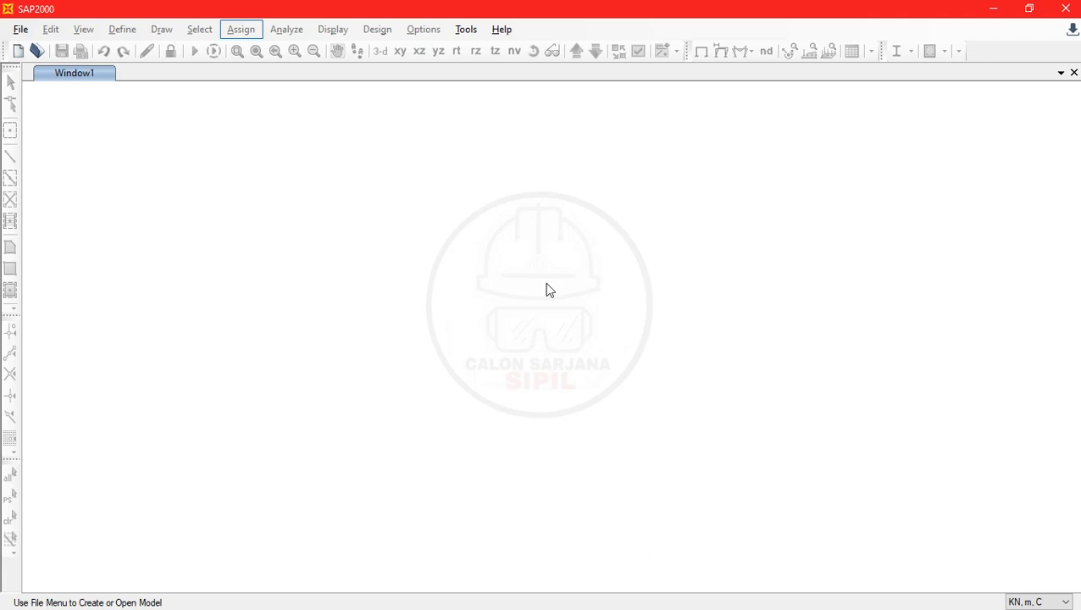
- Switch to the beam problem PDF in Adobe Acrobat and start editing its content
{"action": "key", "text": "alt+Tab"}
{"action": "key", "text": "alt+Tab"}
{"action": "key", "text": "alt+Tab"}
{"action": "key", "text": "alt+Tab"}
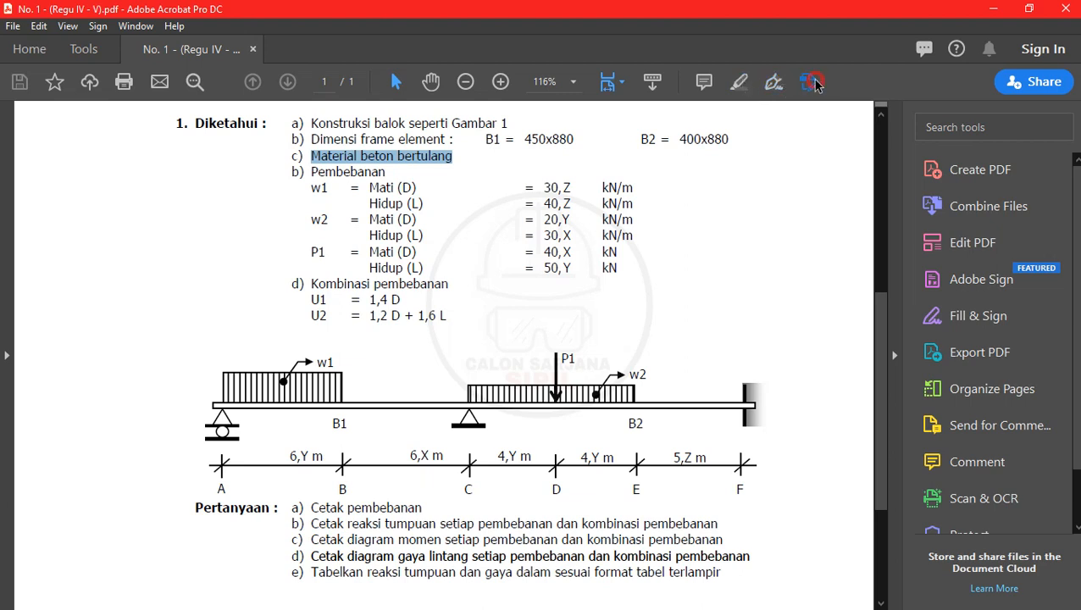
{"action": "left_click", "coordinate": [812, 82]}
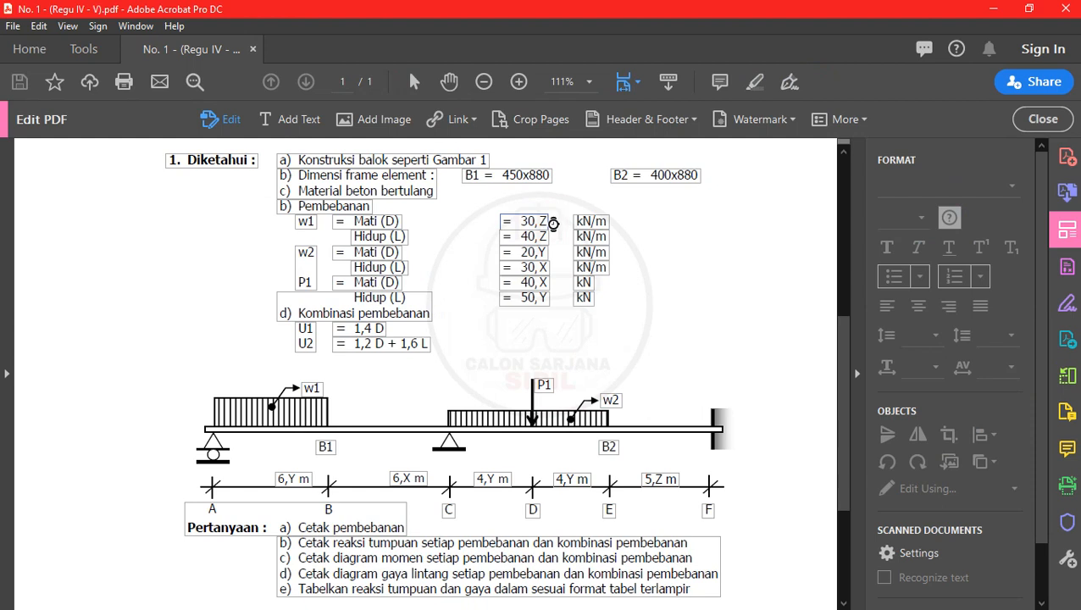
- Replace the placeholders in the w1 loads, making the dead load 30,2 kN/m and the live load 40,2 kN/m
{"action": "left_click", "coordinate": [541, 222]}
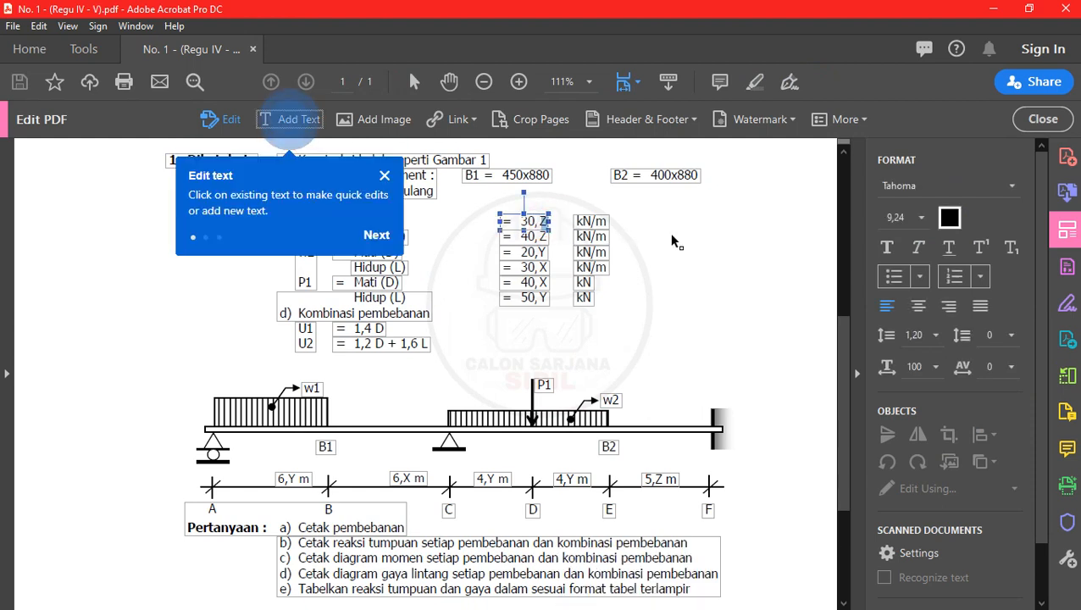
{"action": "left_click", "coordinate": [384, 175]}
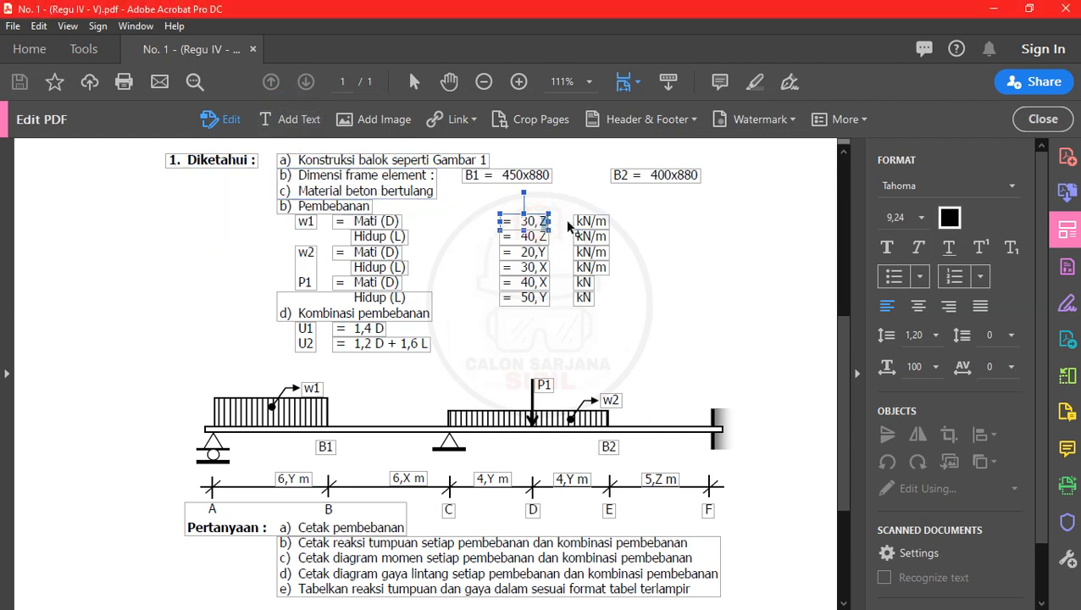
{"action": "type", "text": "2"}
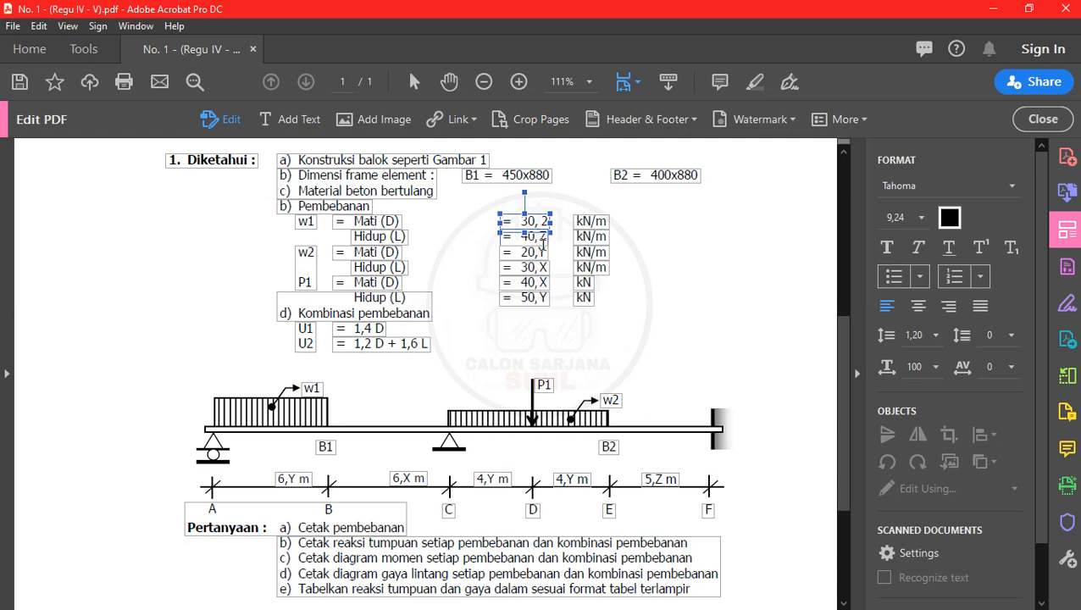
{"action": "left_click", "coordinate": [541, 247]}
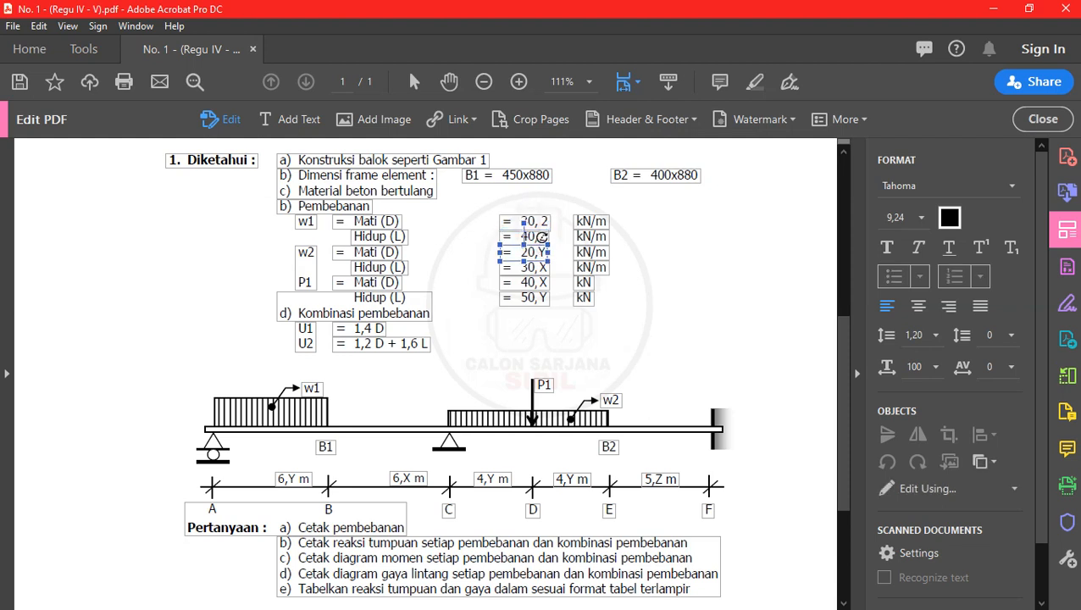
{"action": "left_click", "coordinate": [541, 237]}
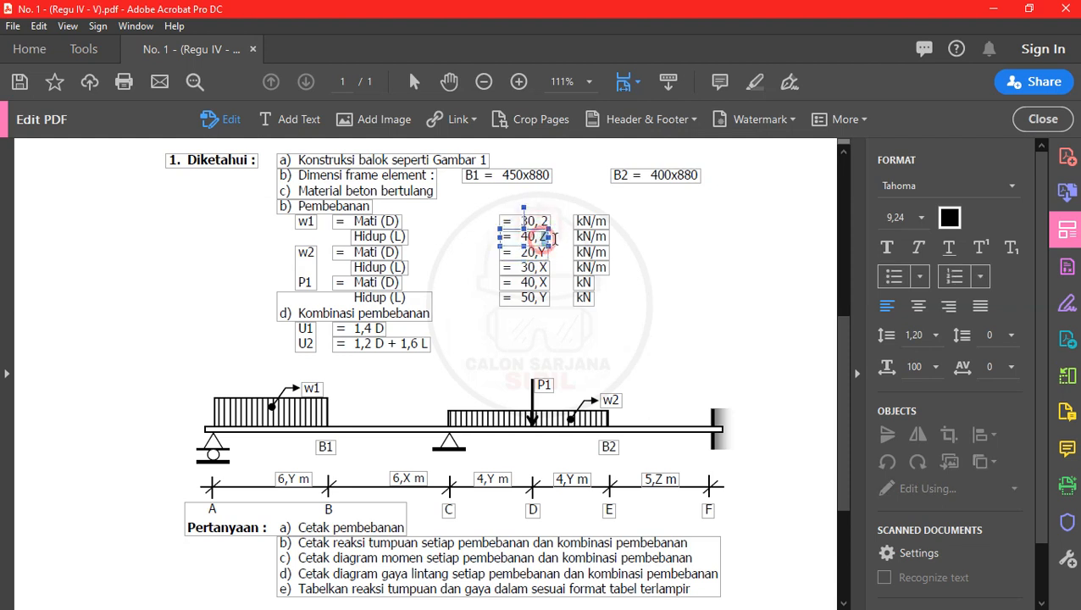
{"action": "type", "text": "2"}
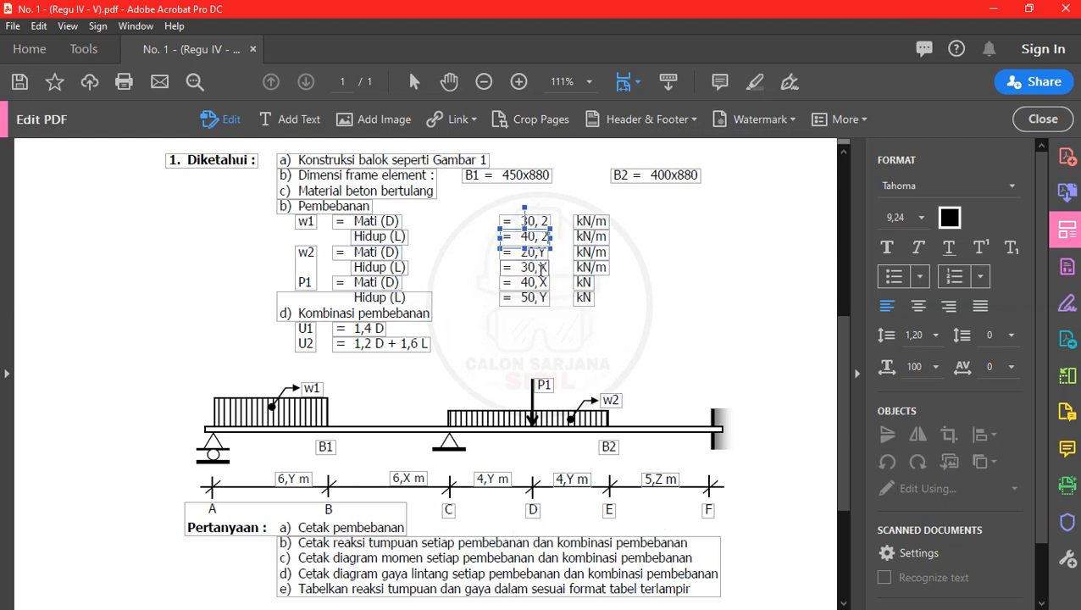
- Fill in the w2 loads with 20,5 kN/m for dead load and 30,3 kN/m for live load
{"action": "left_click", "coordinate": [539, 253]}
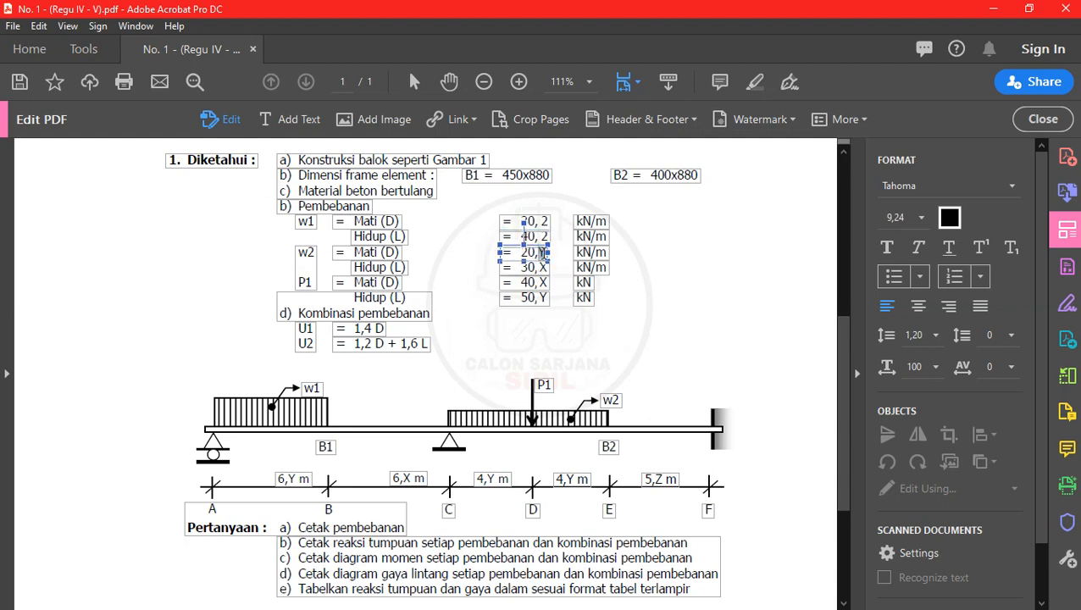
{"action": "key", "text": "BackSpace"}
{"action": "type", "text": "5"}
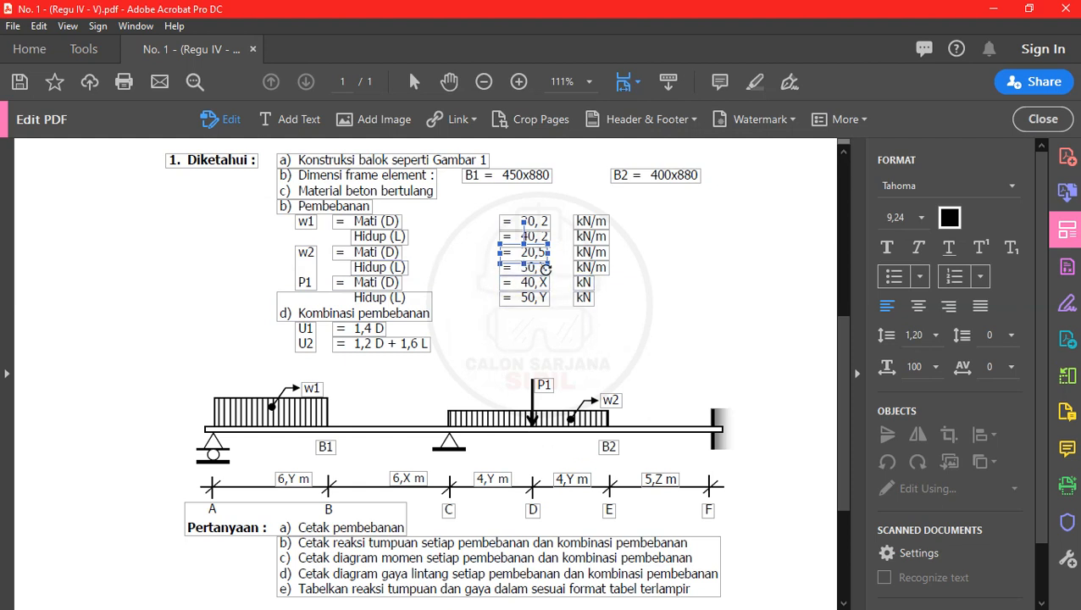
{"action": "left_click", "coordinate": [542, 268]}
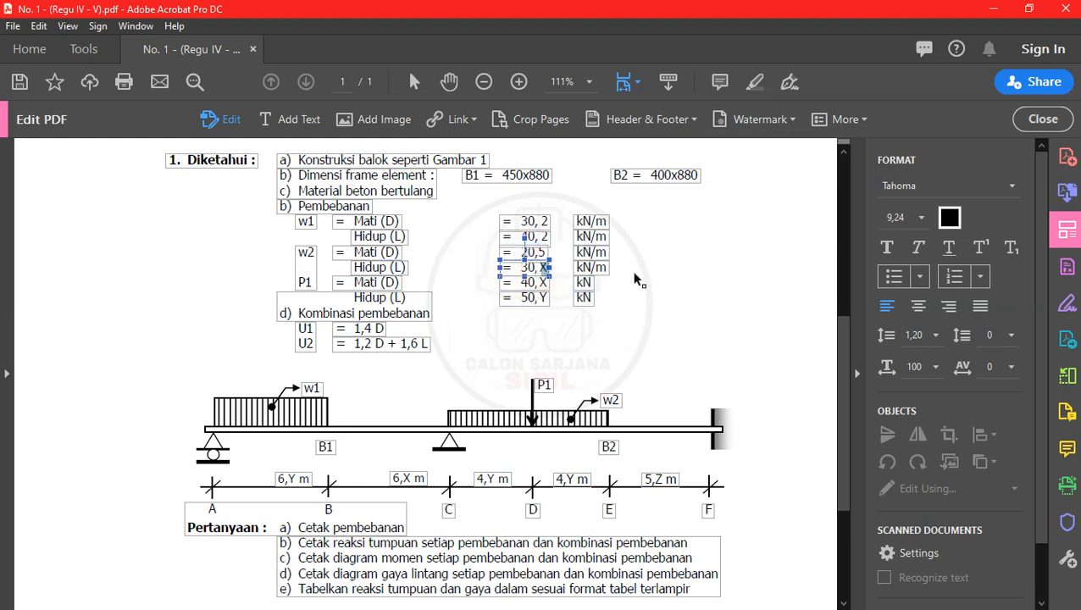
{"action": "key", "text": "BackSpace"}
{"action": "type", "text": "3"}
- Fill in the P1 point loads with 40,3 kN for dead load and 50,5 kN for live load
{"action": "left_click", "coordinate": [541, 282]}
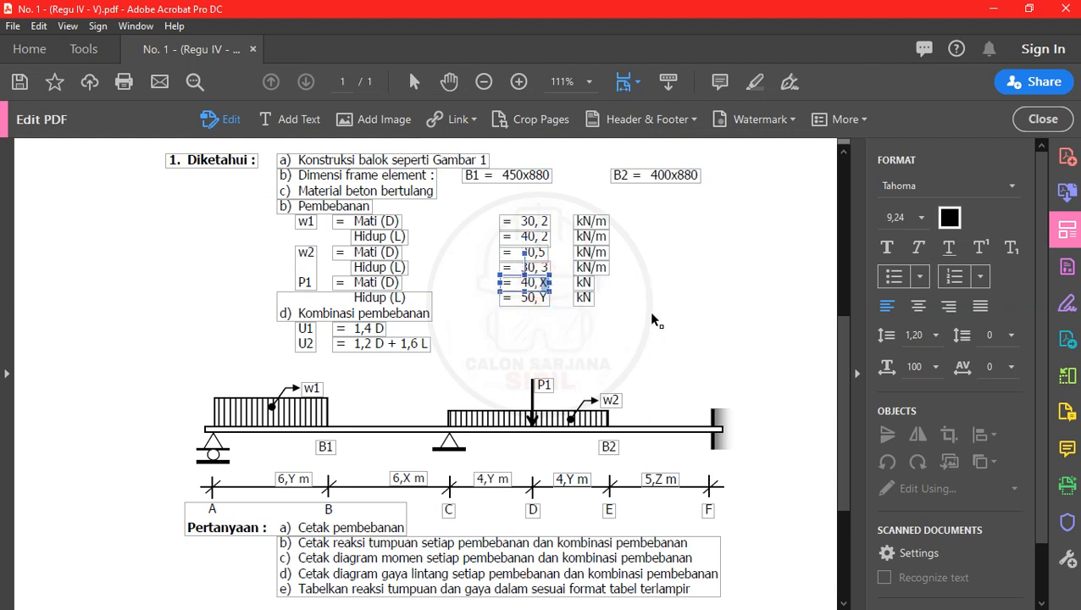
{"action": "key", "text": "BackSpace"}
{"action": "type", "text": "3"}
{"action": "left_click", "coordinate": [541, 301]}
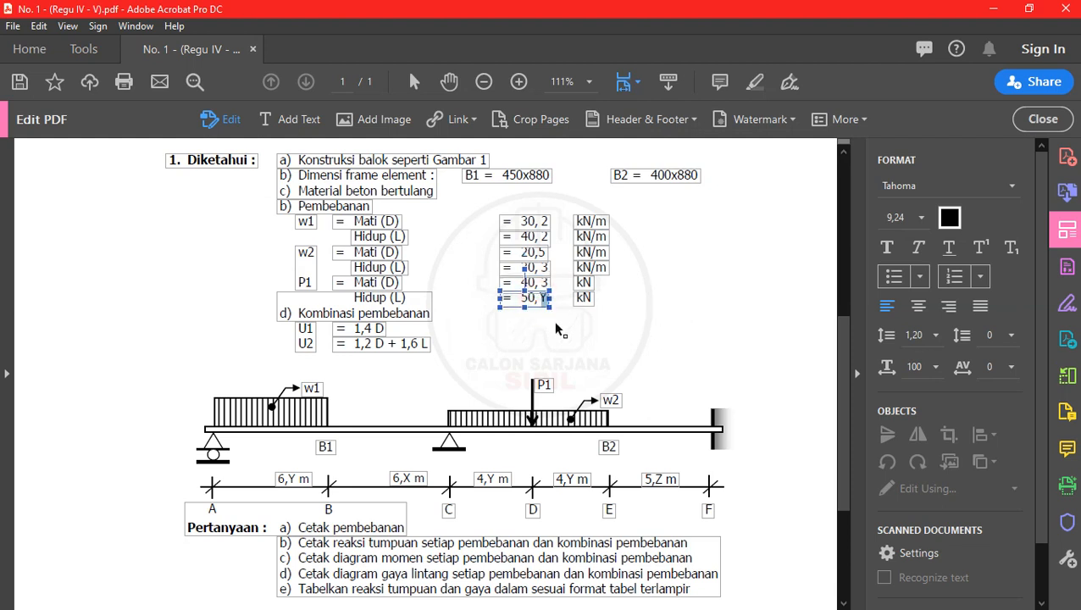
{"action": "key", "text": "BackSpace"}
{"action": "type", "text": "5"}
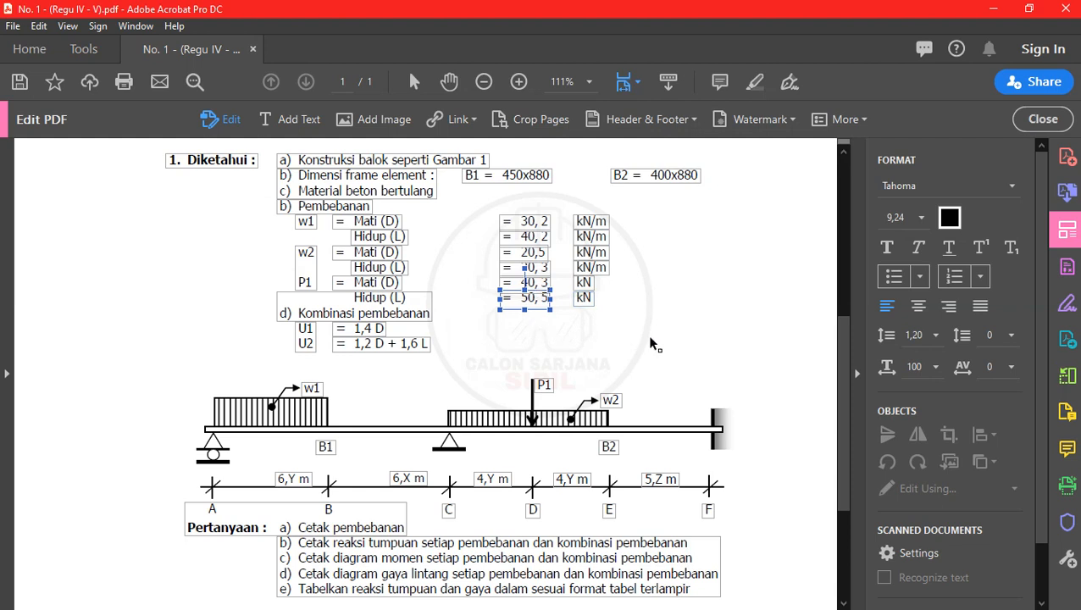
{"action": "left_click", "coordinate": [345, 466]}
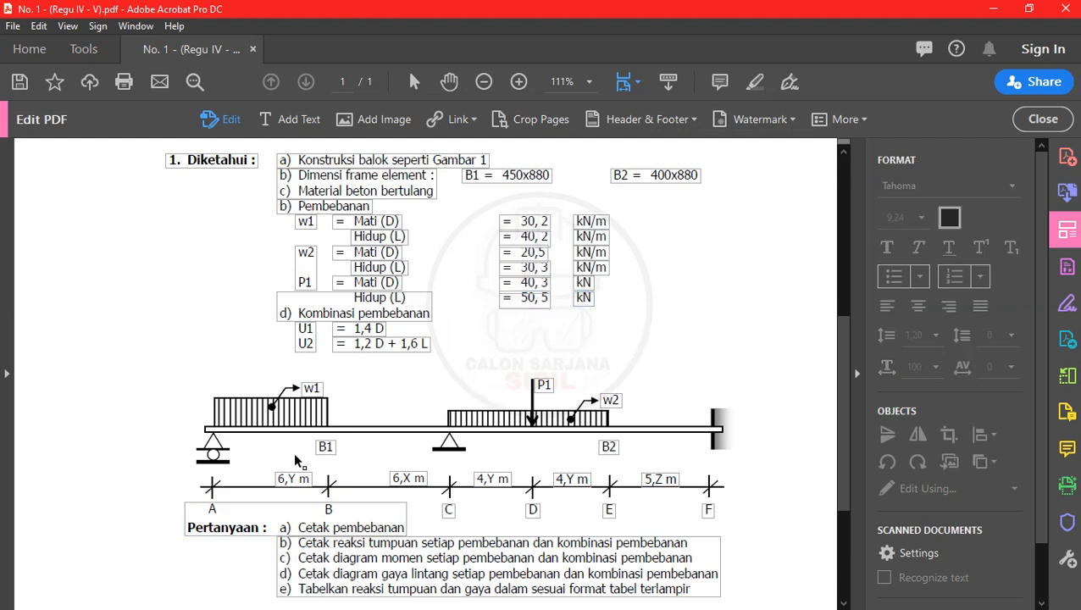
- Change the beam diagram's span labels to 6,5 m for A–B and 6,3 m for B–C
{"action": "left_click", "coordinate": [291, 481]}
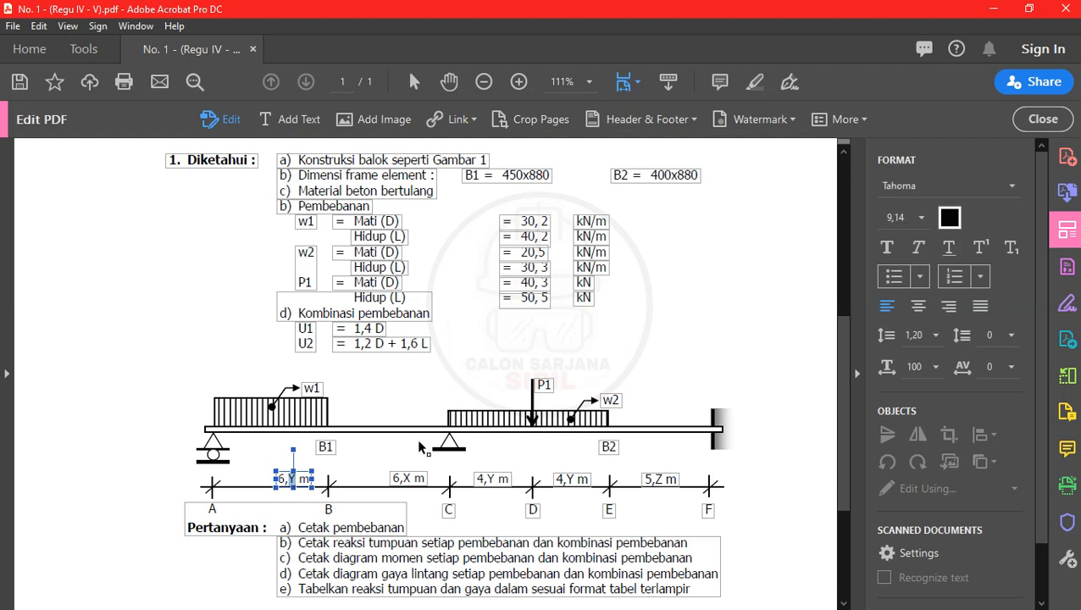
{"action": "type", "text": "5"}
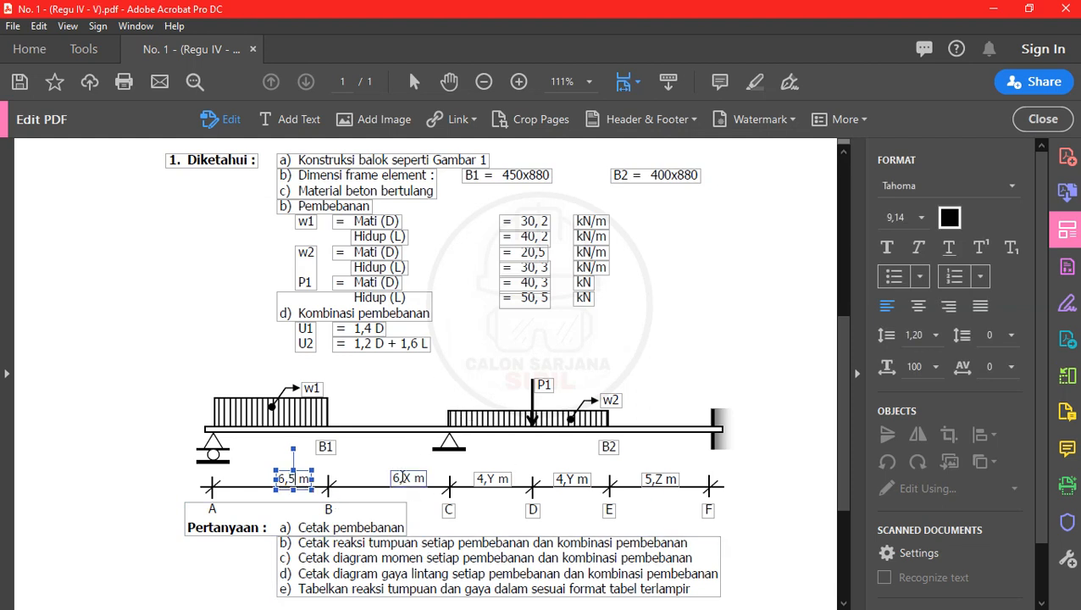
{"action": "left_click", "coordinate": [407, 477]}
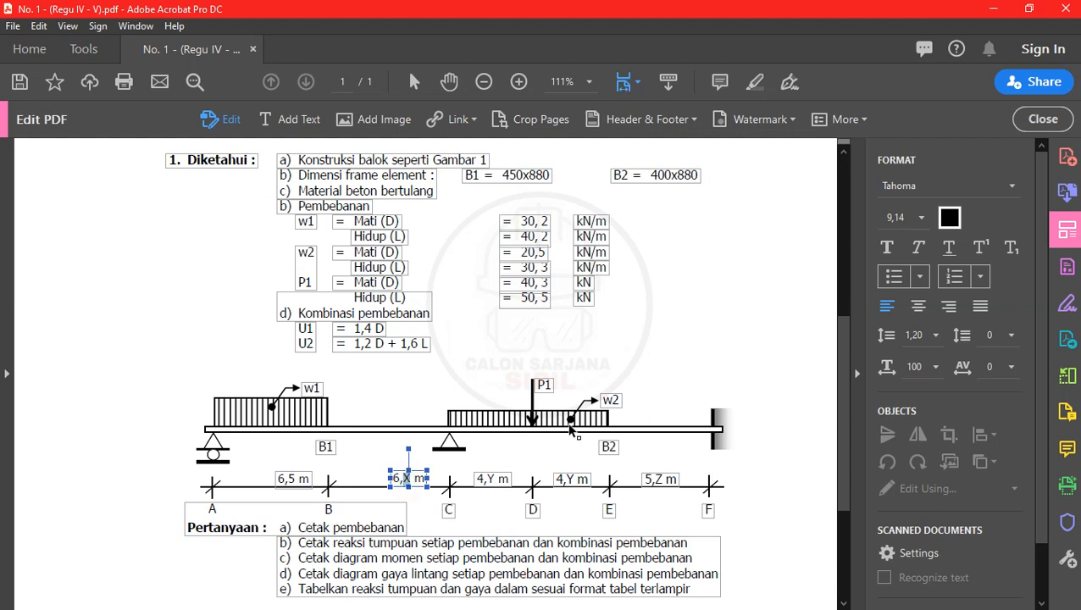
{"action": "type", "text": "3"}
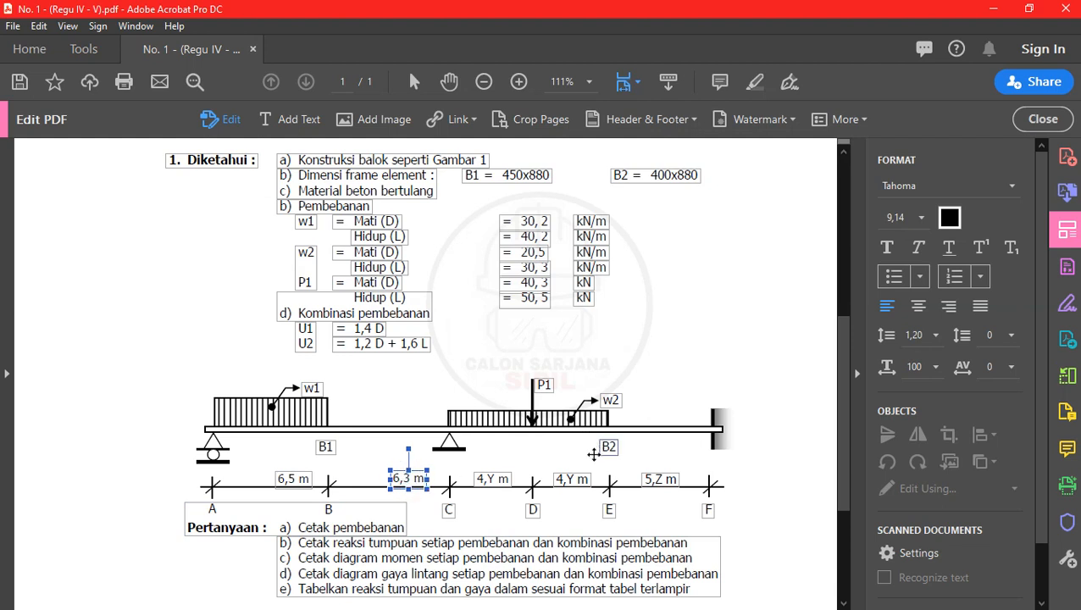
- Change the span labels to 4,5 m for C–D and D–E and 5,2 m for E–F, and finish editing the PDF
{"action": "left_click", "coordinate": [491, 479]}
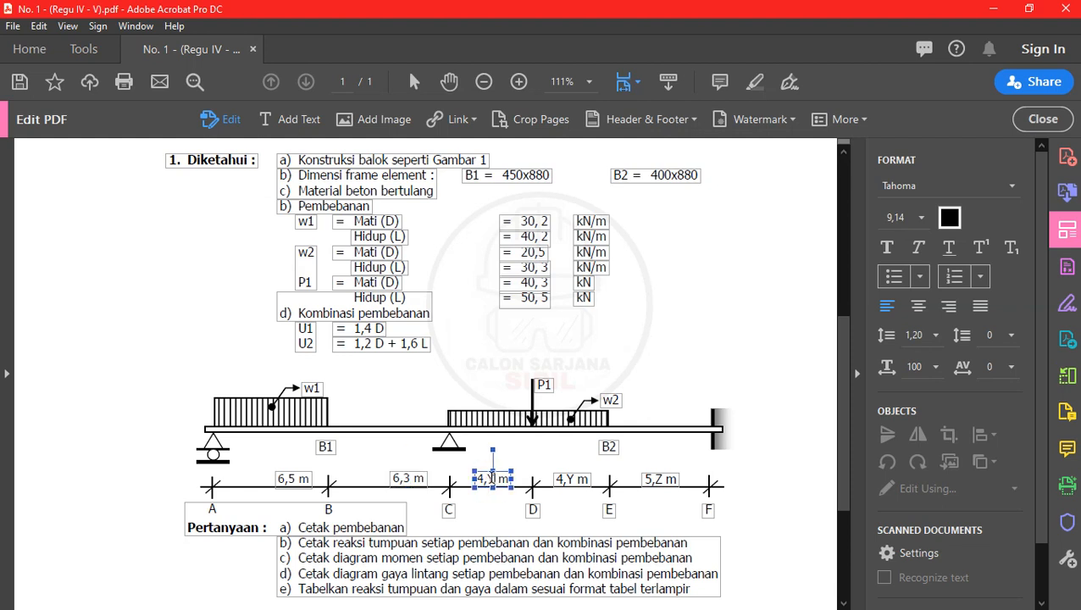
{"action": "type", "text": "5"}
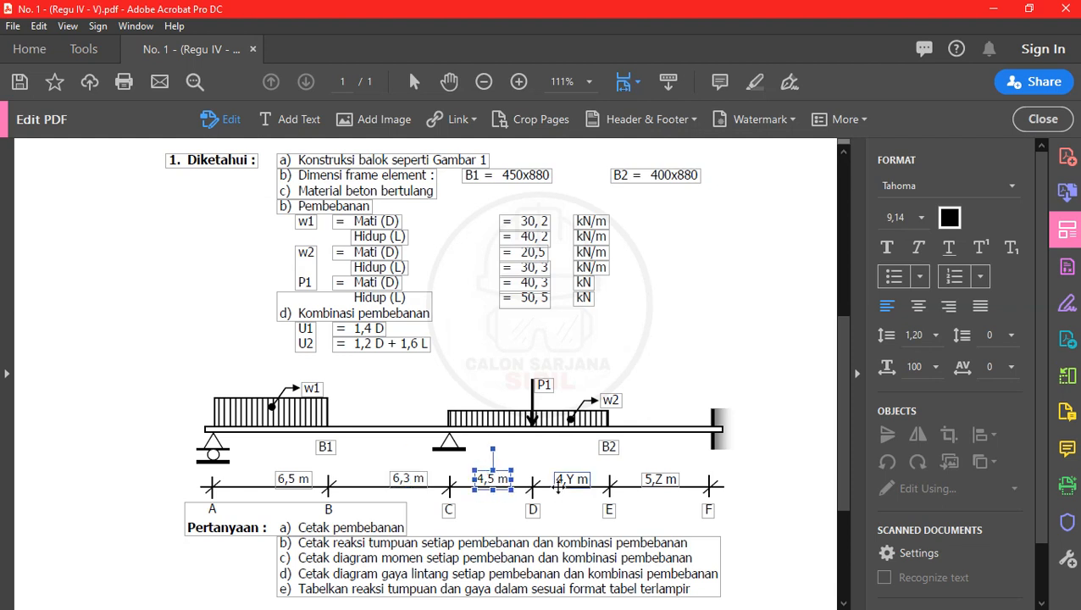
{"action": "left_click", "coordinate": [569, 479]}
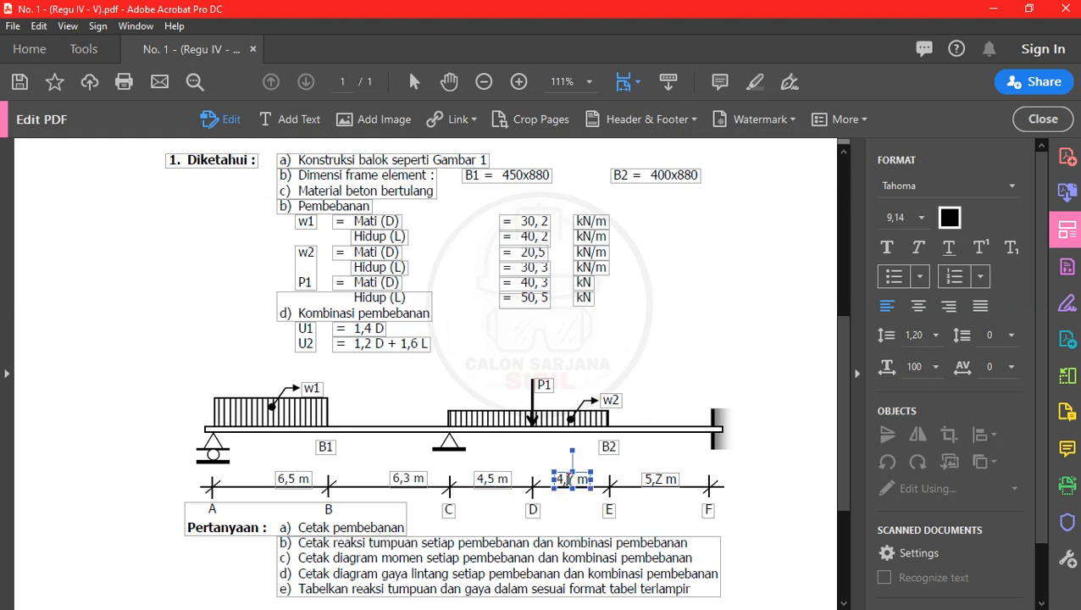
{"action": "type", "text": "5"}
{"action": "left_click", "coordinate": [658, 480]}
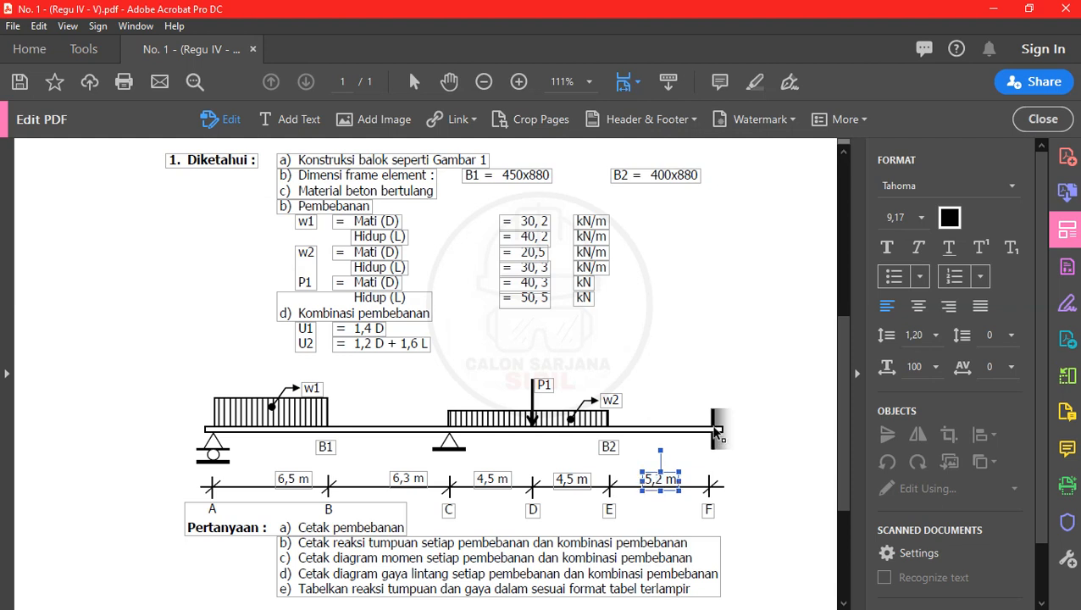
{"action": "left_click", "coordinate": [720, 377]}
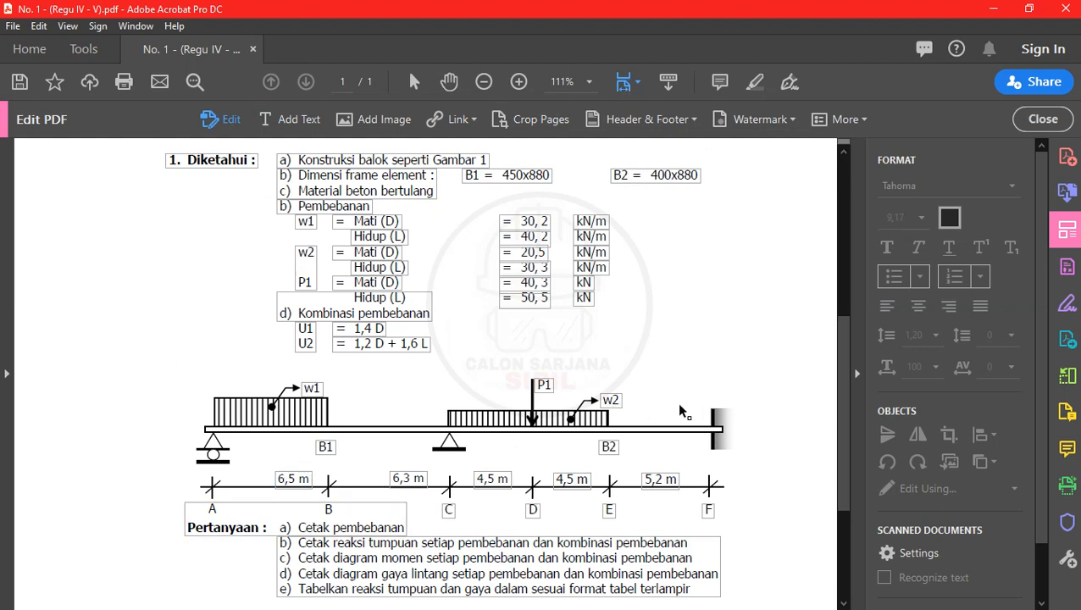
{"action": "left_click", "coordinate": [852, 337]}
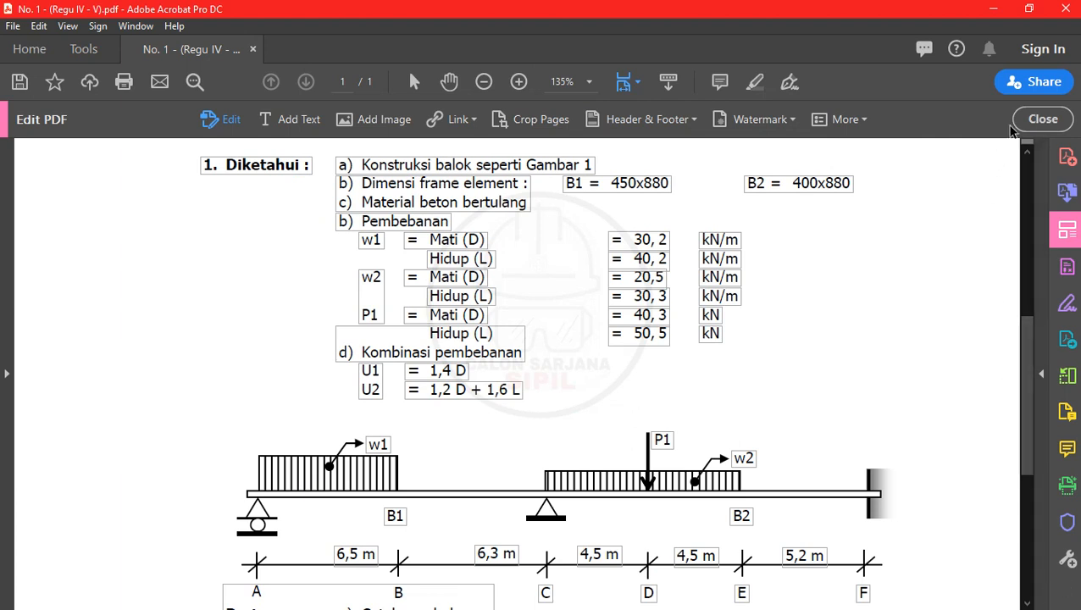
{"action": "left_click", "coordinate": [1039, 118]}
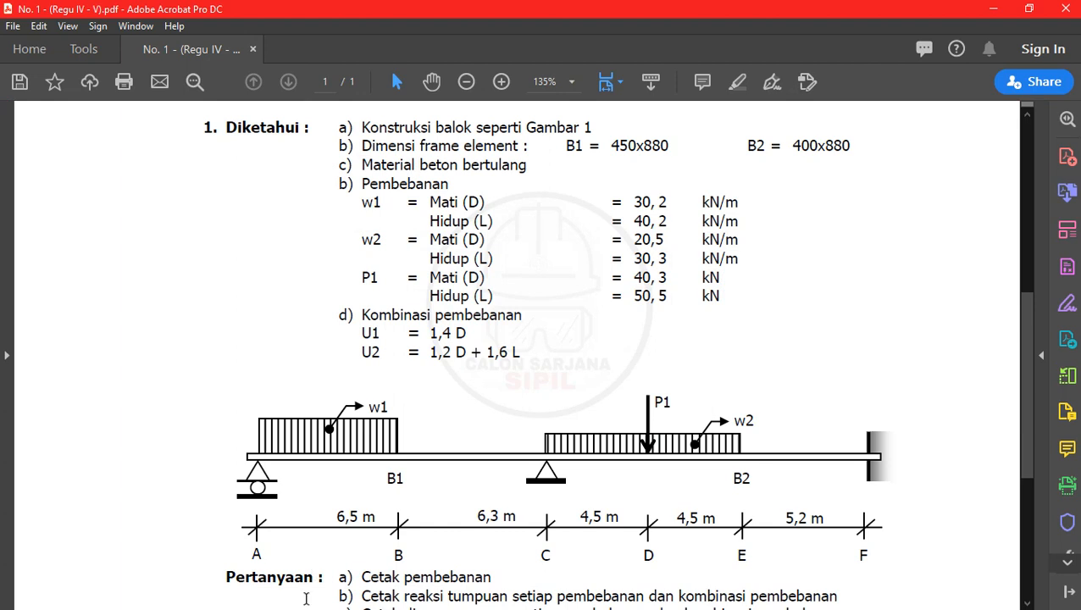
- Minimize the PDF and switch to the other SAP2000 window, the one with the black workspace
{"action": "left_click", "coordinate": [992, 8]}
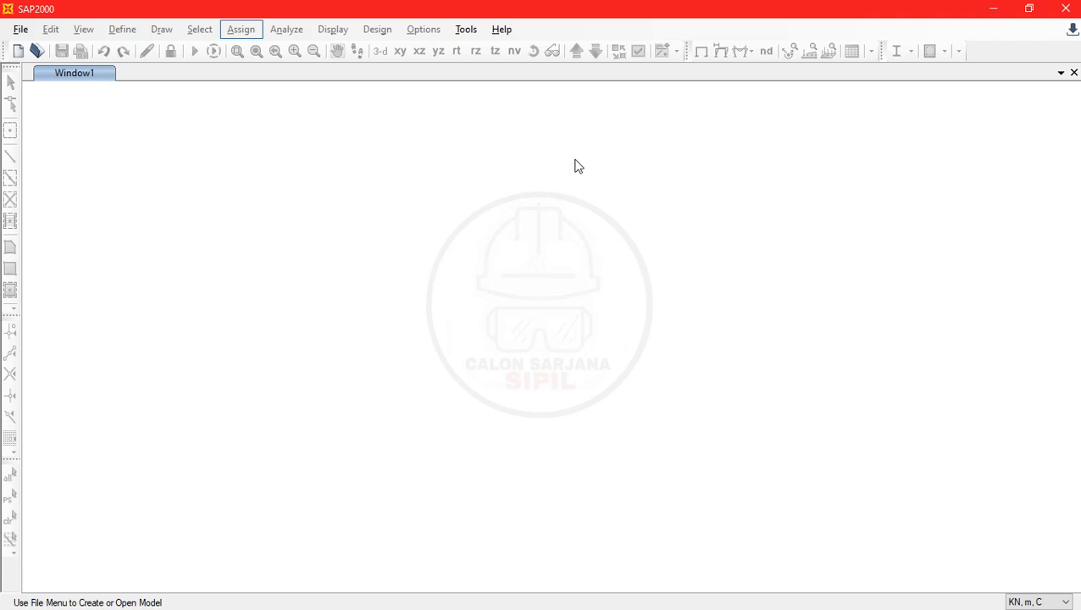
{"action": "key", "text": "alt+Tab"}
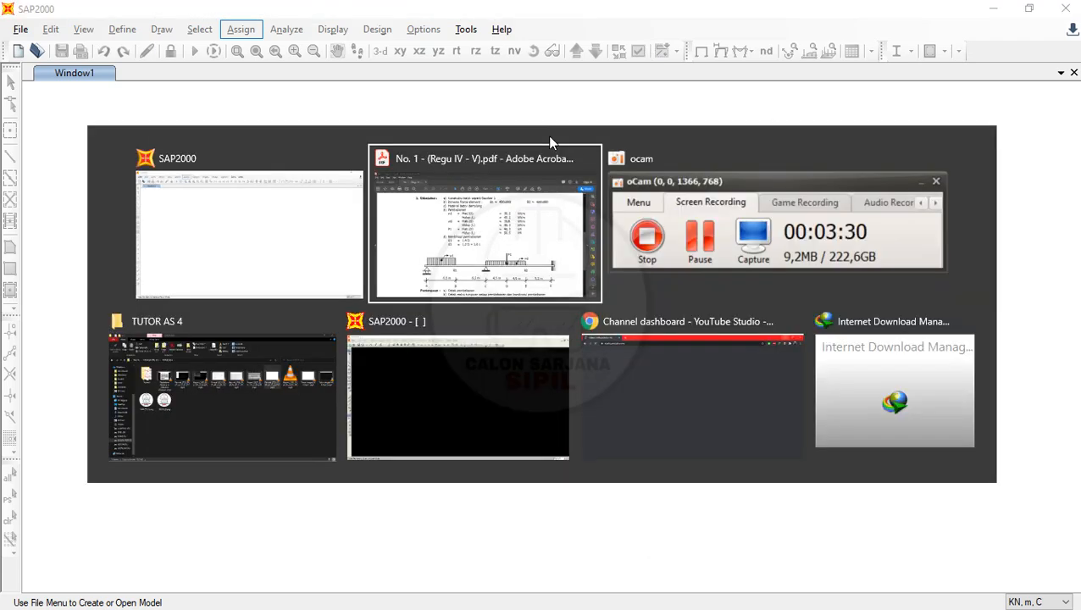
{"action": "left_click", "coordinate": [408, 405]}
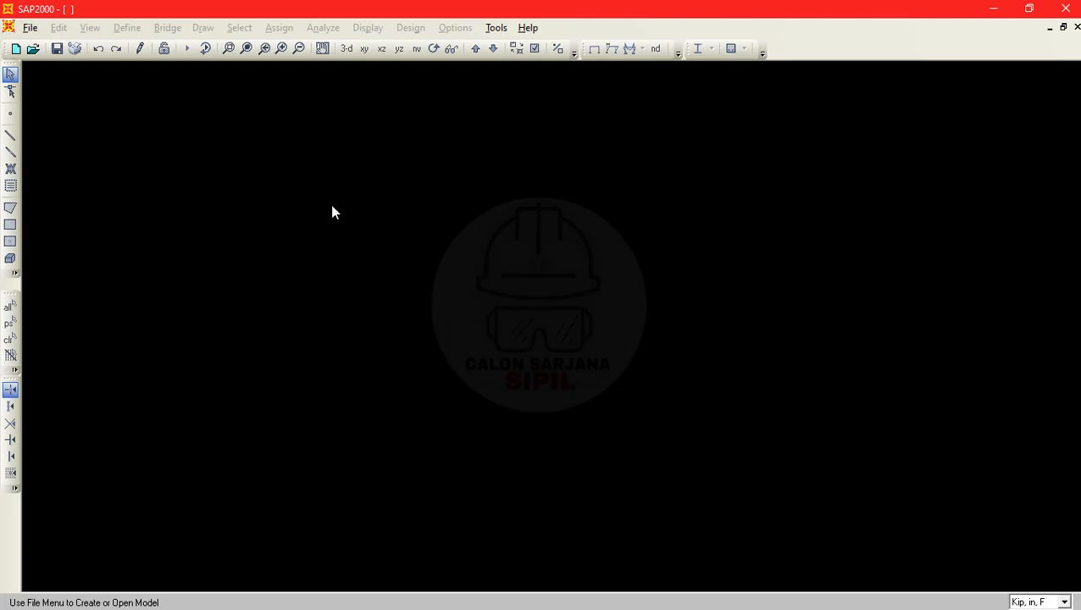
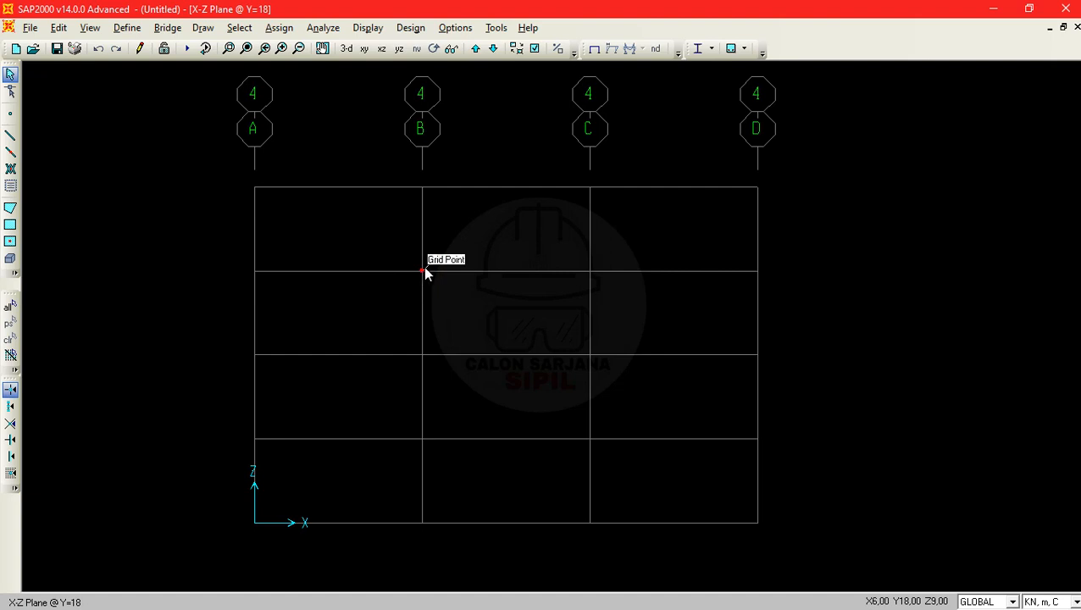
- Open the GLOBAL grid system data and clear all rows of the Y and Z grid data
{"action": "double_click", "coordinate": [422, 276]}
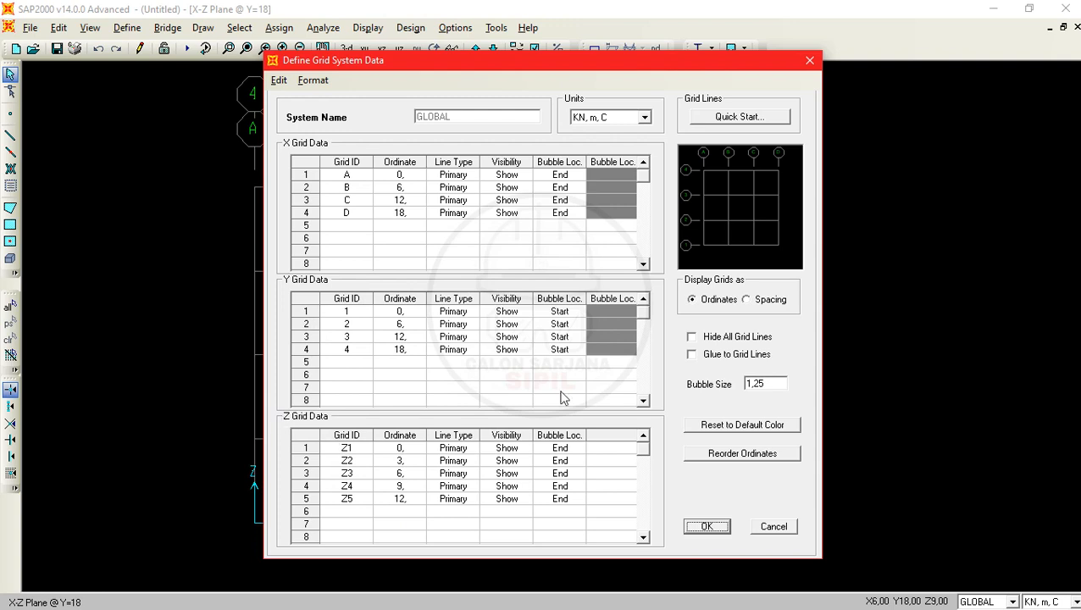
{"action": "left_click", "coordinate": [345, 311]}
{"action": "left_click_drag", "start_coordinate": [346, 313], "coordinate": [606, 359]}
{"action": "key", "text": "Delete"}
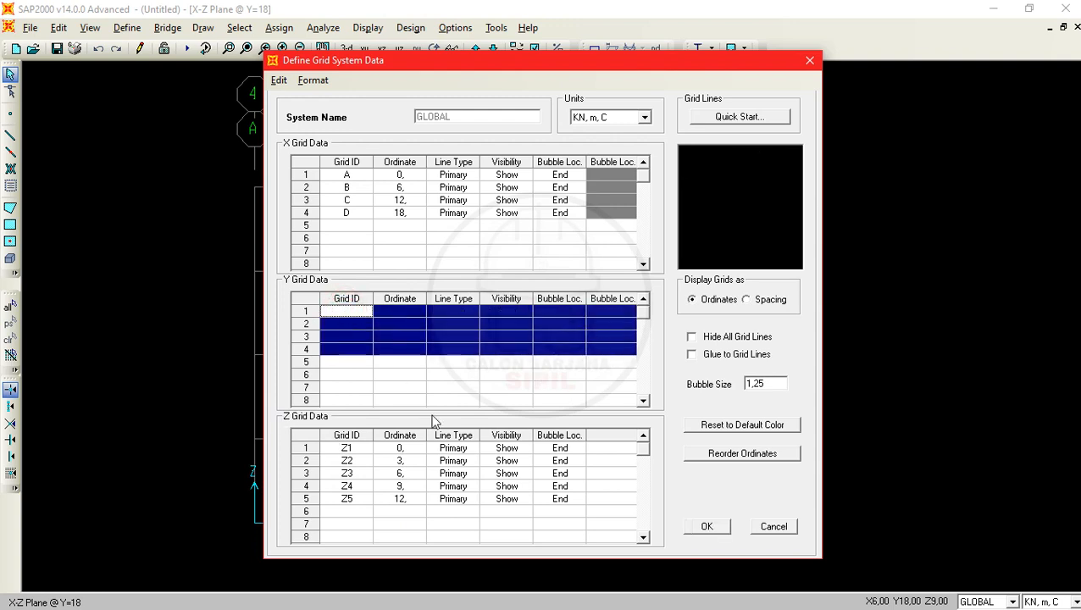
{"action": "left_click_drag", "start_coordinate": [348, 448], "coordinate": [619, 500]}
{"action": "key", "text": "Delete"}
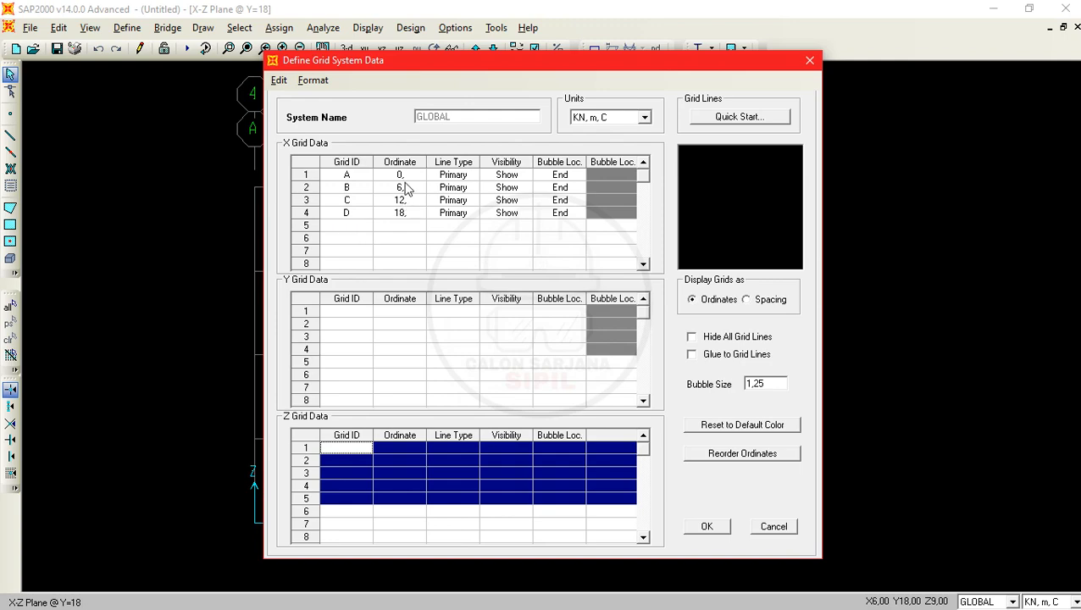
- Set the X ordinate of grid line B to 6,5 m, following the x1 value in the Notepad list
{"action": "key", "text": "alt+Tab"}
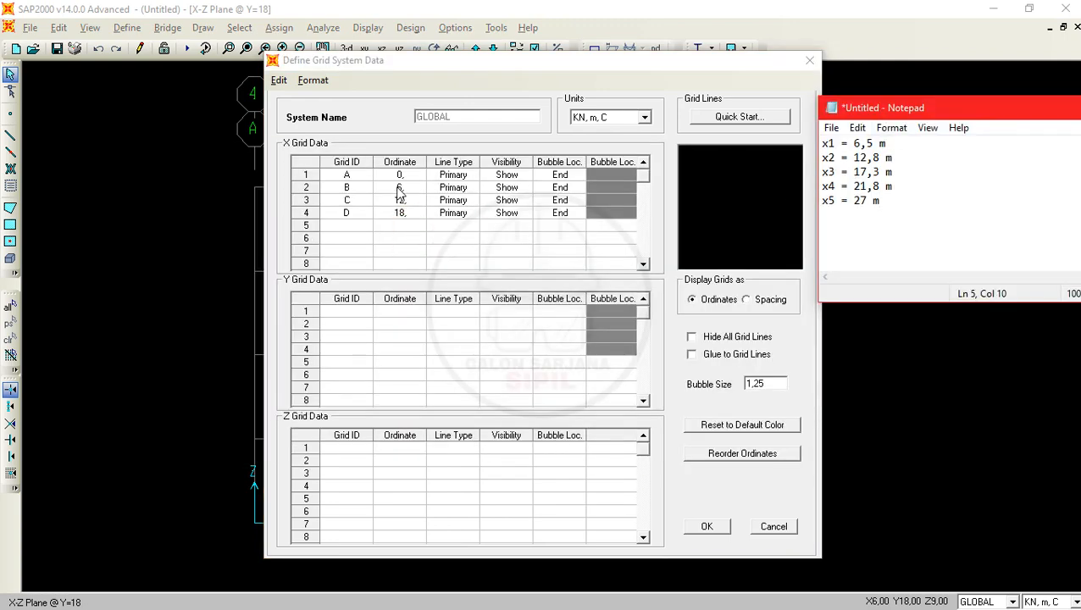
{"action": "key", "text": "alt+Tab"}
{"action": "key", "text": "alt+Tab"}
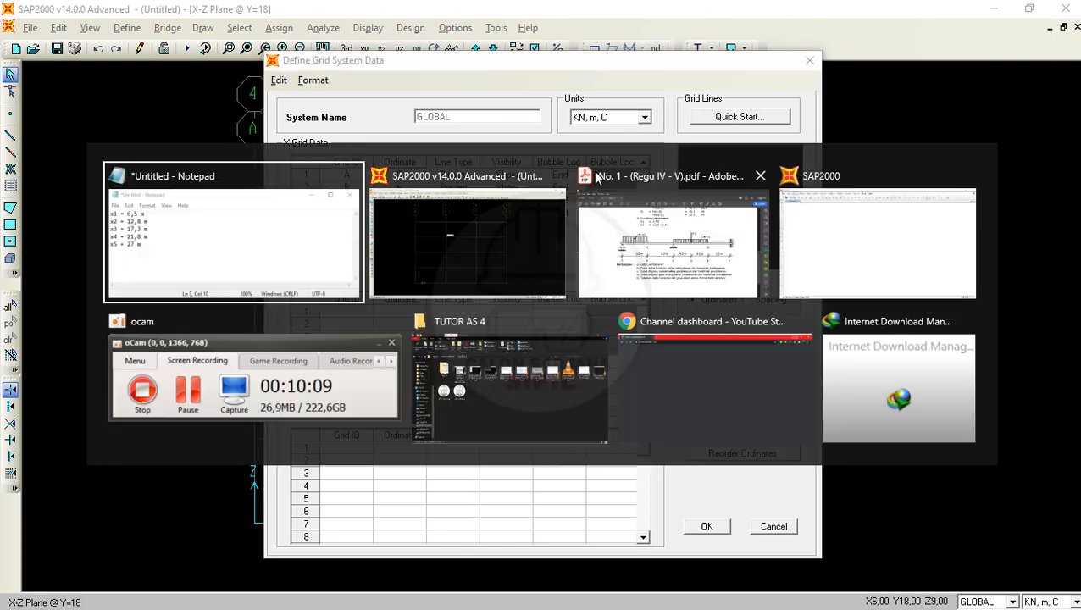
{"action": "left_click", "coordinate": [273, 230]}
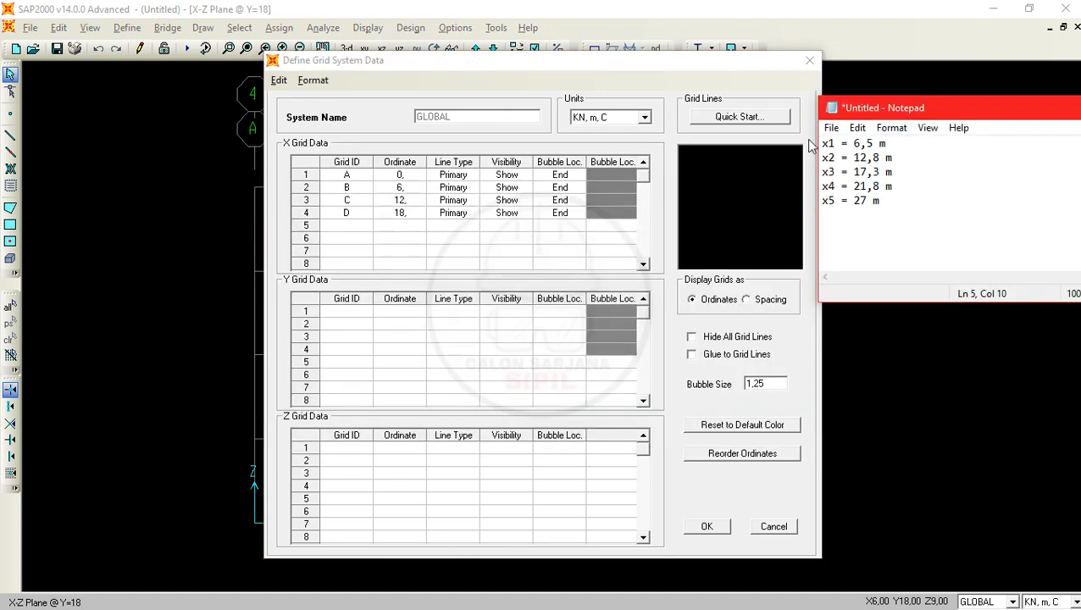
{"action": "left_click", "coordinate": [406, 190]}
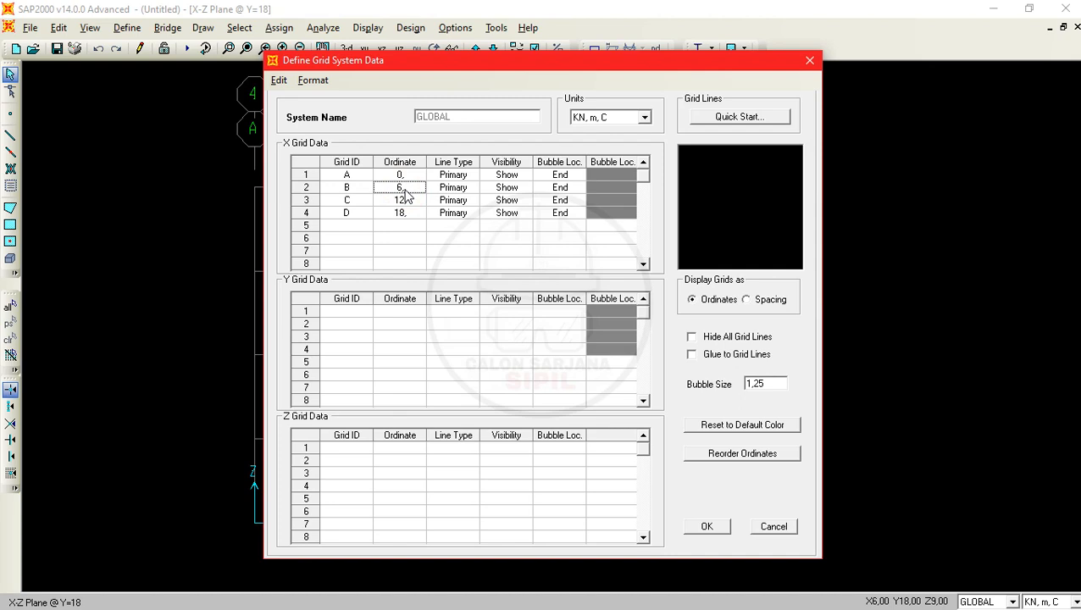
{"action": "left_click", "coordinate": [406, 189]}
{"action": "left_click", "coordinate": [406, 199]}
- Set the X ordinate of grid line C to 12,8 m, taken from x2 in the Notepad list
{"action": "key", "text": "alt+Tab"}
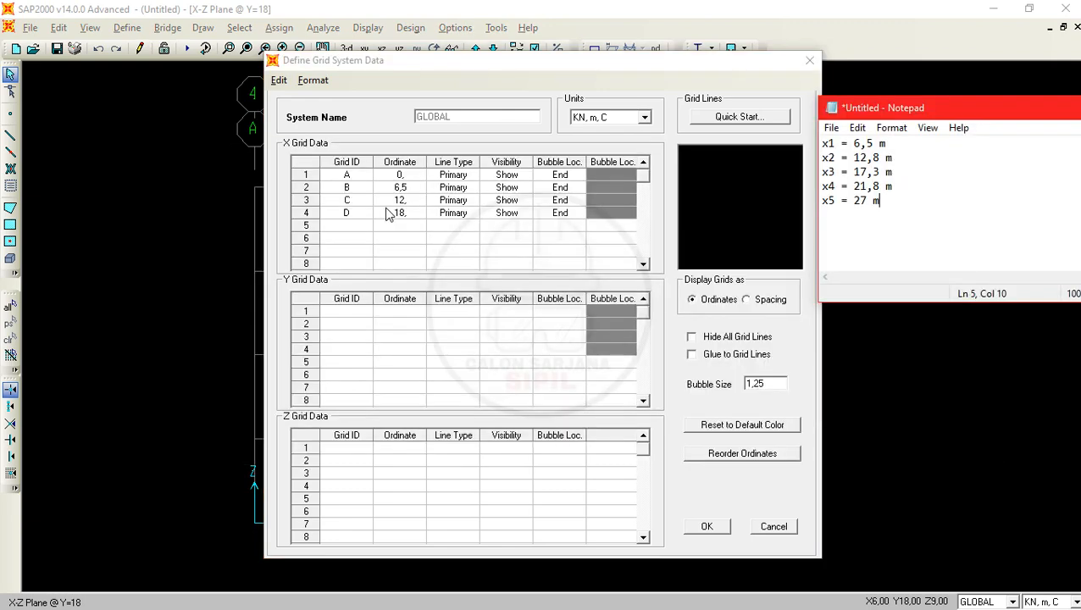
{"action": "left_click_drag", "start_coordinate": [675, 214], "coordinate": [812, 200]}
{"action": "left_click", "coordinate": [422, 200]}
{"action": "type", "text": "12"}
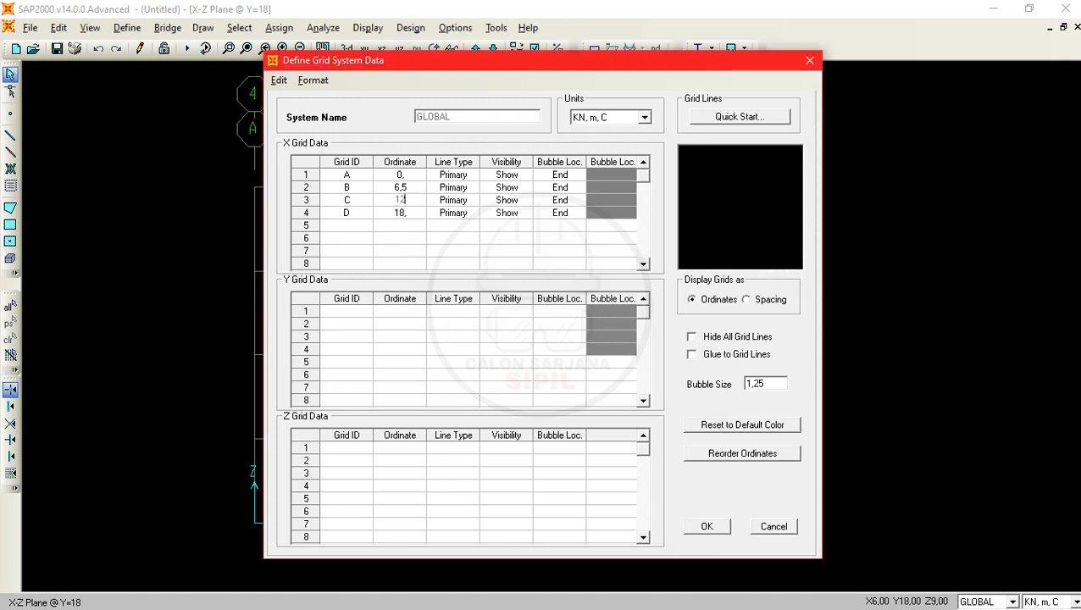
{"action": "type", "text": ",8"}
{"action": "left_click", "coordinate": [411, 212]}
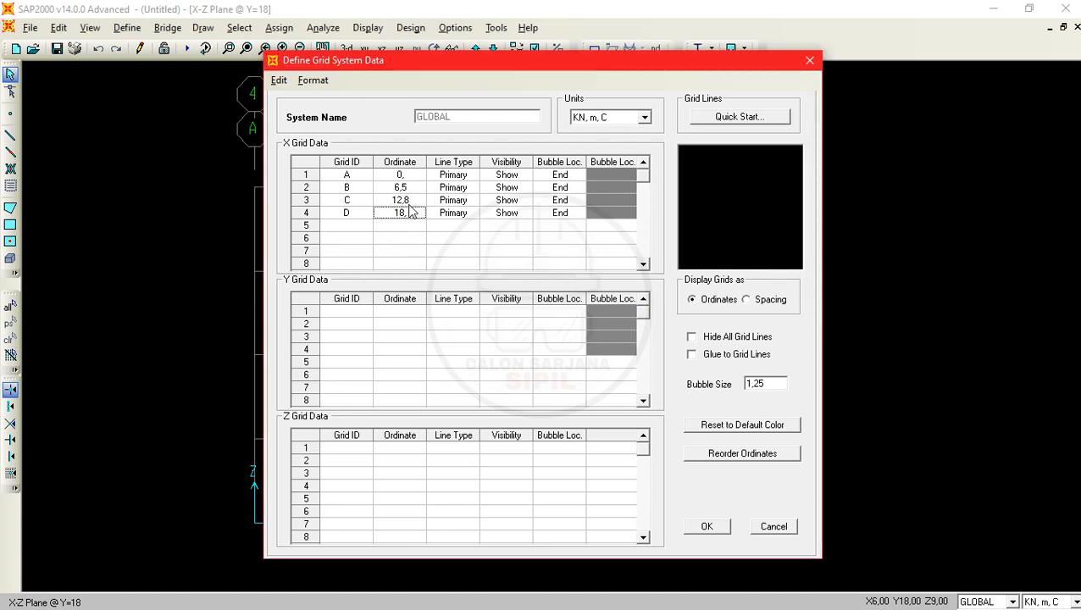
- Set the X ordinate of grid line D to 17,3 m, taken from x3 in the Notepad list
{"action": "key", "text": "alt+Tab"}
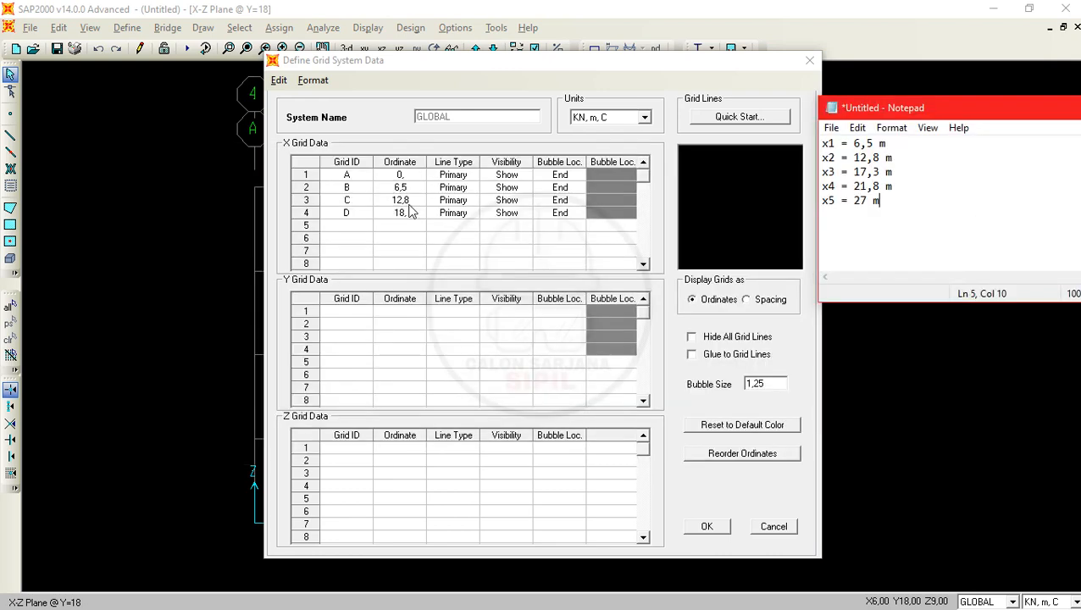
{"action": "left_click", "coordinate": [410, 213]}
{"action": "type", "text": "1"}
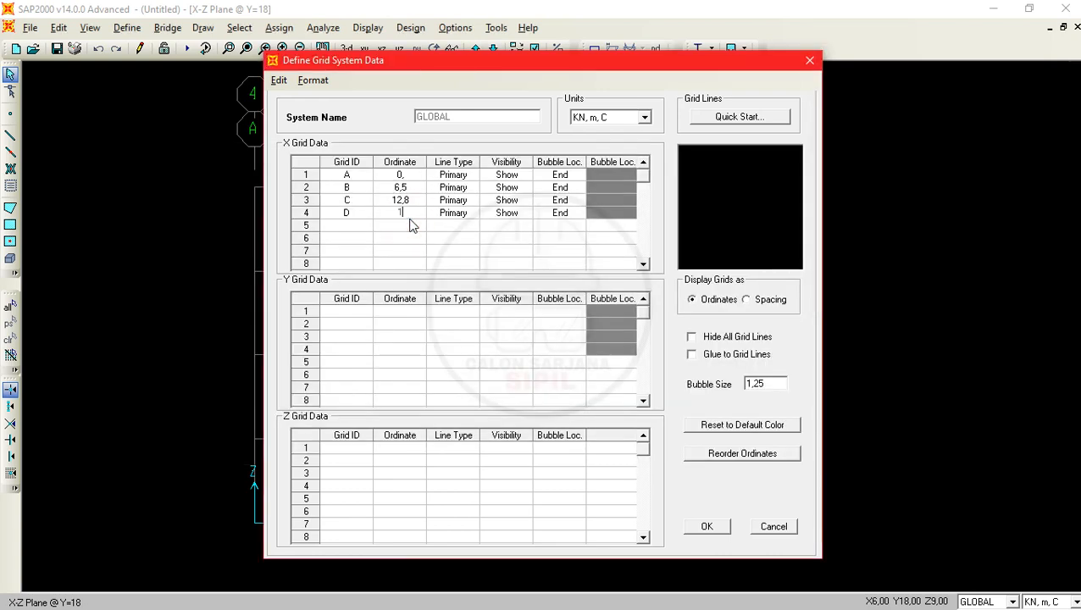
{"action": "type", "text": "7,3"}
{"action": "left_click", "coordinate": [413, 226]}
- Add X grid line E at ordinate 21,8 m, taken from x4 in the Notepad list
{"action": "left_click", "coordinate": [355, 225]}
{"action": "type", "text": "EE"}
{"action": "key", "text": "alt+Tab"}
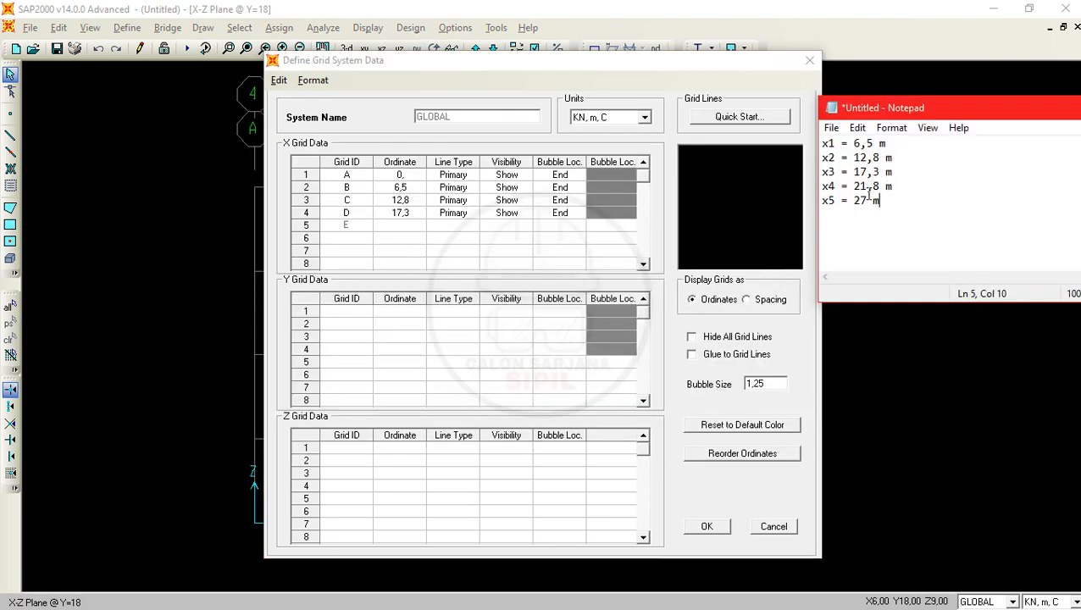
{"action": "left_click", "coordinate": [410, 224]}
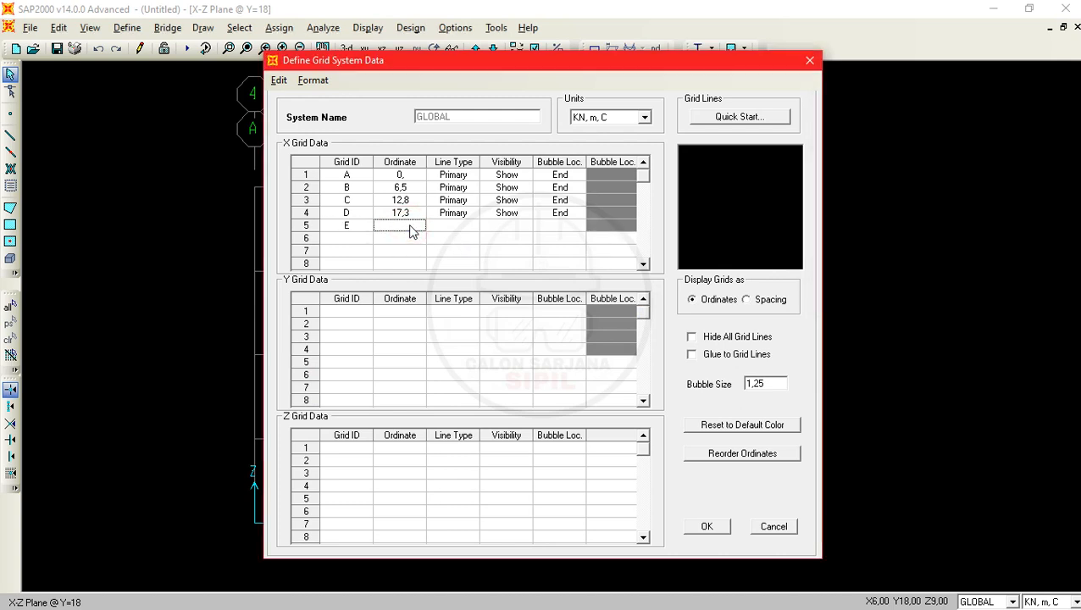
{"action": "type", "text": "21,8"}
{"action": "key", "text": "Return"}
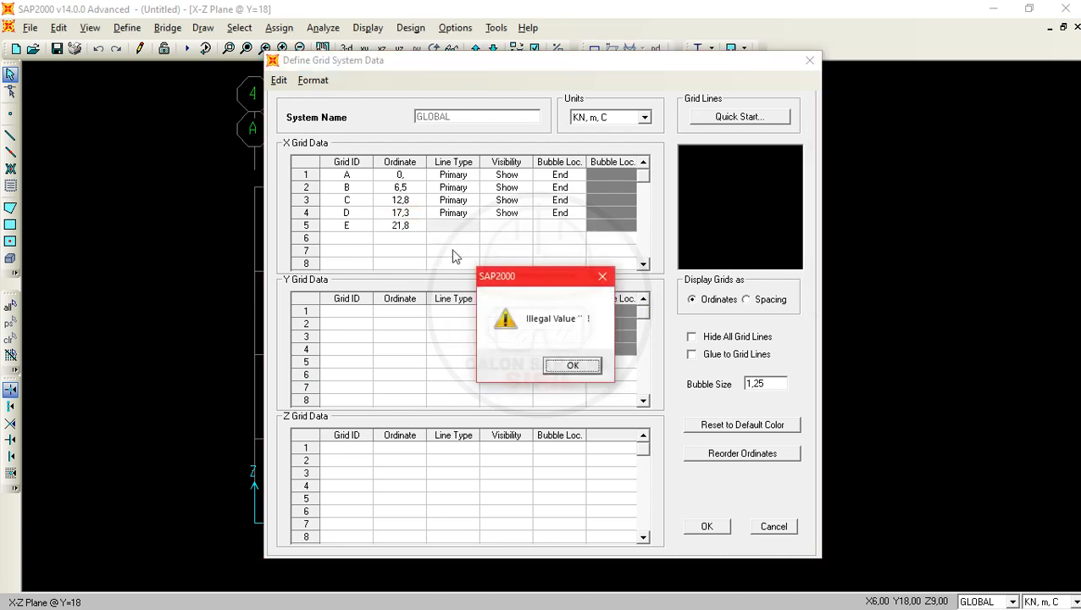
{"action": "left_click", "coordinate": [557, 366]}
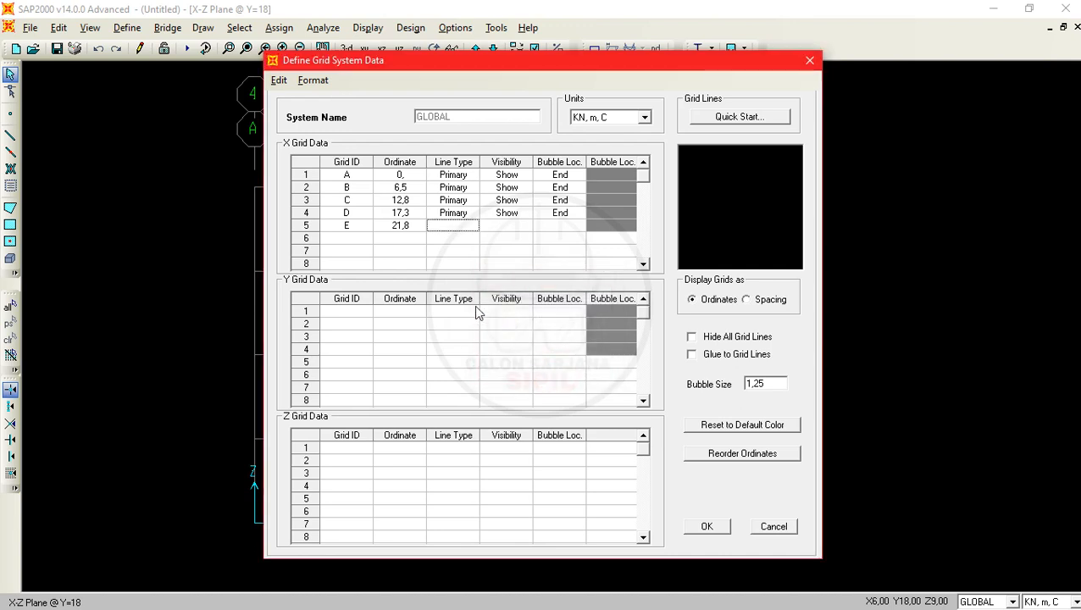
- Give grid line E the Primary line type, Show visibility and End bubble location
{"action": "left_click", "coordinate": [459, 229]}
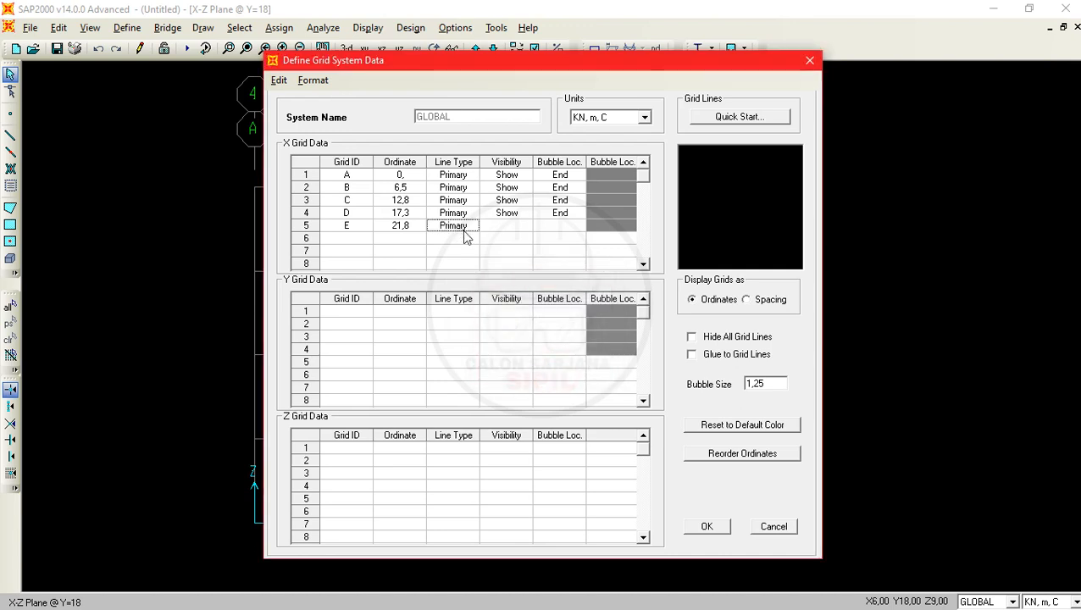
{"action": "left_click", "coordinate": [521, 241]}
{"action": "left_click", "coordinate": [570, 364]}
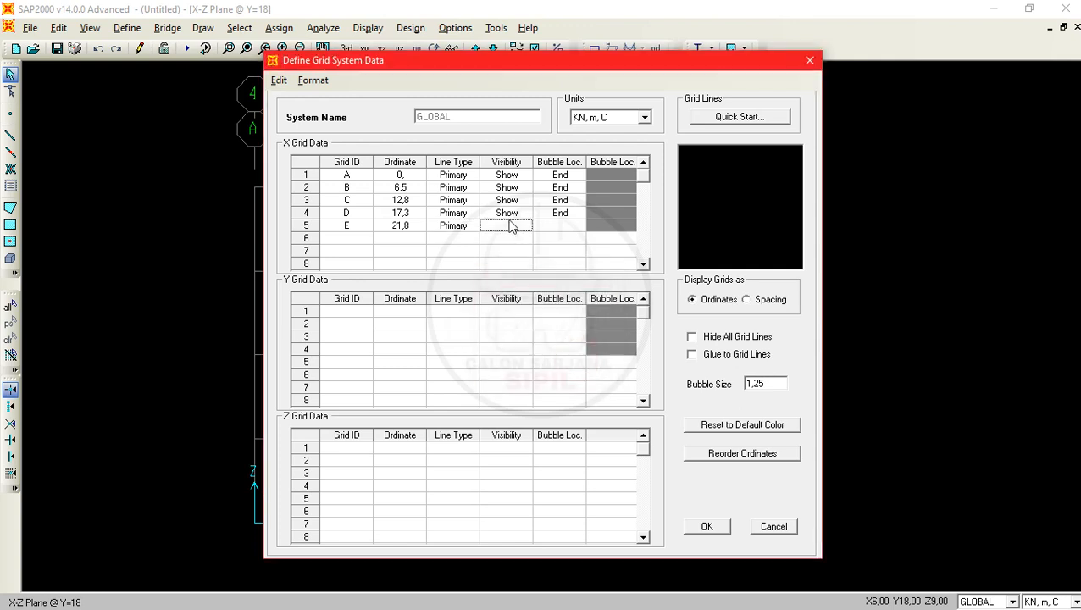
{"action": "key", "text": "s"}
{"action": "left_click", "coordinate": [555, 224]}
{"action": "key", "text": "e"}
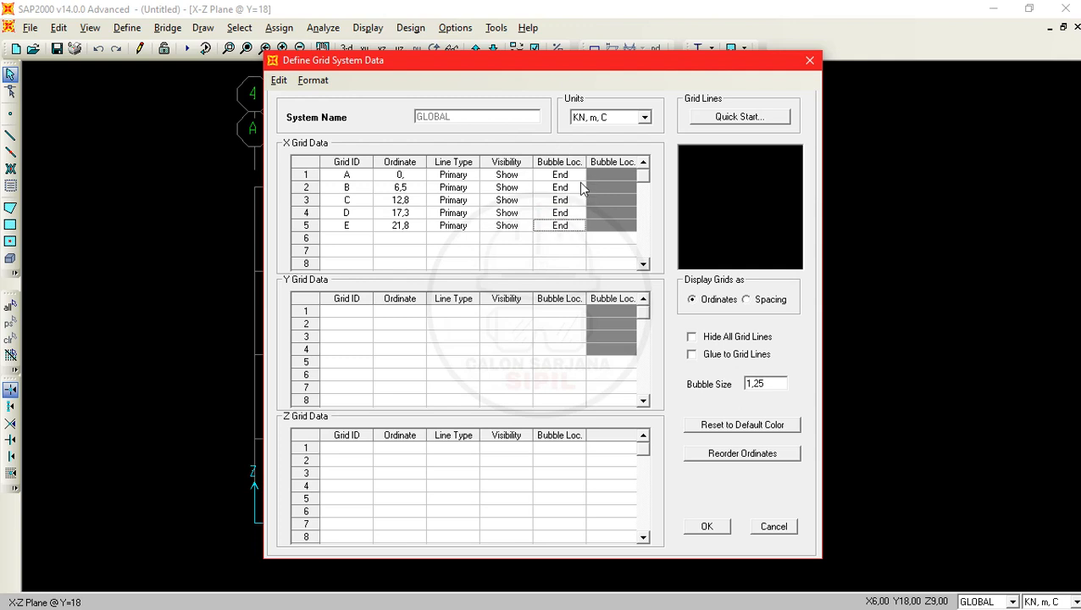
- Add X grid line F at ordinate 27 m, taken from x5 in the Notepad list
{"action": "left_click", "coordinate": [352, 243]}
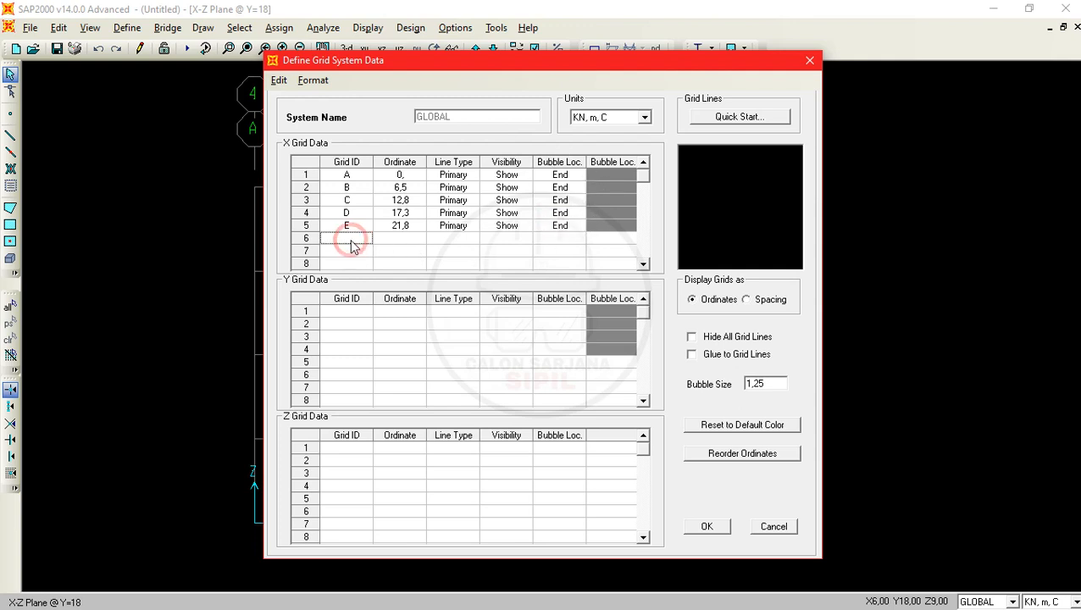
{"action": "type", "text": "F"}
{"action": "left_click", "coordinate": [402, 241]}
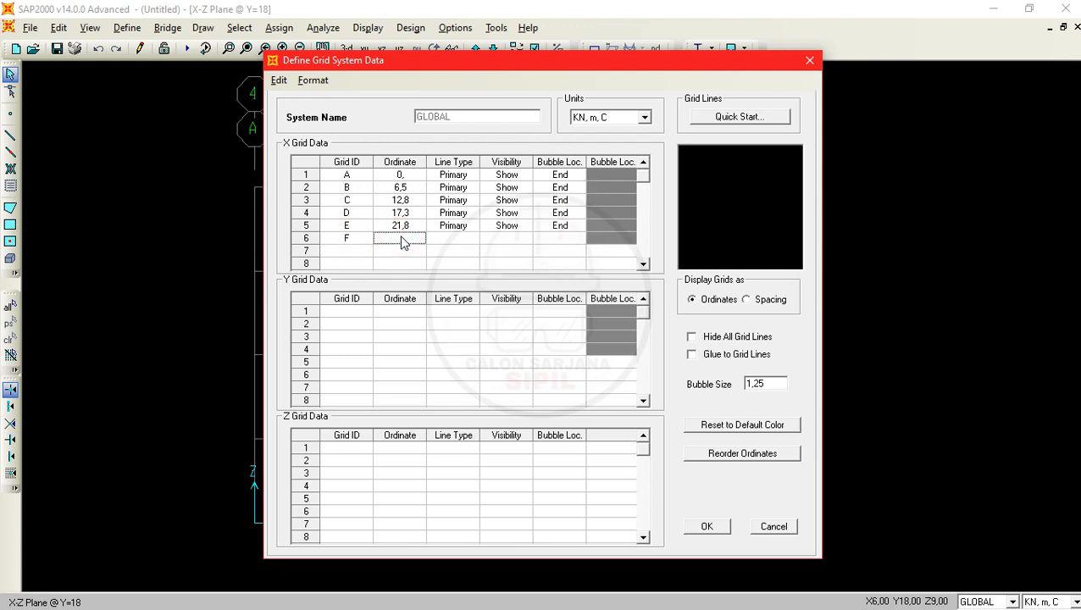
{"action": "key", "text": "alt+Tab"}
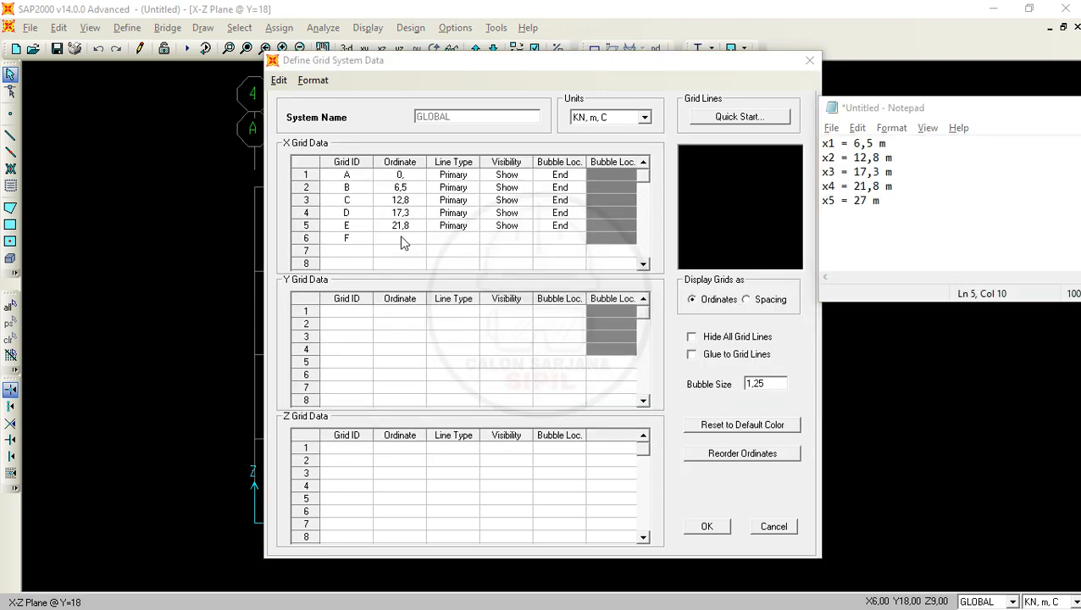
{"action": "left_click", "coordinate": [402, 239]}
{"action": "type", "text": "27"}
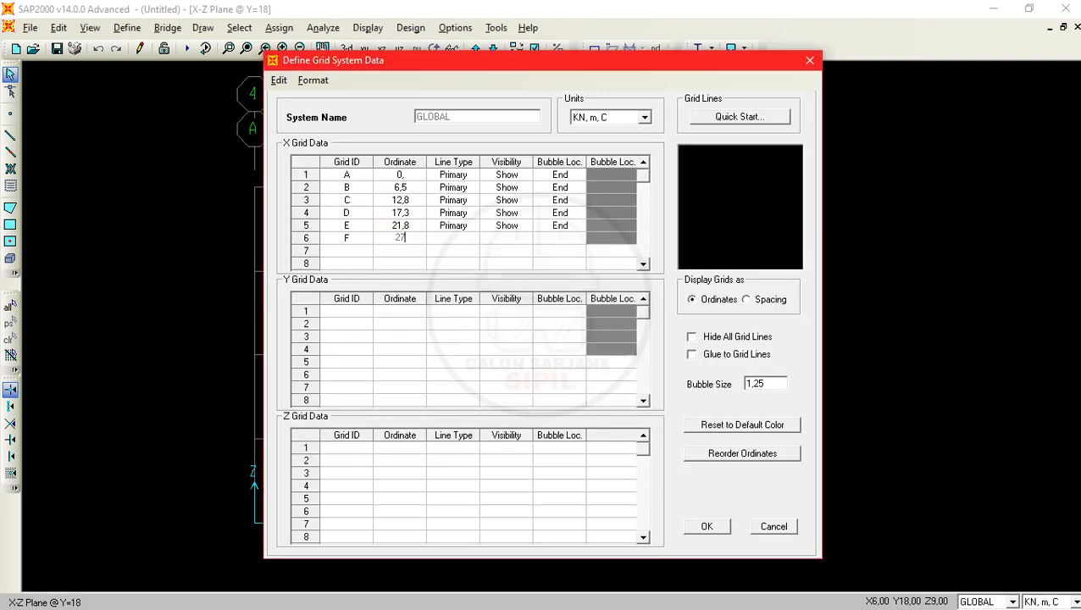
- Give grid line F the Primary line type and Show visibility, fill in its bubble location, and apply the grid
{"action": "left_click", "coordinate": [459, 238]}
{"action": "left_click", "coordinate": [465, 240]}
{"action": "left_click", "coordinate": [496, 240]}
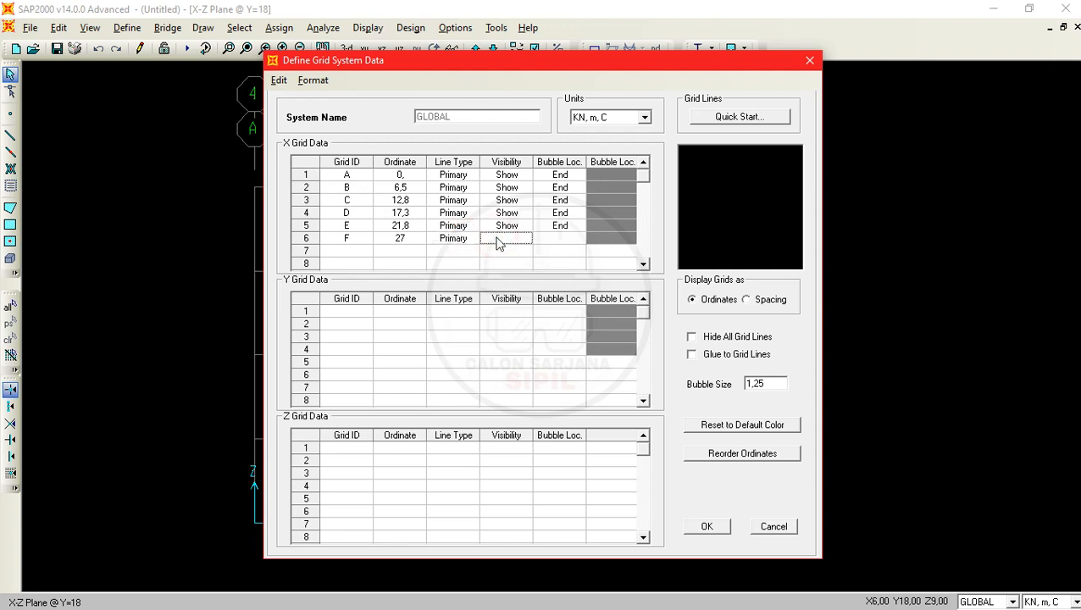
{"action": "left_click", "coordinate": [565, 245]}
{"action": "left_click", "coordinate": [565, 246]}
{"action": "left_click", "coordinate": [708, 527]}
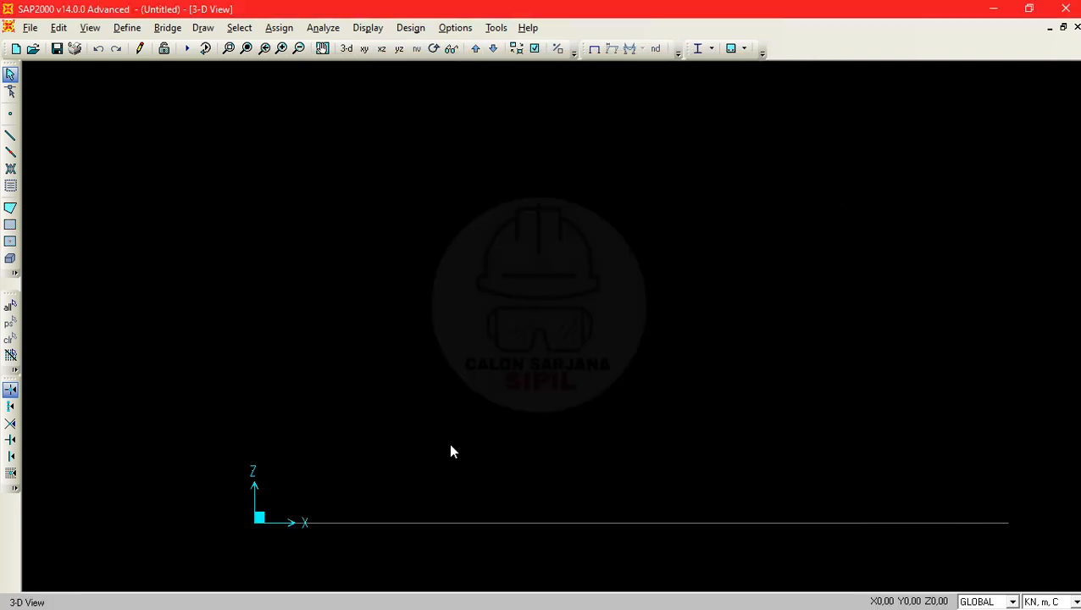
- Center the grid line in the view, check the beam dimensions and material in the PDF problem, and return to SAP2000
{"action": "middle_click_drag", "start_coordinate": [618, 466], "coordinate": [547, 259]}
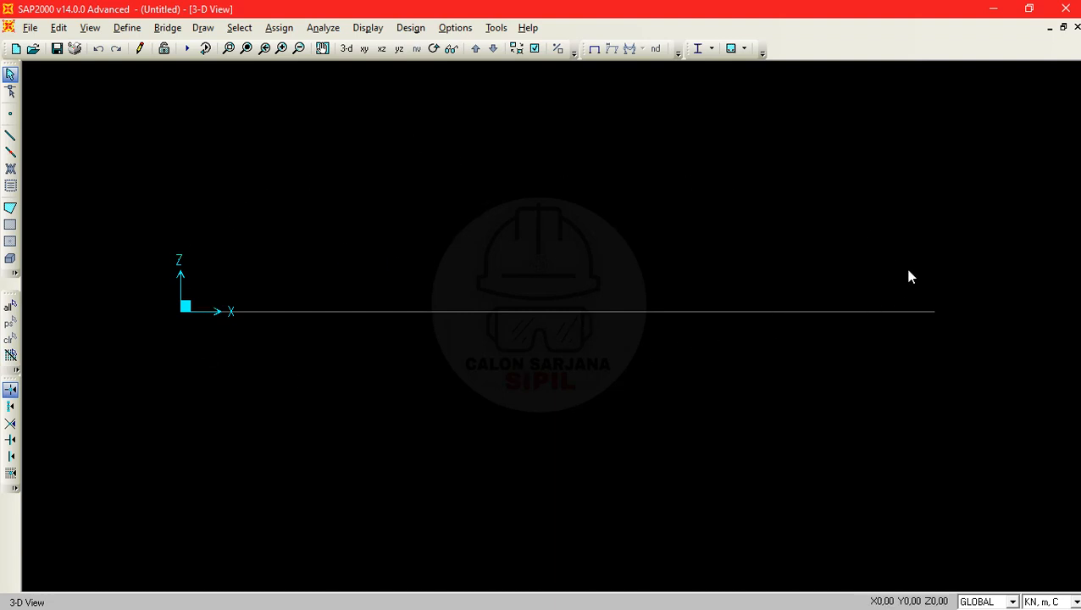
{"action": "key", "text": "alt+Tab"}
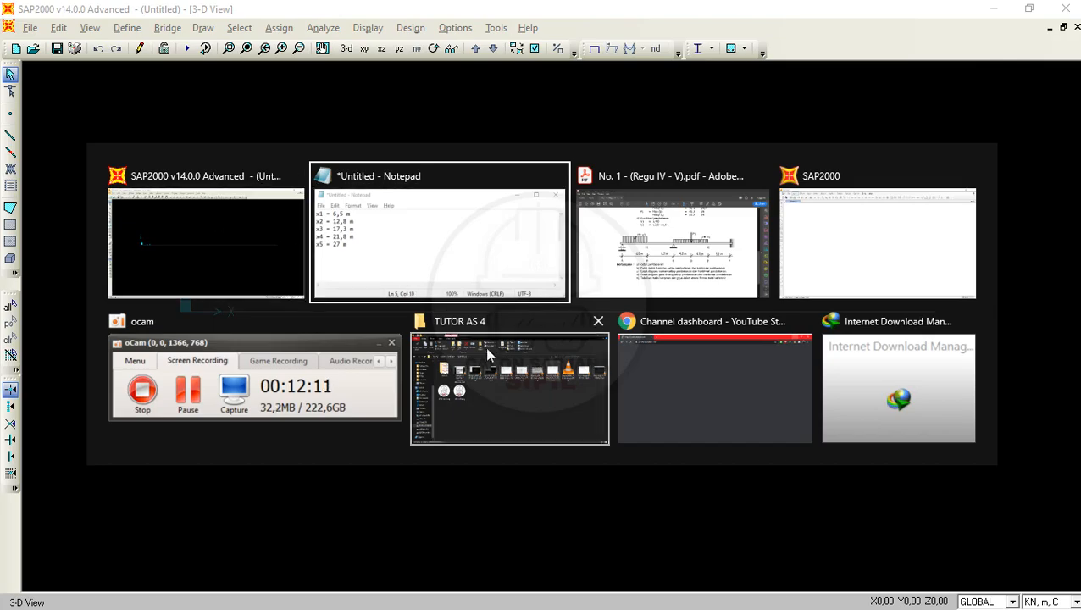
{"action": "left_click", "coordinate": [637, 258]}
{"action": "scroll", "coordinate": [525, 212], "scroll_direction": "up", "scroll_amount": 5}
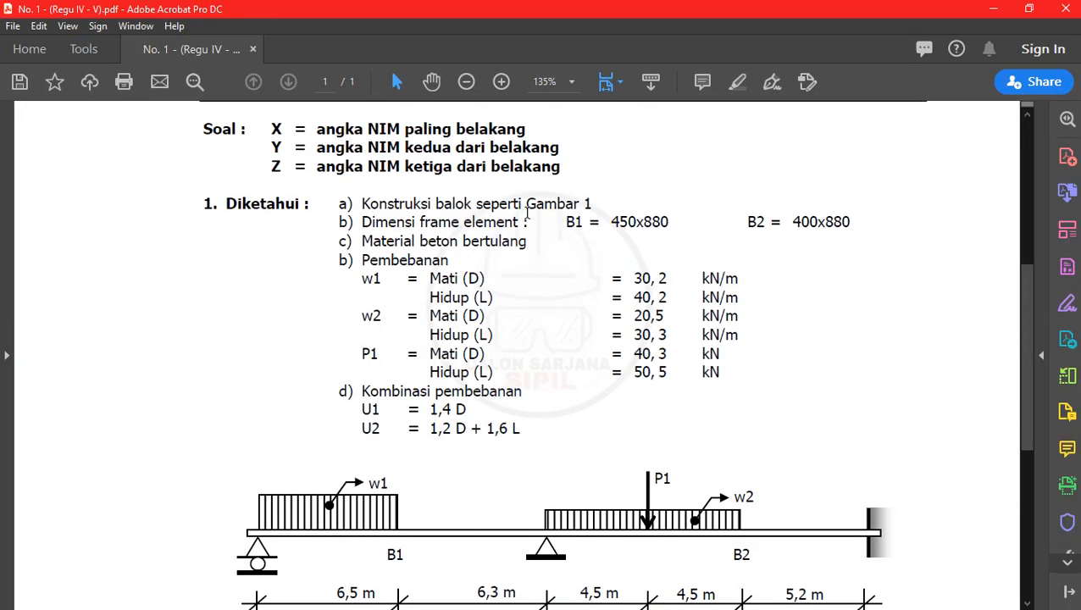
{"action": "scroll", "coordinate": [460, 216], "scroll_direction": "down", "scroll_amount": 2}
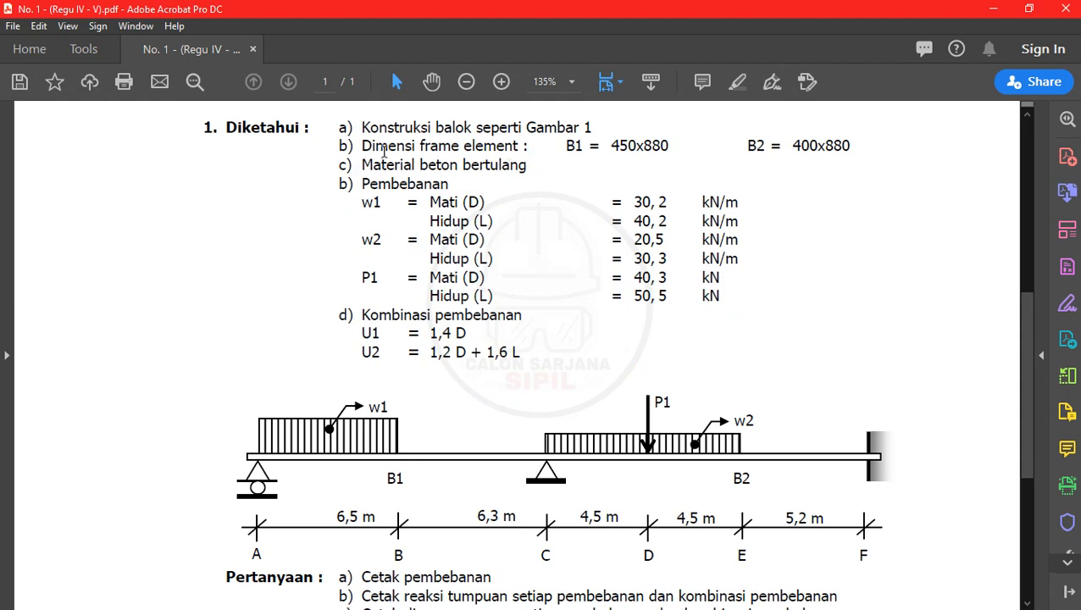
{"action": "left_click", "coordinate": [993, 9]}
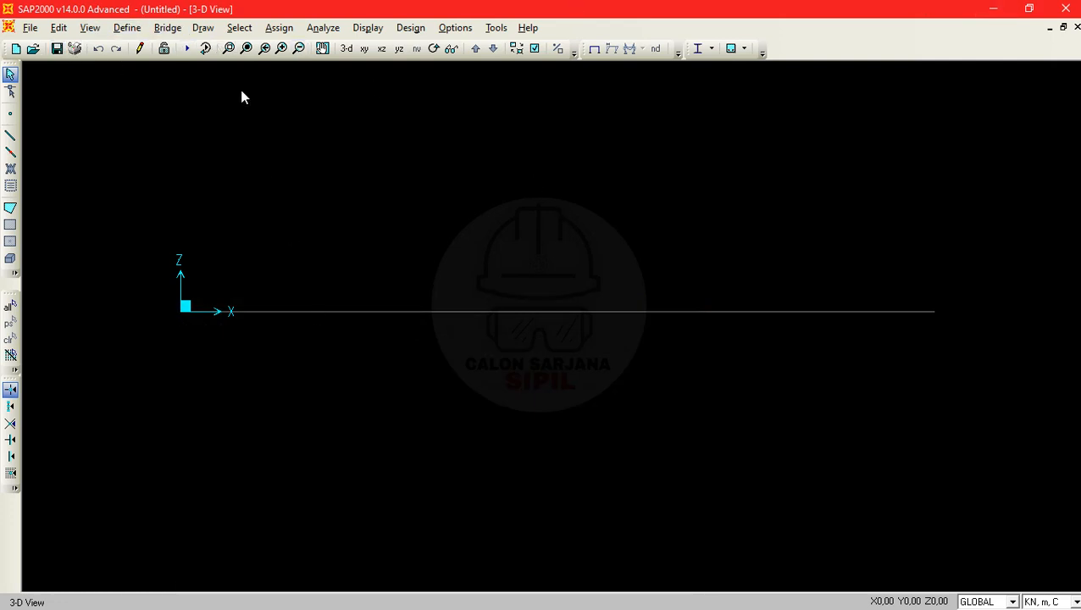
- Open the material definitions and add a copy of the 4000Psi concrete material named BETON
{"action": "left_click", "coordinate": [126, 29]}
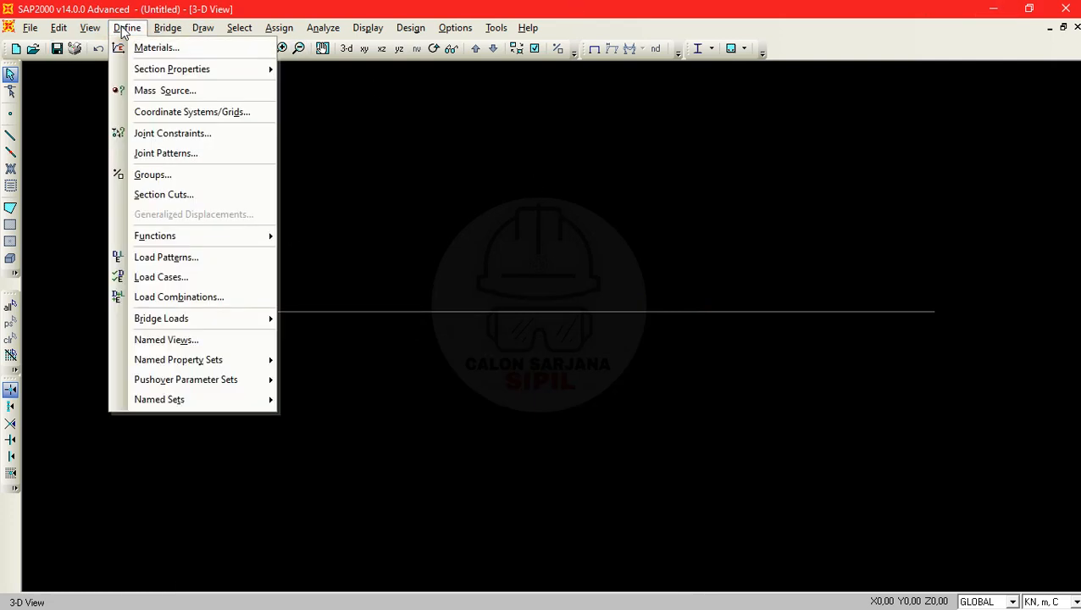
{"action": "left_click", "coordinate": [155, 48]}
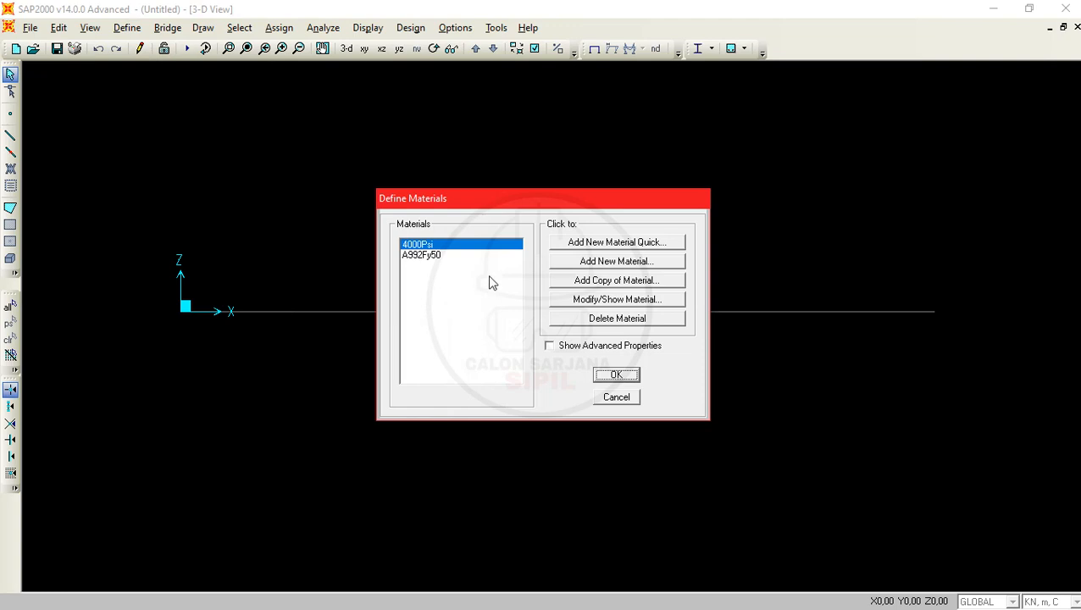
{"action": "left_click", "coordinate": [420, 244]}
{"action": "left_click", "coordinate": [420, 255]}
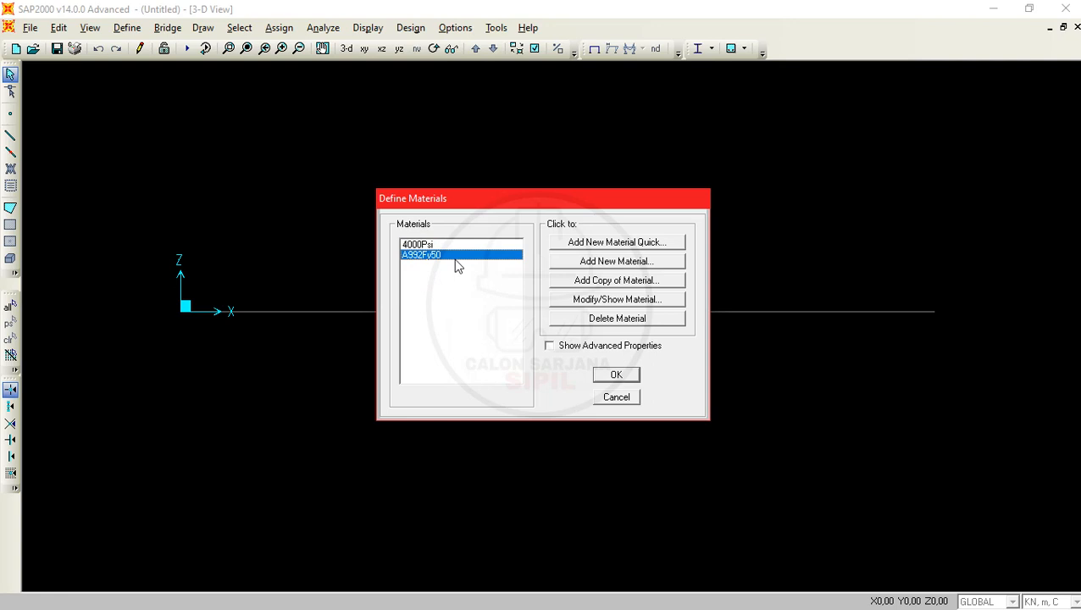
{"action": "left_click", "coordinate": [472, 245]}
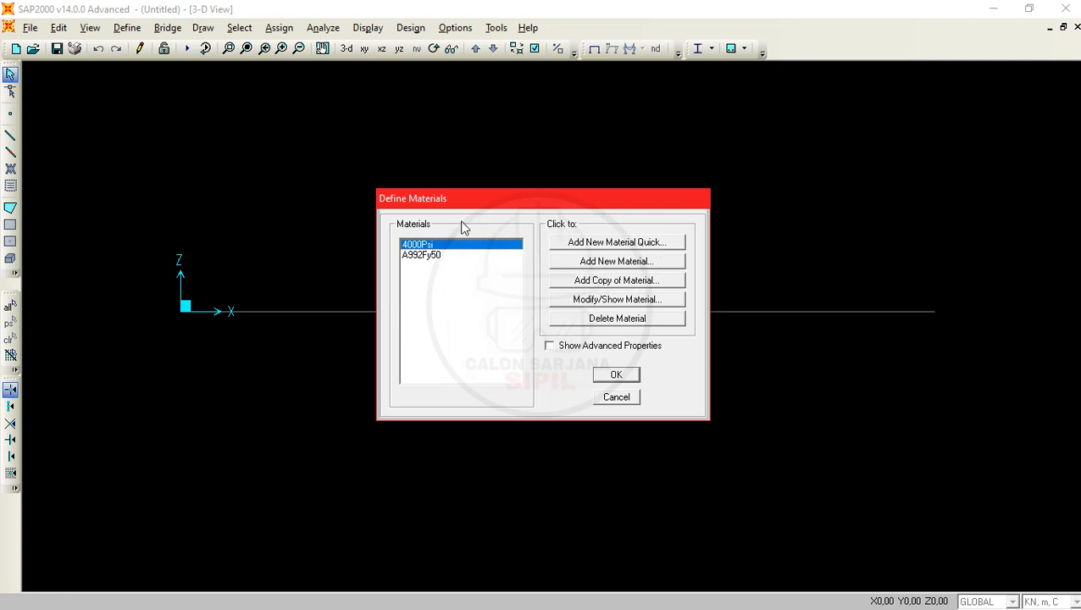
{"action": "left_click", "coordinate": [430, 256]}
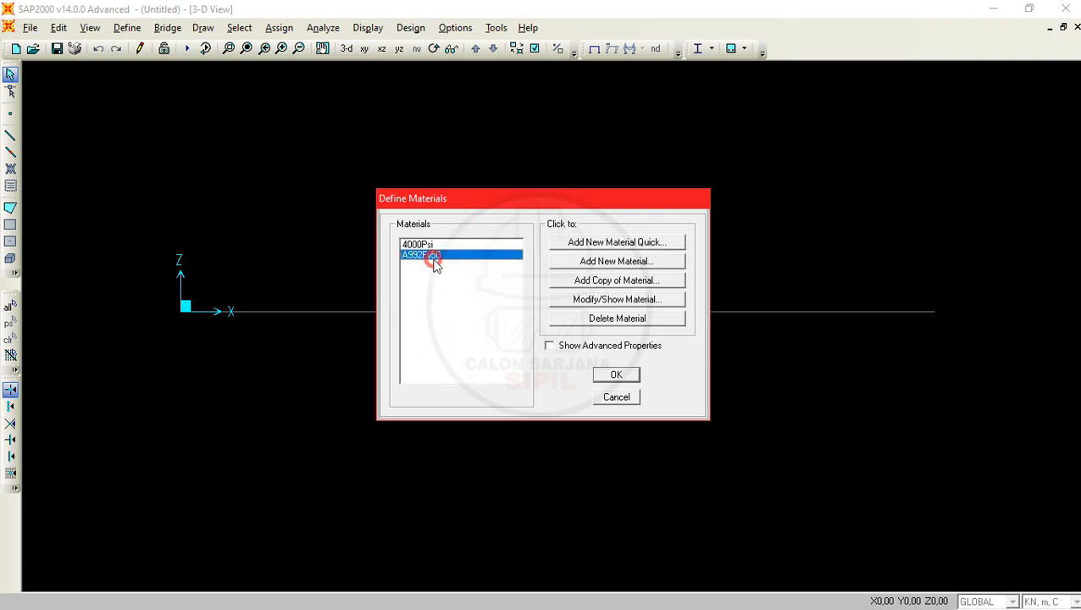
{"action": "left_click", "coordinate": [437, 245]}
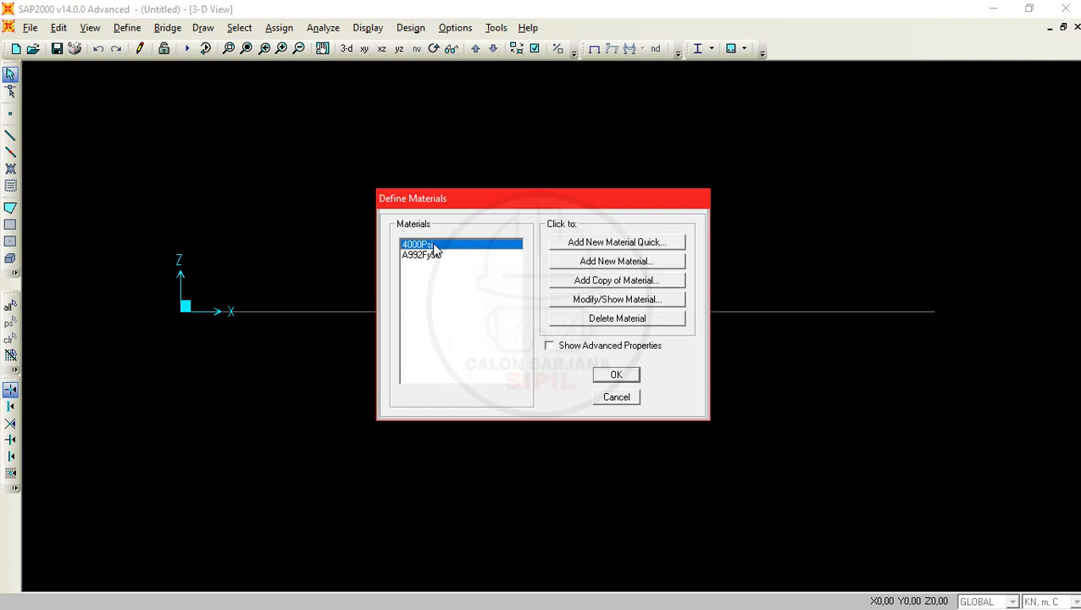
{"action": "left_click", "coordinate": [627, 280]}
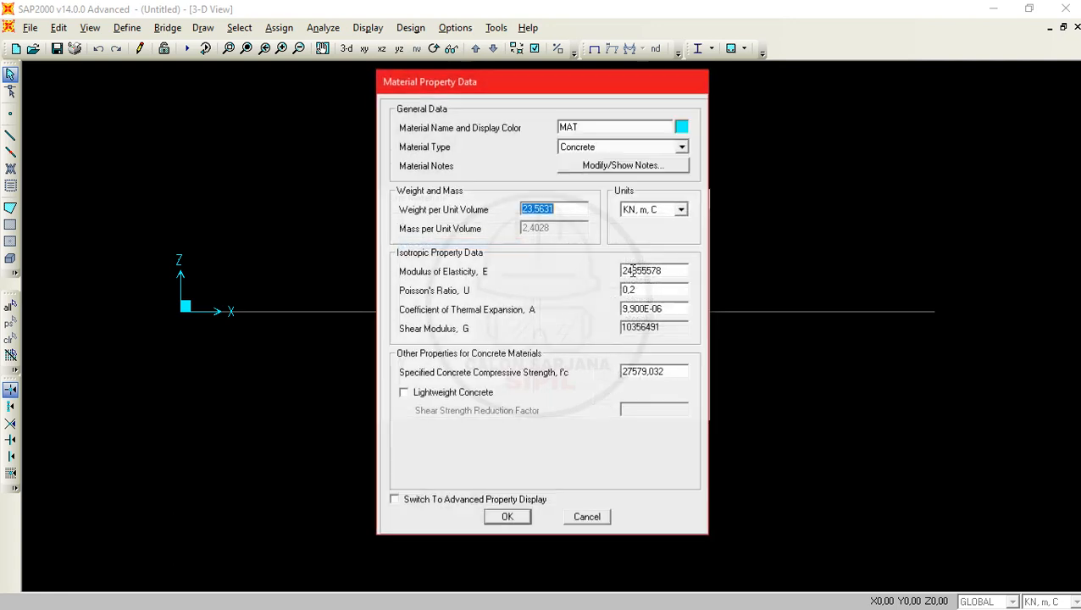
{"action": "left_click_drag", "start_coordinate": [604, 128], "coordinate": [538, 121]}
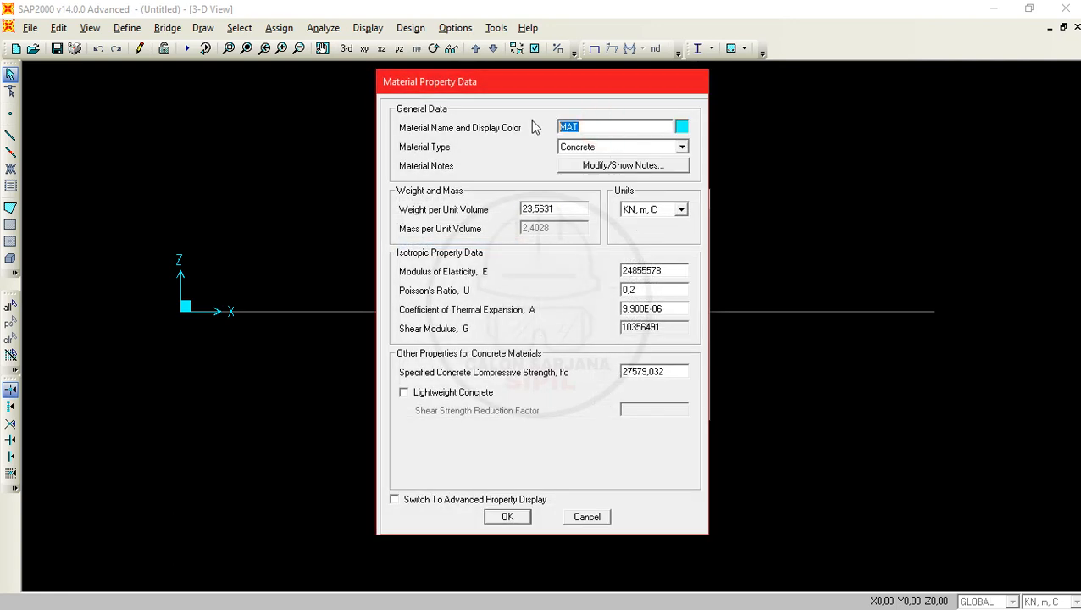
{"action": "type", "text": "BEET"}
{"action": "key", "text": "BackSpace"}
{"action": "key", "text": "BackSpace"}
{"action": "key", "text": "BackSpace"}
{"action": "type", "text": "T"}
- Set the BETON material's display color to red
{"action": "left_click", "coordinate": [683, 125]}
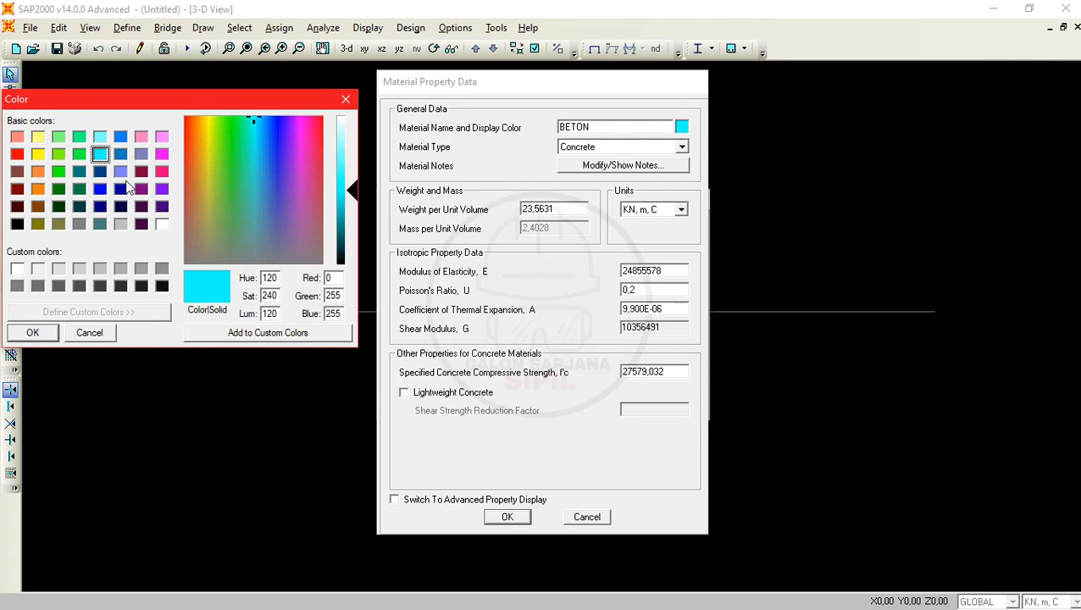
{"action": "left_click", "coordinate": [17, 154]}
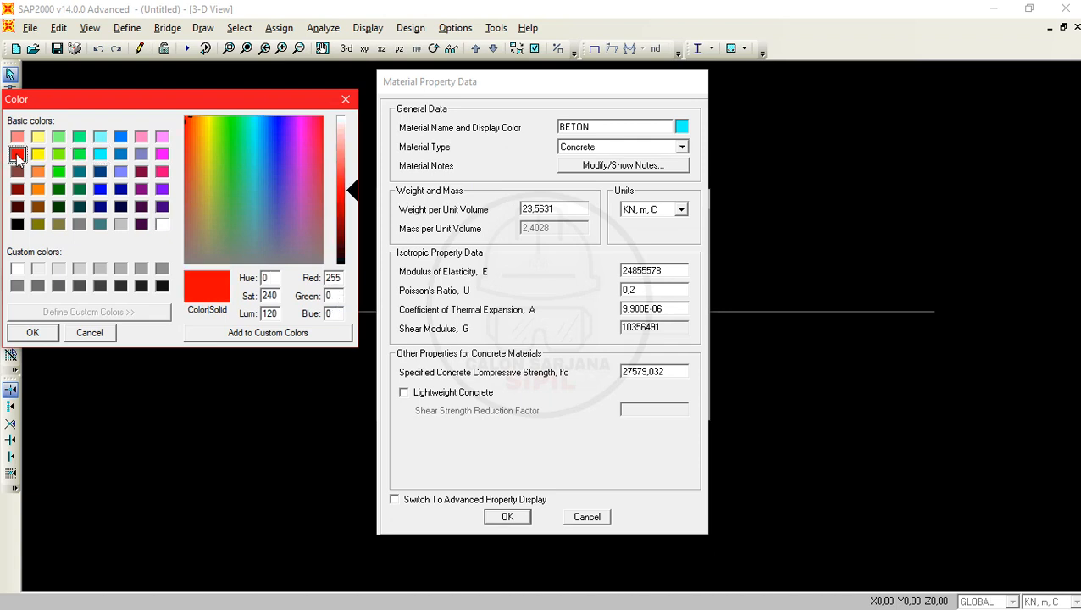
{"action": "left_click", "coordinate": [32, 334]}
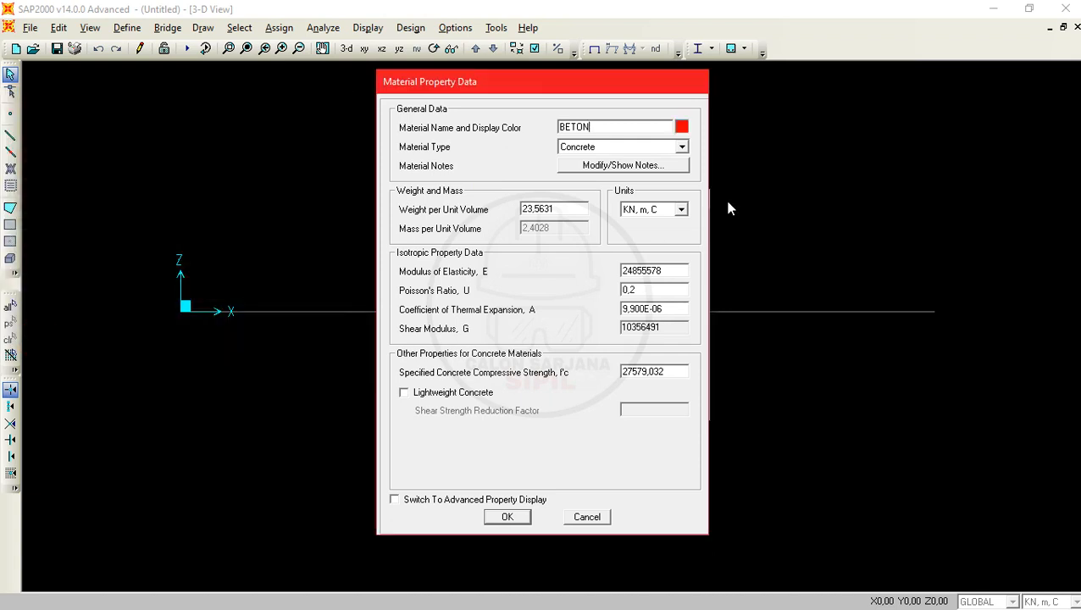
- Set BETON's weight per unit volume to 24 kN/m³, review its other properties, and save the material definitions
{"action": "double_click", "coordinate": [582, 209]}
{"action": "type", "text": "24"}
{"action": "key", "text": "ctrl+z"}
{"action": "type", "text": "2"}
{"action": "double_click", "coordinate": [685, 271]}
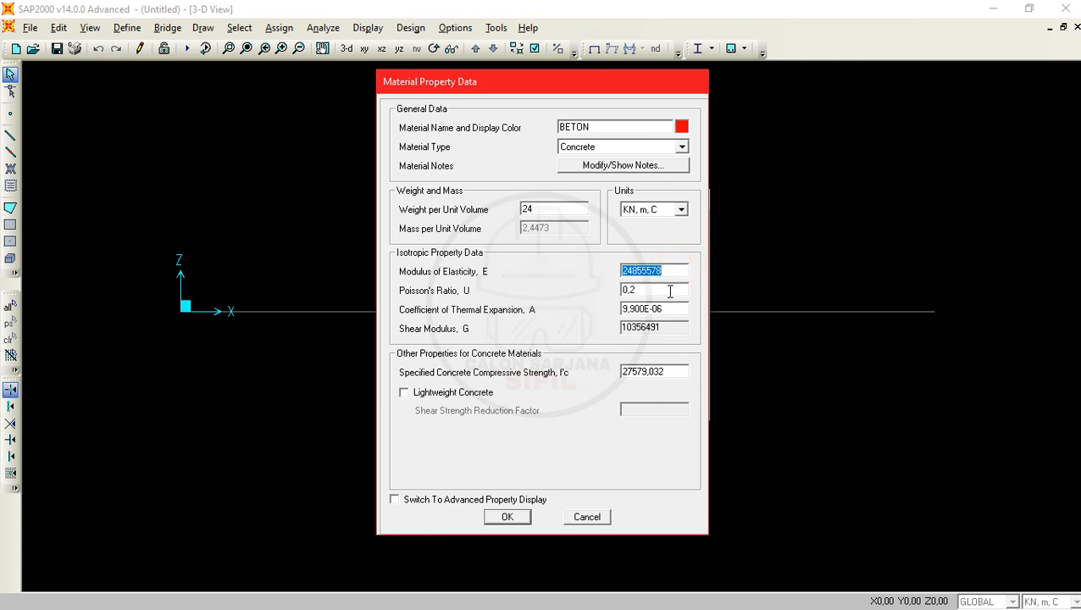
{"action": "double_click", "coordinate": [671, 290]}
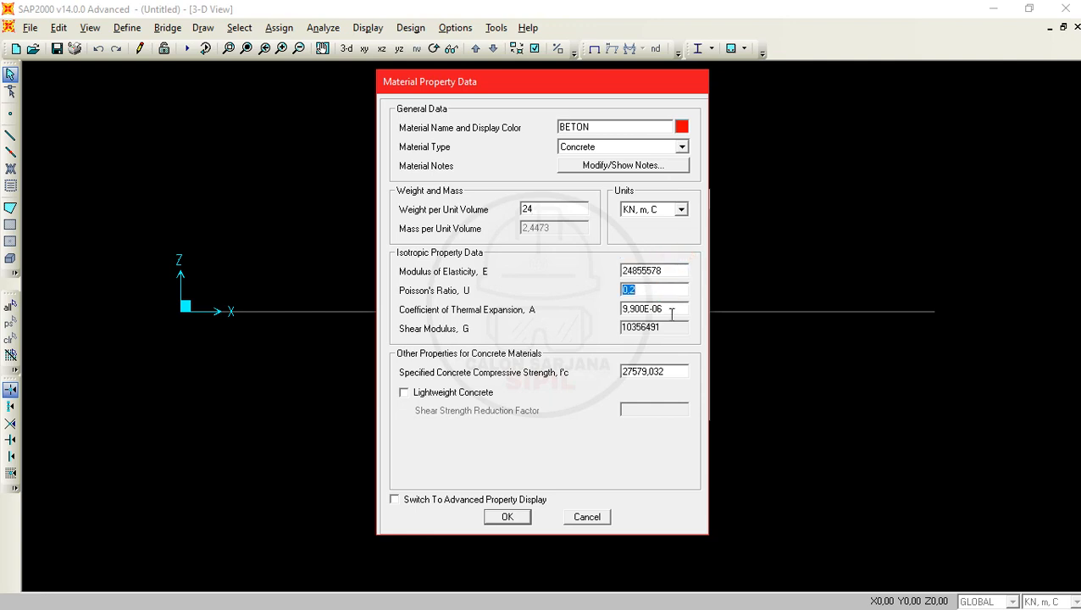
{"action": "double_click", "coordinate": [671, 311]}
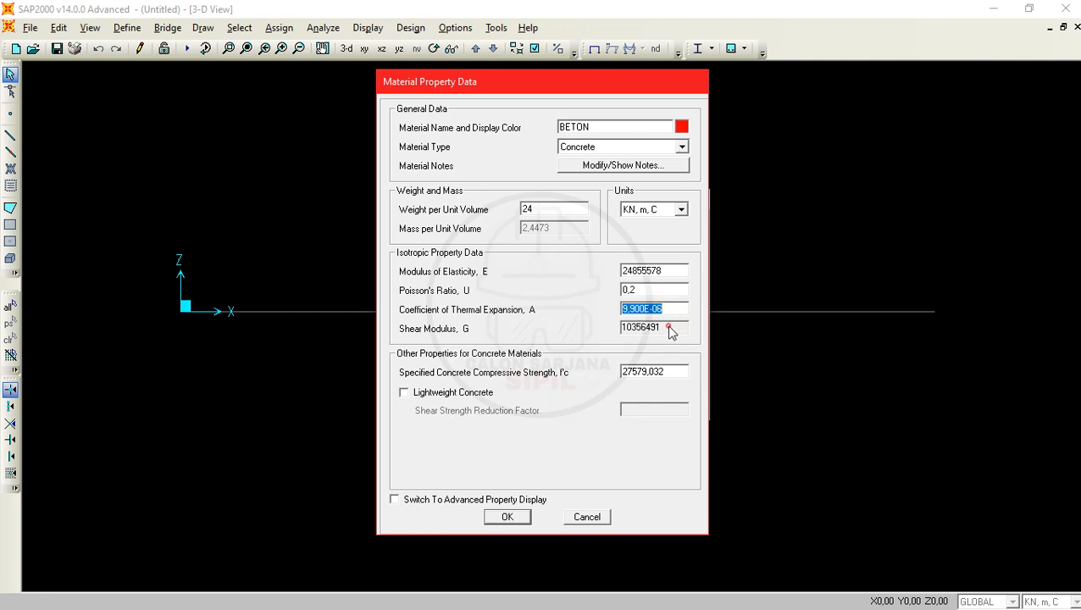
{"action": "left_click", "coordinate": [657, 325]}
{"action": "left_click", "coordinate": [670, 372]}
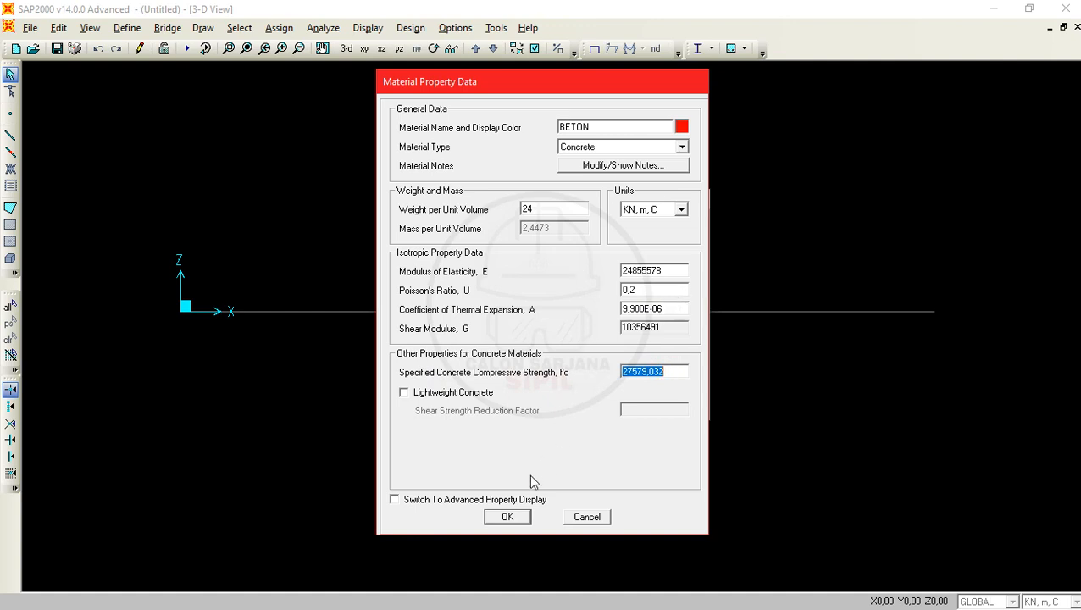
{"action": "left_click", "coordinate": [509, 518]}
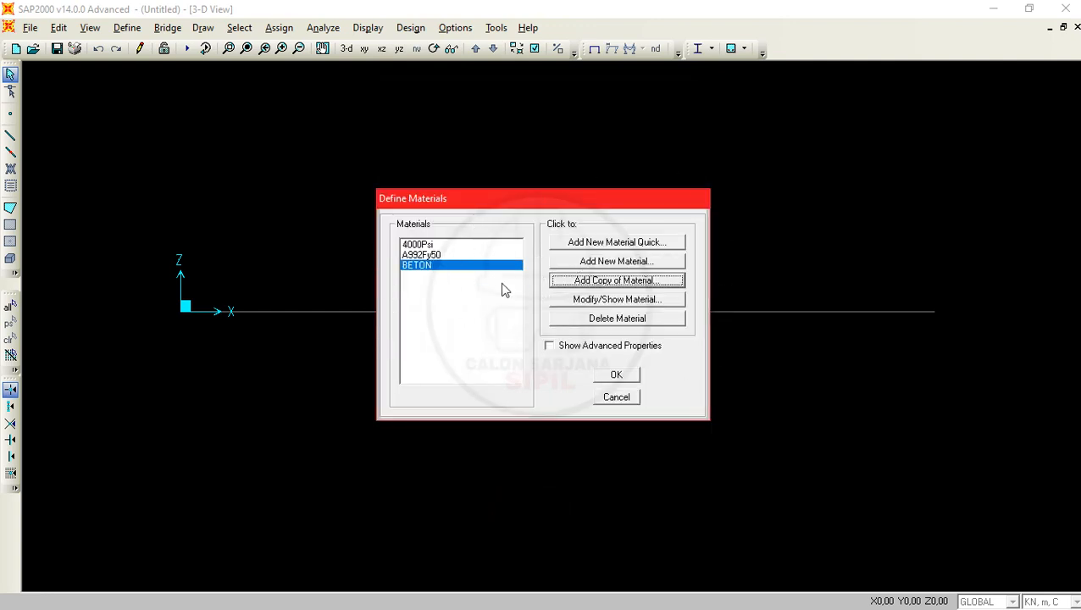
{"action": "left_click", "coordinate": [616, 375]}
- Check the frame element dimensions in the PDF problem, return to SAP2000, and start a new frame section of the Concrete property type
{"action": "key", "text": "alt+Tab"}
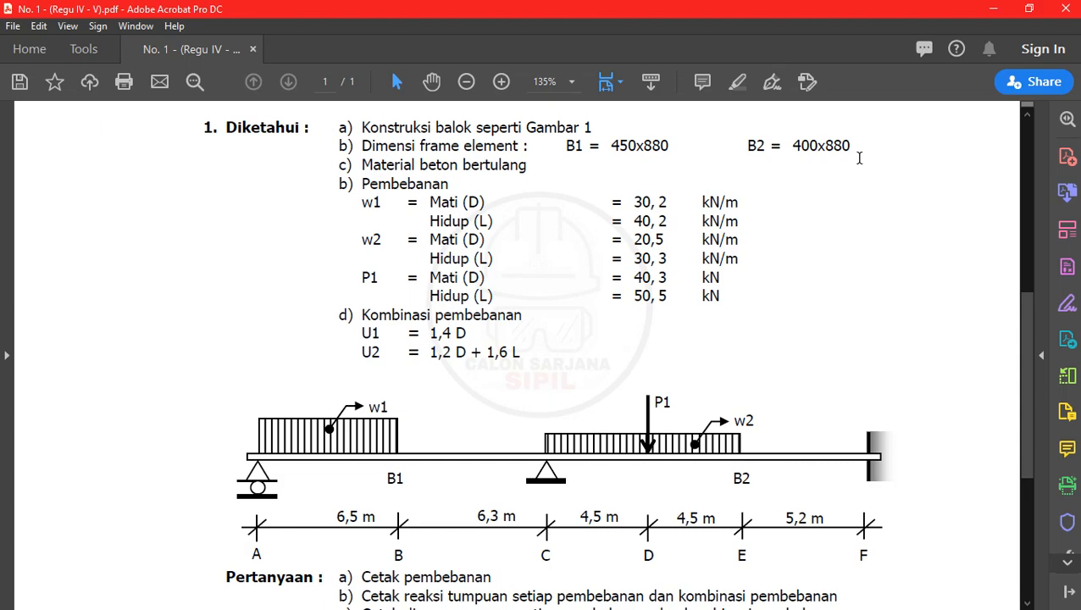
{"action": "left_click", "coordinate": [993, 9]}
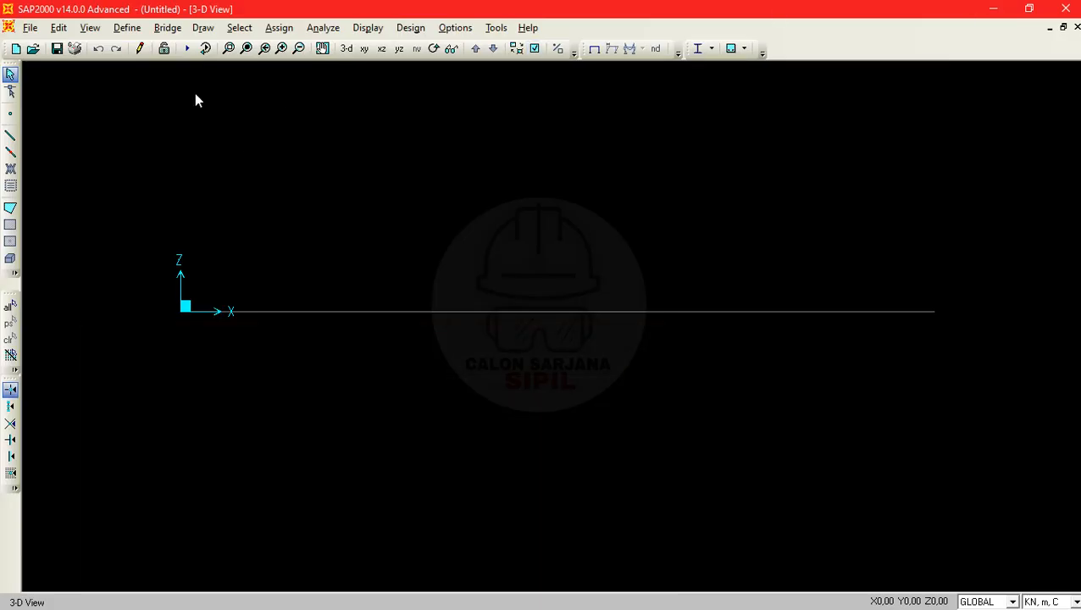
{"action": "left_click", "coordinate": [128, 28]}
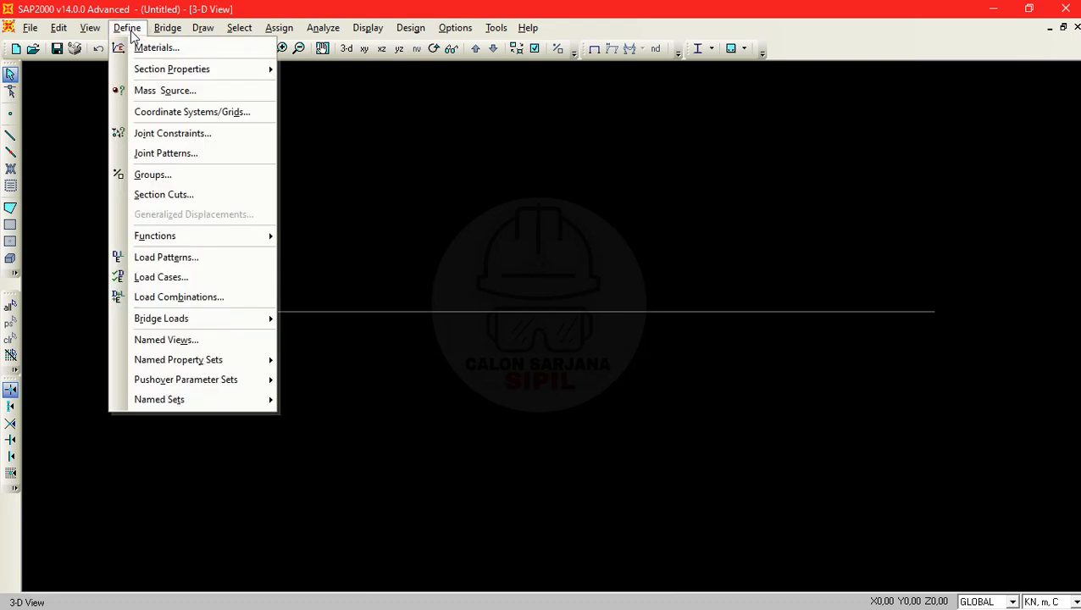
{"action": "mouse_move", "coordinate": [161, 73]}
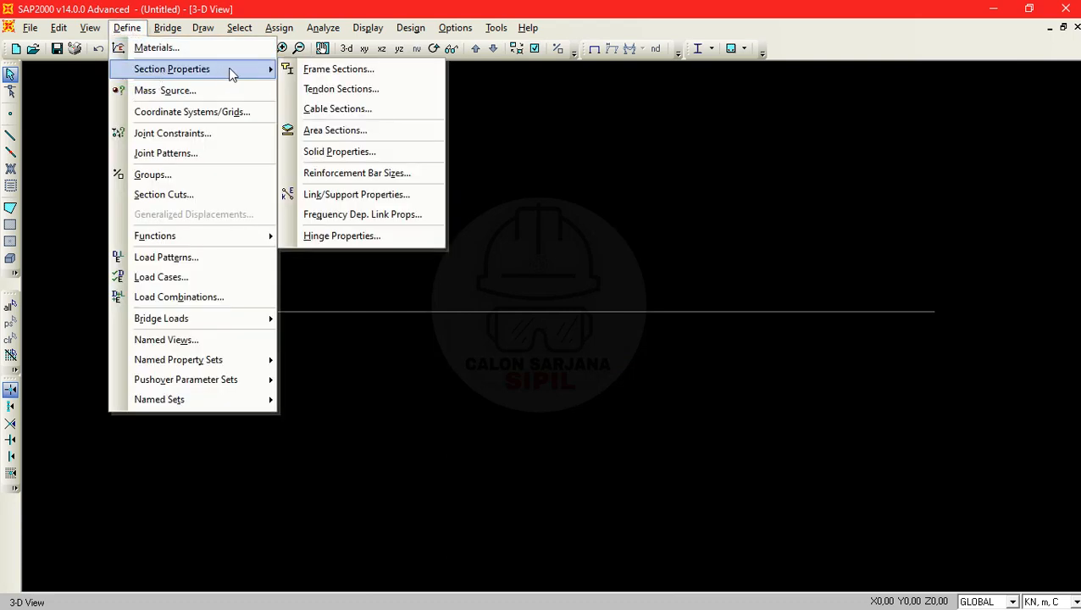
{"action": "left_click", "coordinate": [403, 74]}
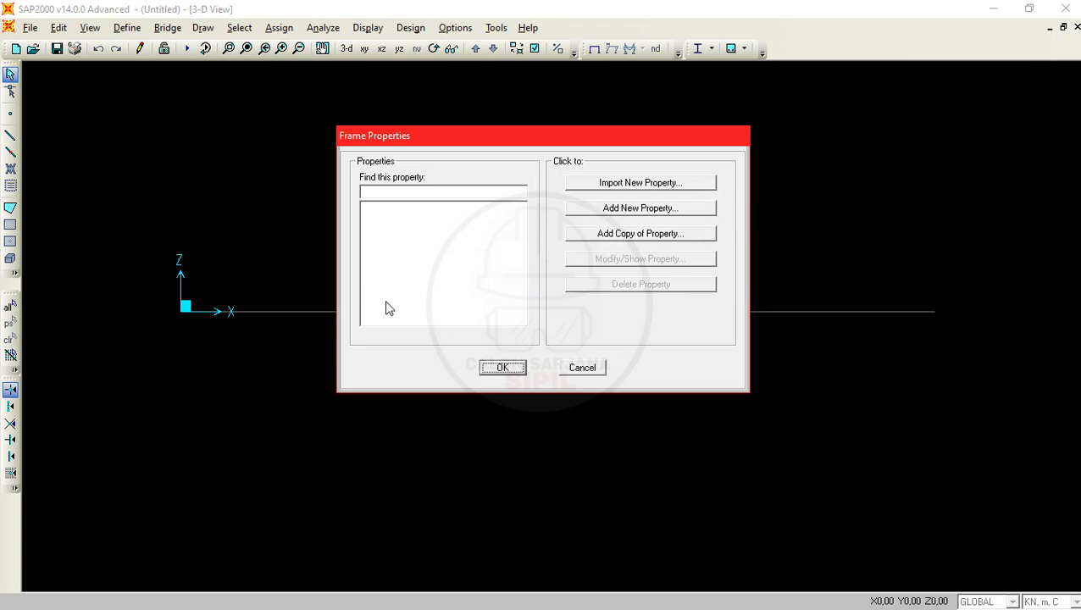
{"action": "left_click", "coordinate": [627, 210]}
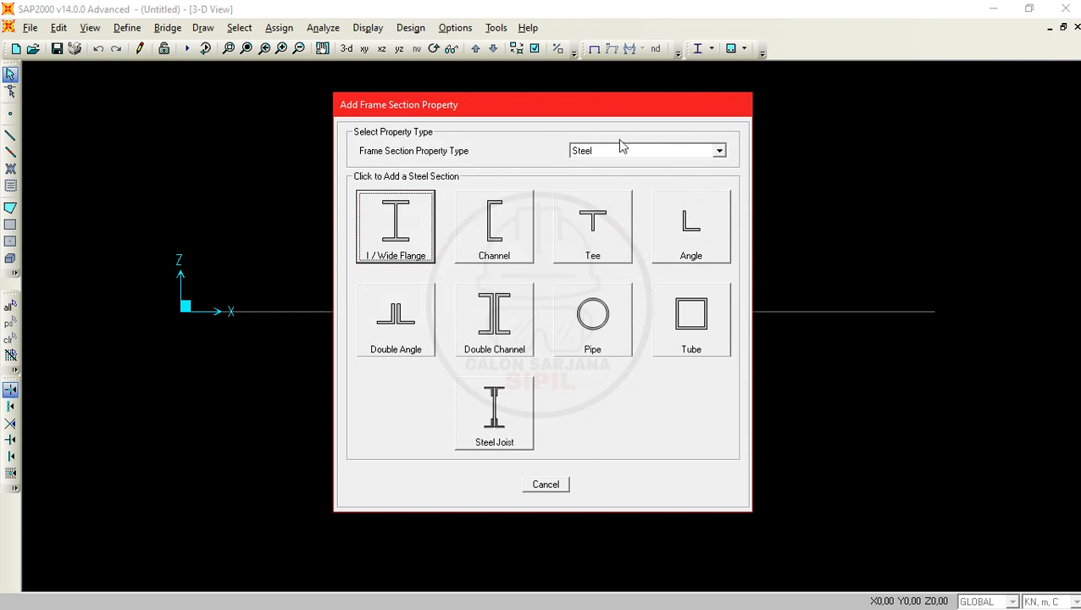
{"action": "left_click", "coordinate": [686, 159]}
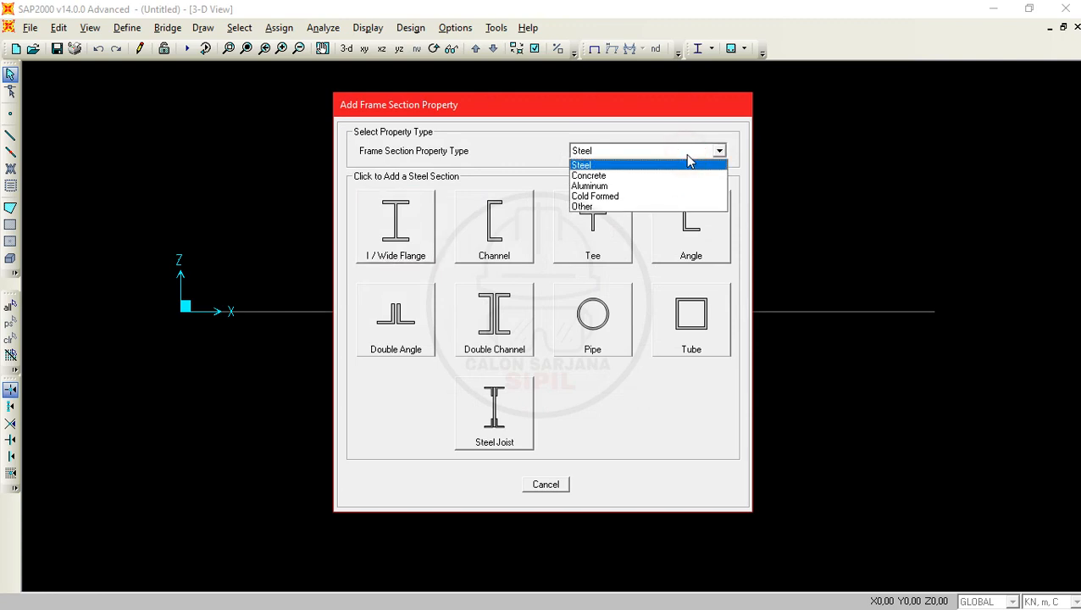
{"action": "left_click", "coordinate": [671, 175]}
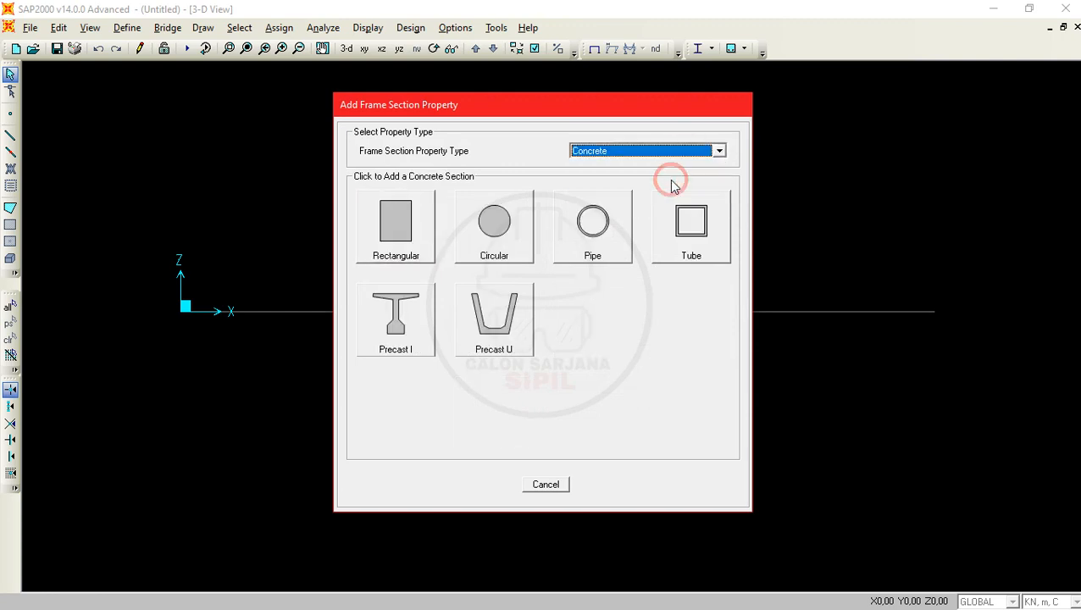
- Look at the section shapes offered for the Other property type and return to the Concrete type
{"action": "left_click", "coordinate": [718, 153]}
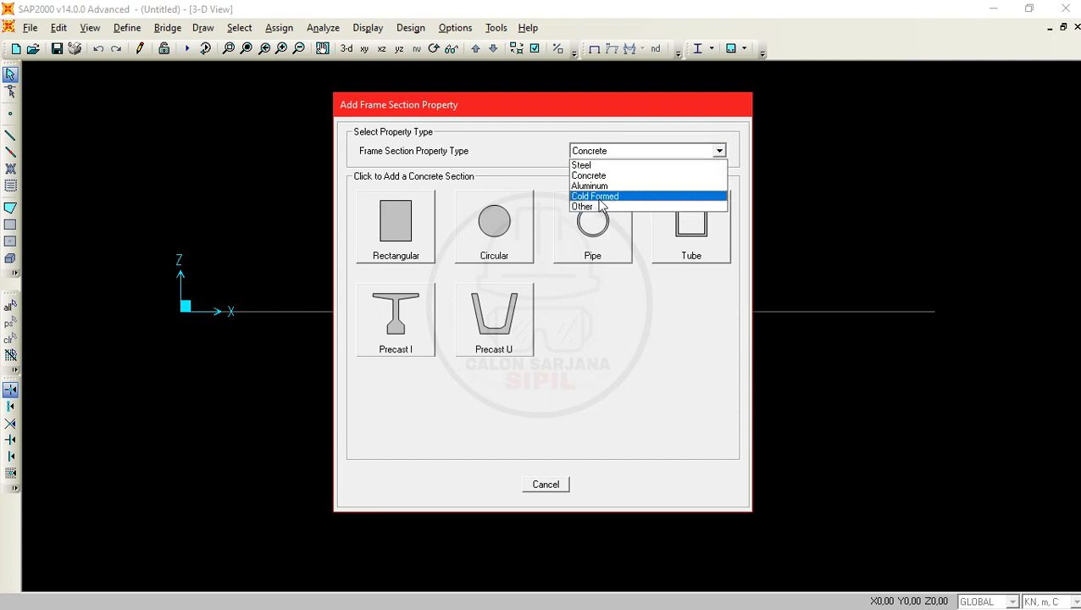
{"action": "left_click", "coordinate": [678, 206]}
{"action": "left_click", "coordinate": [695, 150]}
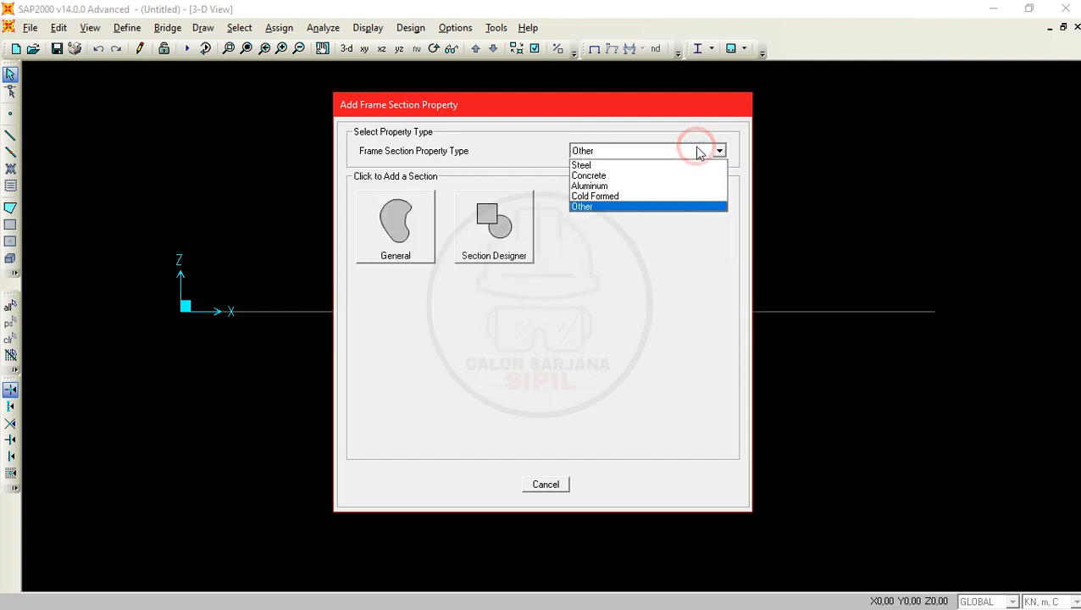
{"action": "left_click", "coordinate": [610, 175]}
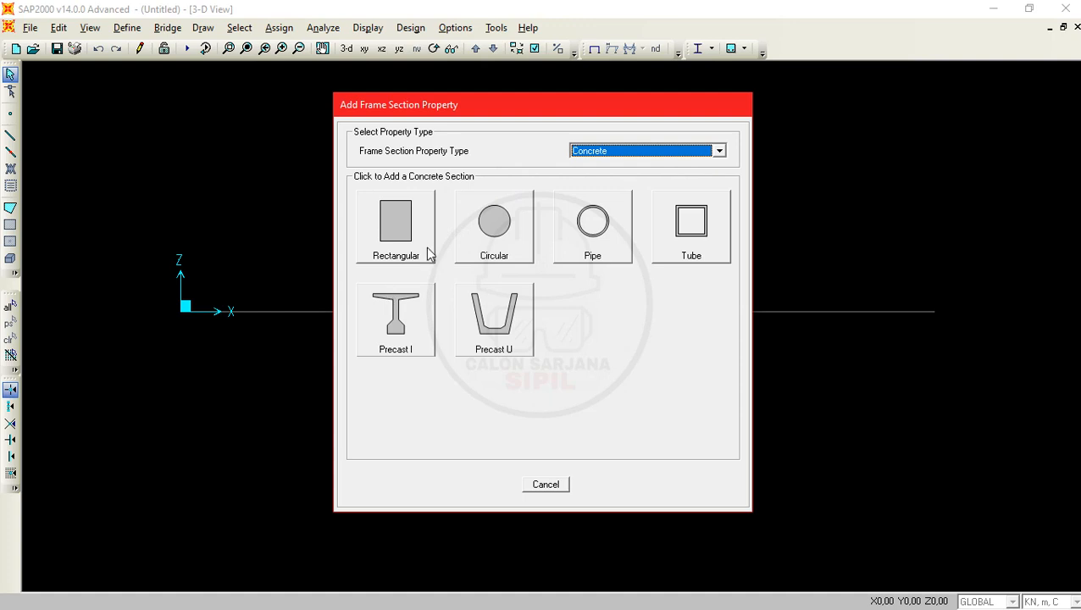
- Add a rectangular section named B1 450 X 880 per the PDF problem and assign it the BETON material
{"action": "left_click", "coordinate": [391, 234]}
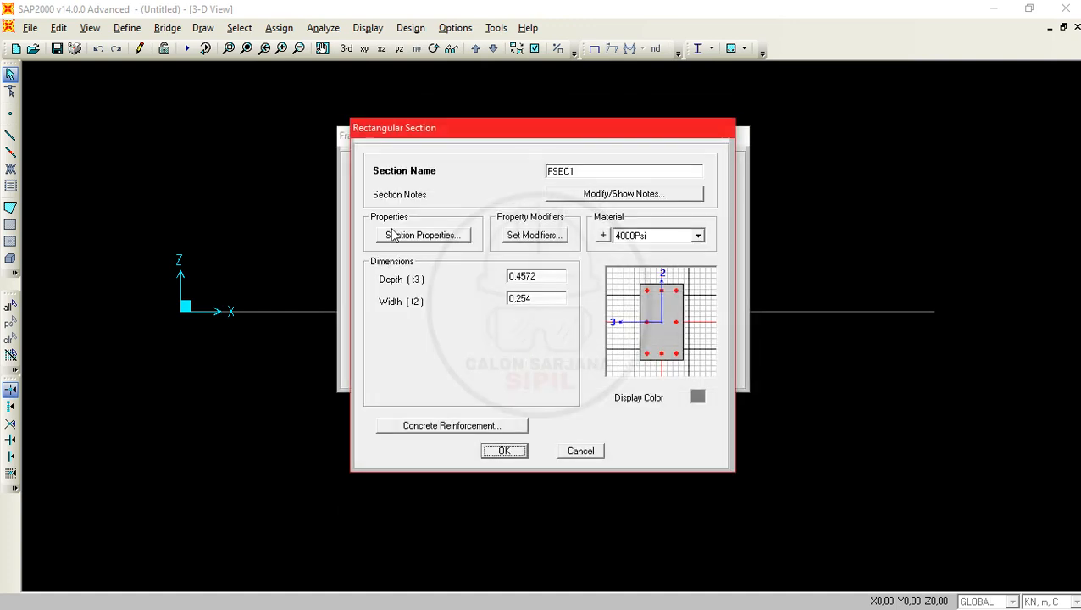
{"action": "left_click_drag", "start_coordinate": [598, 164], "coordinate": [504, 169]}
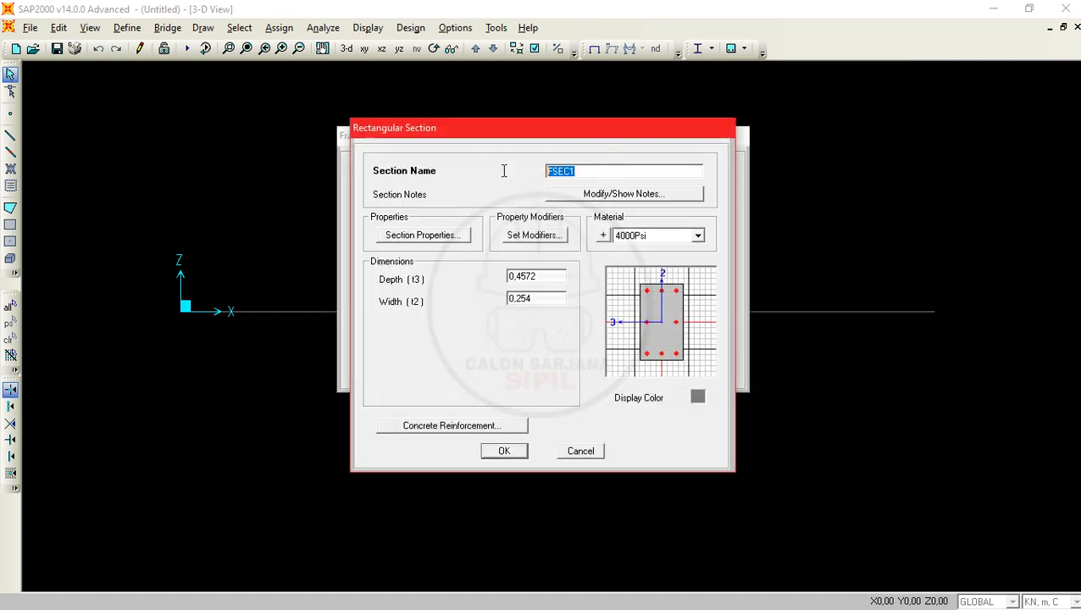
{"action": "type", "text": "B1"}
{"action": "key", "text": "alt+Tab"}
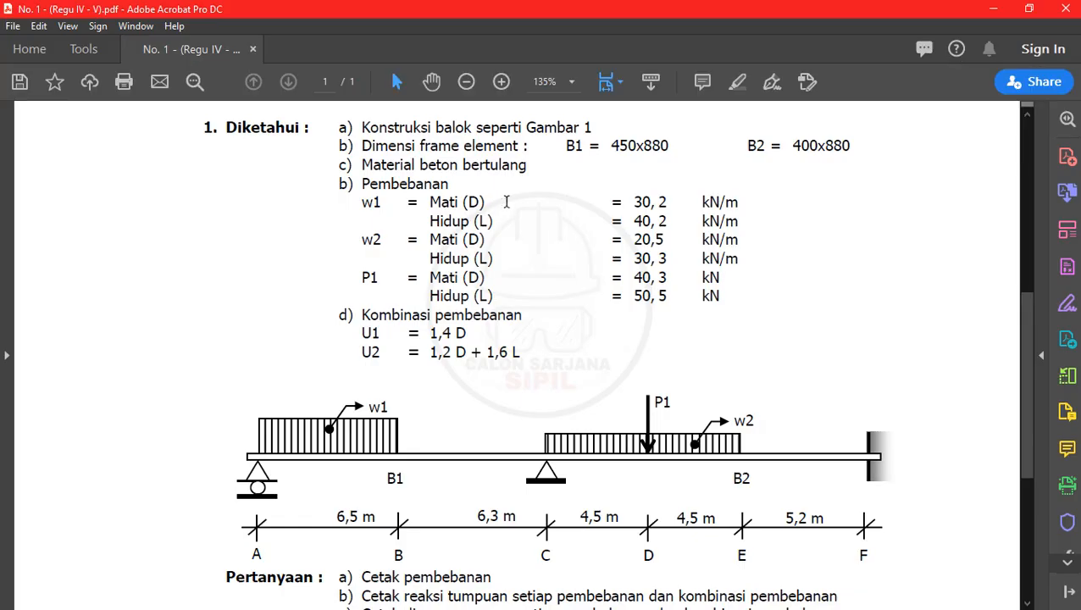
{"action": "key", "text": "alt+Tab"}
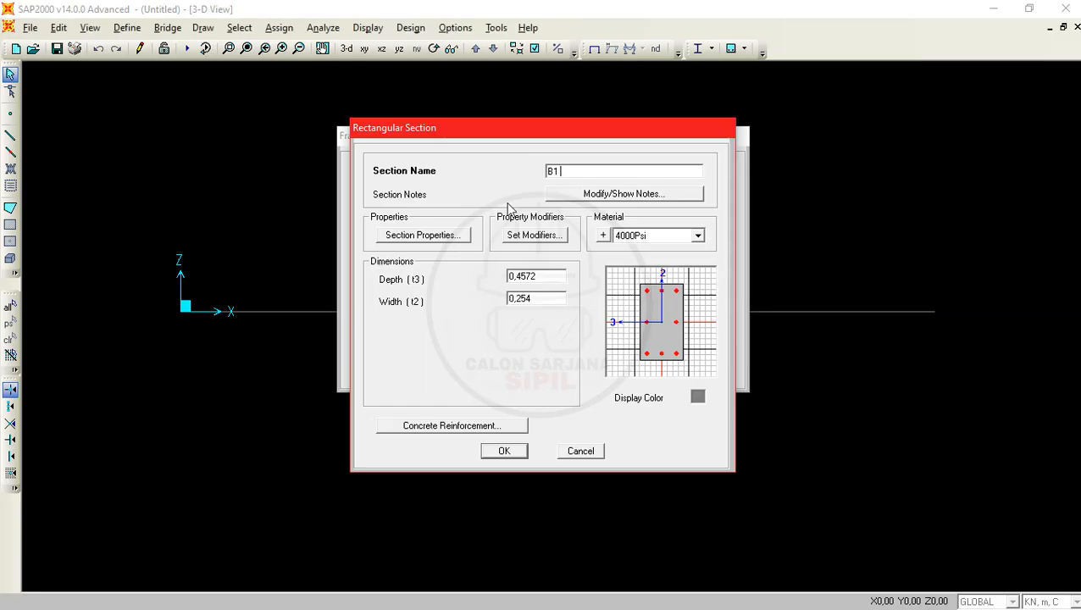
{"action": "type", "text": "1 450"}
{"action": "type", "text": "X88"}
{"action": "type", "text": "0 X 880"}
{"action": "left_click", "coordinate": [697, 236]}
{"action": "left_click", "coordinate": [665, 274]}
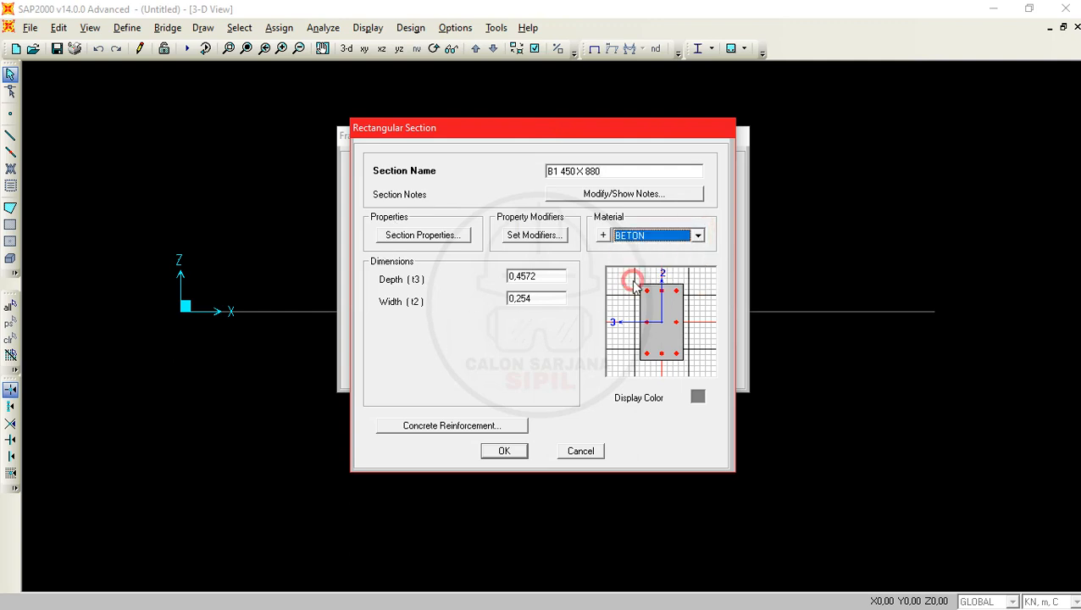
- Set the B1 section's depth (t3) to 0,88 m and its width (t2) to 0,45 m
{"action": "double_click", "coordinate": [549, 277]}
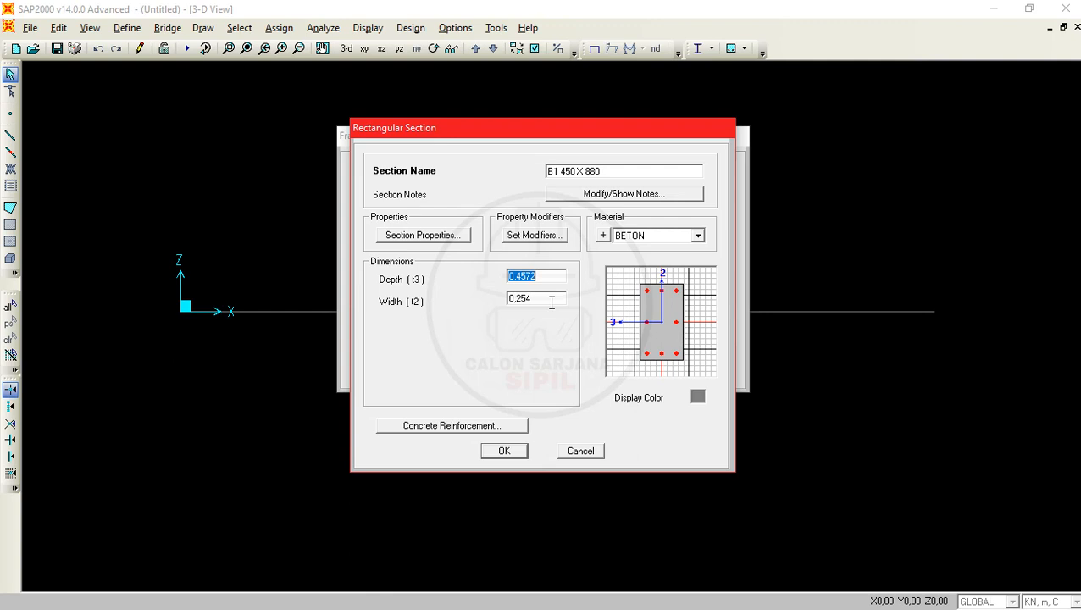
{"action": "type", "text": "0,88"}
{"action": "key", "text": "Tab"}
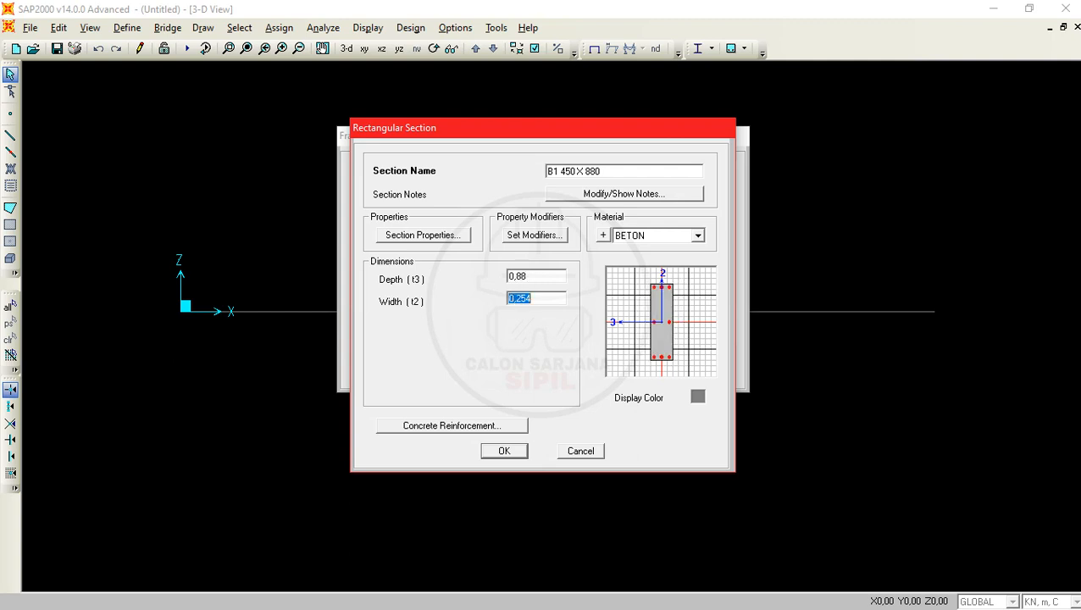
{"action": "type", "text": "0,45"}
{"action": "left_click", "coordinate": [556, 277]}
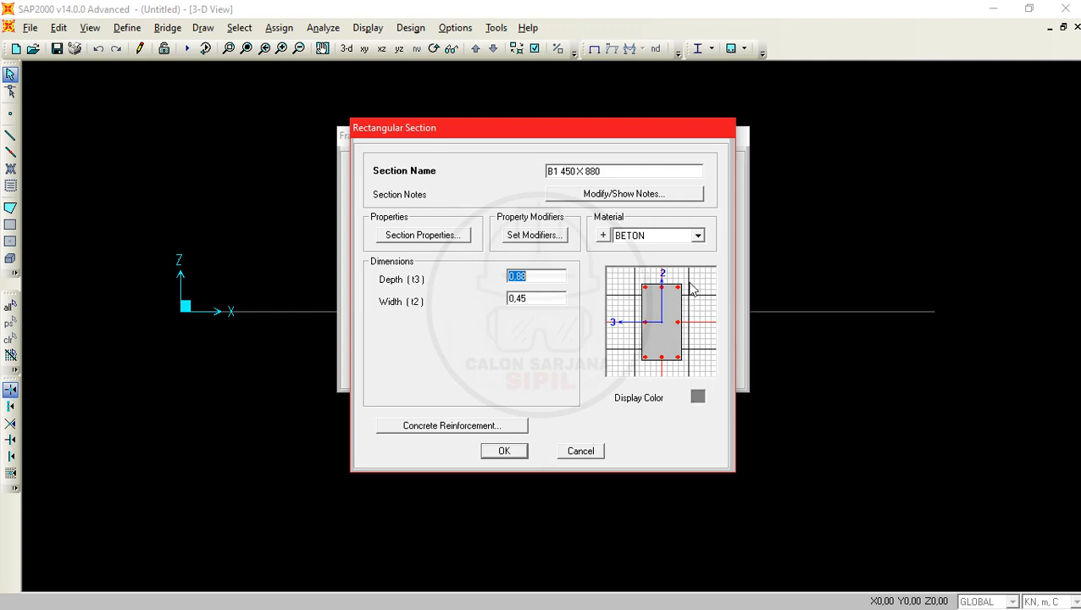
- Set the B1 section's concrete reinforcement design type to Beam (M3 Design Only) and save the section
{"action": "left_click", "coordinate": [447, 431]}
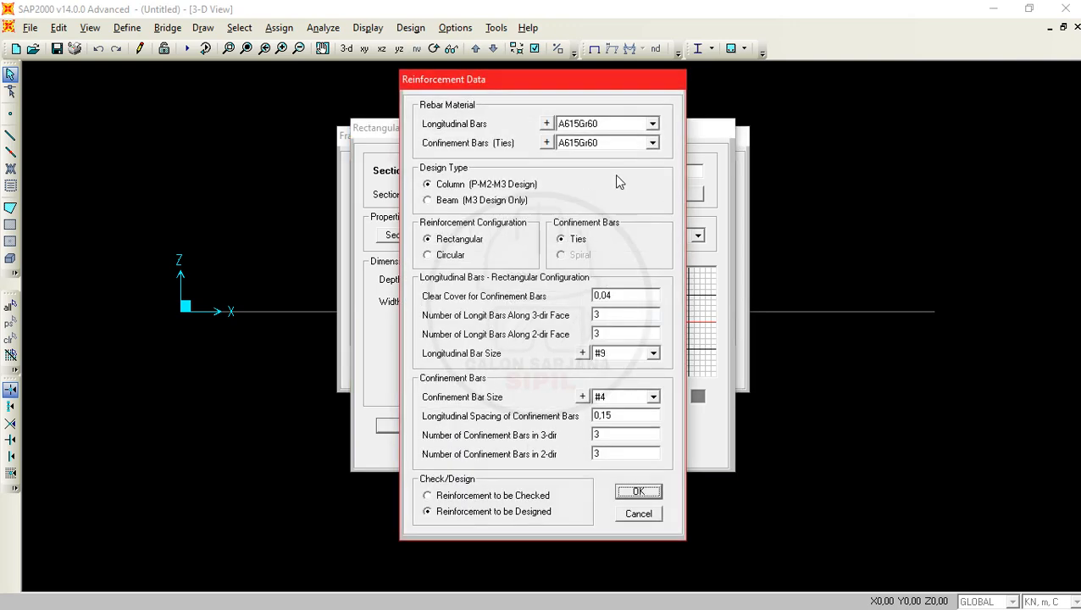
{"action": "left_click", "coordinate": [449, 201]}
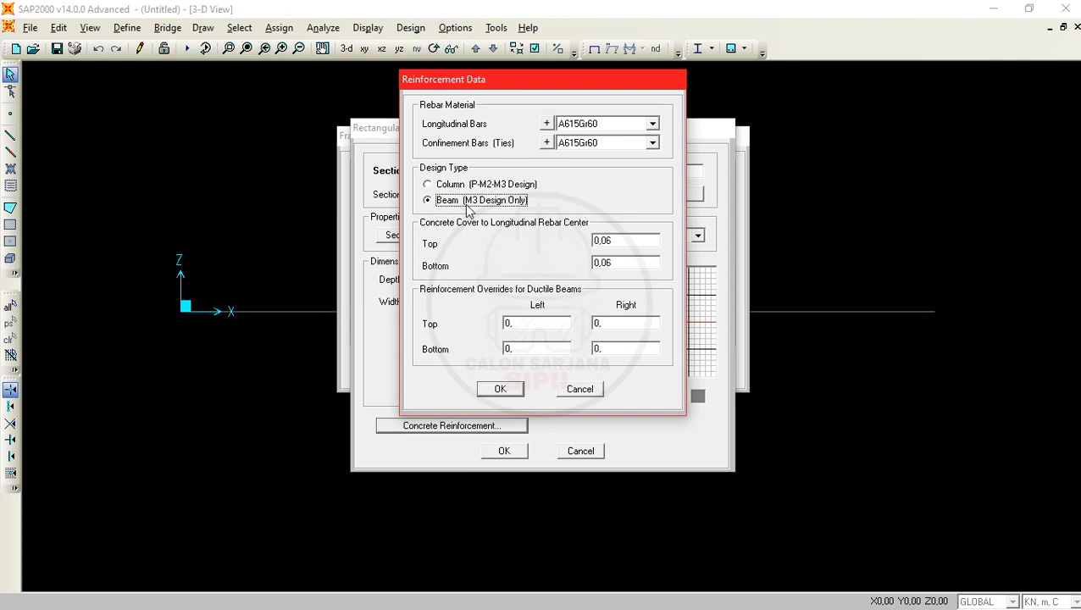
{"action": "left_click", "coordinate": [500, 389]}
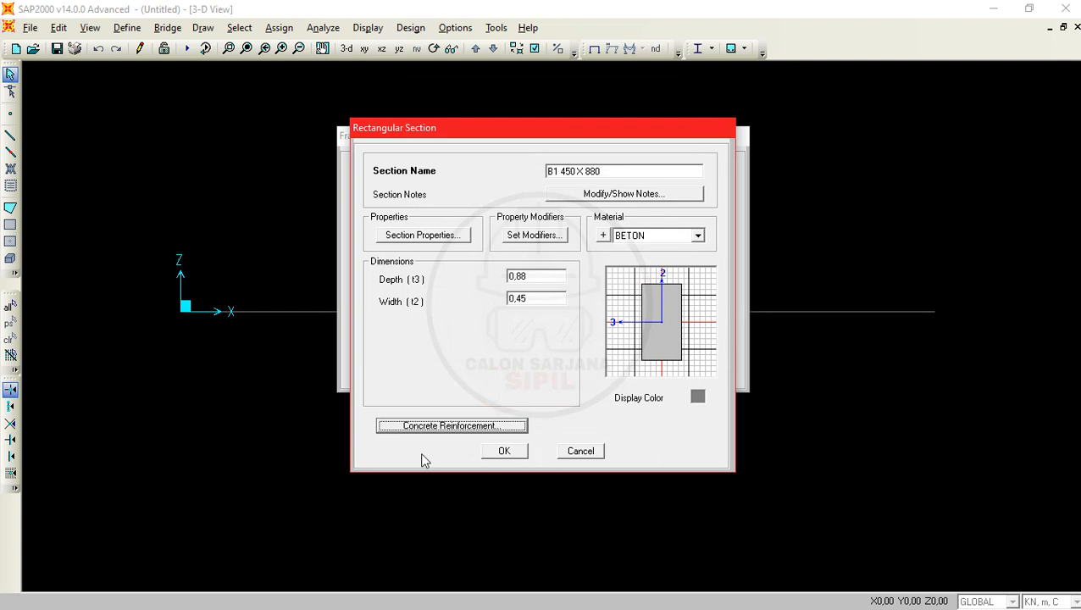
{"action": "left_click", "coordinate": [508, 452]}
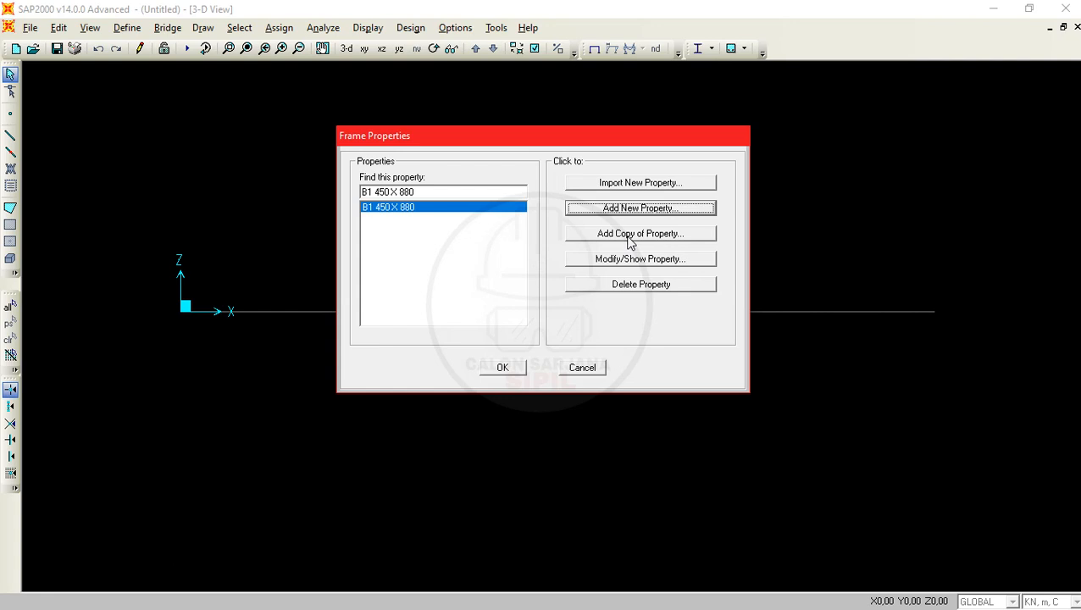
- Add a copy of the B1 section and name it B2 400 X 880, per the frame dimensions in the PDF problem
{"action": "left_click", "coordinate": [704, 241]}
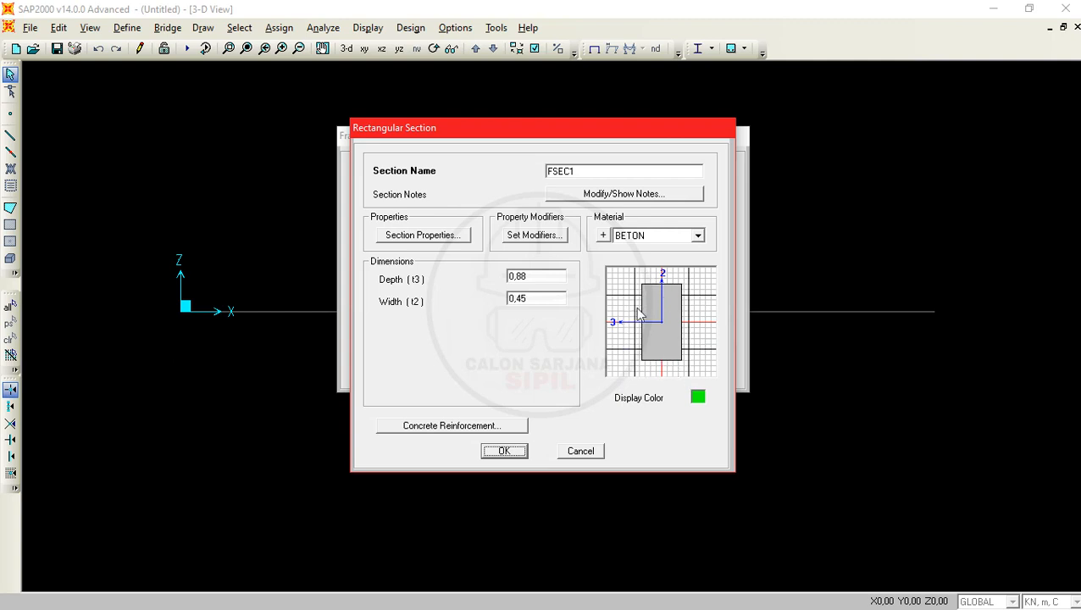
{"action": "double_click", "coordinate": [593, 170]}
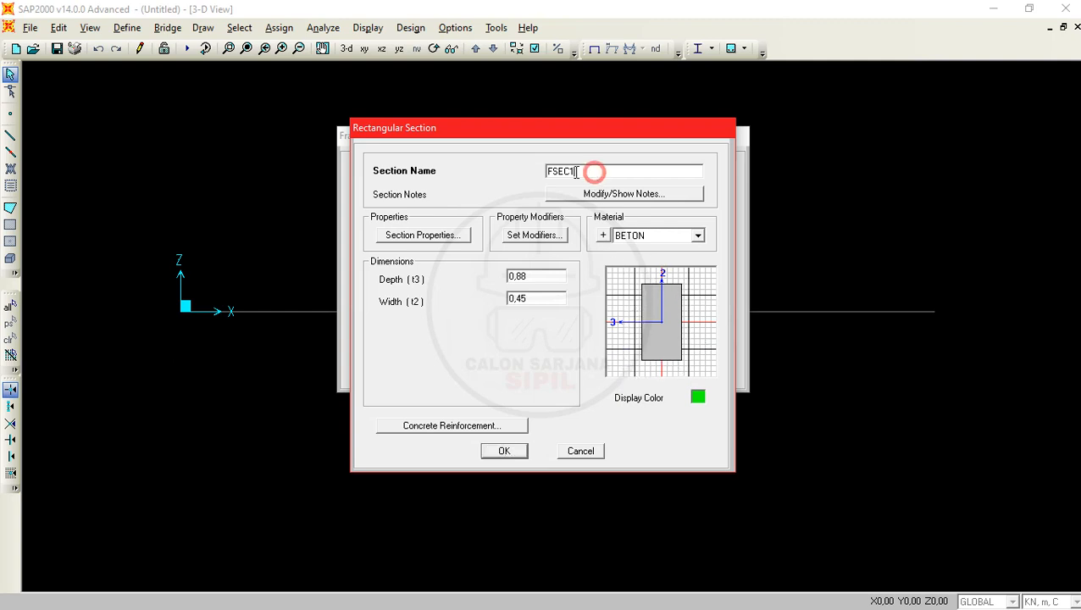
{"action": "type", "text": "B2"}
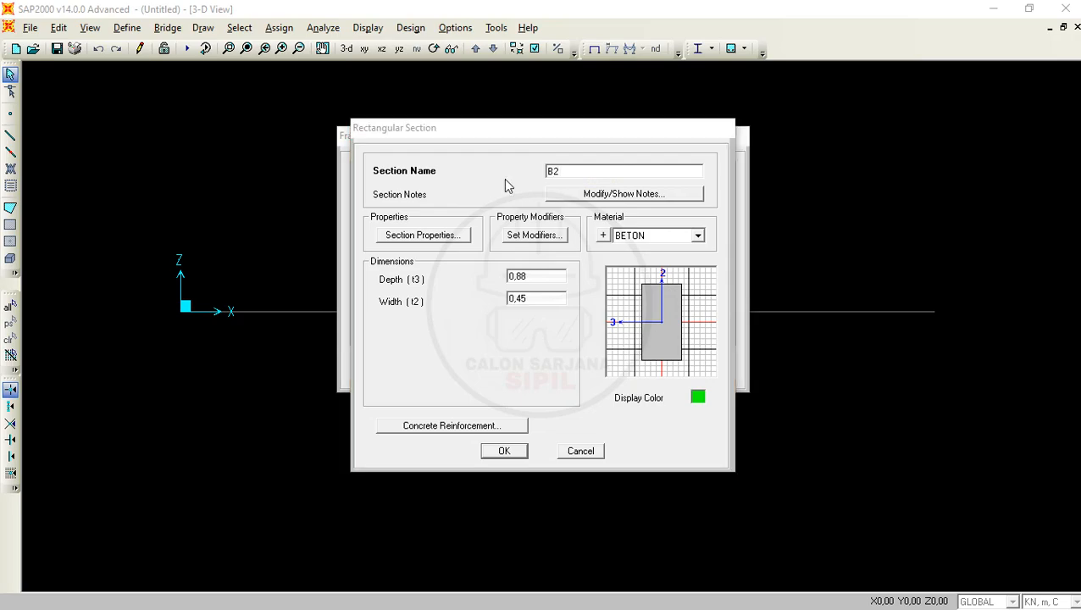
{"action": "key", "text": "alt+Tab"}
{"action": "left_click", "coordinate": [507, 185]}
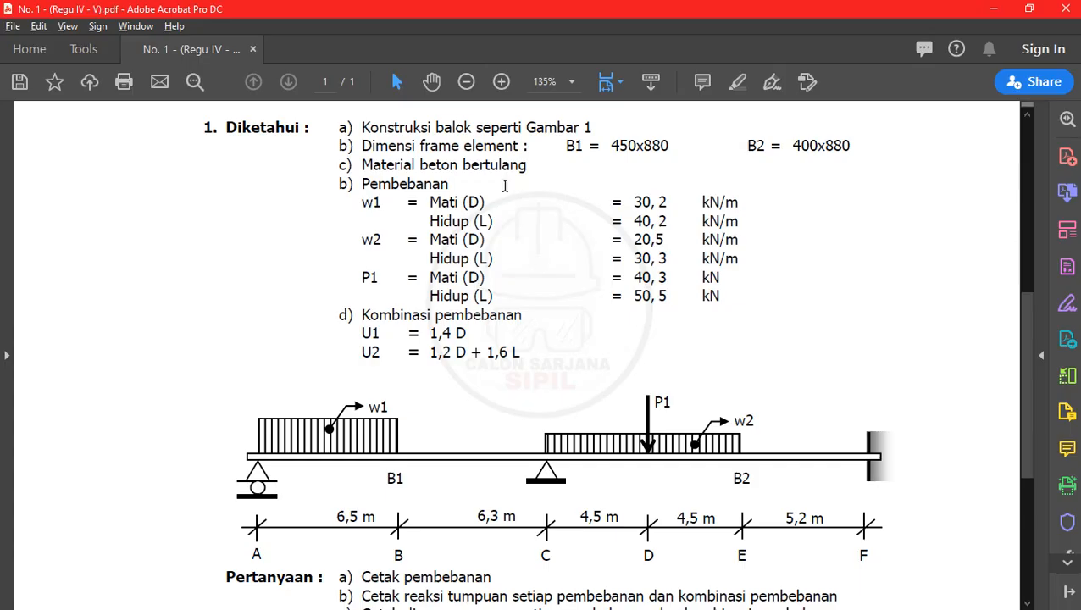
{"action": "left_click", "coordinate": [994, 7]}
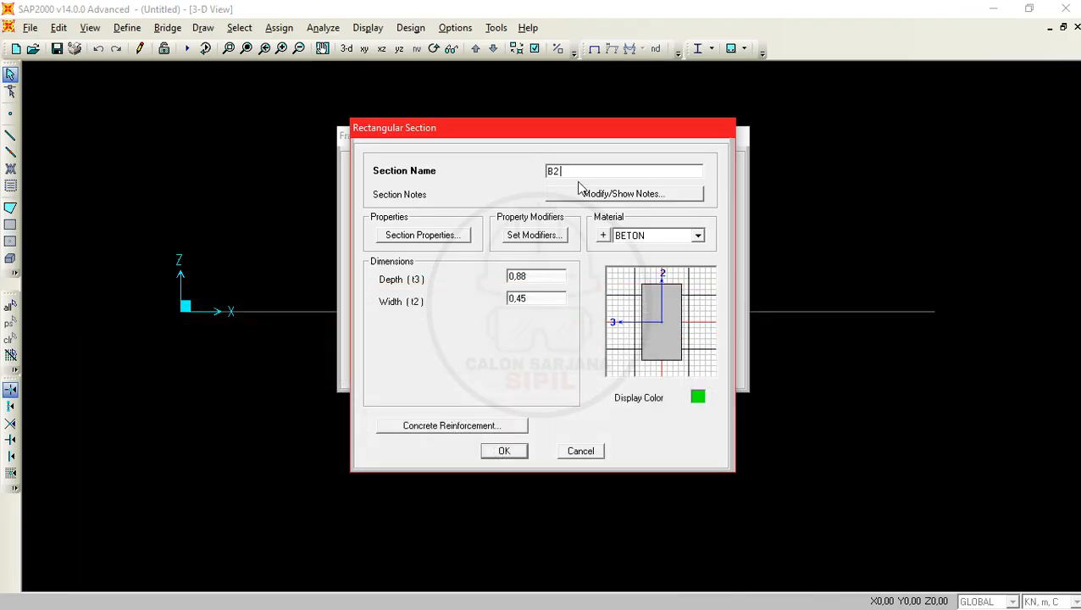
{"action": "type", "text": "400X880"}
- Set the B2 section's width (t2) to 0,40 m, save it, and close the frame properties
{"action": "double_click", "coordinate": [545, 276]}
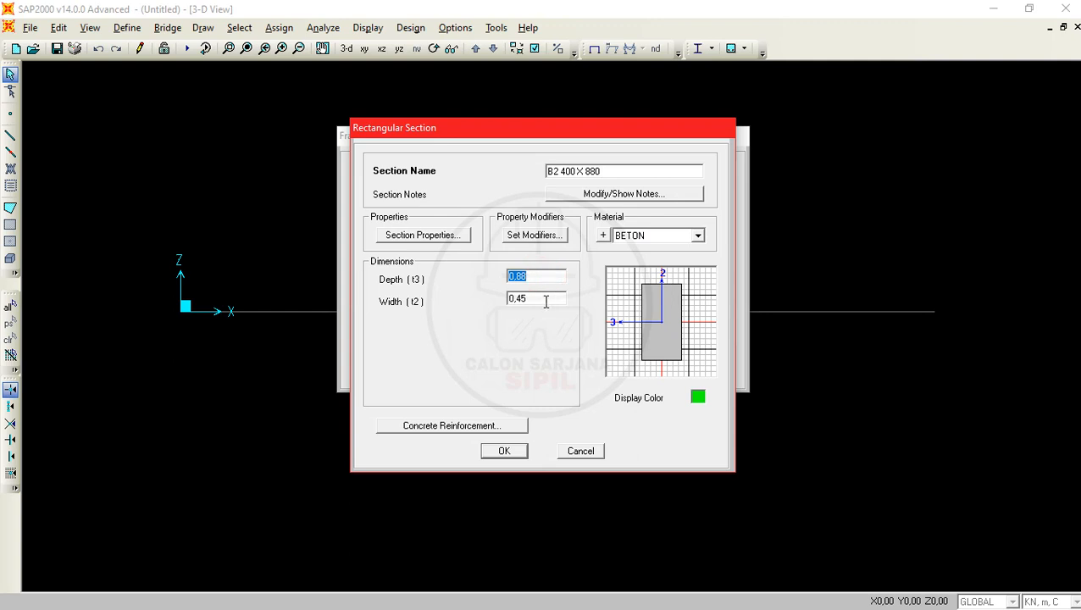
{"action": "double_click", "coordinate": [545, 302]}
{"action": "left_click", "coordinate": [545, 302]}
{"action": "type", "text": "0"}
{"action": "double_click", "coordinate": [548, 277]}
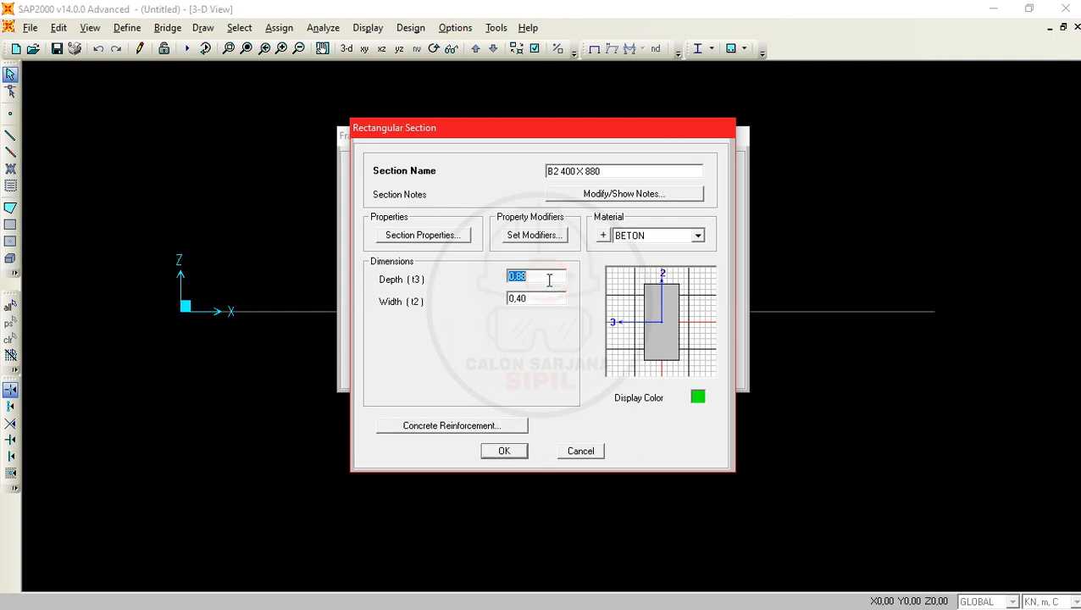
{"action": "left_click", "coordinate": [504, 451]}
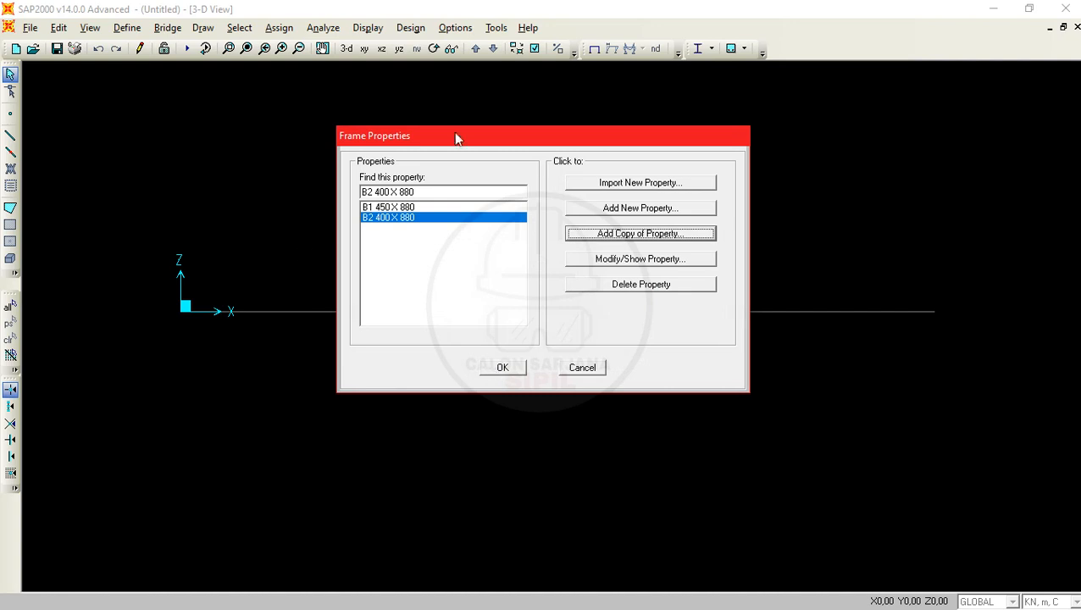
{"action": "left_click", "coordinate": [502, 367]}
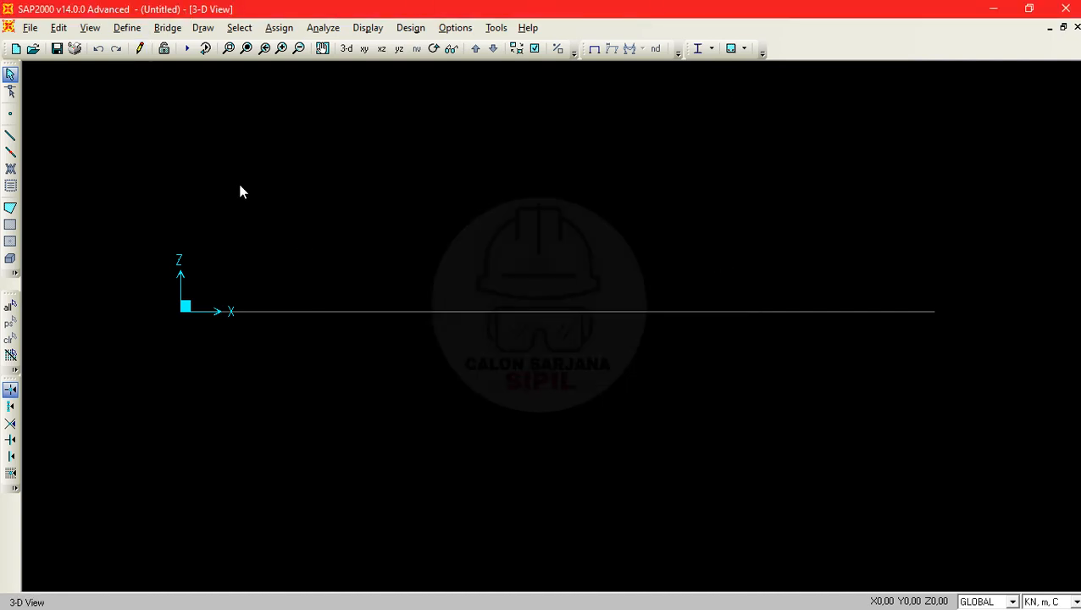
- Review the dead and live load data in the PDF problem and return to SAP2000
{"action": "key", "text": "alt+Tab"}
{"action": "left_click", "coordinate": [377, 248]}
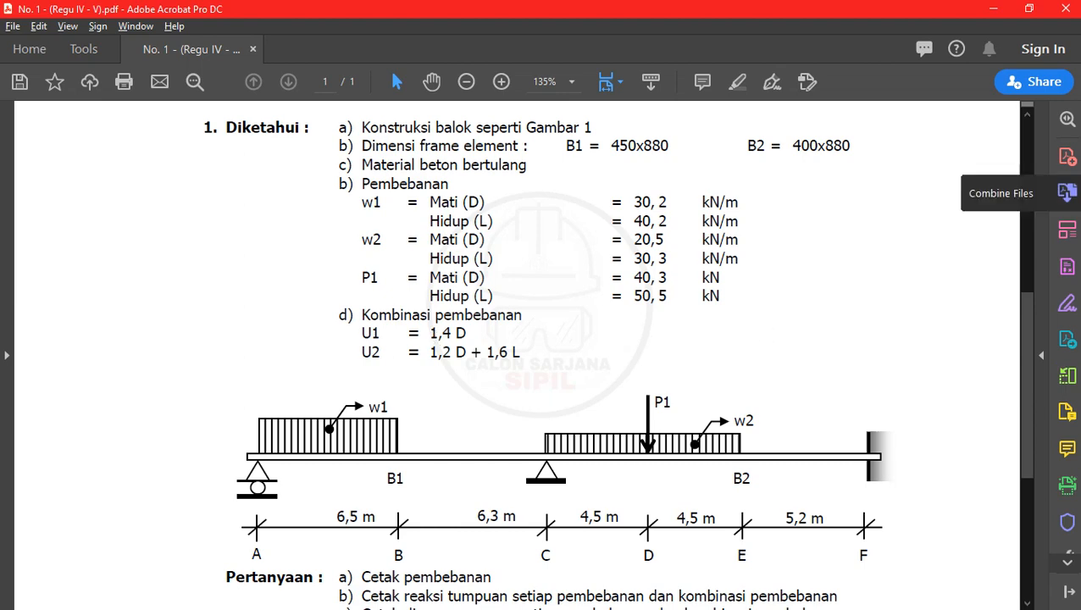
{"action": "left_click", "coordinate": [995, 8]}
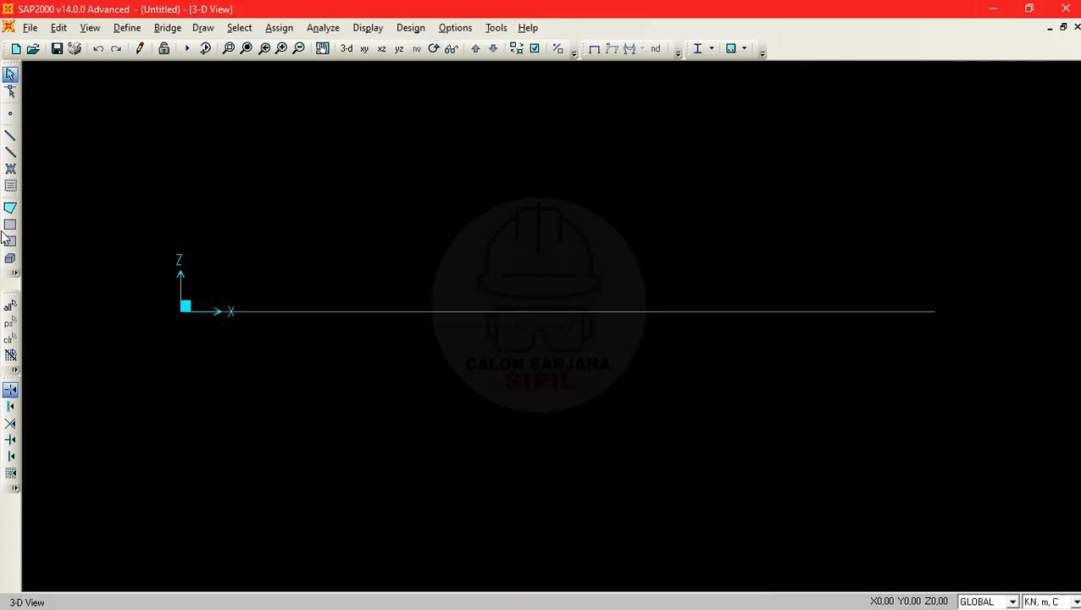
- Add a load pattern named MATI - BS of type DEAD with a self weight multiplier of 1
{"action": "left_click", "coordinate": [125, 29]}
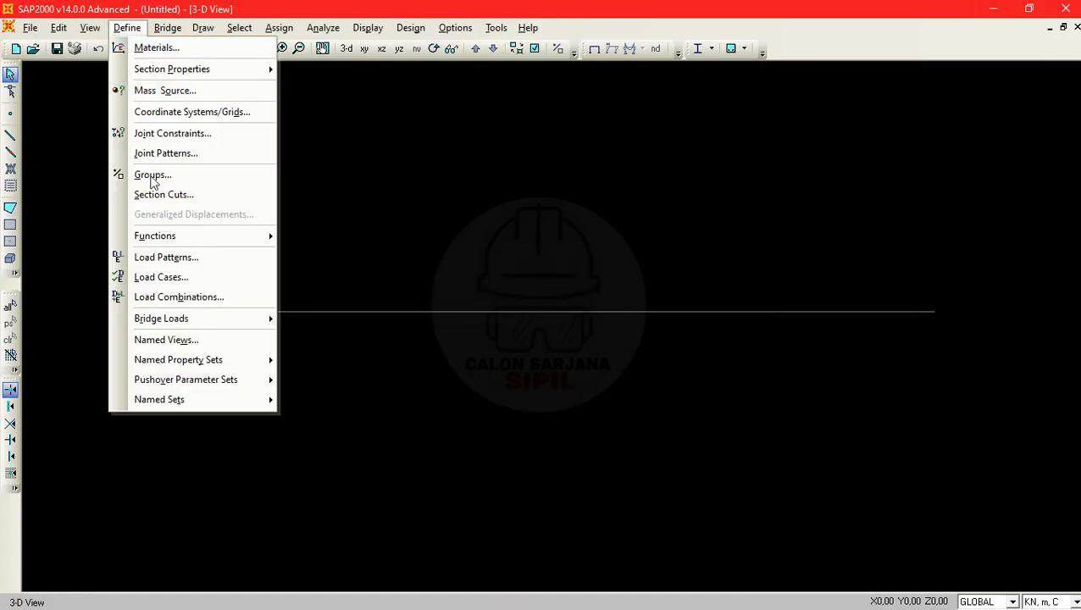
{"action": "left_click", "coordinate": [184, 257]}
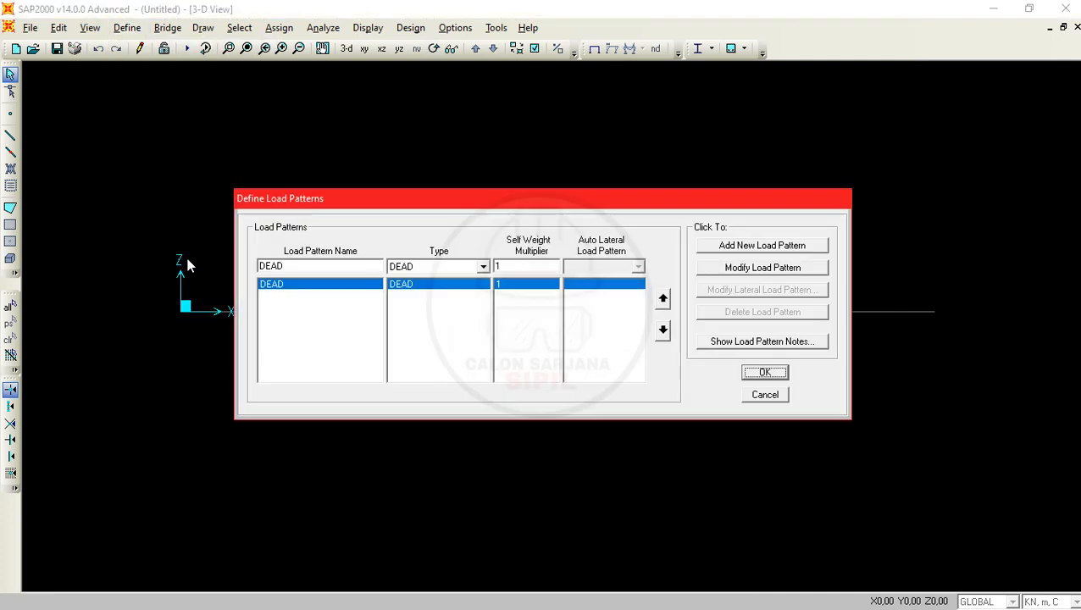
{"action": "double_click", "coordinate": [343, 266]}
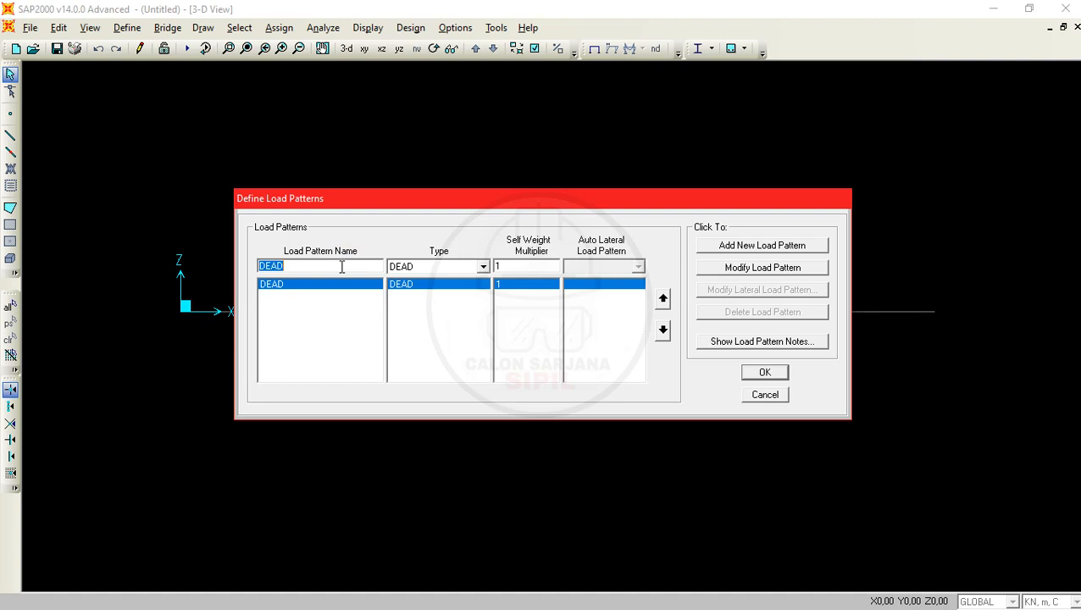
{"action": "type", "text": "MATI - BS"}
{"action": "left_click", "coordinate": [757, 245]}
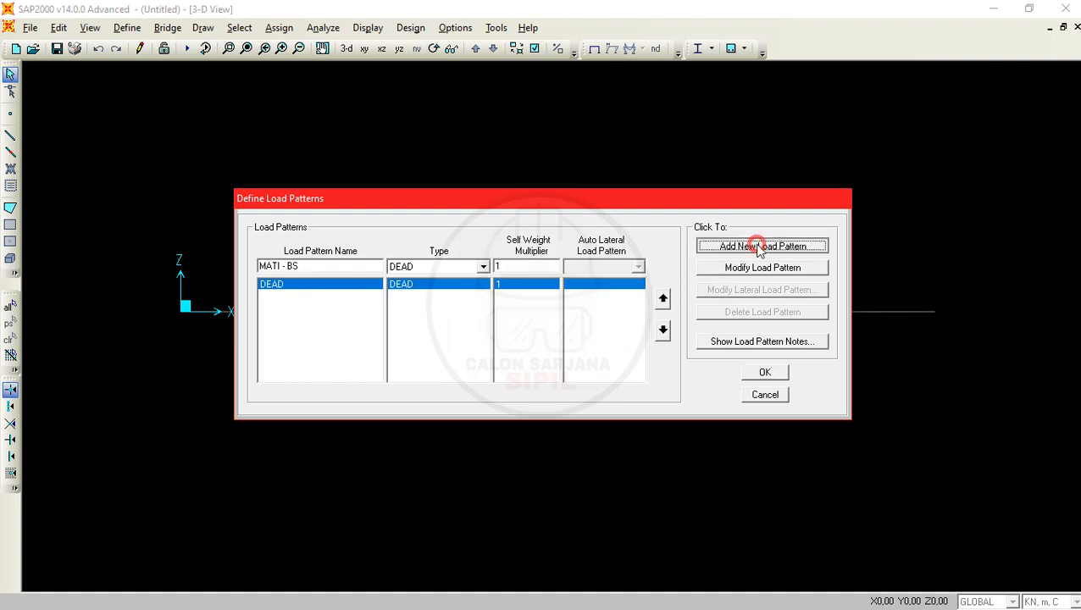
- Add a load pattern named MATI - TAMBAHAN of type SUPER DEAD
{"action": "left_click", "coordinate": [308, 266]}
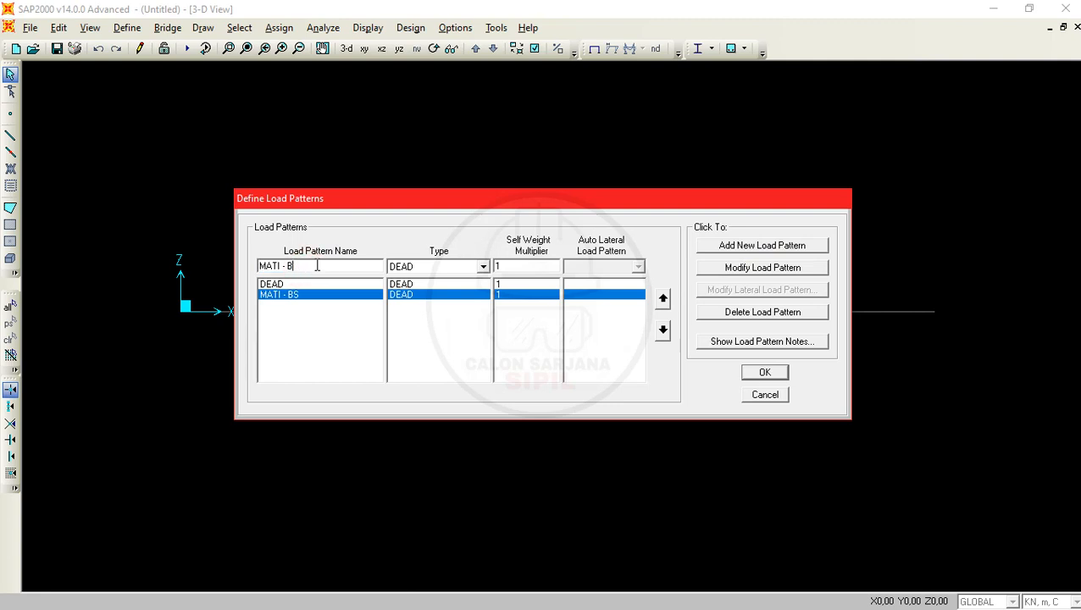
{"action": "key", "text": "BackSpace"}
{"action": "type", "text": "TA"}
{"action": "type", "text": "MA"}
{"action": "type", "text": "BAHAN"}
{"action": "left_click", "coordinate": [446, 267]}
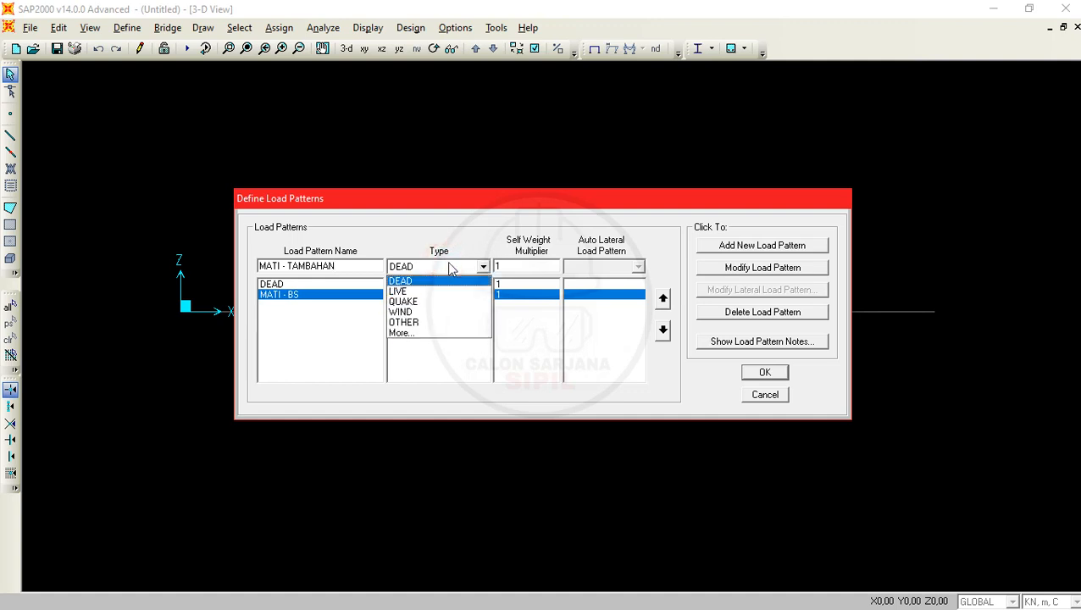
{"action": "left_click", "coordinate": [446, 334]}
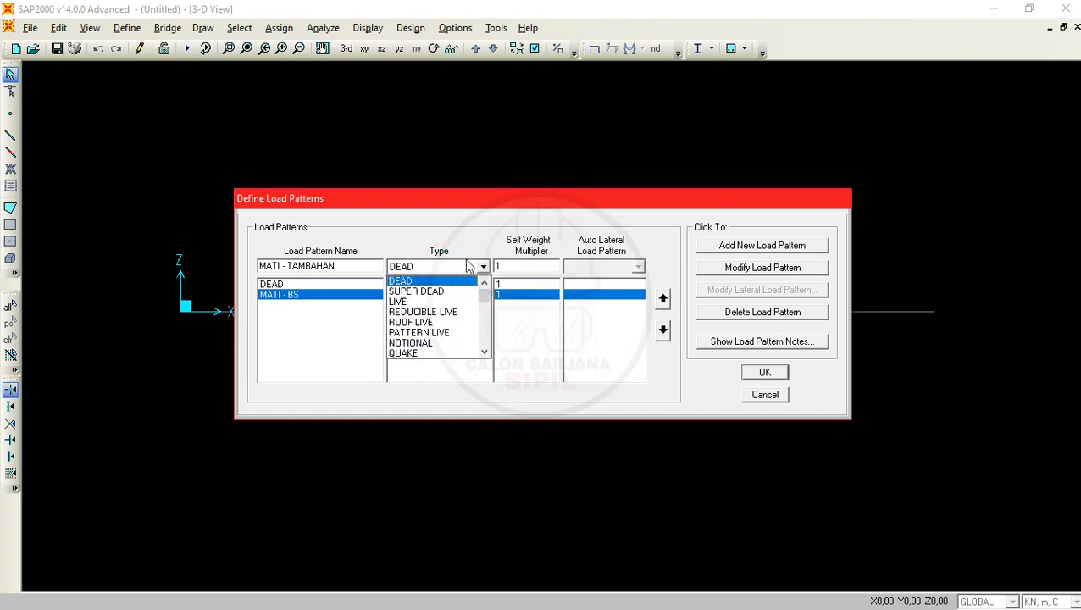
{"action": "left_click", "coordinate": [464, 270]}
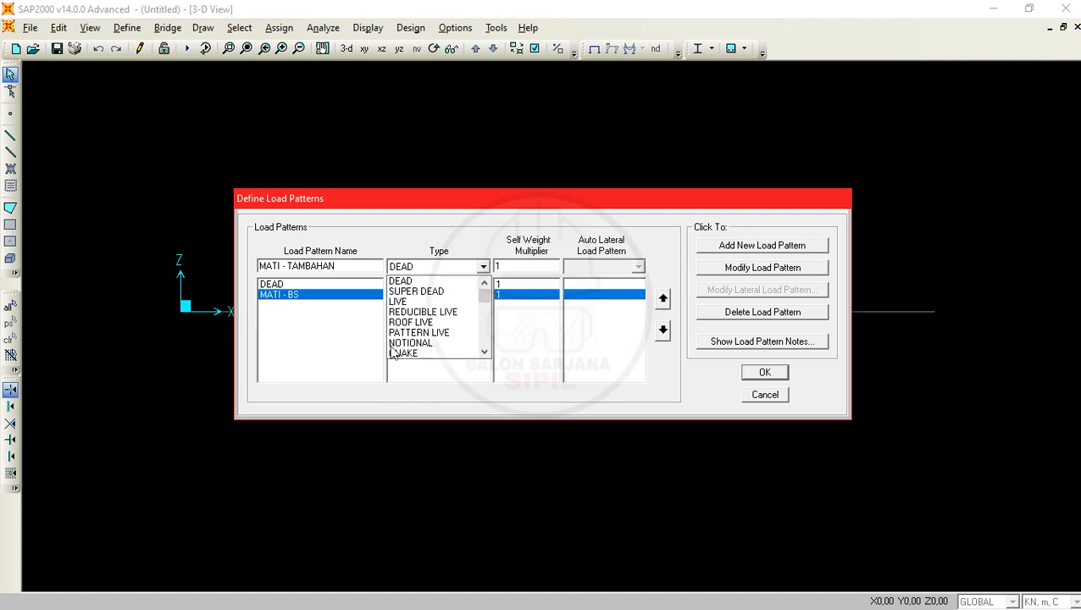
{"action": "scroll", "coordinate": [438, 334], "scroll_direction": "down", "scroll_amount": 3}
{"action": "scroll", "coordinate": [439, 332], "scroll_direction": "up", "scroll_amount": 3}
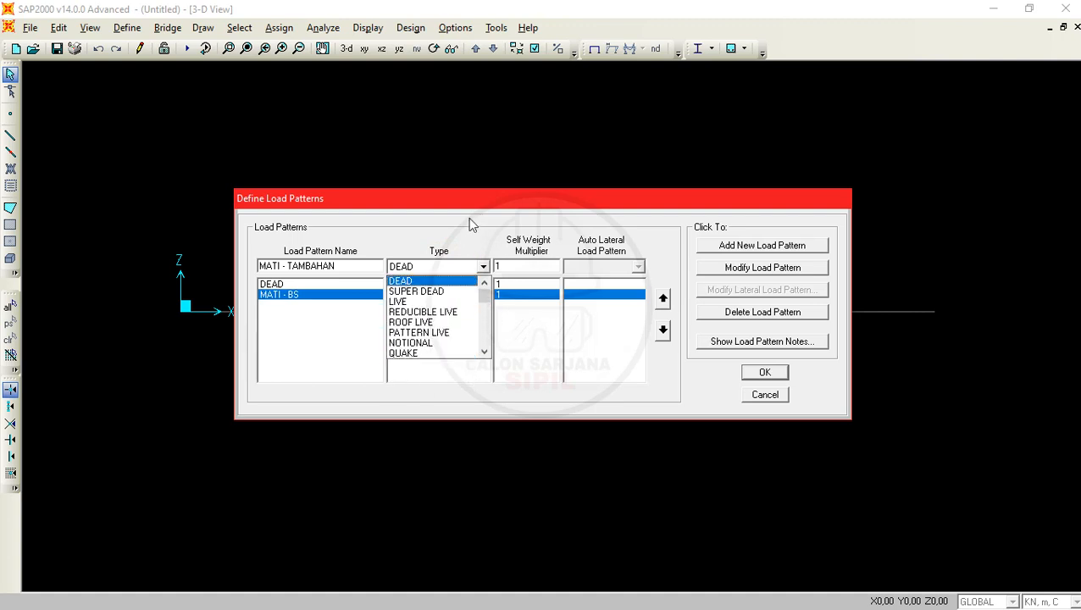
{"action": "left_click", "coordinate": [425, 293]}
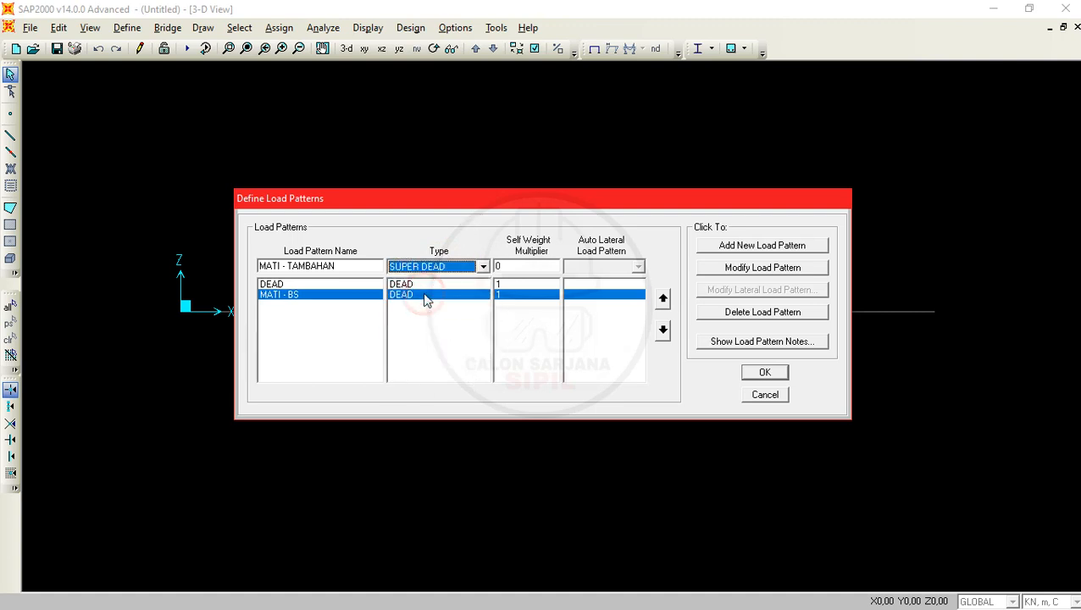
{"action": "left_click", "coordinate": [763, 250]}
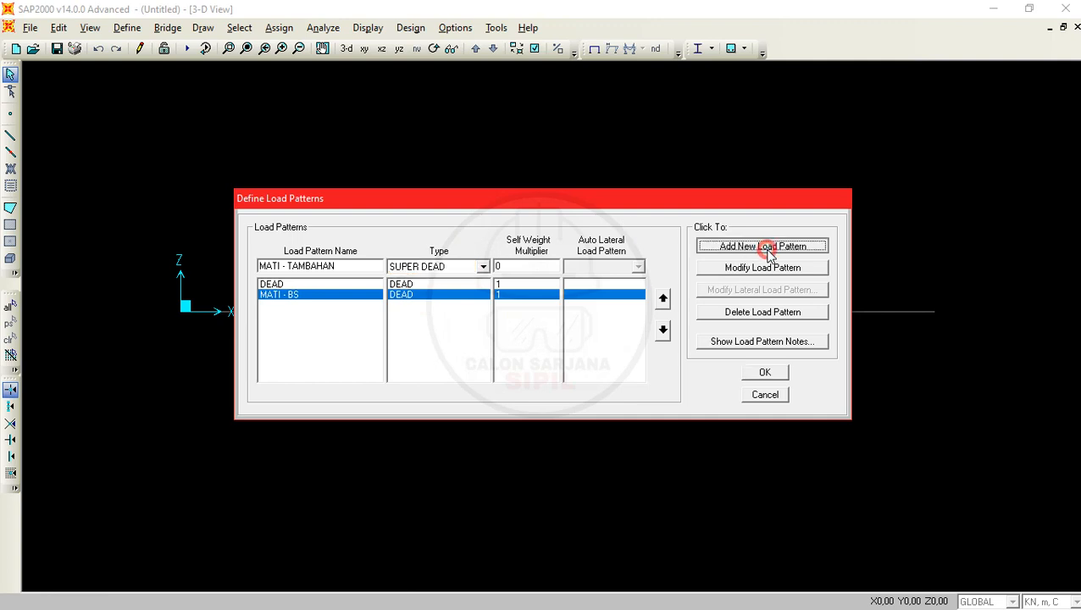
- Add a load pattern named HIDUP of type LIVE
{"action": "left_click_drag", "start_coordinate": [354, 268], "coordinate": [310, 268]}
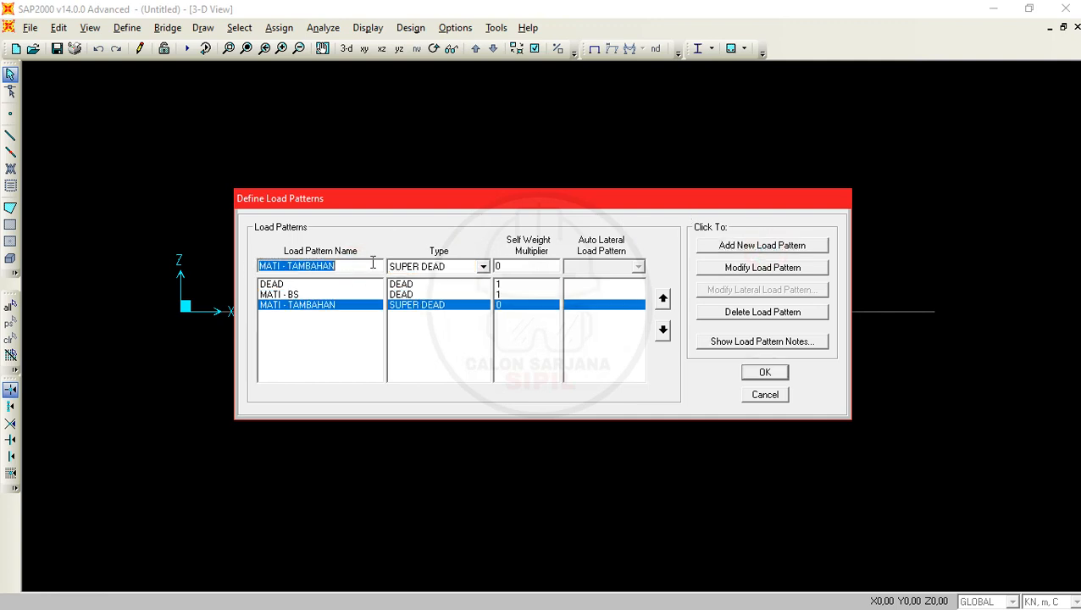
{"action": "type", "text": "HIDU"}
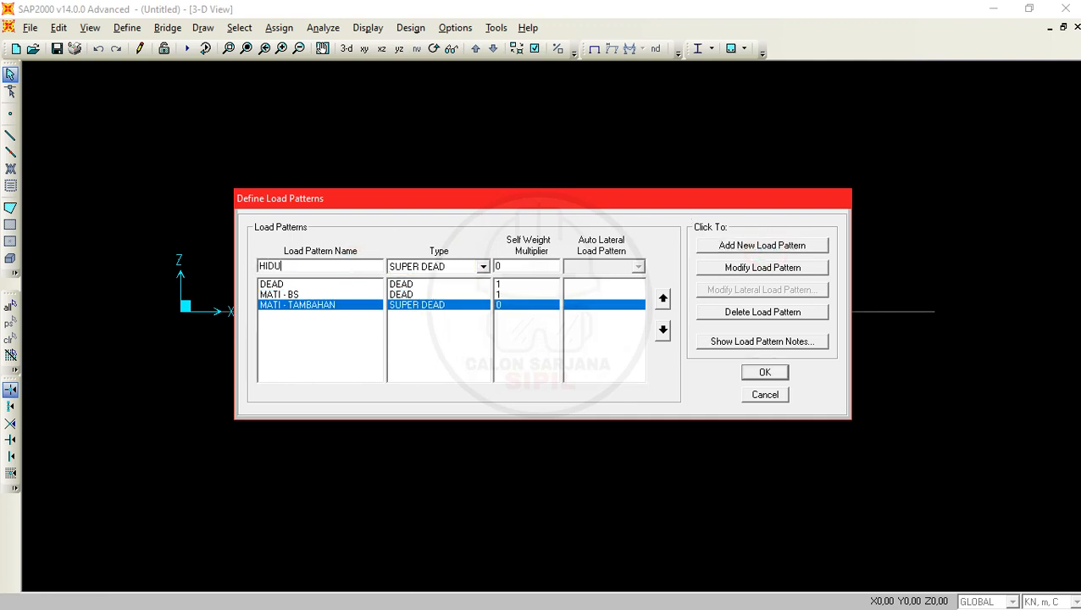
{"action": "type", "text": "P"}
{"action": "left_click", "coordinate": [410, 266]}
{"action": "left_click", "coordinate": [457, 293]}
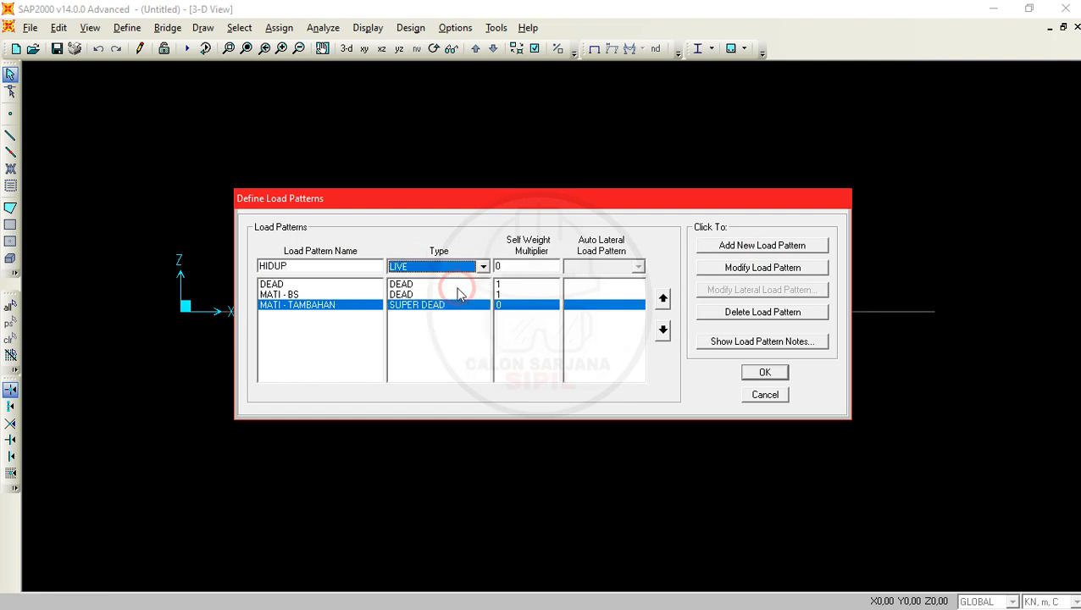
{"action": "left_click", "coordinate": [716, 245]}
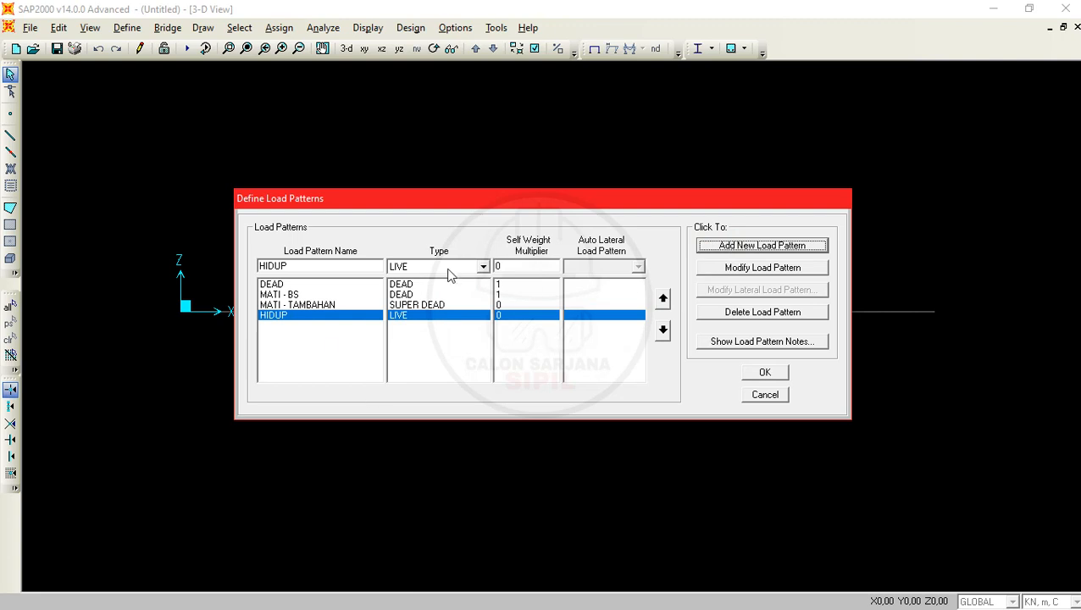
- Delete the default DEAD load pattern and accept the load pattern definitions
{"action": "left_click", "coordinate": [280, 285]}
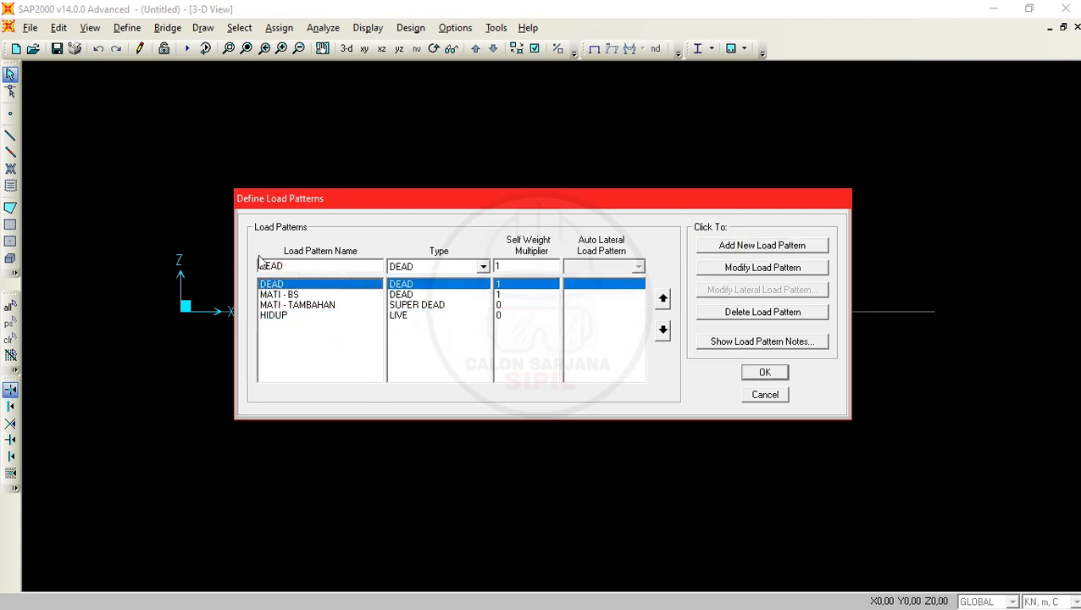
{"action": "left_click", "coordinate": [814, 314]}
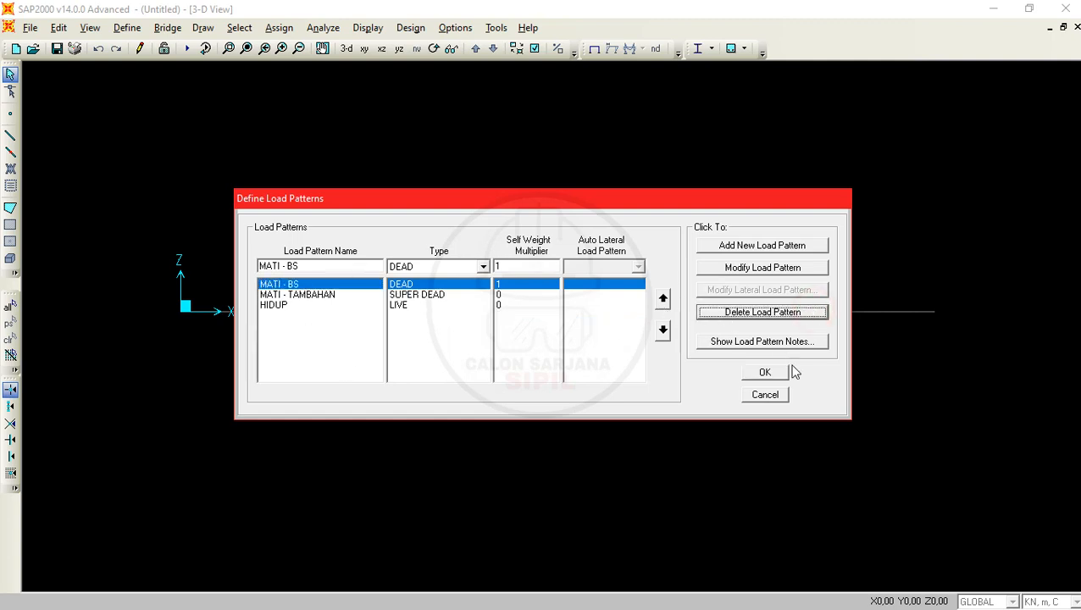
{"action": "left_click", "coordinate": [767, 373]}
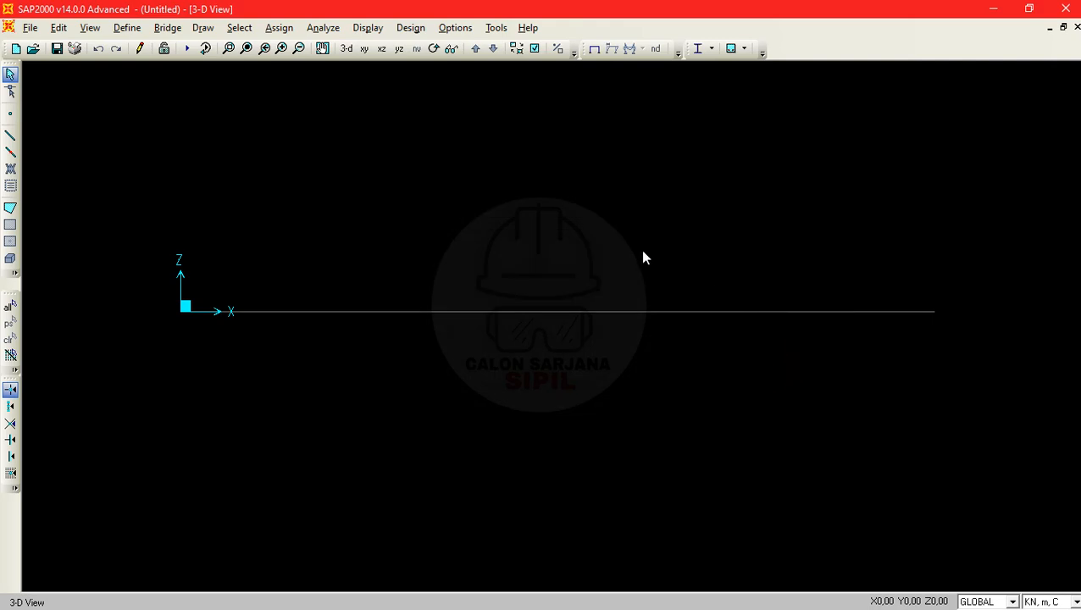
- Check the U1 and U2 load combinations in the PDF problem and return to SAP2000
{"action": "key", "text": "alt+Tab"}
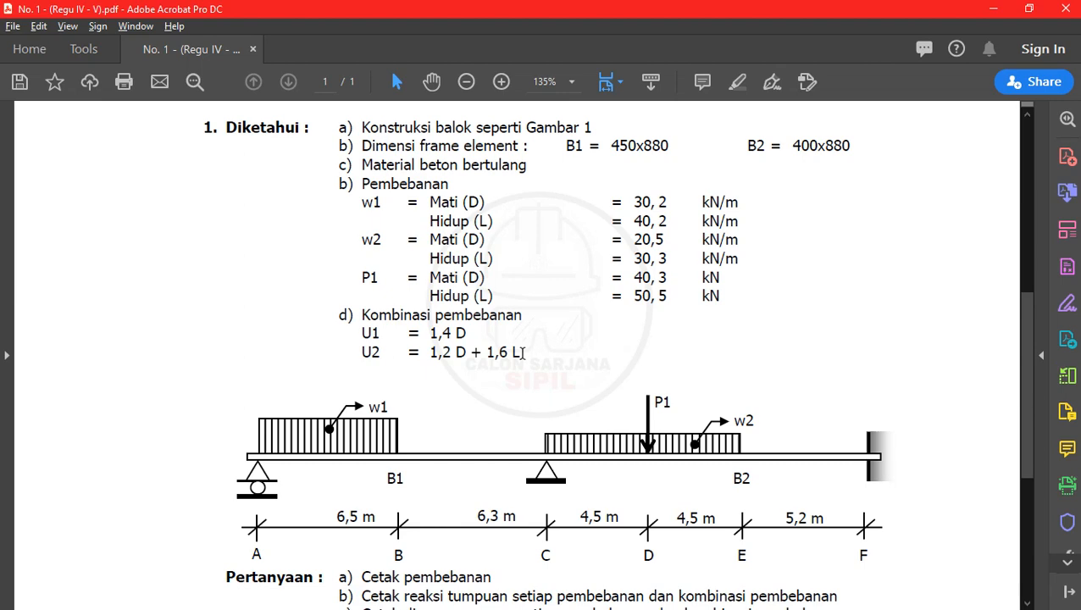
{"action": "left_click", "coordinate": [993, 9]}
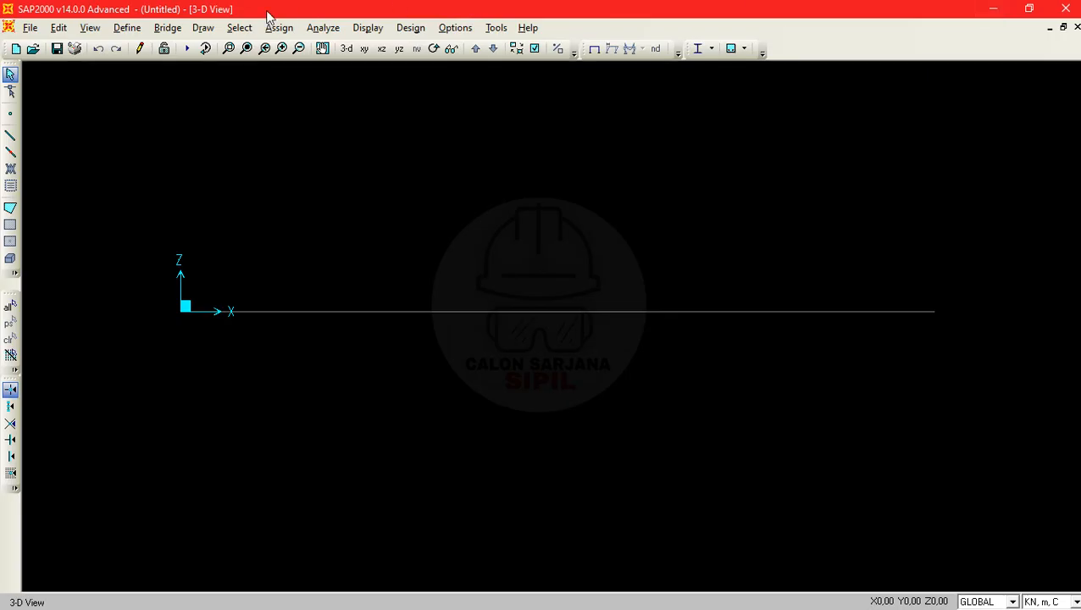
- Create a Linear Add load combination named U1 and include the MATI - BS case with scale factor 1,4
{"action": "left_click", "coordinate": [127, 27]}
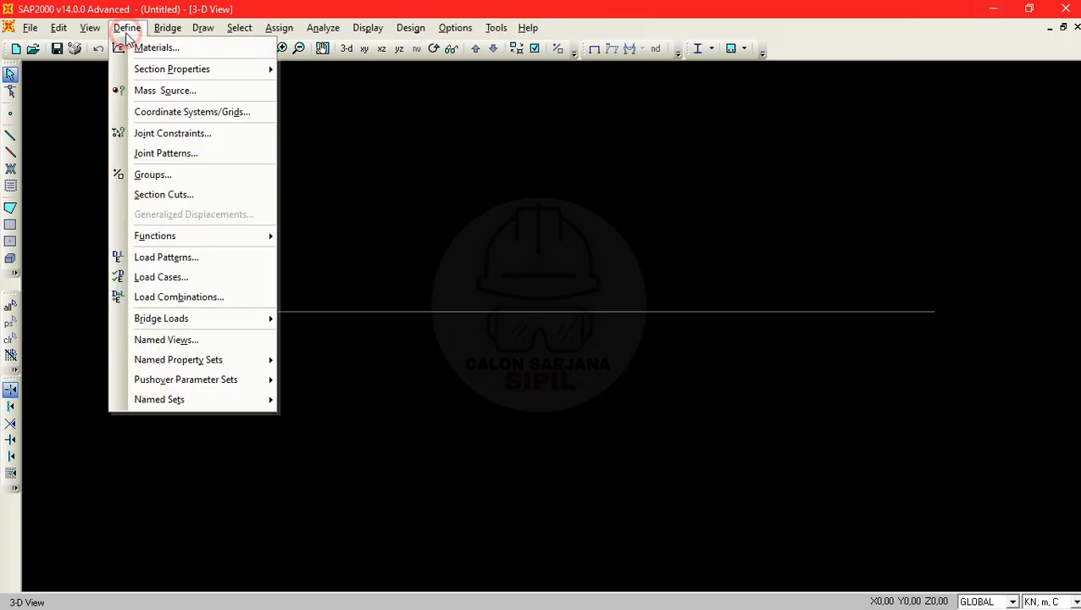
{"action": "left_click", "coordinate": [203, 298]}
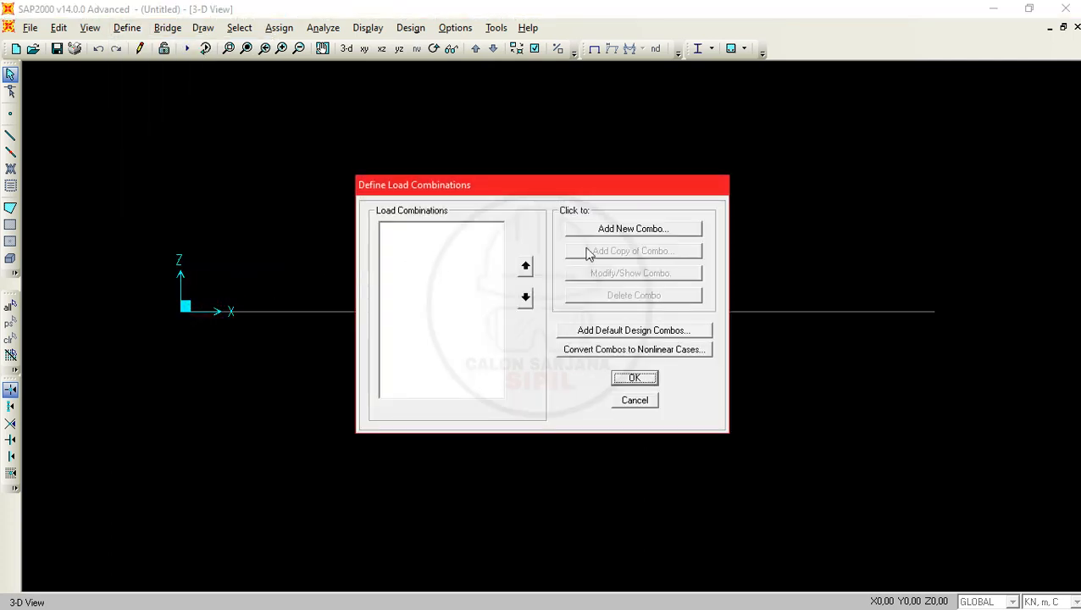
{"action": "left_click", "coordinate": [678, 229]}
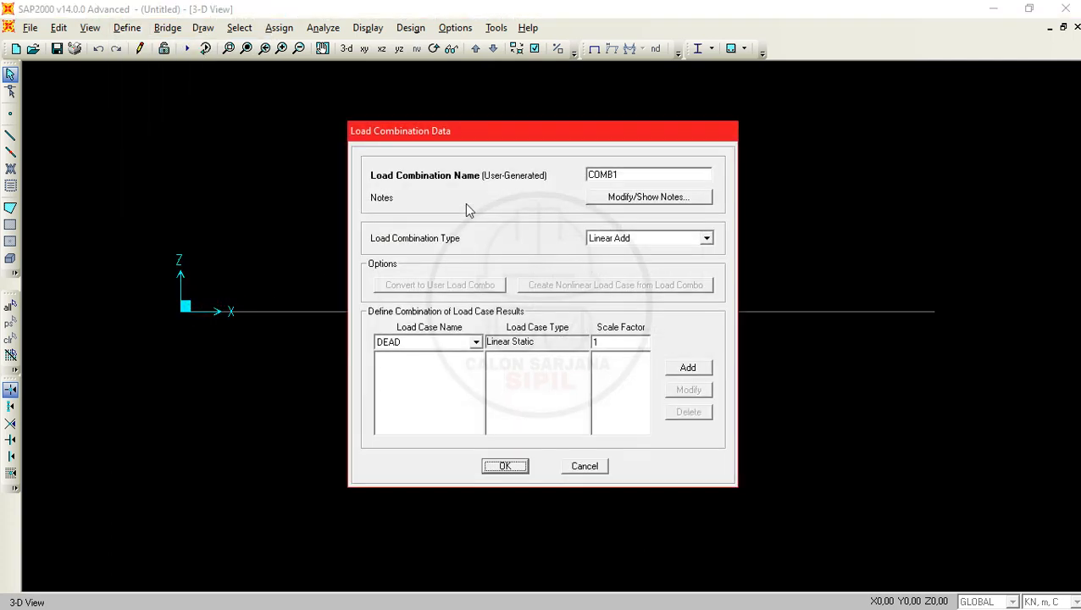
{"action": "left_click_drag", "start_coordinate": [674, 175], "coordinate": [565, 169]}
{"action": "type", "text": "U1"}
{"action": "left_click", "coordinate": [467, 342]}
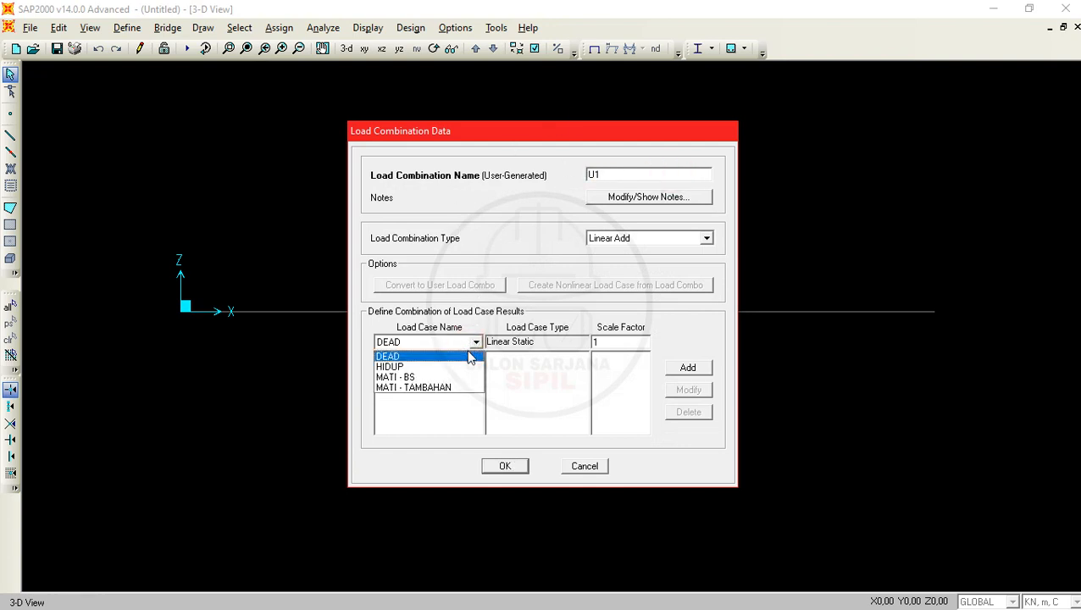
{"action": "left_click", "coordinate": [428, 377]}
{"action": "double_click", "coordinate": [619, 342]}
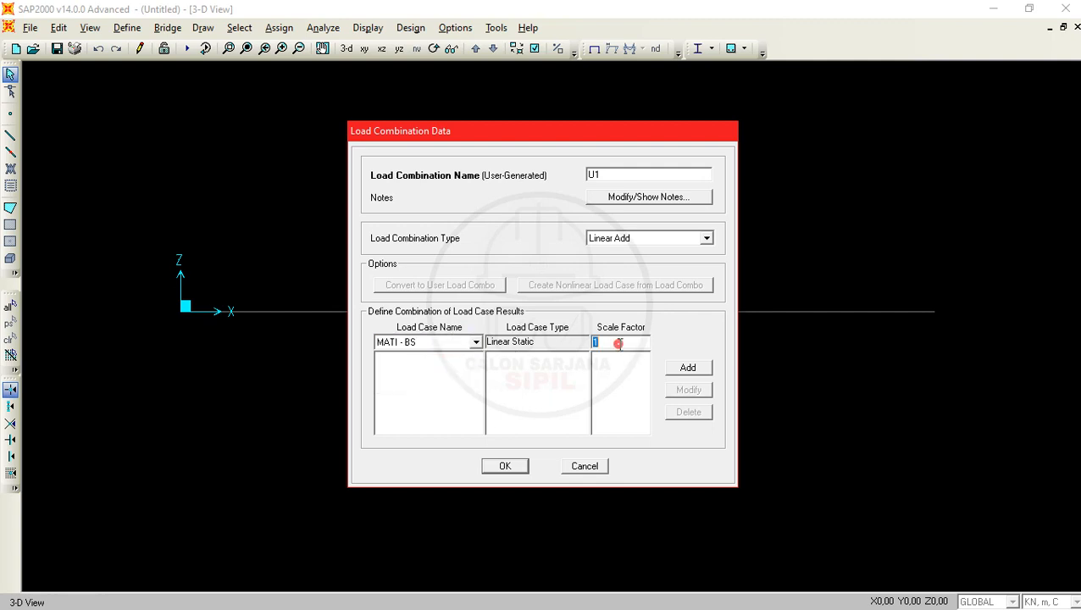
{"action": "type", "text": "1."}
{"action": "left_click", "coordinate": [688, 368]}
- Add the MATI - TAMBAHAN case to U1 with scale factor 1,4 and accept the combination
{"action": "left_click", "coordinate": [451, 343]}
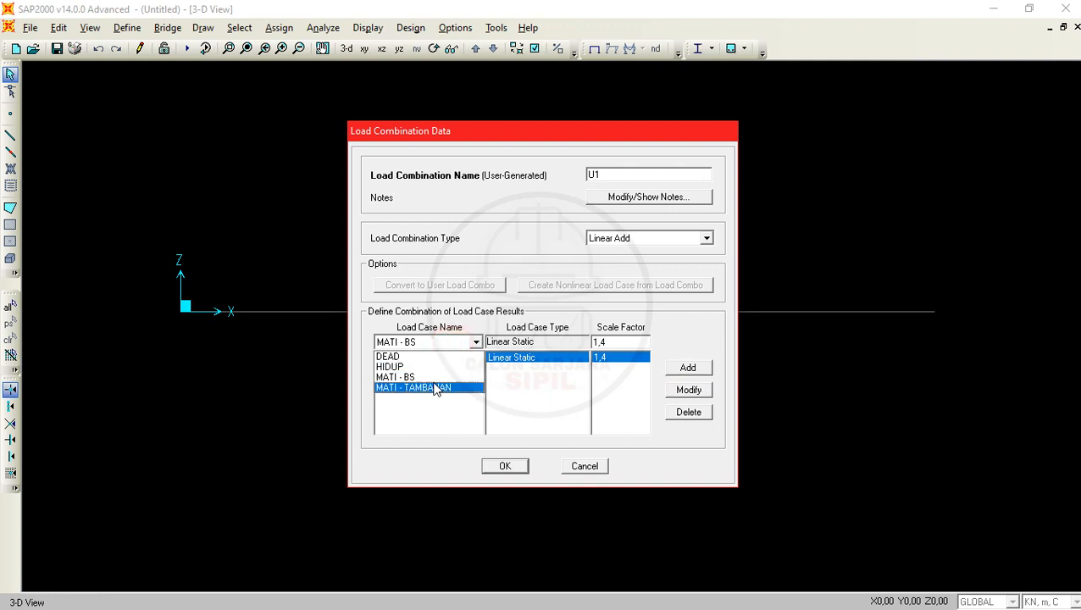
{"action": "left_click", "coordinate": [434, 388]}
{"action": "left_click", "coordinate": [688, 368]}
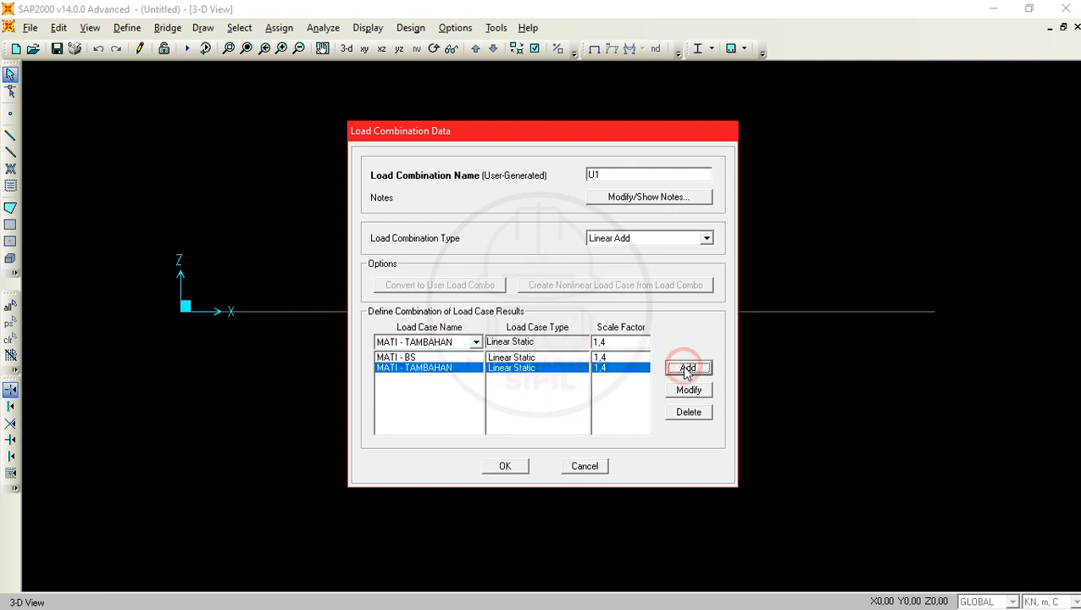
{"action": "left_click", "coordinate": [506, 471]}
{"action": "left_click", "coordinate": [506, 467]}
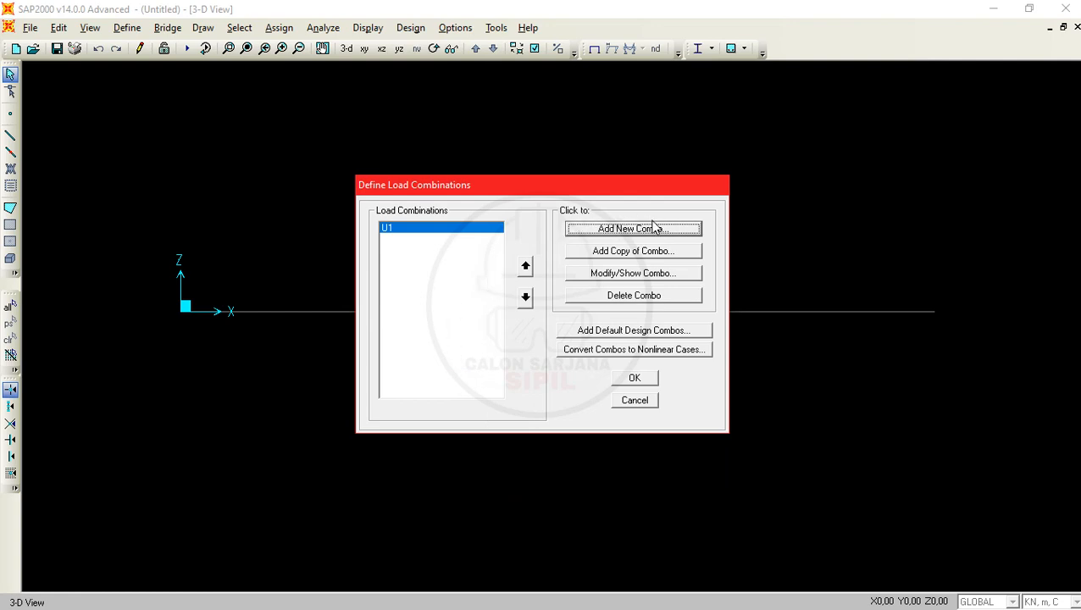
- Create a second load combination named U2 and include the MATI - BS case with scale factor 1,2
{"action": "left_click", "coordinate": [654, 227]}
{"action": "double_click", "coordinate": [653, 173]}
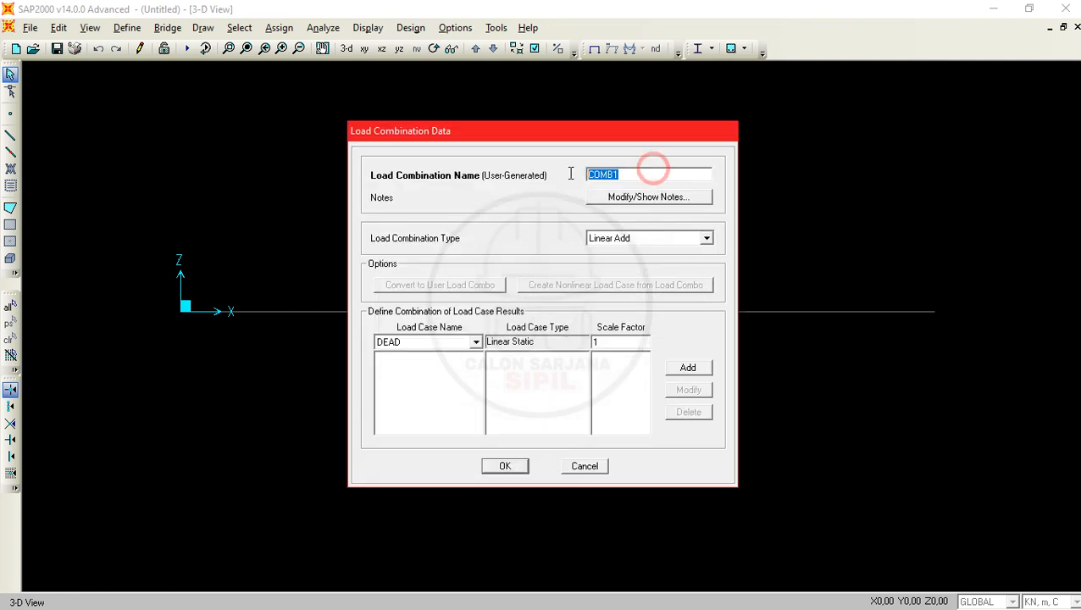
{"action": "type", "text": "U1"}
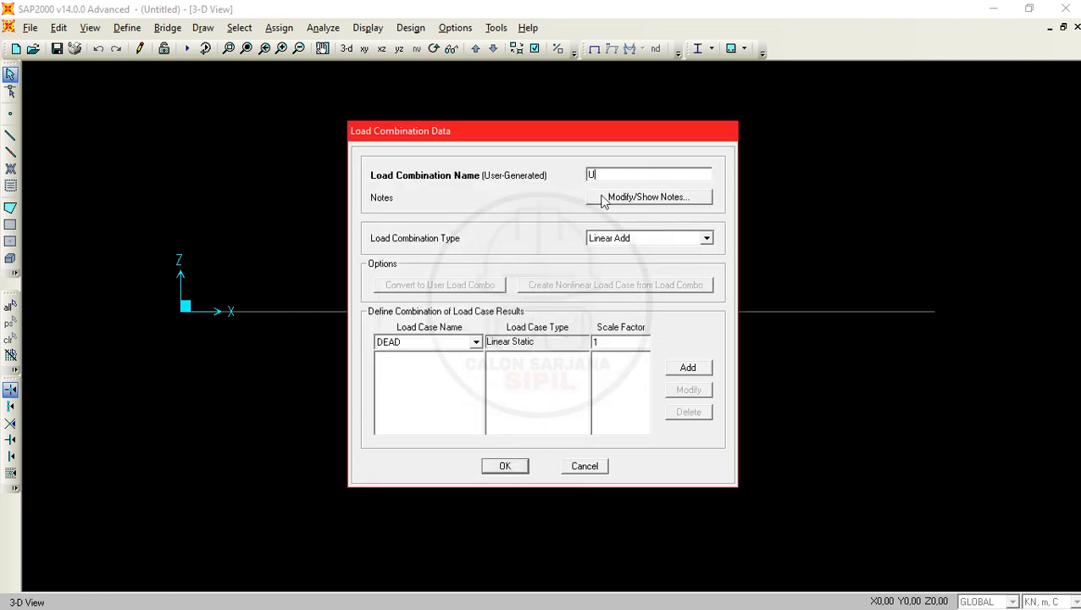
{"action": "type", "text": "2"}
{"action": "left_click", "coordinate": [414, 342]}
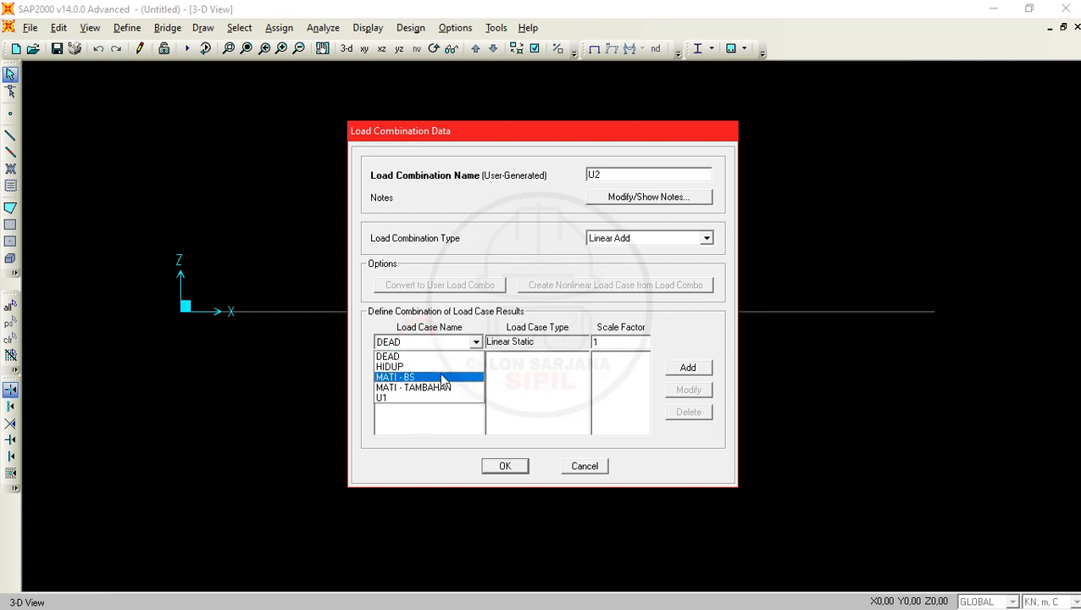
{"action": "left_click", "coordinate": [442, 379]}
{"action": "left_click", "coordinate": [611, 347]}
{"action": "left_click", "coordinate": [600, 342]}
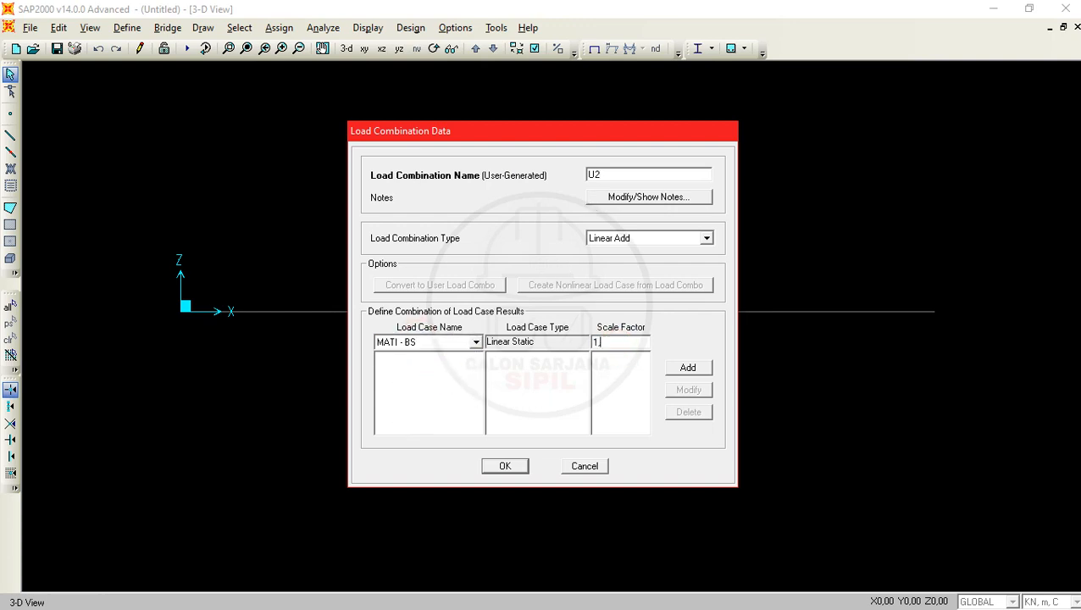
{"action": "type", "text": ",2"}
{"action": "left_click", "coordinate": [688, 366]}
- Add the MATI - TAMBAHAN case to the U2 combination with scale factor 1,2
{"action": "left_click", "coordinate": [447, 342]}
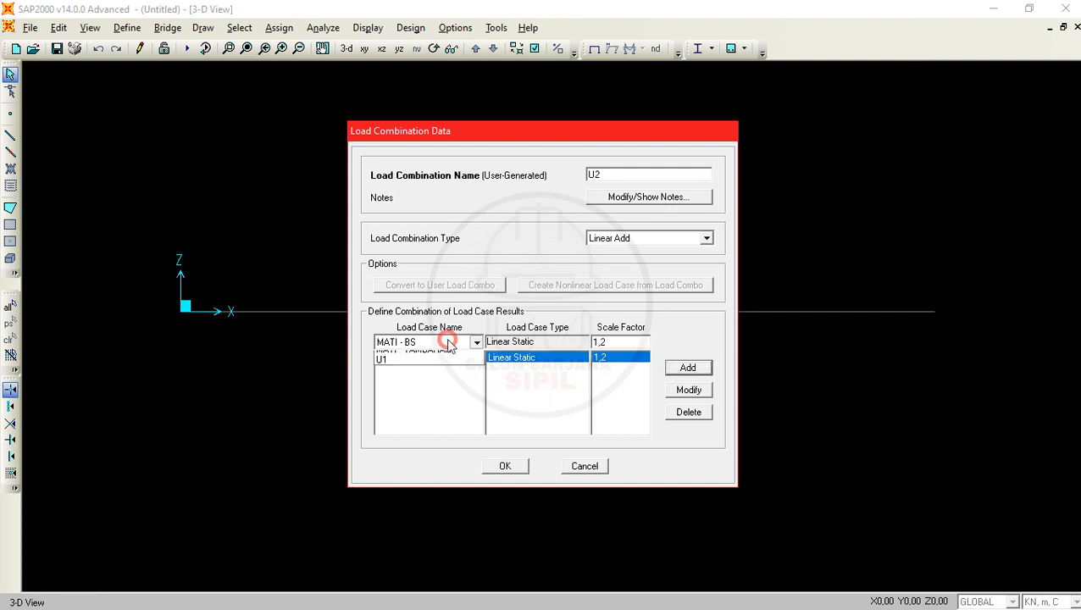
{"action": "left_click", "coordinate": [441, 390]}
{"action": "left_click", "coordinate": [690, 368]}
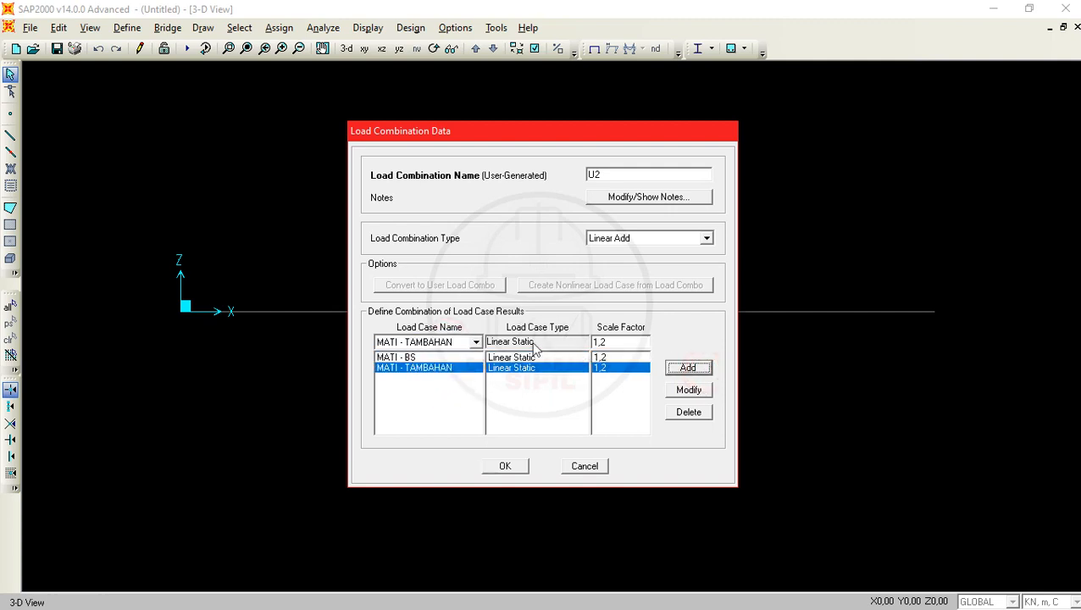
- Add the HIDUP case to U2 with scale factor 1,6 and accept the load combination definitions
{"action": "left_click", "coordinate": [466, 343]}
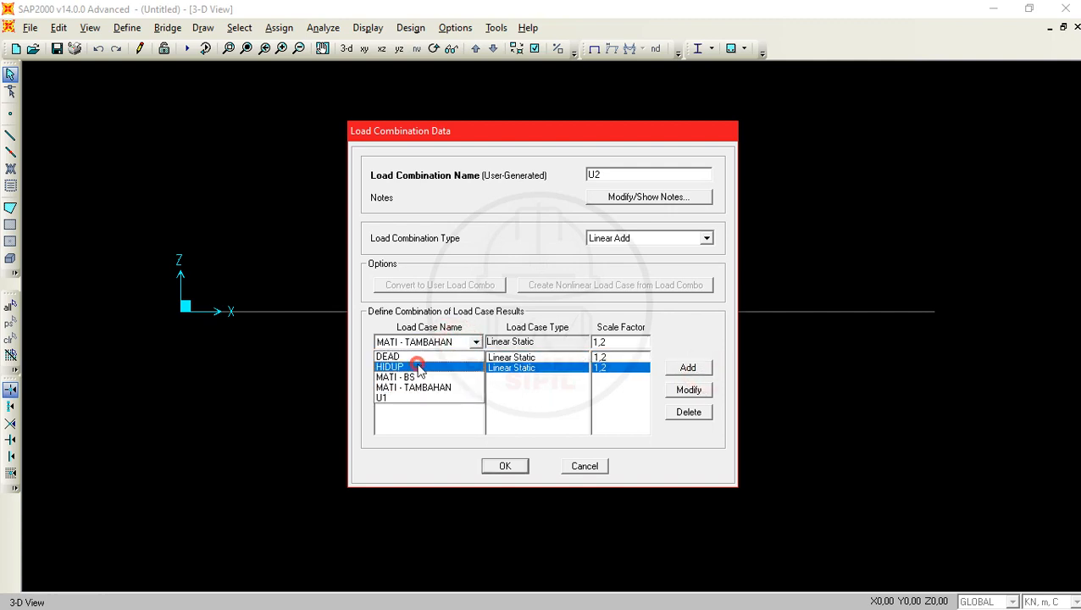
{"action": "left_click", "coordinate": [419, 368]}
{"action": "left_click", "coordinate": [607, 342]}
{"action": "left_click", "coordinate": [607, 341]}
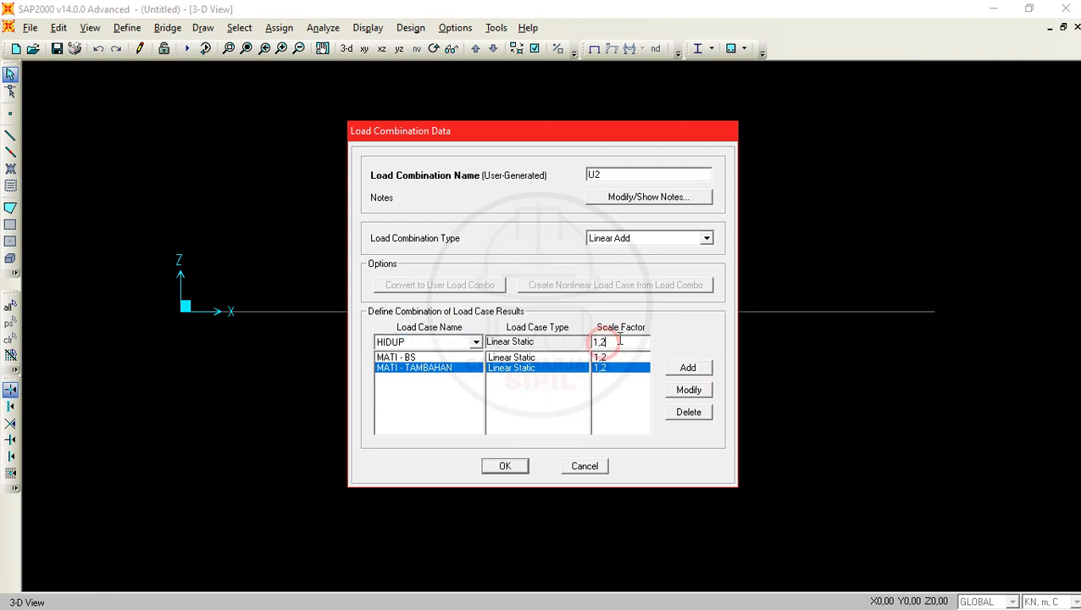
{"action": "key", "text": "BackSpace"}
{"action": "type", "text": "6"}
{"action": "left_click", "coordinate": [686, 367]}
{"action": "left_click", "coordinate": [507, 464]}
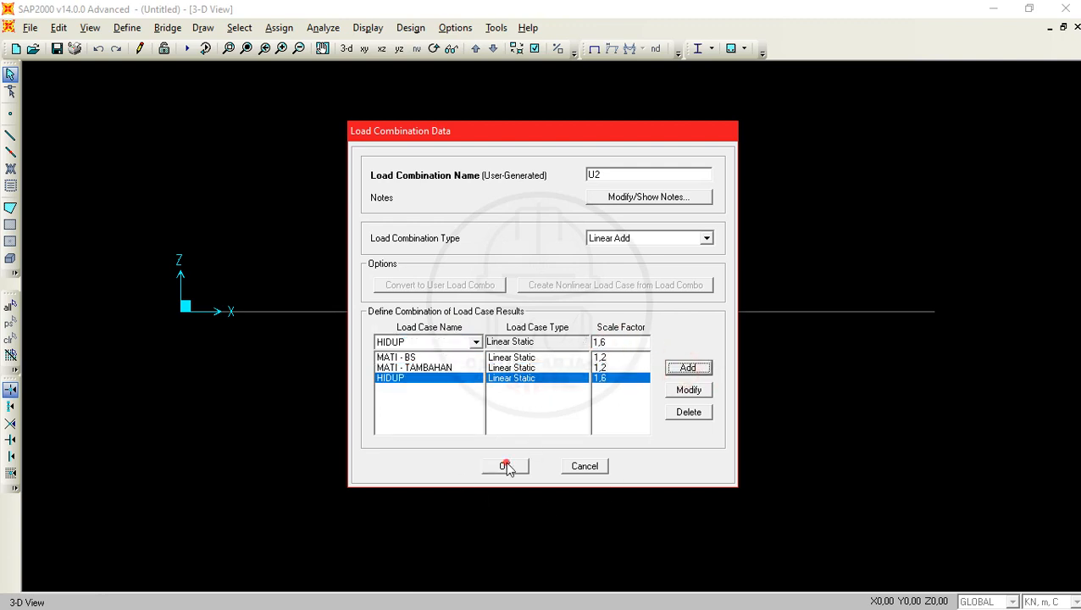
{"action": "left_click", "coordinate": [643, 394]}
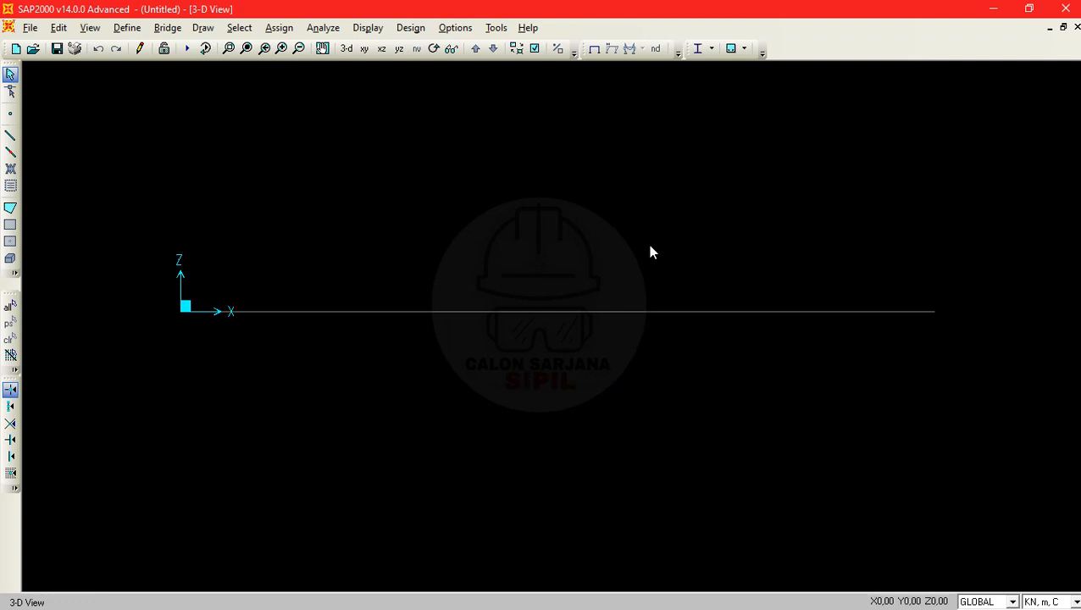
- Check the beam diagram with its B1 and B2 sections and span lengths in the PDF problem, and return to SAP2000
{"action": "key", "text": "alt+Tab"}
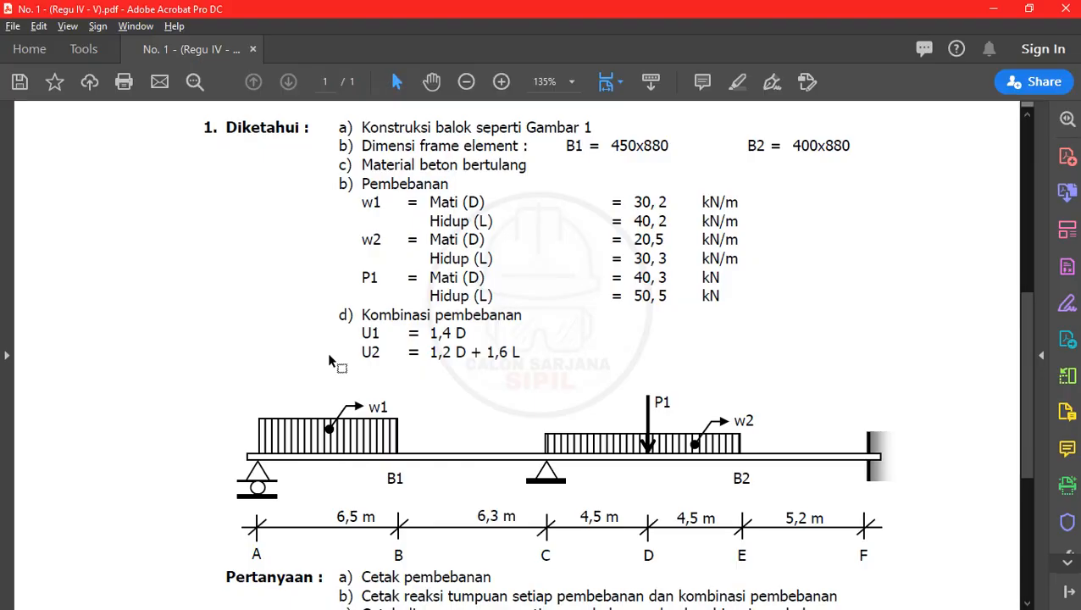
{"action": "scroll", "coordinate": [322, 402], "scroll_direction": "down", "scroll_amount": 2}
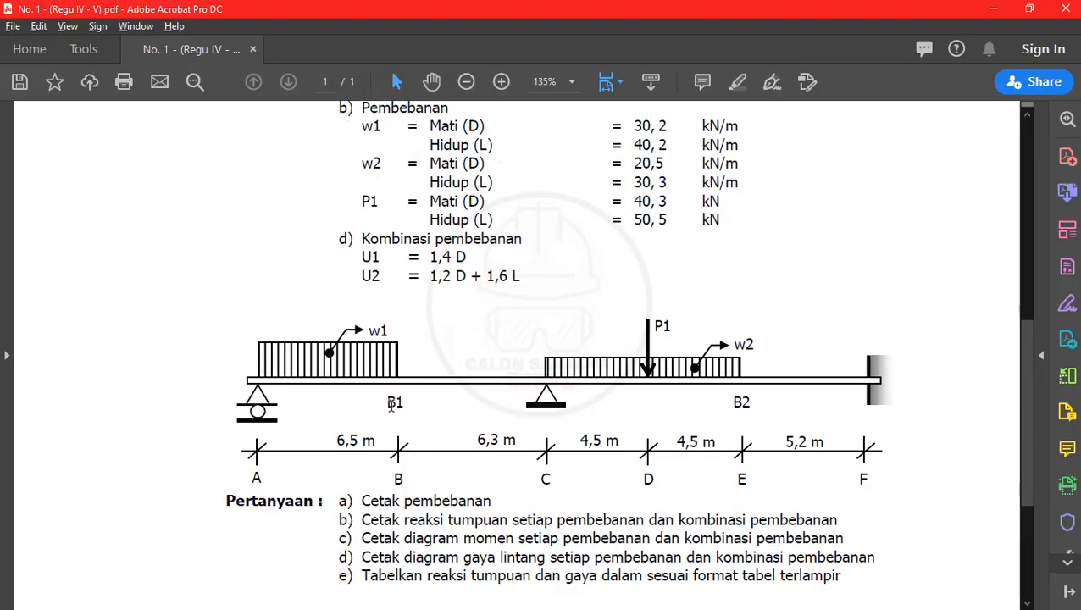
{"action": "scroll", "coordinate": [733, 407], "scroll_direction": "down", "scroll_amount": 2}
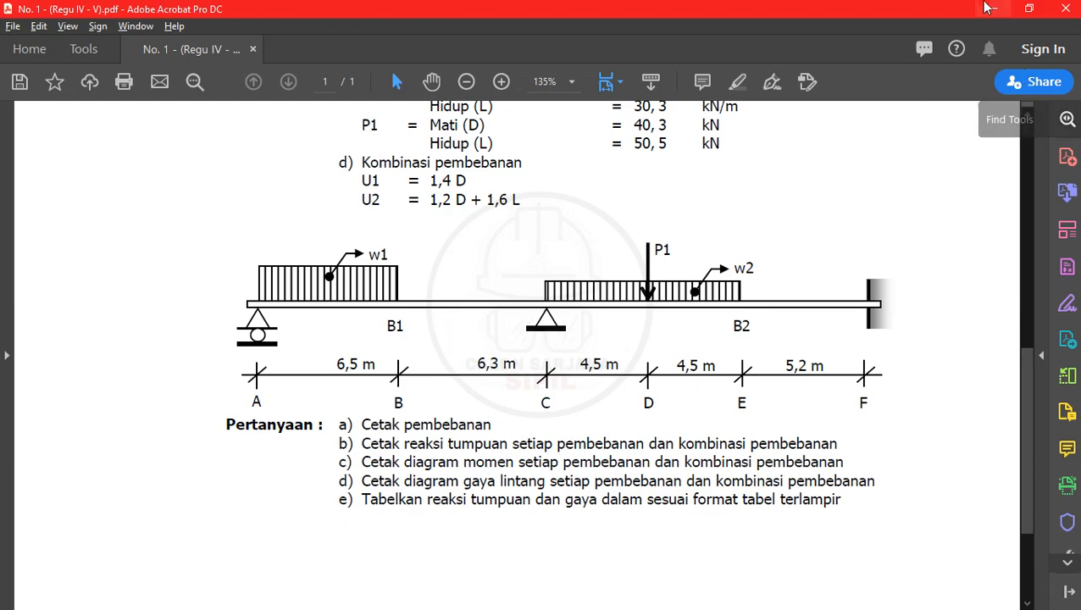
{"action": "key", "text": "alt+Tab"}
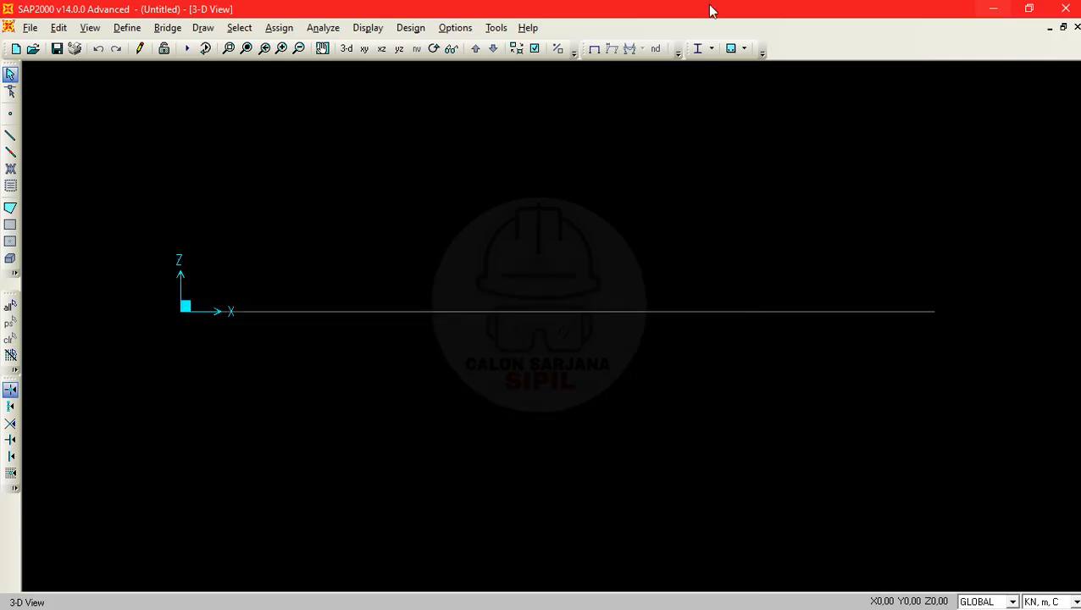
- Draw two consecutive straight frames with section B1 450 X 880 along the grid line, from X=0 to 6,5 m and on to 12,8 m
{"action": "left_click", "coordinate": [10, 138]}
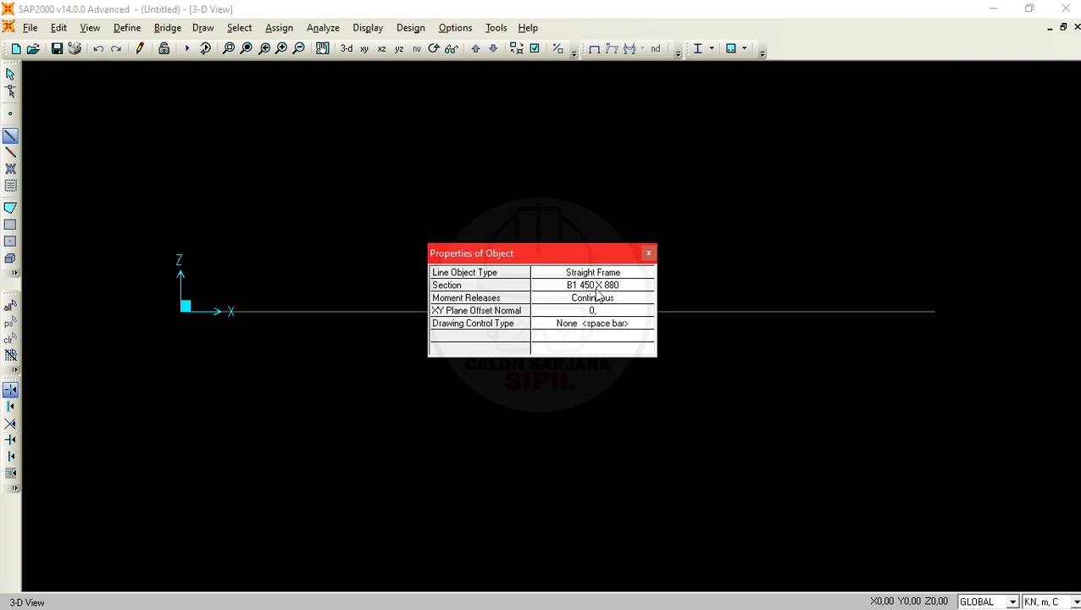
{"action": "left_click_drag", "start_coordinate": [576, 263], "coordinate": [516, 526]}
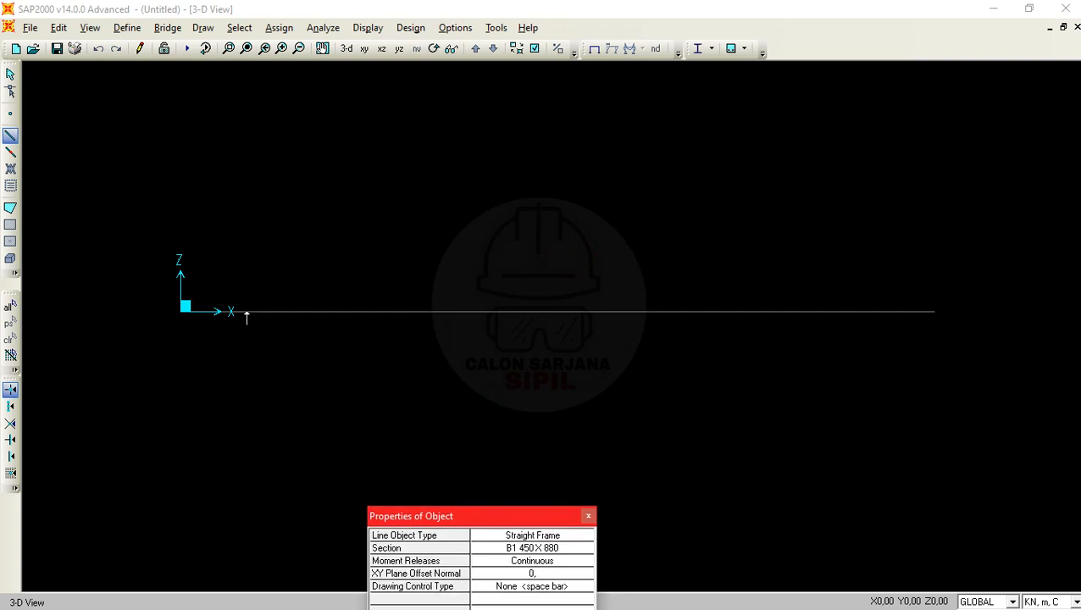
{"action": "left_click", "coordinate": [184, 313]}
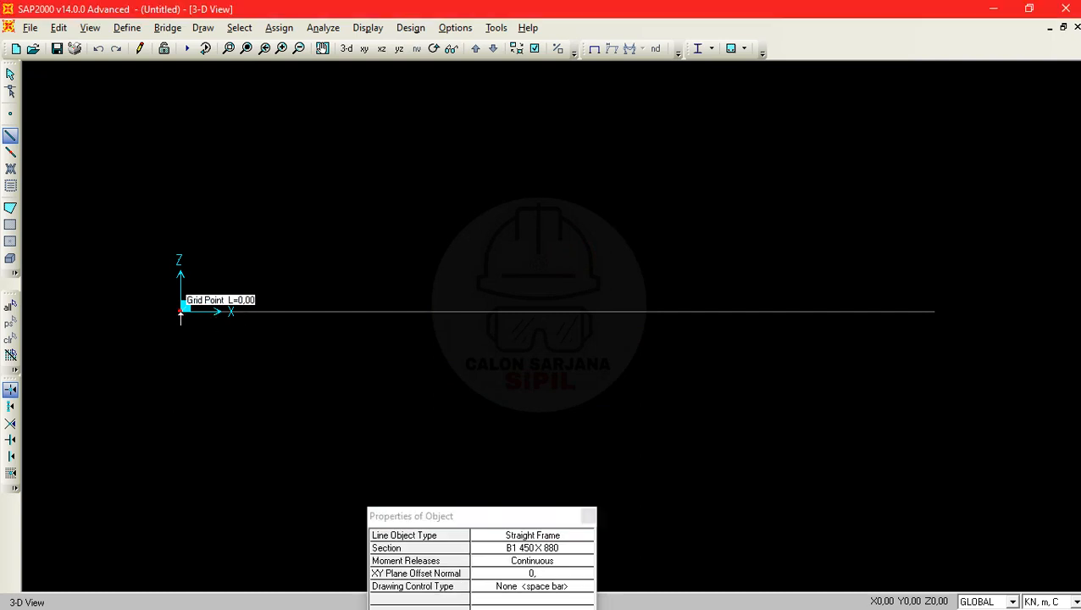
{"action": "left_click", "coordinate": [362, 313]}
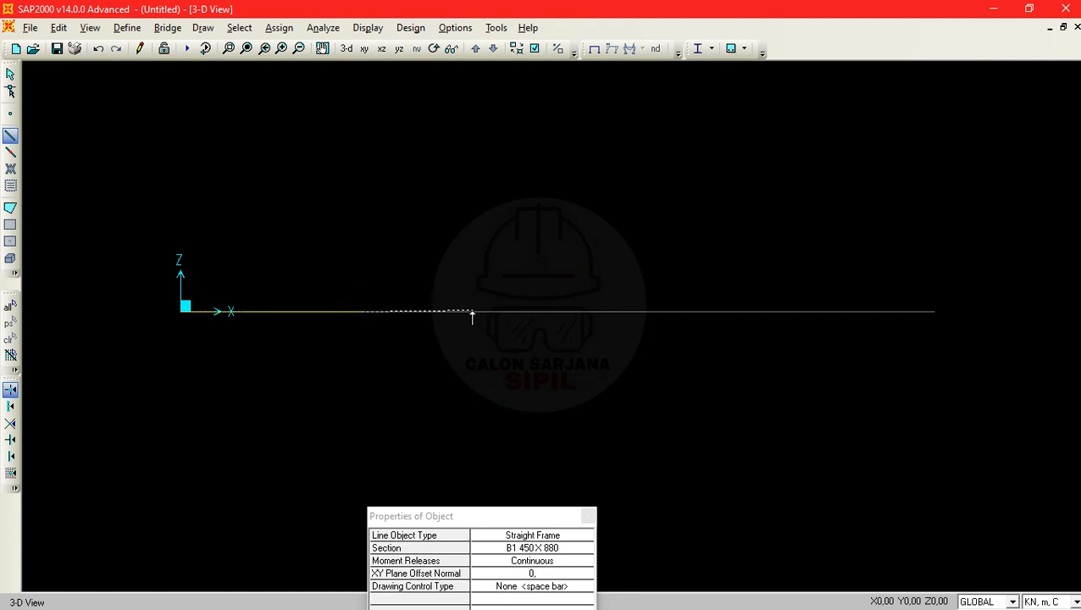
{"action": "left_click", "coordinate": [543, 312]}
{"action": "key", "text": "Escape"}
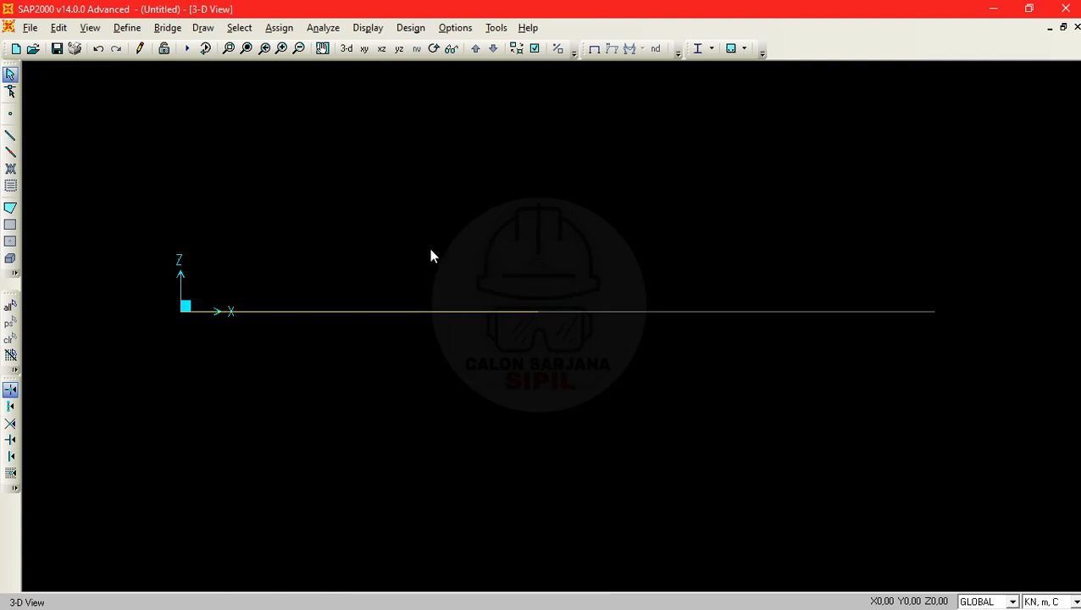
{"action": "left_click", "coordinate": [362, 311]}
{"action": "left_click_drag", "start_coordinate": [426, 263], "coordinate": [597, 371]}
{"action": "key", "text": "ctrl+q"}
- Turn off the Invisible option for joints in the display options of the active window
{"action": "left_click", "coordinate": [535, 49]}
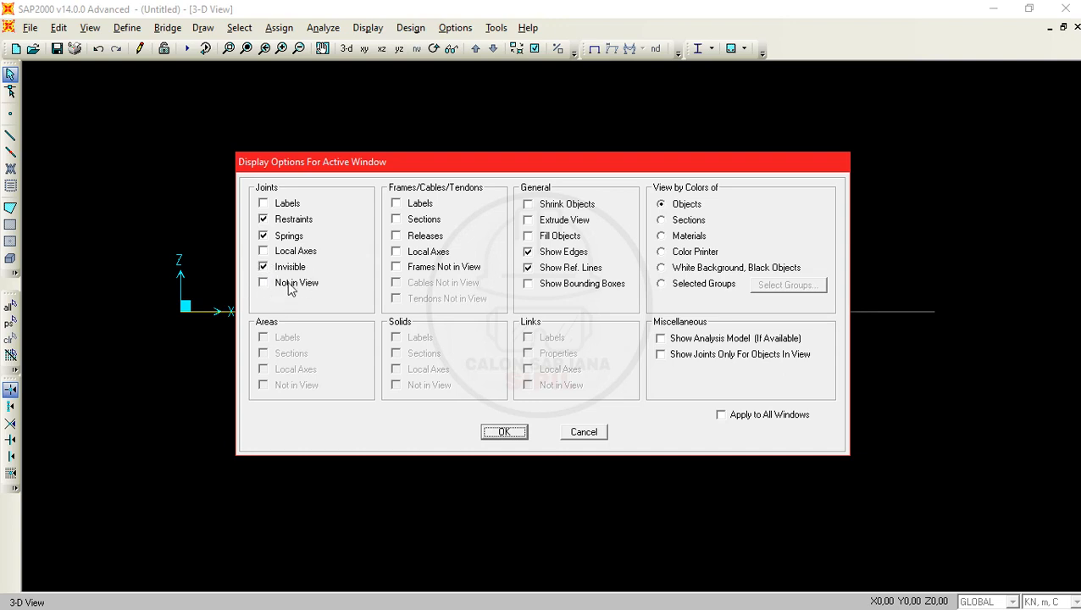
{"action": "left_click", "coordinate": [264, 269]}
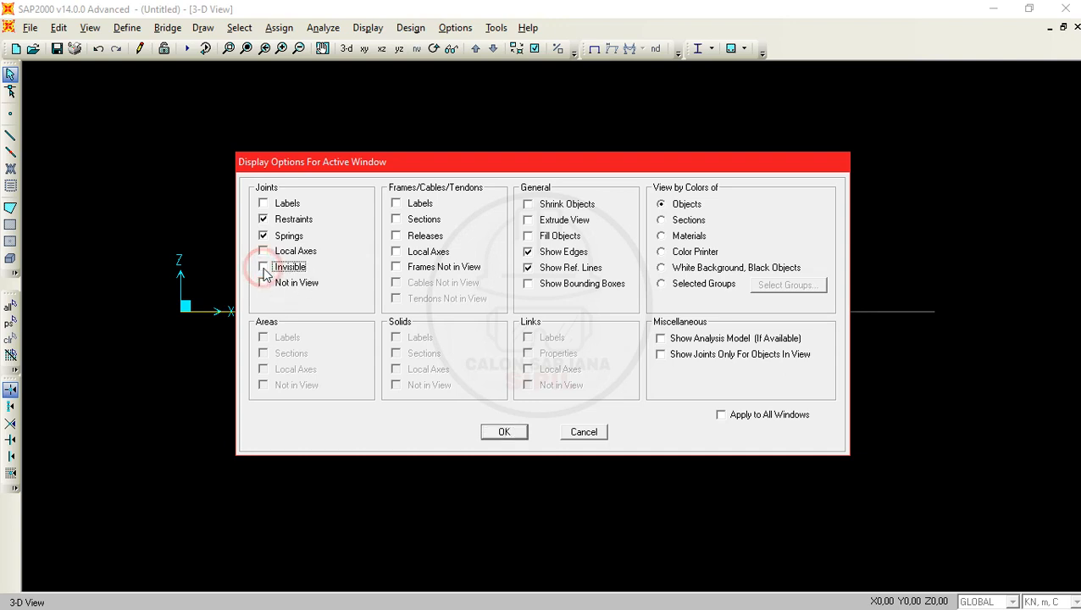
{"action": "left_click", "coordinate": [502, 433]}
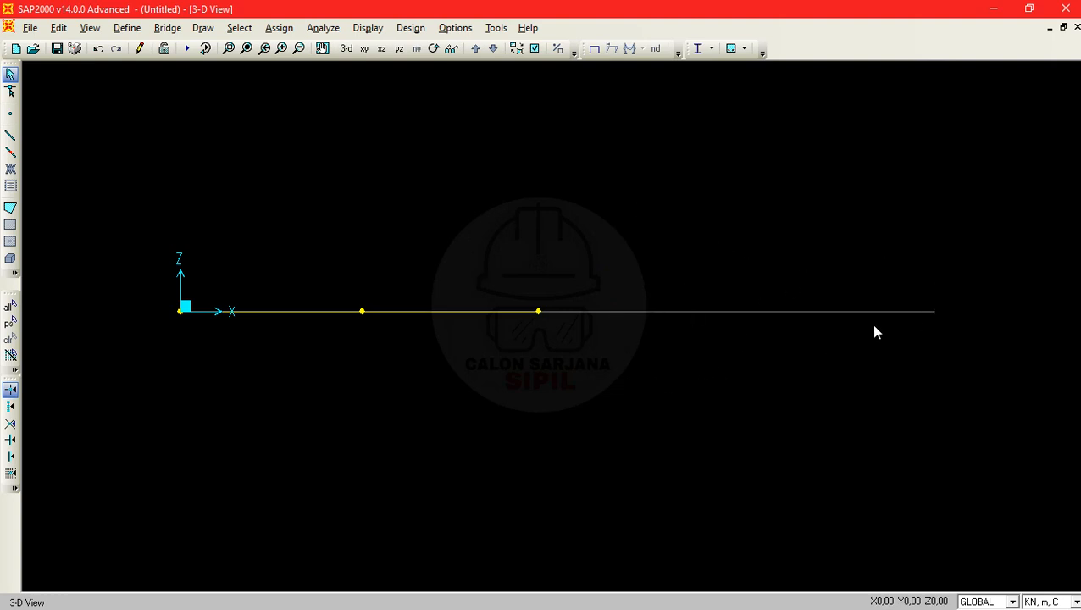
{"action": "left_click", "coordinate": [10, 136]}
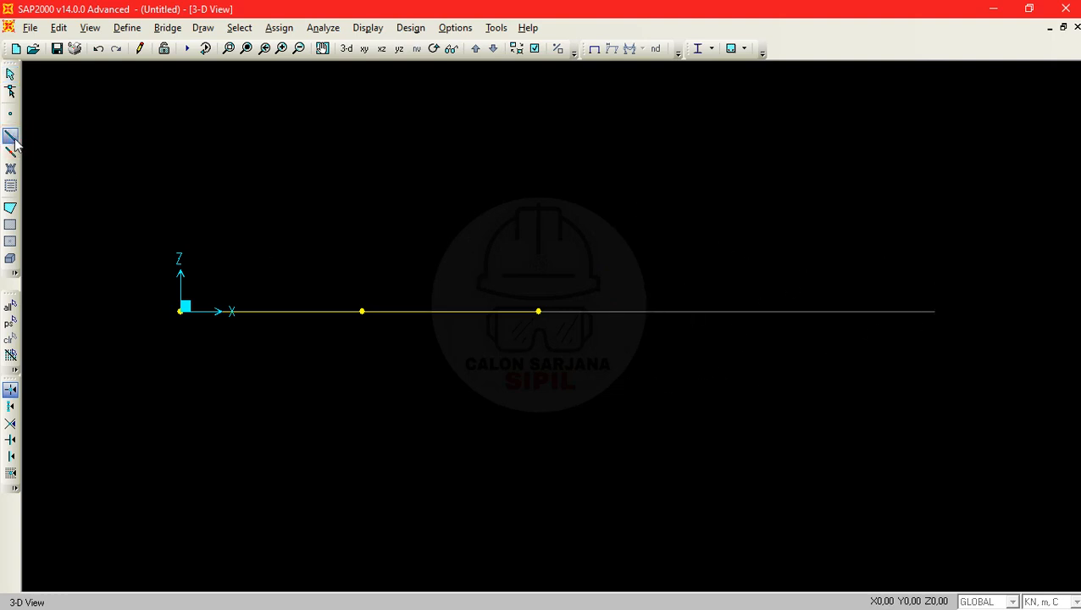
{"action": "left_click", "coordinate": [540, 312]}
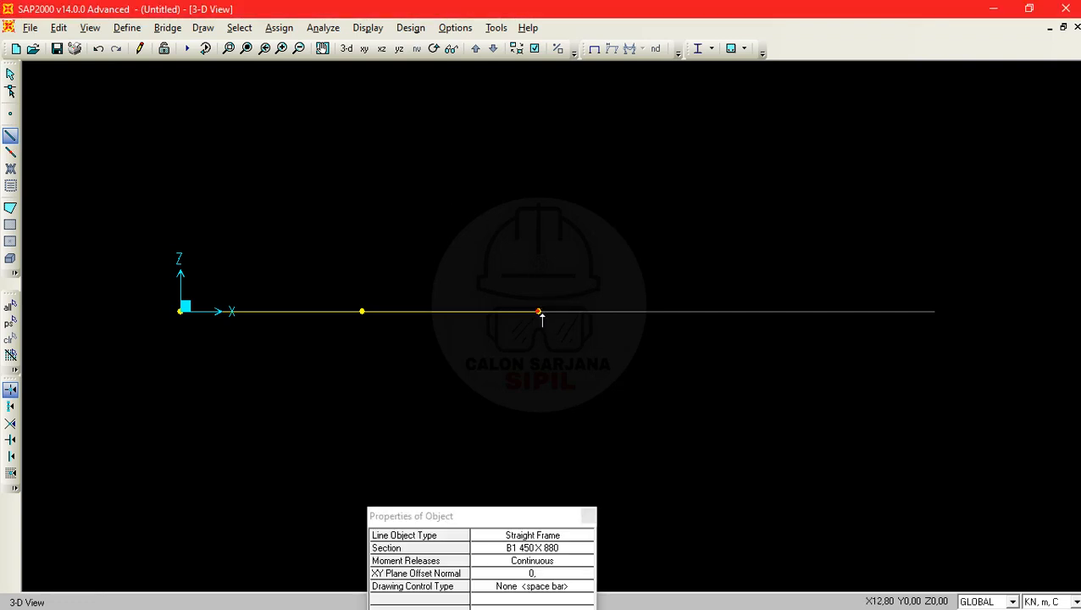
{"action": "left_click", "coordinate": [665, 312]}
{"action": "key", "text": "ctrl+z"}
{"action": "key", "text": "Escape"}
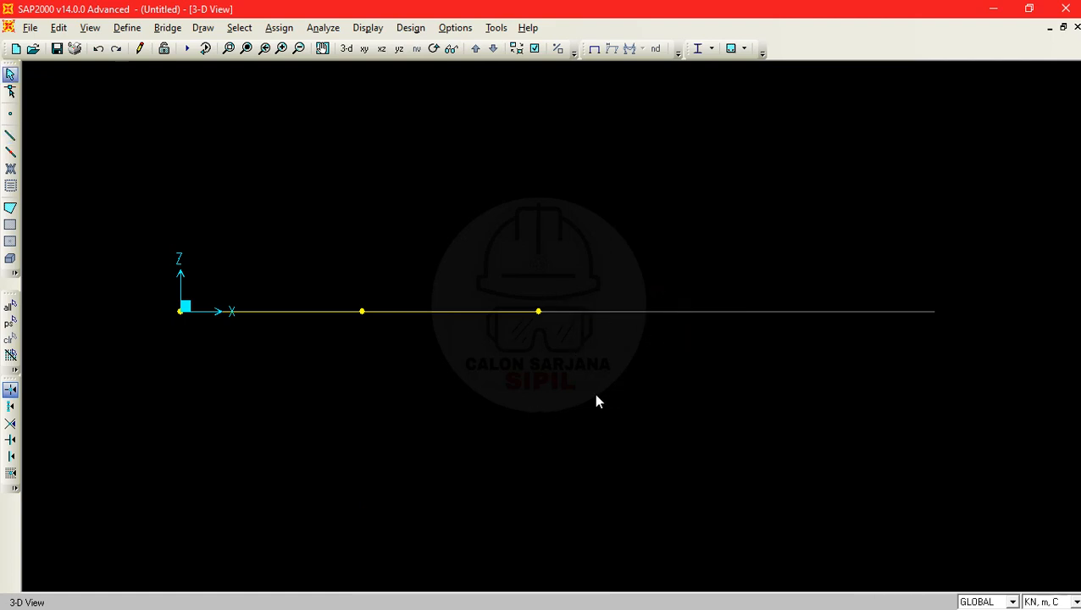
- Draw three consecutive straight frames with section B2 400 X 880 from X=12,8 m to 17,3 m, 21,8 m and the grid line's end
{"action": "key", "text": "alt+Tab"}
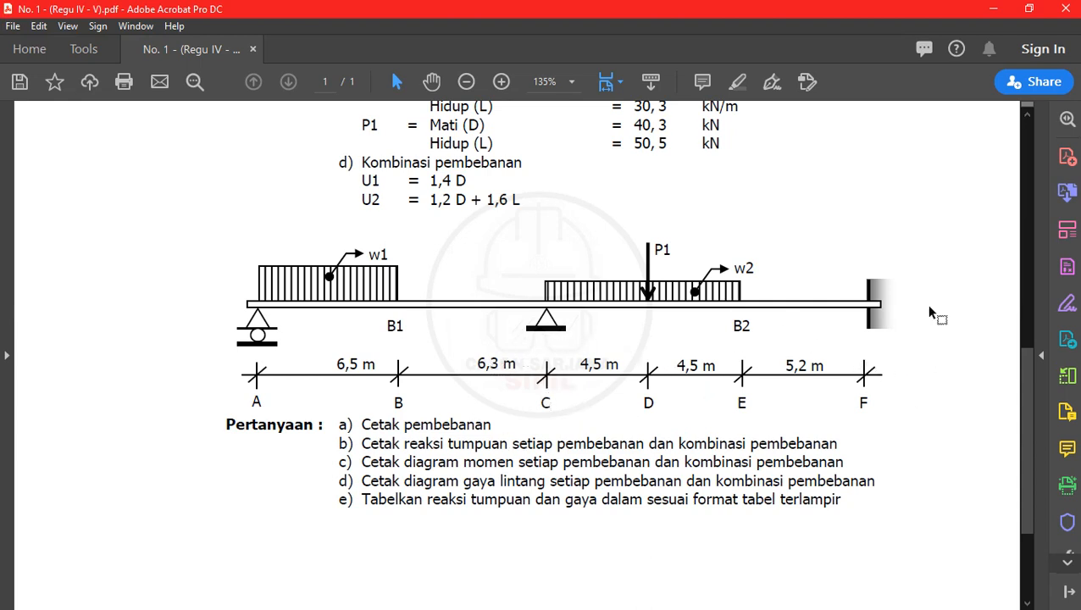
{"action": "left_click", "coordinate": [976, 5]}
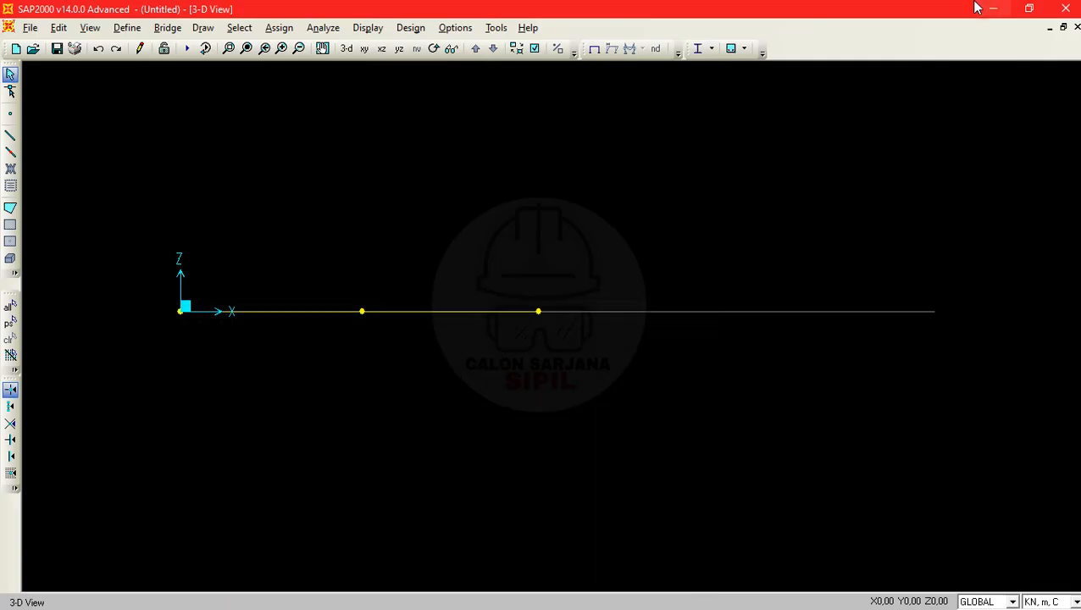
{"action": "left_click", "coordinate": [10, 135]}
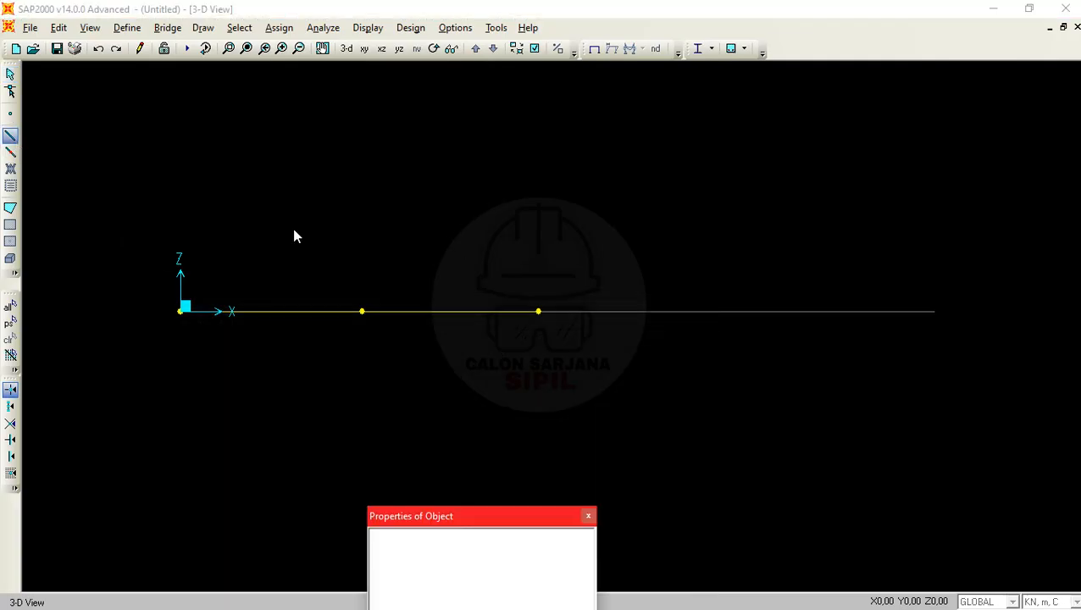
{"action": "left_click_drag", "start_coordinate": [526, 518], "coordinate": [527, 233]}
{"action": "left_click", "coordinate": [539, 267]}
{"action": "left_click", "coordinate": [588, 266]}
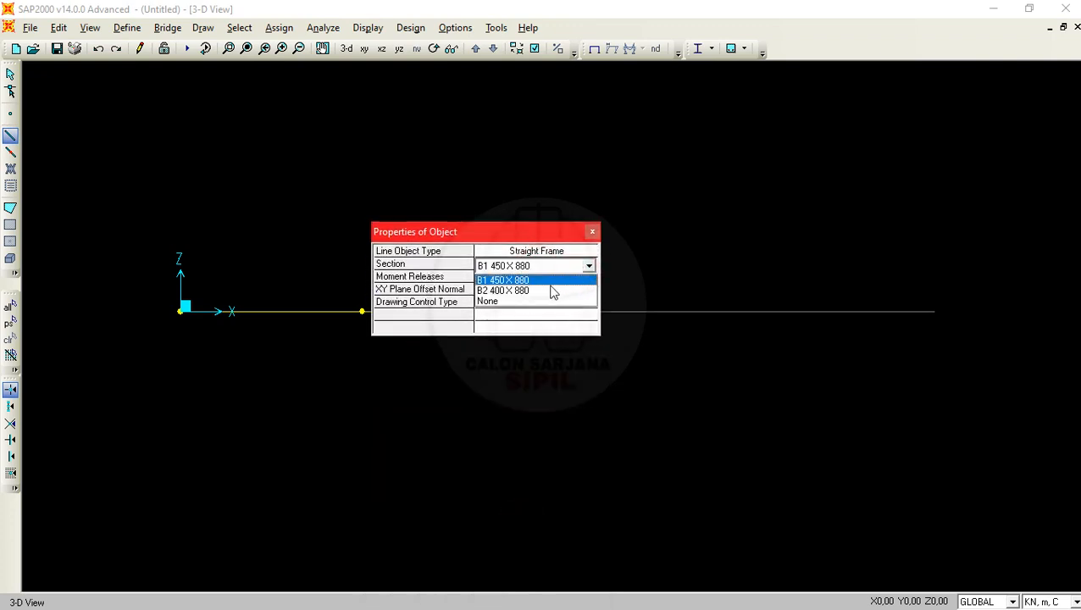
{"action": "left_click", "coordinate": [552, 289]}
{"action": "left_click_drag", "start_coordinate": [523, 248], "coordinate": [534, 424]}
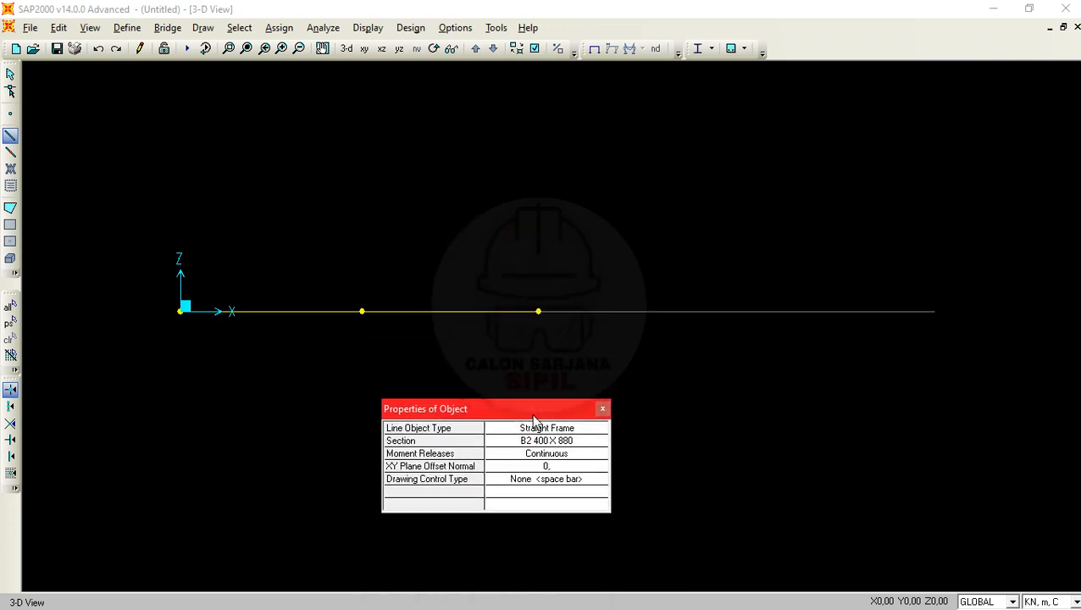
{"action": "left_click", "coordinate": [540, 312]}
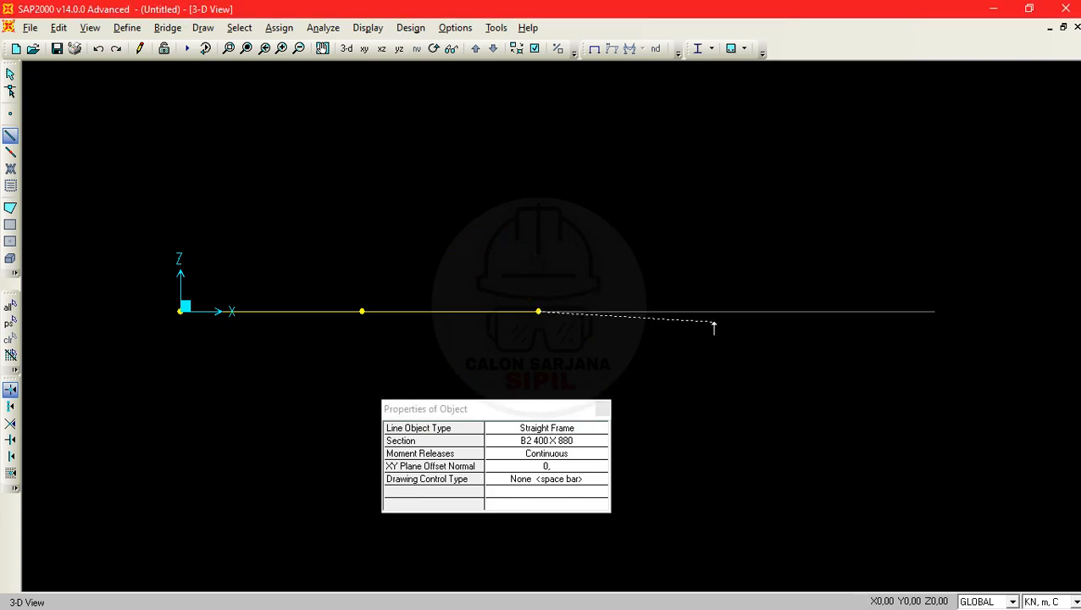
{"action": "left_click", "coordinate": [663, 312]}
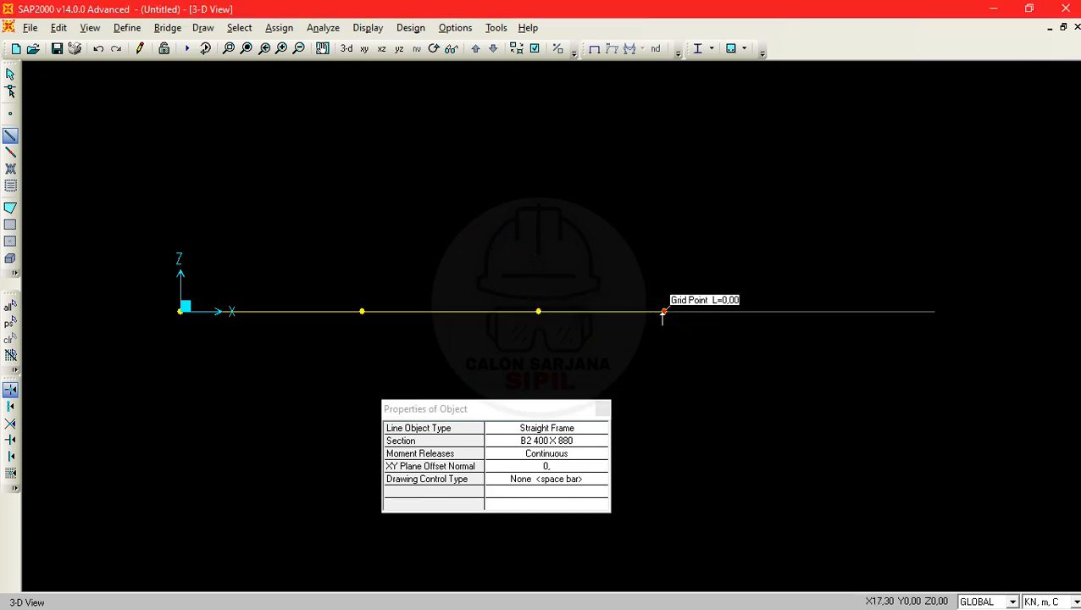
{"action": "left_click", "coordinate": [788, 312]}
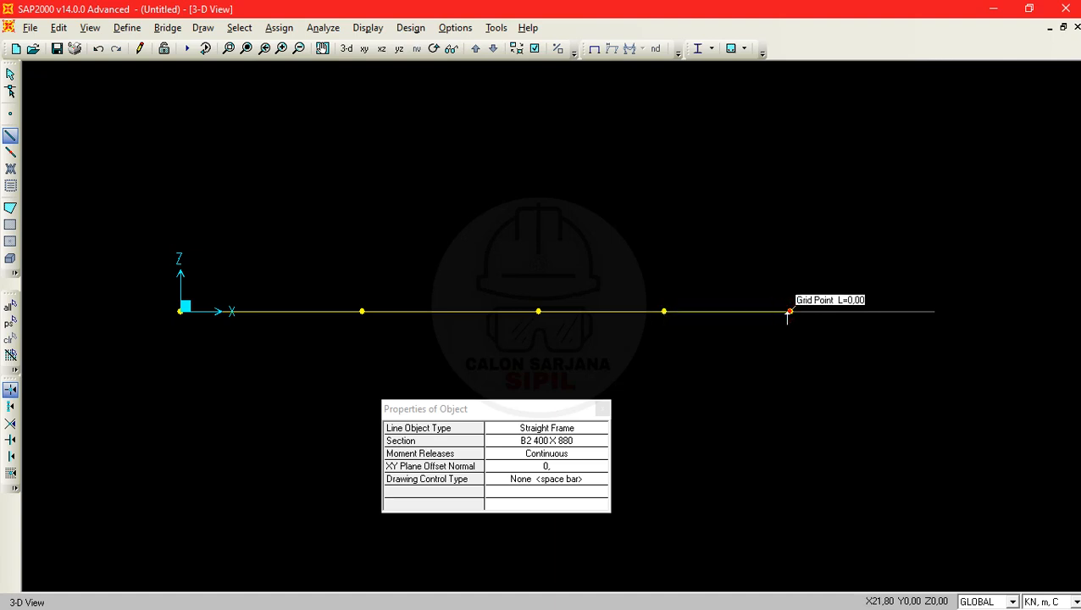
{"action": "left_click", "coordinate": [936, 312]}
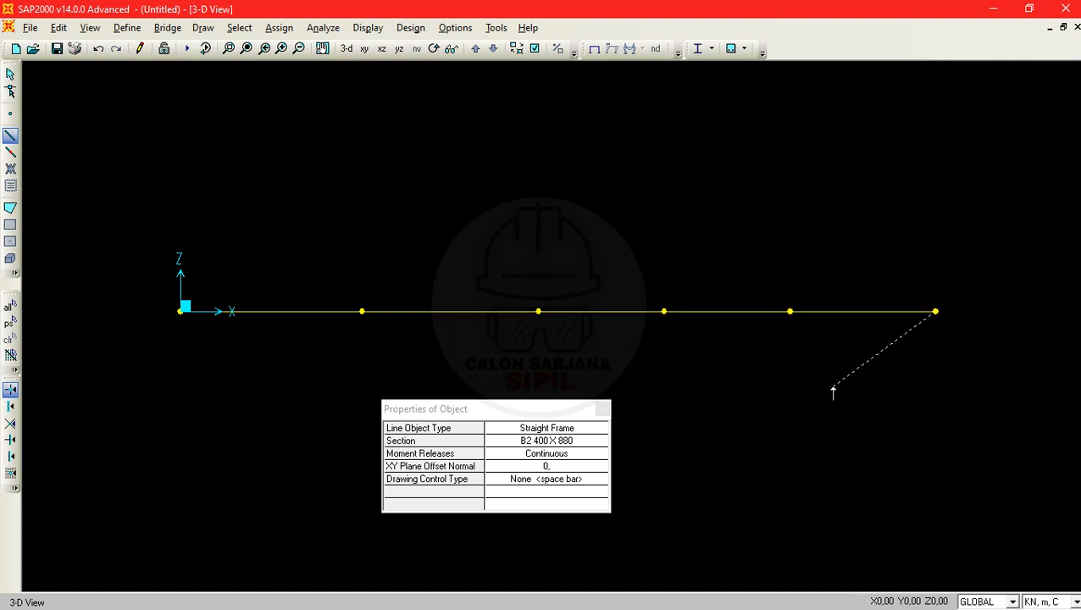
{"action": "key", "text": "Escape"}
{"action": "key", "text": "Escape"}
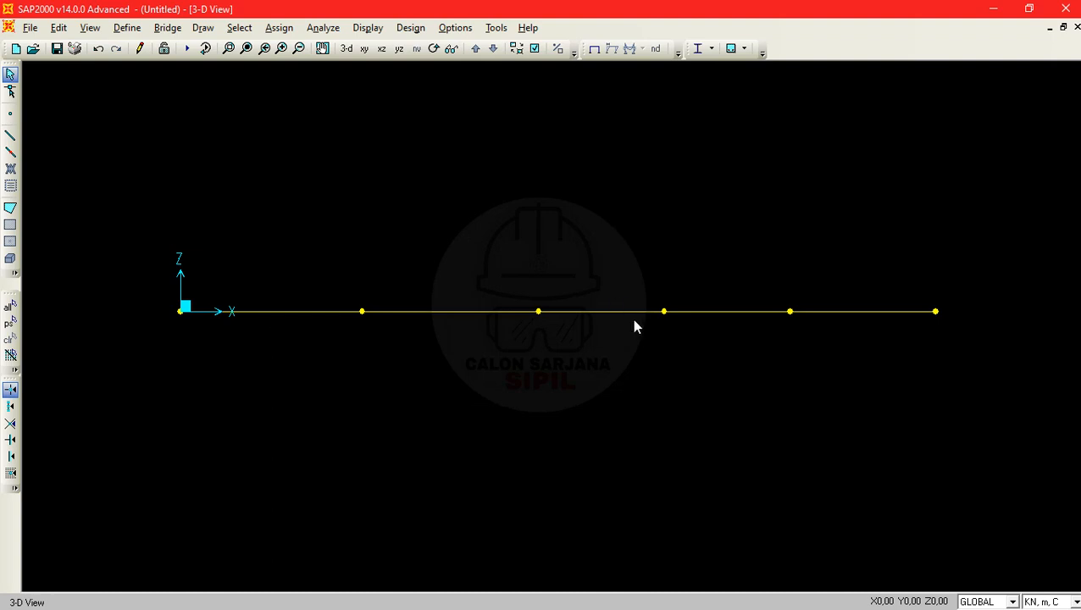
- Select the beam's frames one after another to check its separate segments, and clear the selection
{"action": "left_click", "coordinate": [289, 310]}
{"action": "left_click", "coordinate": [470, 309]}
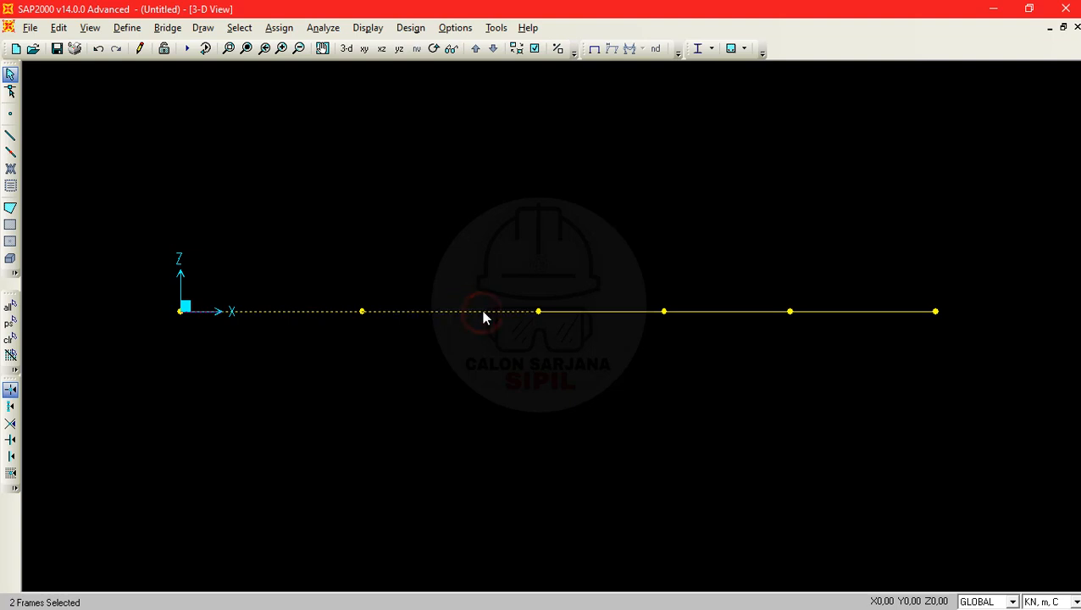
{"action": "left_click", "coordinate": [625, 312]}
{"action": "left_click_drag", "start_coordinate": [703, 294], "coordinate": [719, 338]}
{"action": "left_click_drag", "start_coordinate": [872, 286], "coordinate": [895, 368]}
{"action": "key", "text": "ctrl+q"}
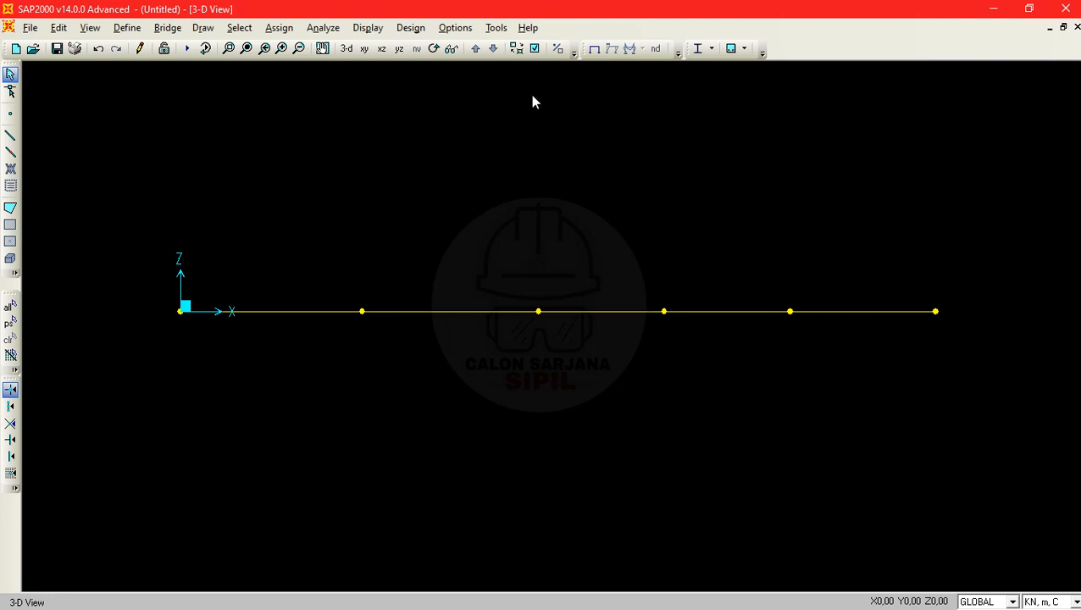
- Turn on the frame labels in the display options of the active window
{"action": "left_click", "coordinate": [535, 48]}
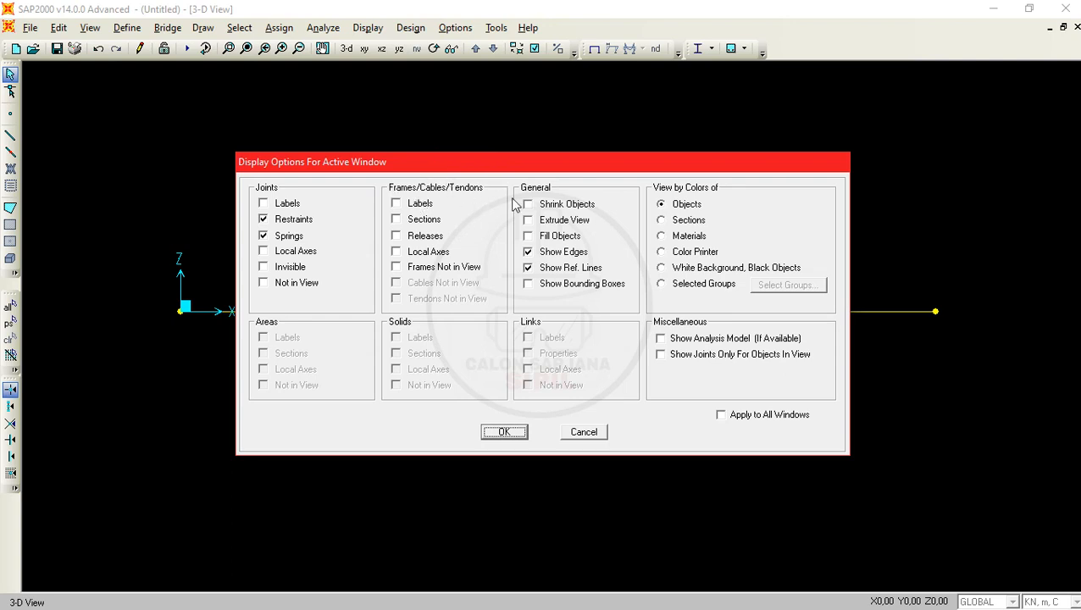
{"action": "left_click", "coordinate": [430, 207]}
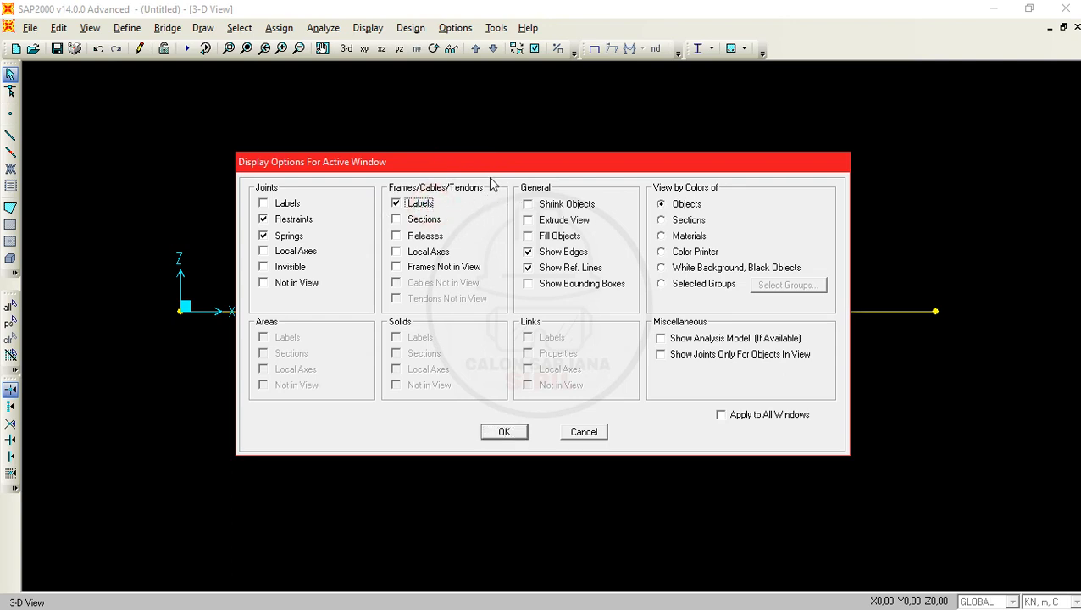
{"action": "left_click", "coordinate": [516, 433]}
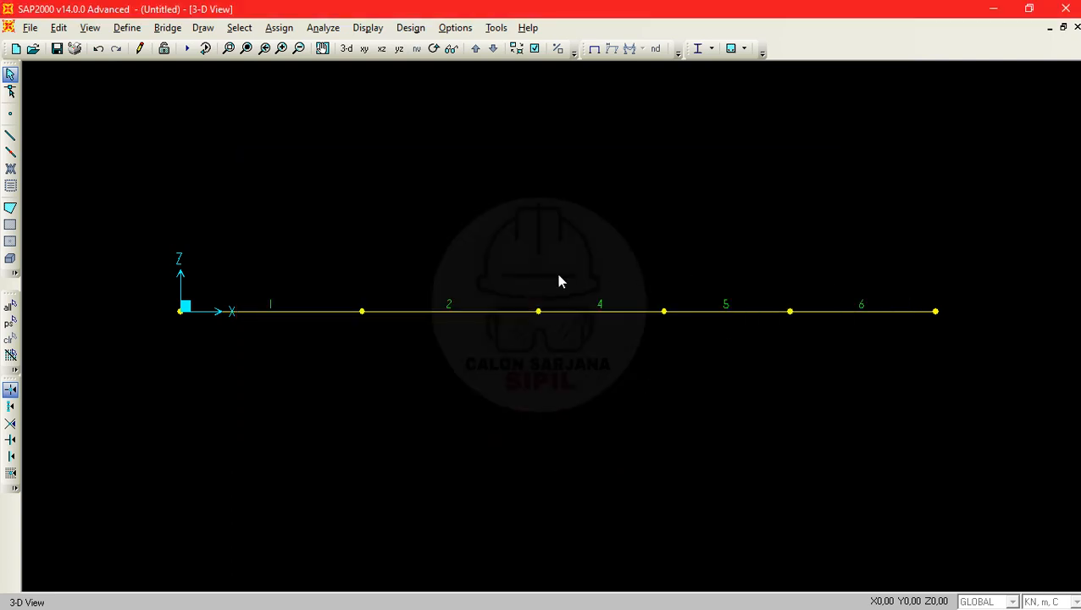
- Display the section names on the frames instead of their labels
{"action": "left_click", "coordinate": [535, 49]}
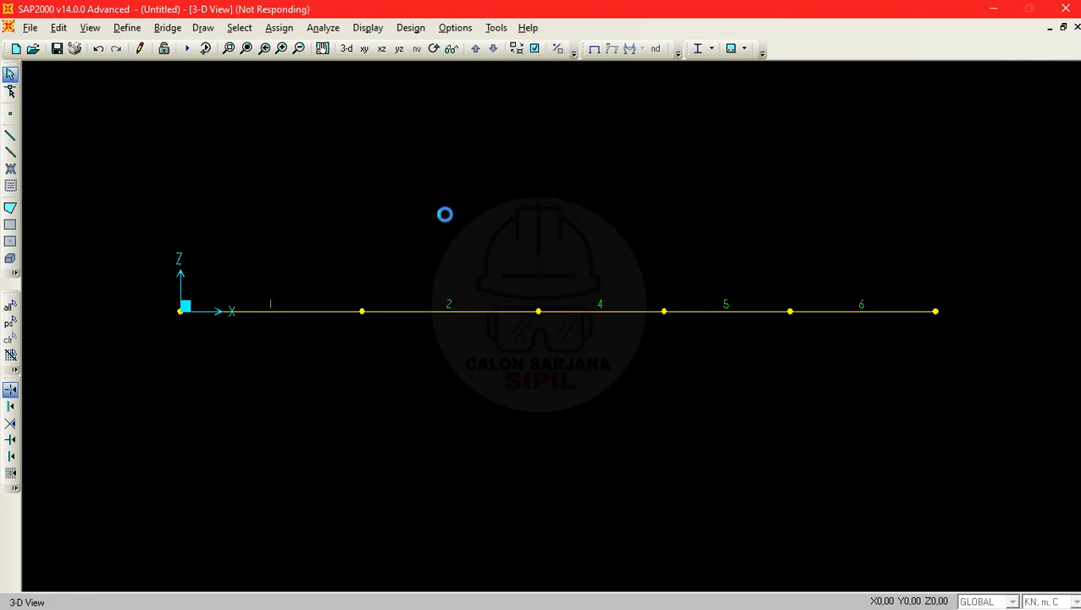
{"action": "left_click", "coordinate": [535, 49]}
{"action": "left_click", "coordinate": [421, 219]}
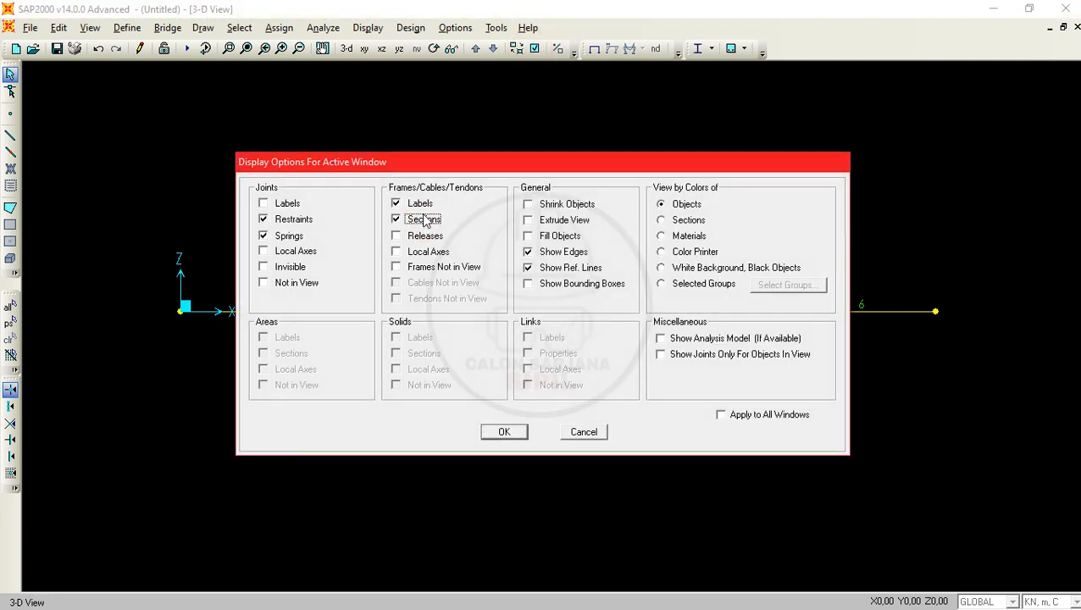
{"action": "left_click", "coordinate": [417, 203]}
{"action": "left_click", "coordinate": [505, 432]}
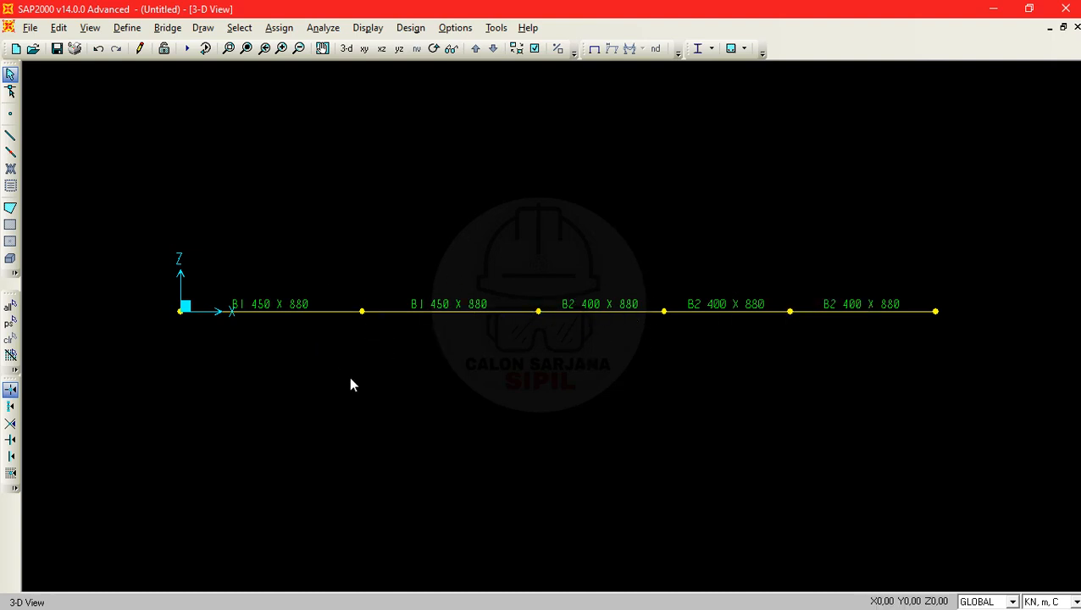
- Check the support types at points A, C and F in the PDF problem, and return to SAP2000
{"action": "key", "text": "alt+Tab"}
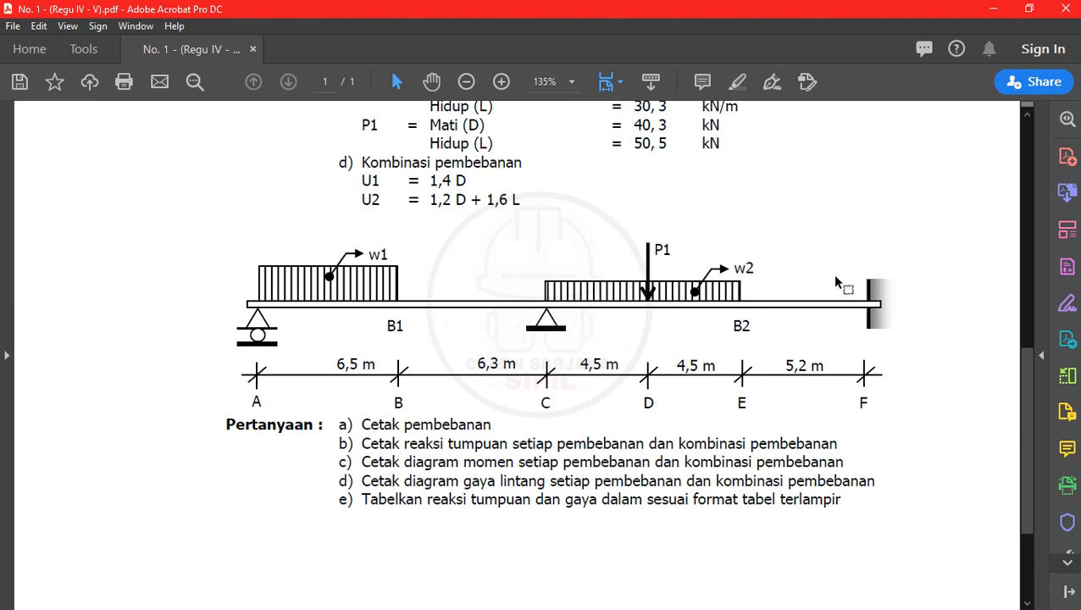
{"action": "left_click", "coordinate": [1020, 8]}
{"action": "left_click", "coordinate": [899, 10]}
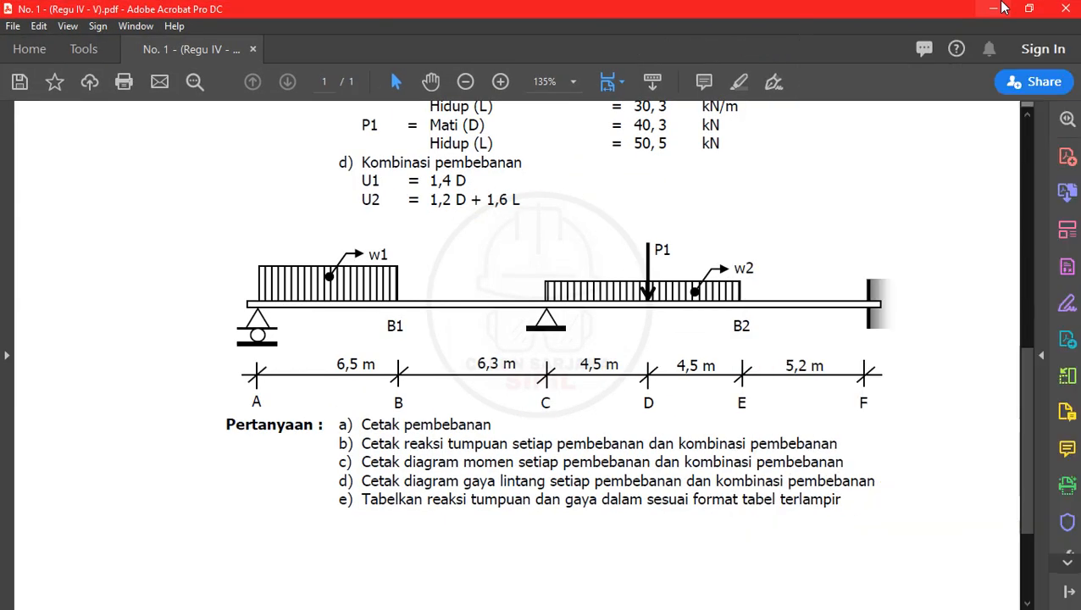
{"action": "left_click", "coordinate": [996, 9]}
- Try selection windows in both directions around the joint at the origin, and clear the selection
{"action": "left_click_drag", "start_coordinate": [150, 282], "coordinate": [261, 368]}
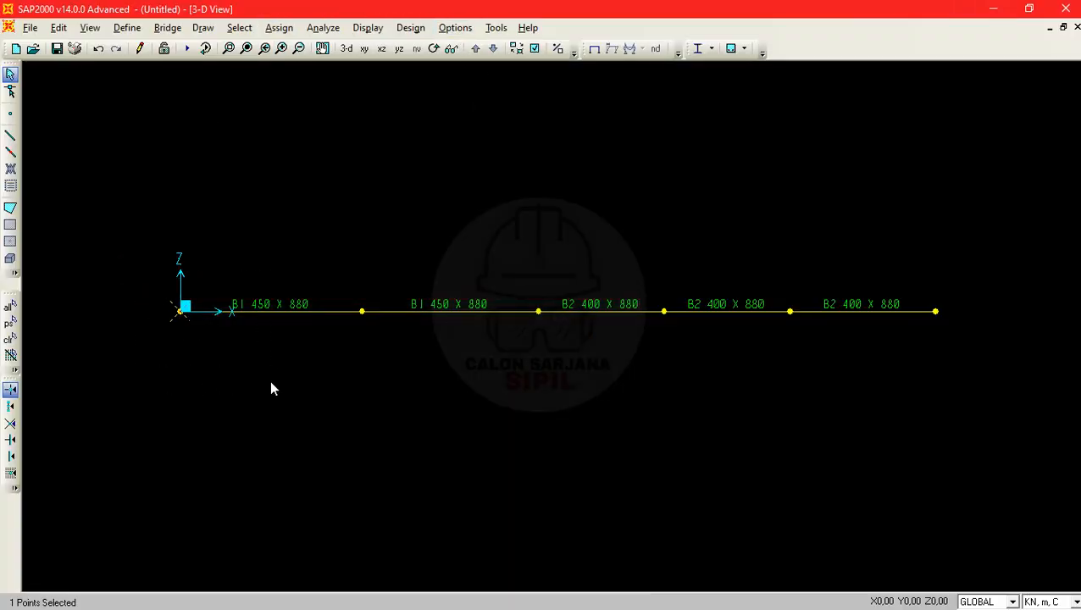
{"action": "left_click_drag", "start_coordinate": [150, 287], "coordinate": [275, 400]}
{"action": "left_click_drag", "start_coordinate": [209, 339], "coordinate": [89, 214]}
{"action": "key", "text": "Escape"}
{"action": "left_click", "coordinate": [310, 375]}
{"action": "left_click_drag", "start_coordinate": [320, 420], "coordinate": [136, 234]}
{"action": "left_click_drag", "start_coordinate": [287, 372], "coordinate": [142, 216]}
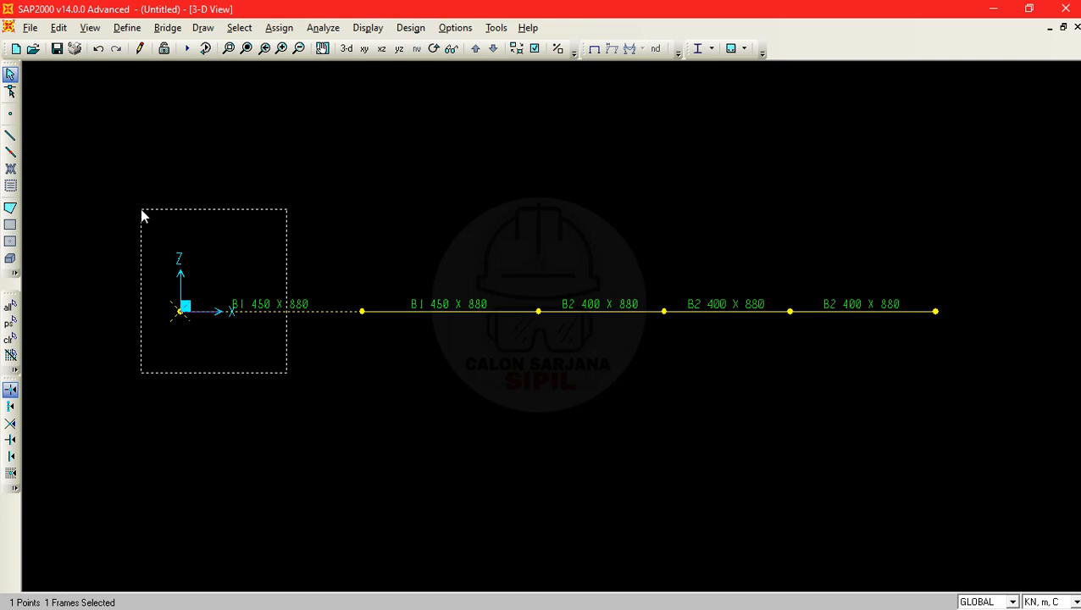
{"action": "left_click_drag", "start_coordinate": [142, 210], "coordinate": [140, 210]}
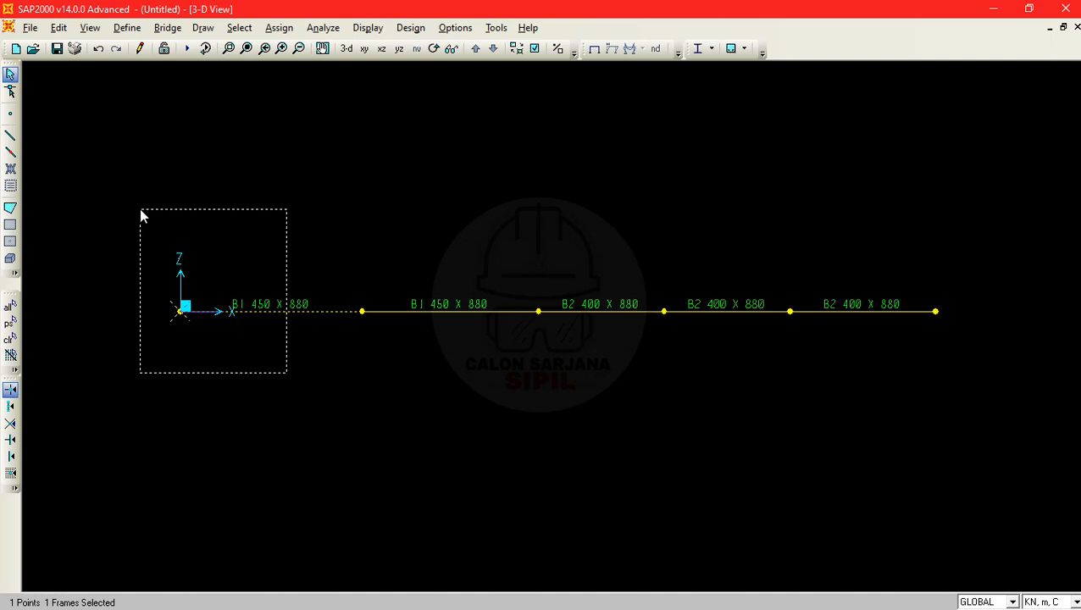
{"action": "left_click_drag", "start_coordinate": [141, 210], "coordinate": [140, 210]}
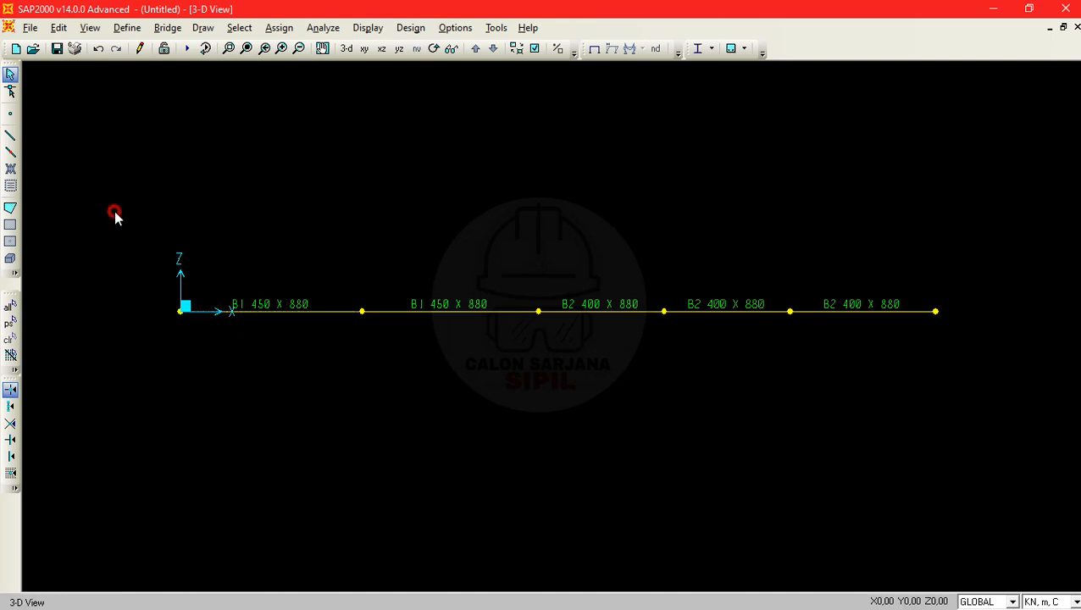
{"action": "left_click_drag", "start_coordinate": [115, 212], "coordinate": [278, 391]}
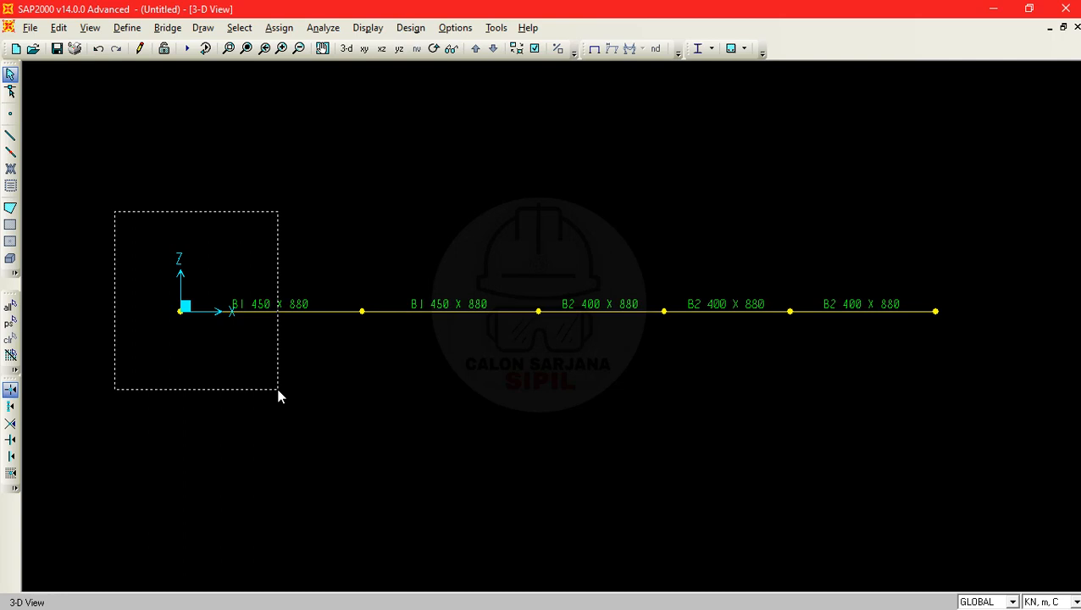
{"action": "left_click_drag", "start_coordinate": [278, 390], "coordinate": [277, 391]}
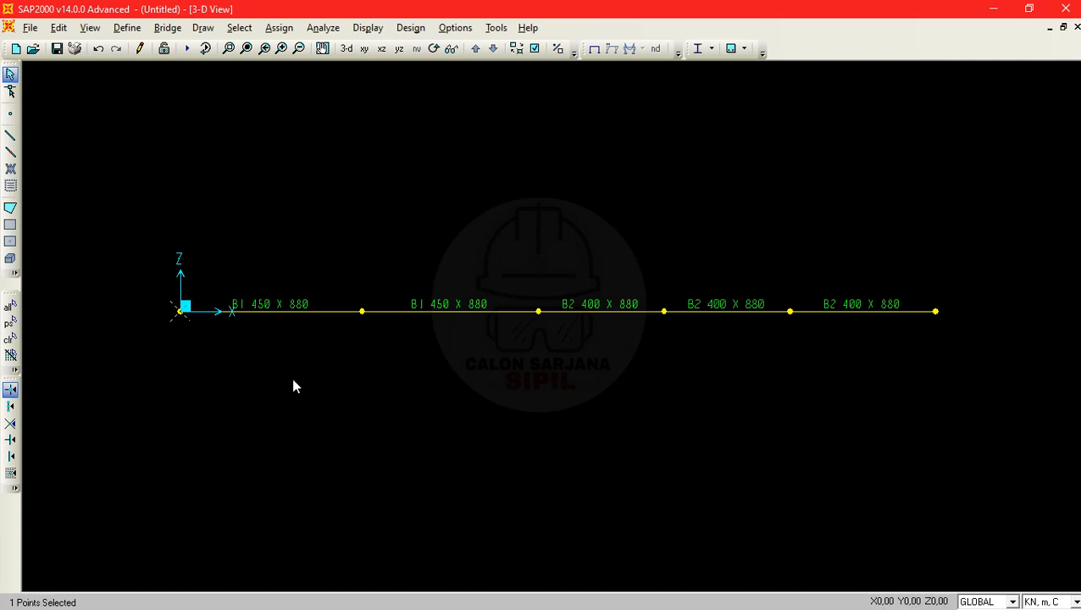
{"action": "left_click", "coordinate": [10, 338]}
- Assign a roller support, restraining only Translation 3, to the joint at the origin
{"action": "left_click_drag", "start_coordinate": [147, 277], "coordinate": [255, 337]}
{"action": "left_click", "coordinate": [272, 34]}
{"action": "mouse_move", "coordinate": [301, 54]}
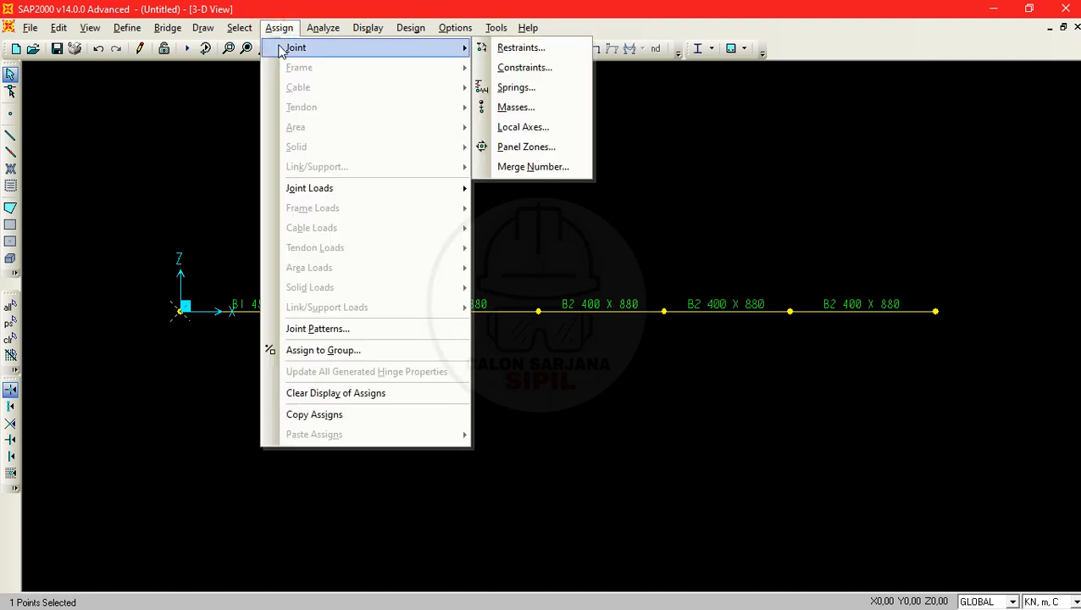
{"action": "left_click", "coordinate": [519, 48]}
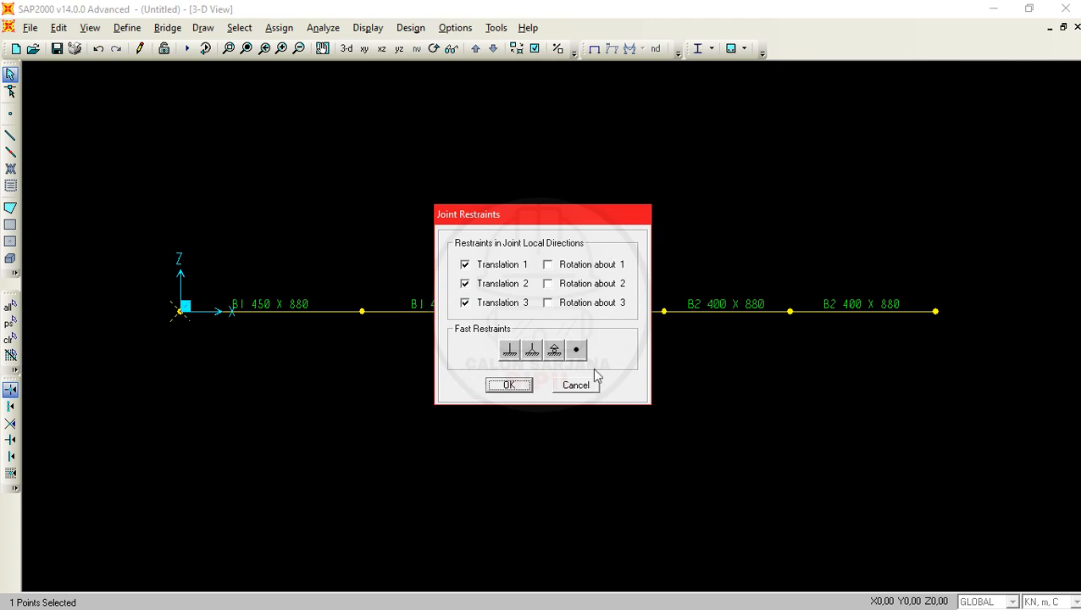
{"action": "left_click", "coordinate": [554, 350]}
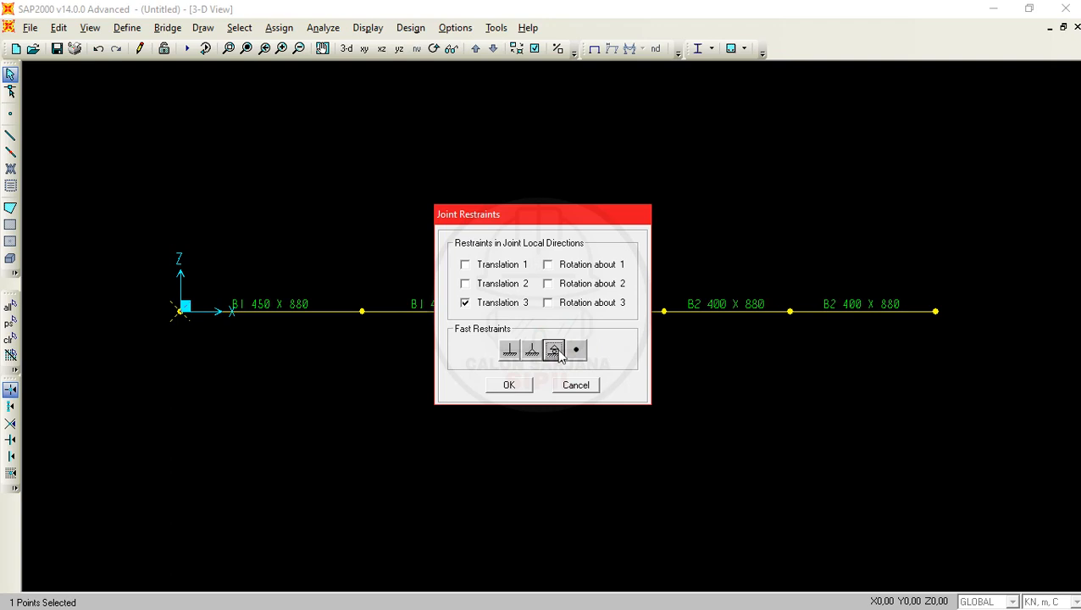
{"action": "left_click", "coordinate": [523, 386]}
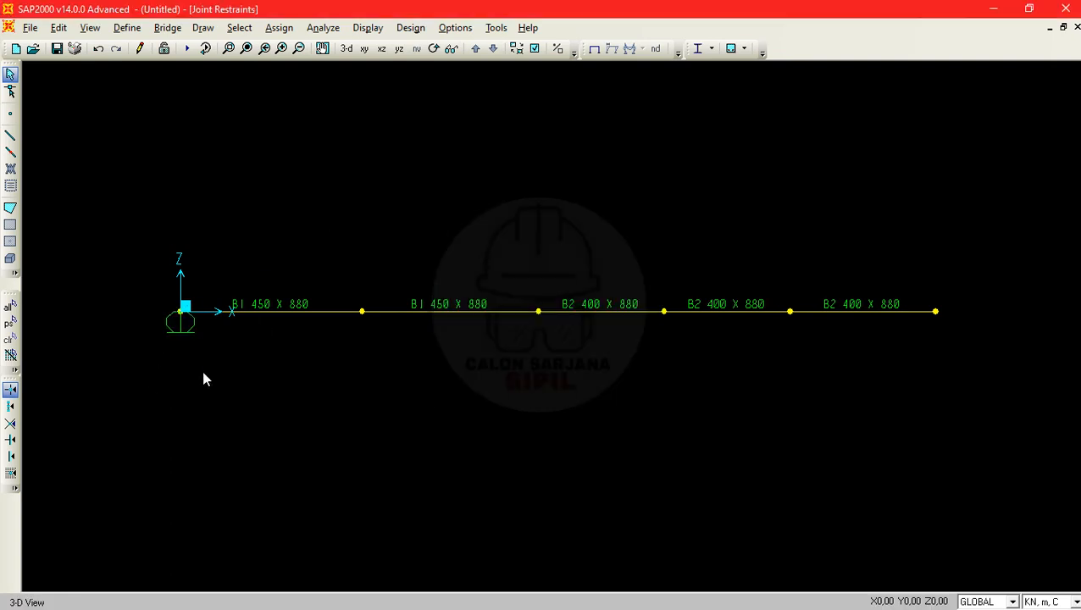
- Assign a pinned support to the joint between the B1 and B2 frames at X=12,8 m
{"action": "left_click_drag", "start_coordinate": [531, 281], "coordinate": [566, 378]}
{"action": "left_click", "coordinate": [281, 29]}
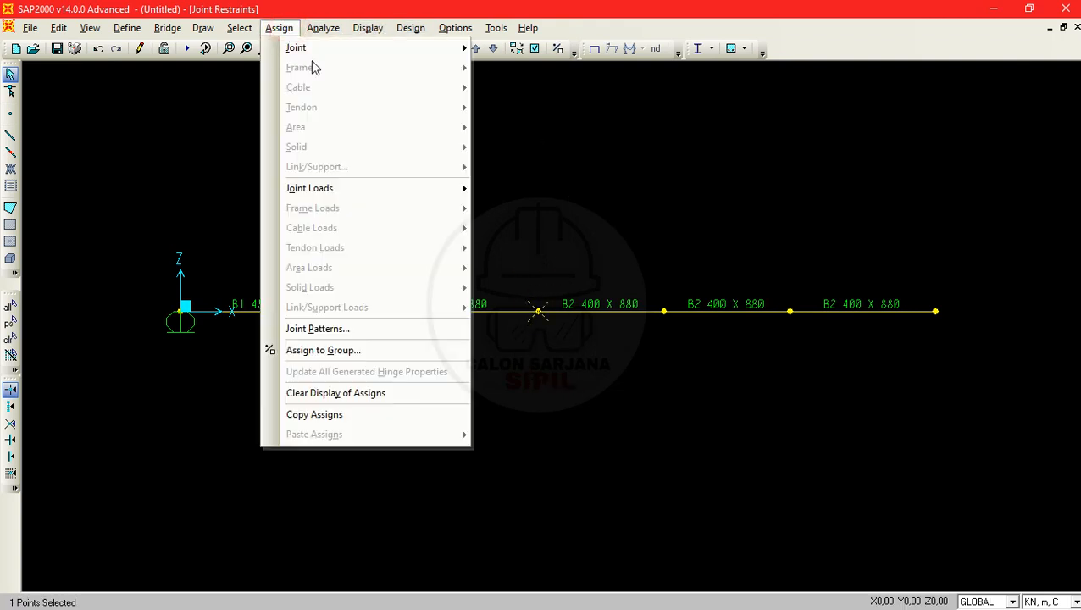
{"action": "mouse_move", "coordinate": [434, 51]}
{"action": "left_click", "coordinate": [515, 50]}
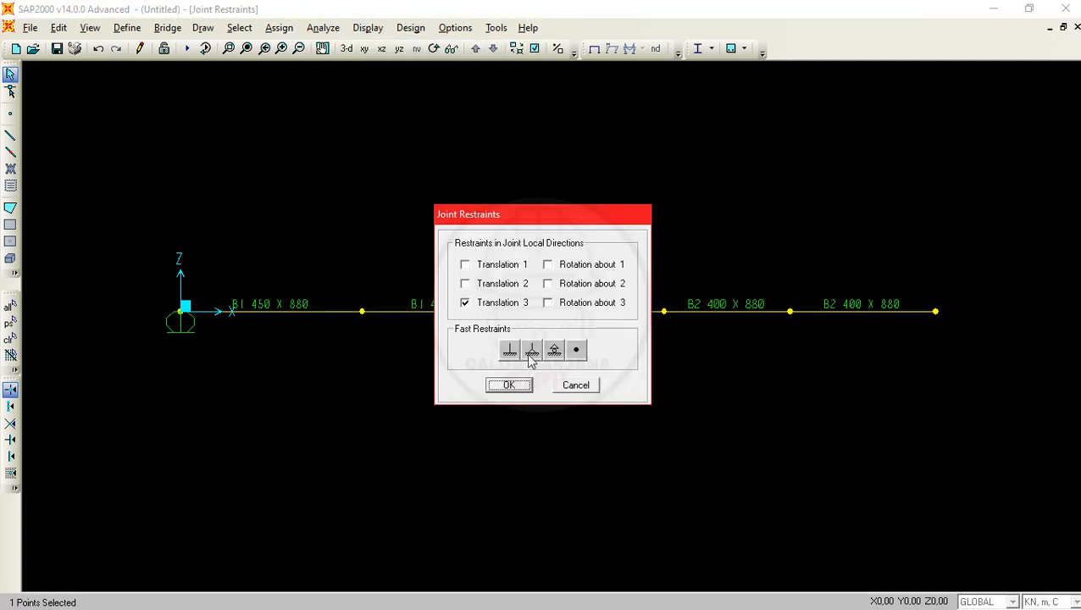
{"action": "left_click", "coordinate": [527, 351]}
{"action": "left_click", "coordinate": [522, 386]}
- Assign a fixed support to the joint at the far end of the B2 frames, point F
{"action": "left_click_drag", "start_coordinate": [890, 258], "coordinate": [988, 400]}
{"action": "left_click", "coordinate": [278, 28]}
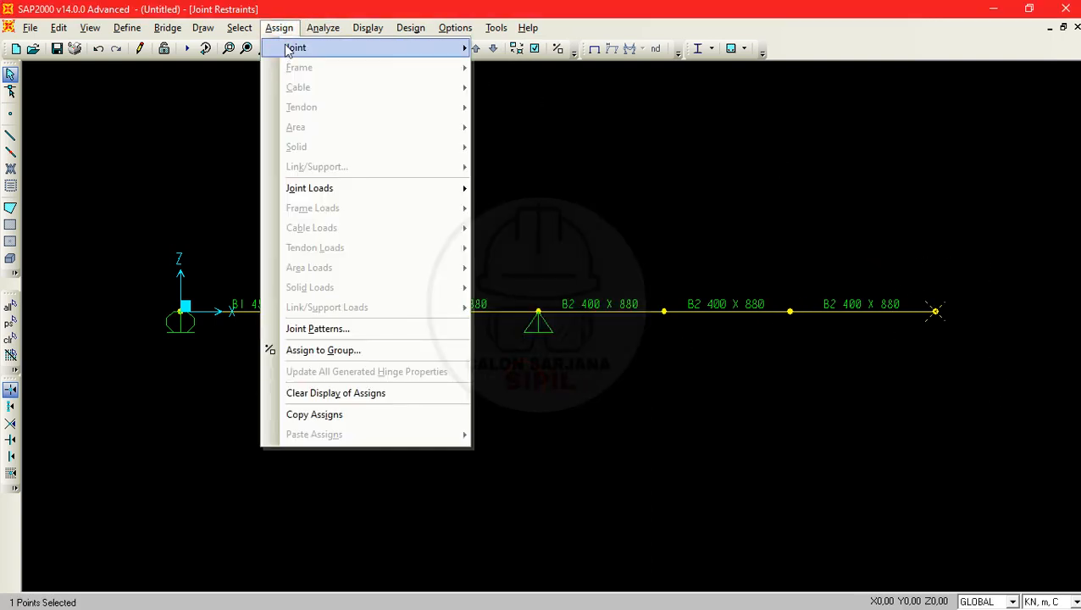
{"action": "mouse_move", "coordinate": [292, 48]}
{"action": "left_click", "coordinate": [519, 48]}
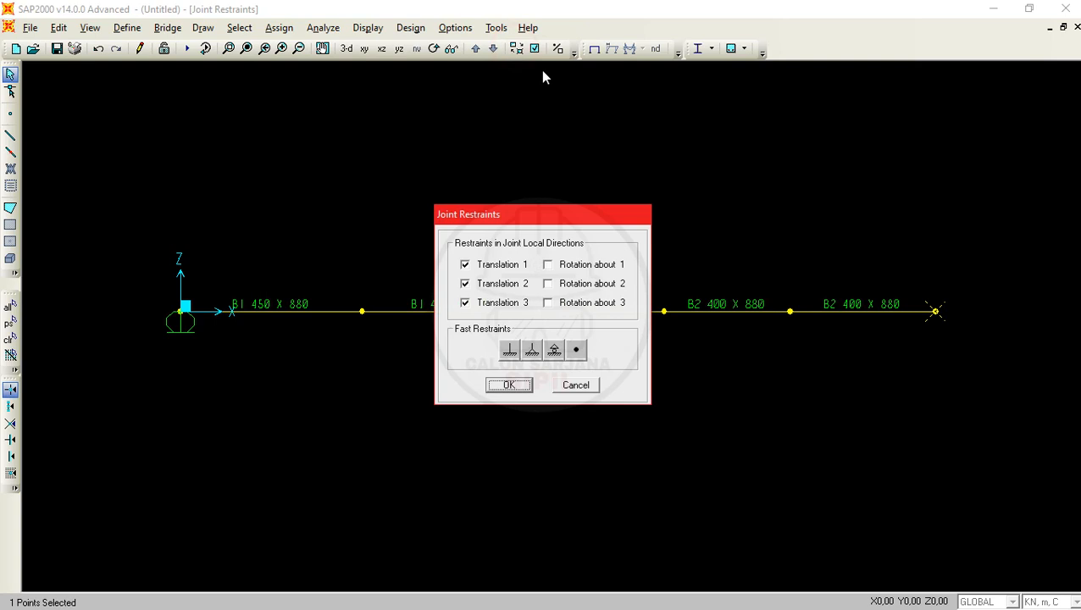
{"action": "left_click", "coordinate": [510, 350]}
{"action": "left_click", "coordinate": [513, 387]}
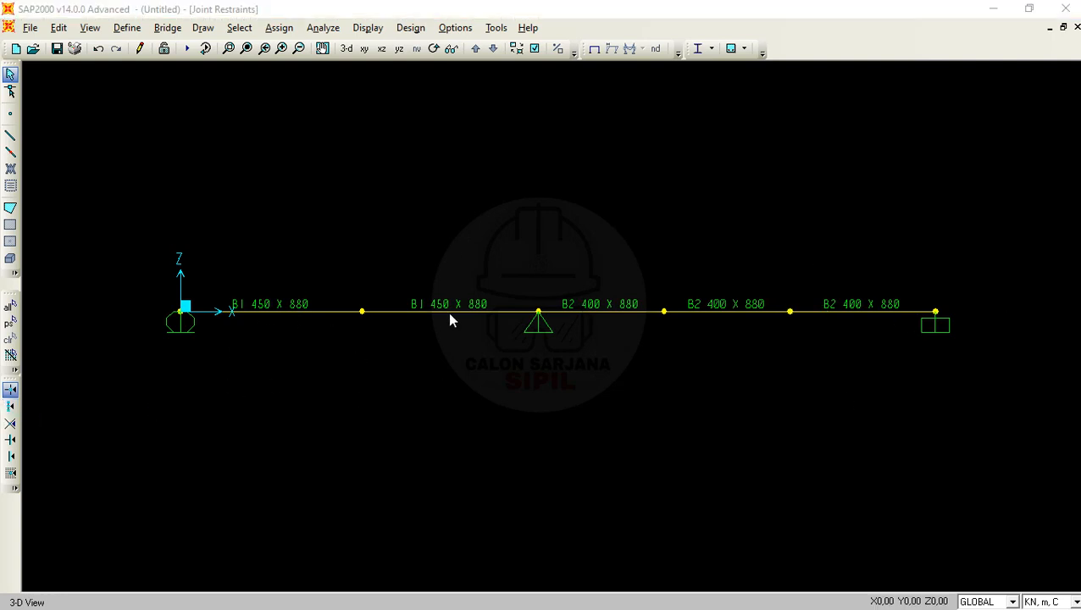
- Switch to the PDF problem to check the w1, w2 and P1 loads, and return to SAP2000
{"action": "key", "text": "alt+Tab"}
{"action": "scroll", "coordinate": [540, 283], "scroll_direction": "up", "scroll_amount": 3}
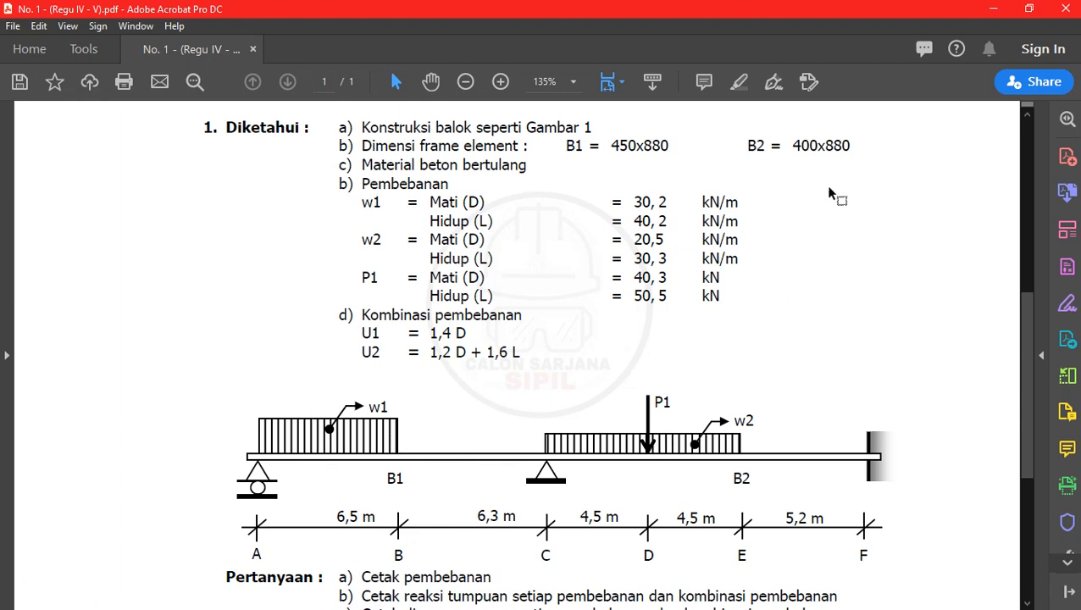
{"action": "left_click", "coordinate": [996, 8]}
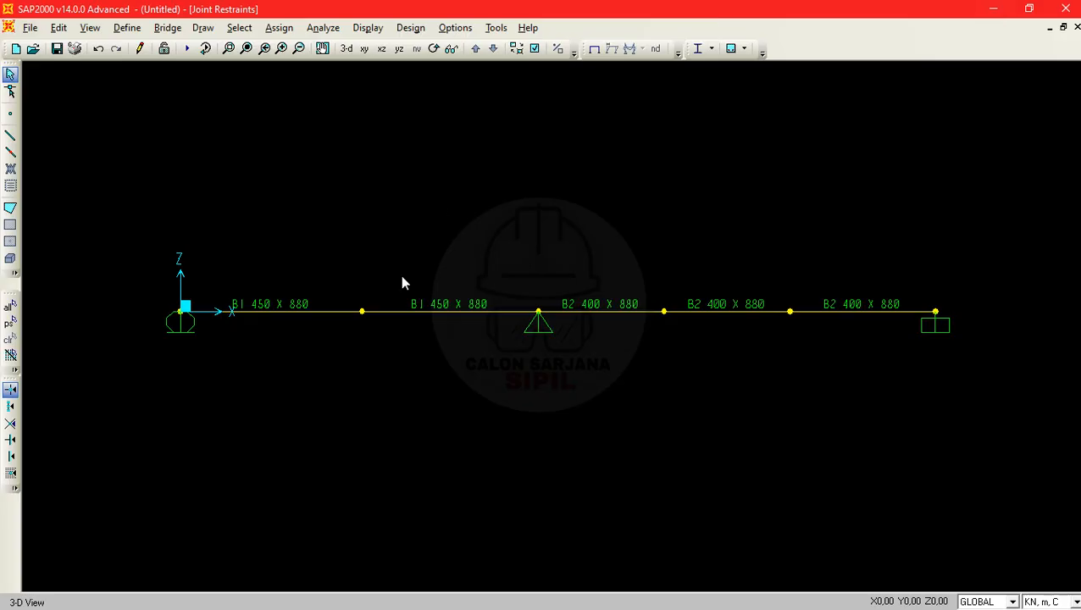
- Set up a distributed load on the first B1 frame with pattern MATI - TAMBAHAN, Add to Existing Loads and GLOBAL coordinates
{"action": "left_click_drag", "start_coordinate": [302, 362], "coordinate": [266, 242]}
{"action": "left_click", "coordinate": [272, 28]}
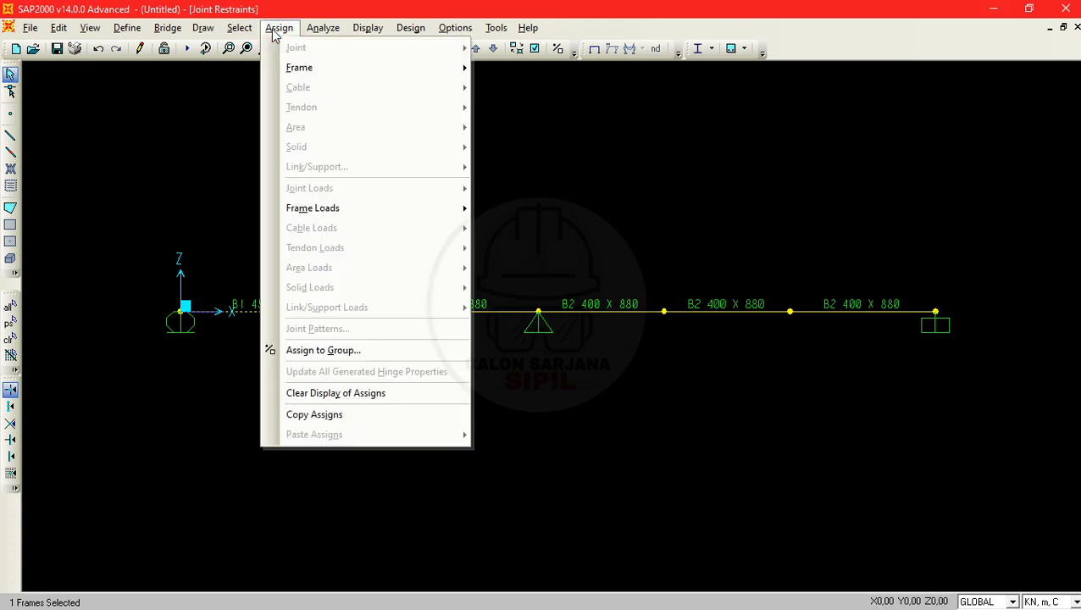
{"action": "mouse_move", "coordinate": [393, 217]}
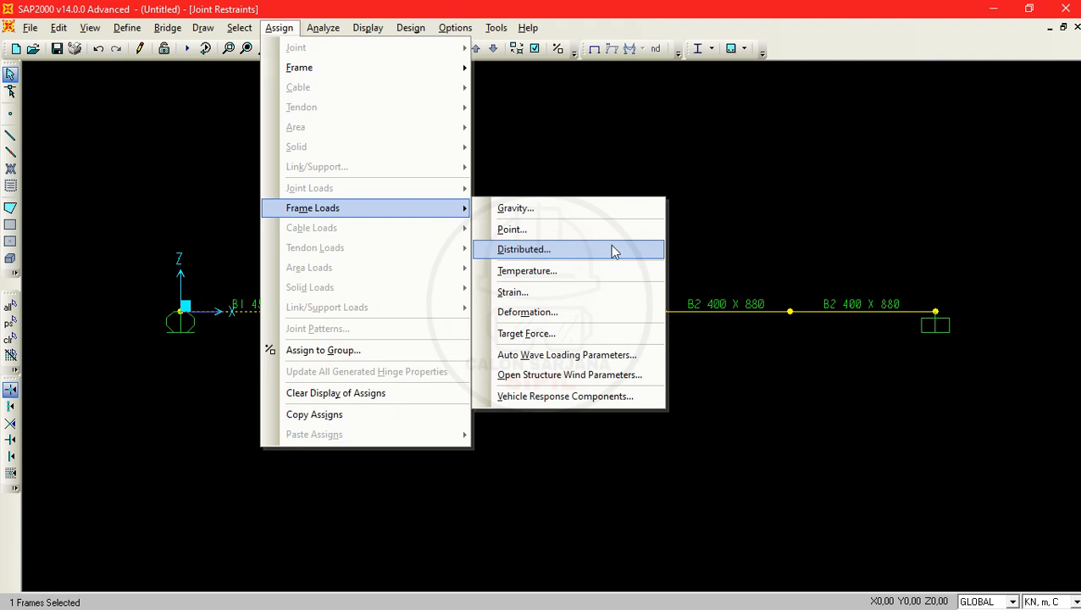
{"action": "left_click", "coordinate": [583, 249]}
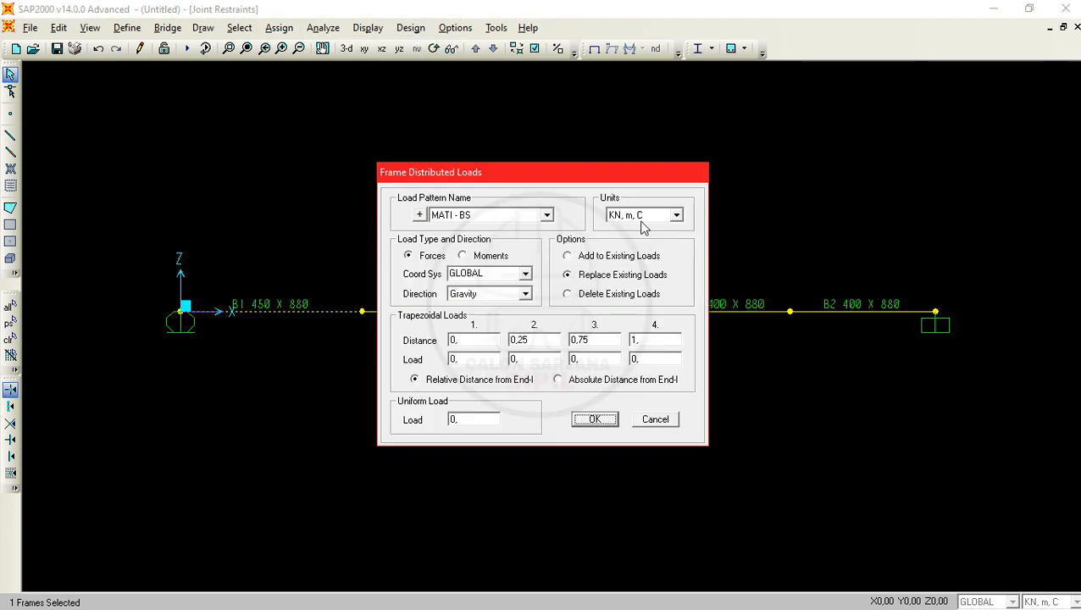
{"action": "left_click", "coordinate": [536, 219]}
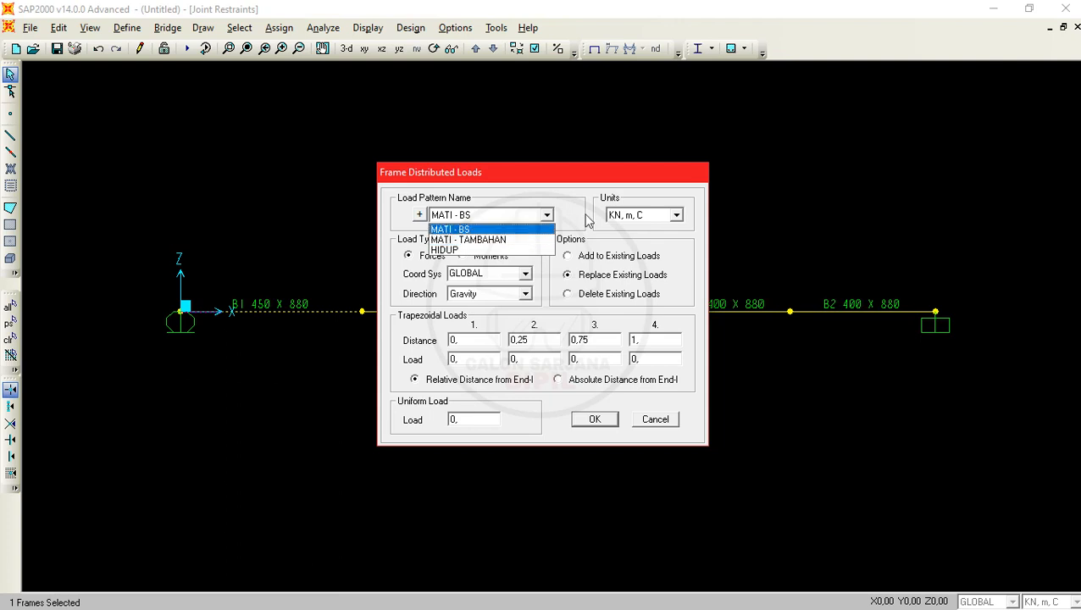
{"action": "left_click", "coordinate": [490, 242]}
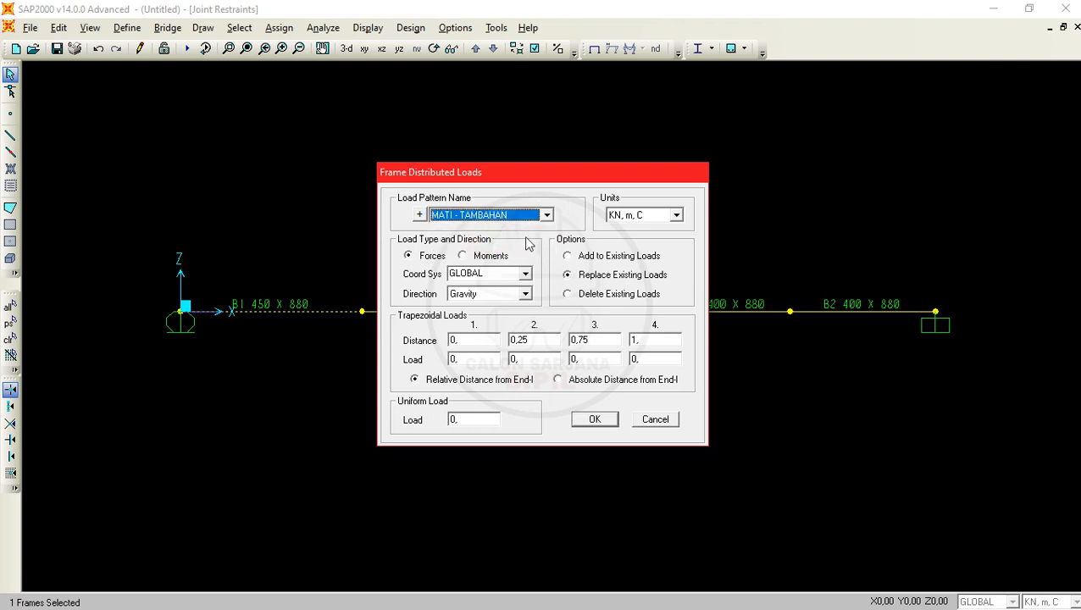
{"action": "left_click", "coordinate": [638, 257]}
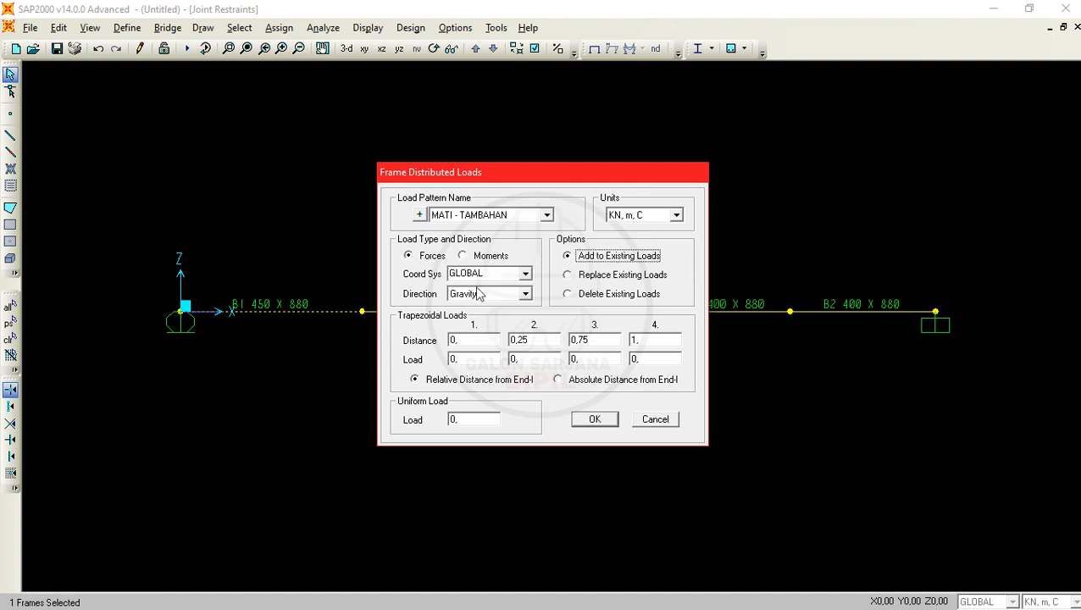
{"action": "left_click", "coordinate": [517, 274]}
{"action": "left_click", "coordinate": [525, 274]}
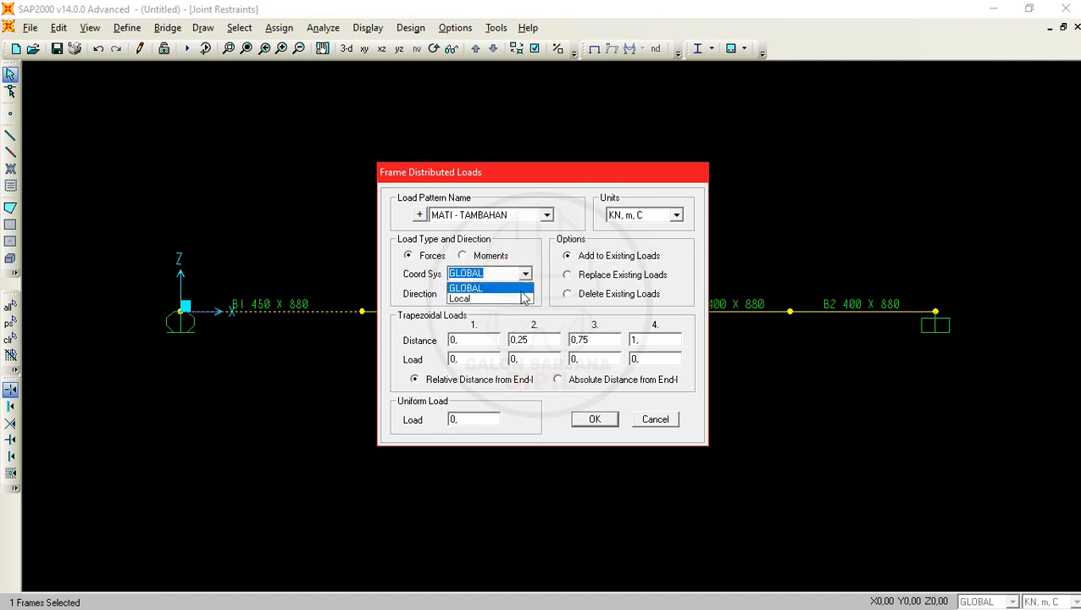
{"action": "left_click", "coordinate": [525, 274]}
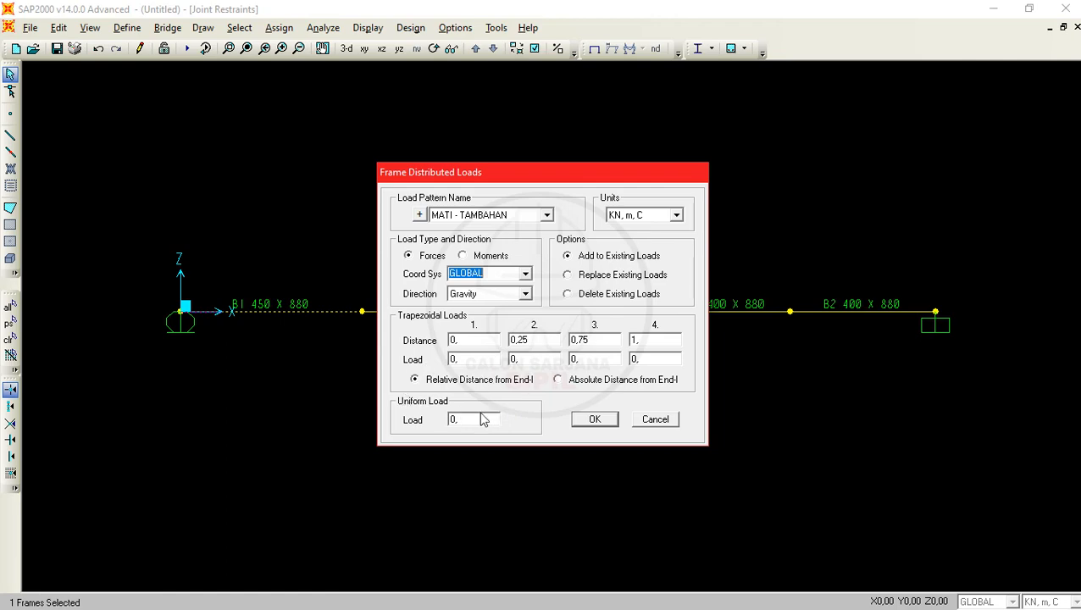
- Check the dead load of w1 in the PDF problem and apply it in SAP2000 as a uniform load of 30,2 kN/m
{"action": "key", "text": "alt+Tab"}
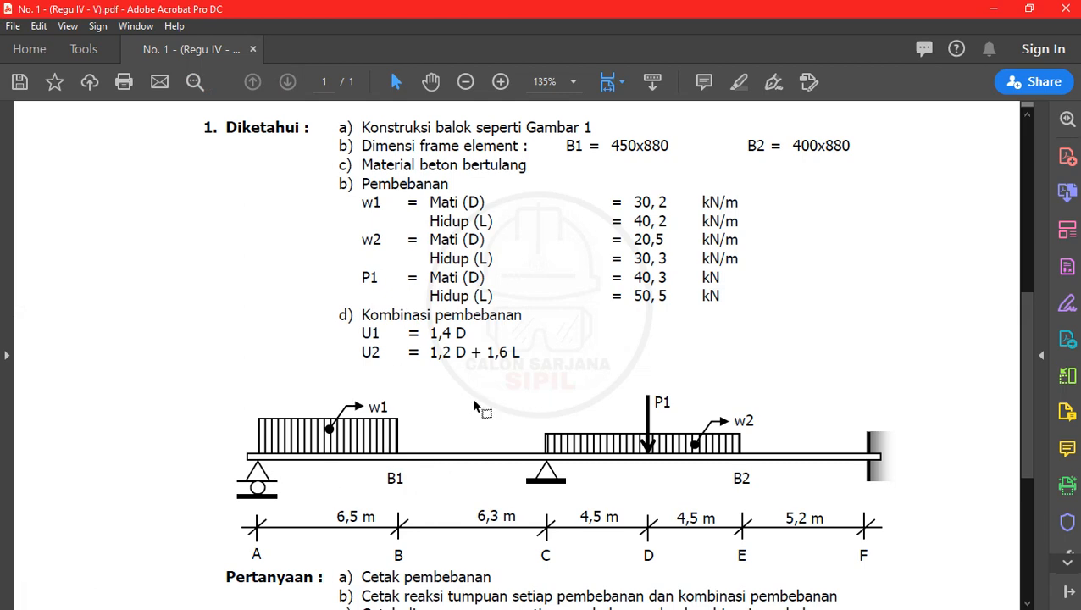
{"action": "left_click", "coordinate": [993, 8]}
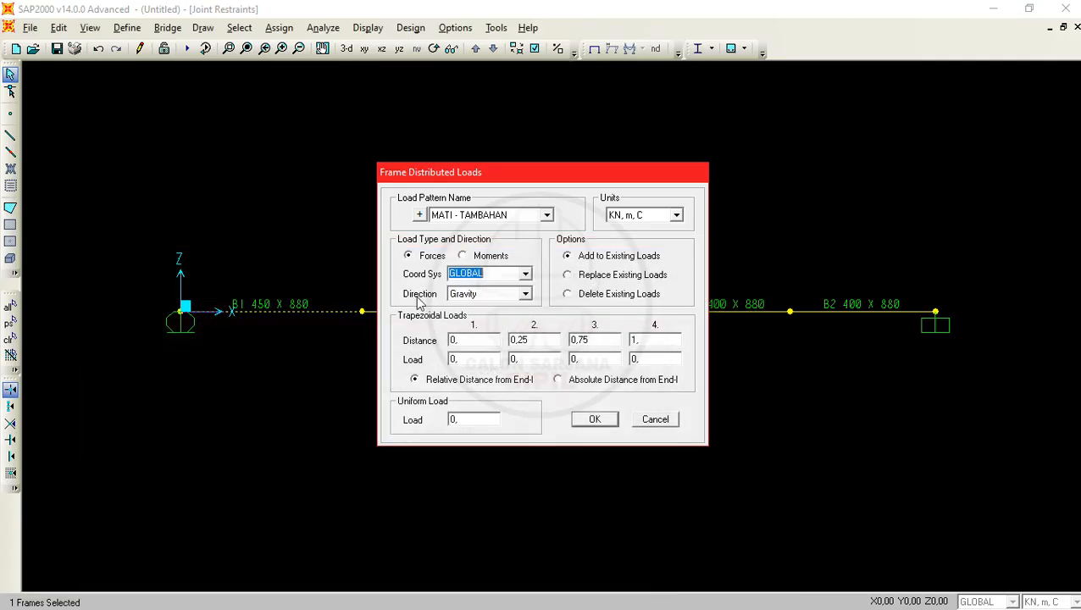
{"action": "left_click", "coordinate": [473, 417]}
{"action": "left_click", "coordinate": [456, 418]}
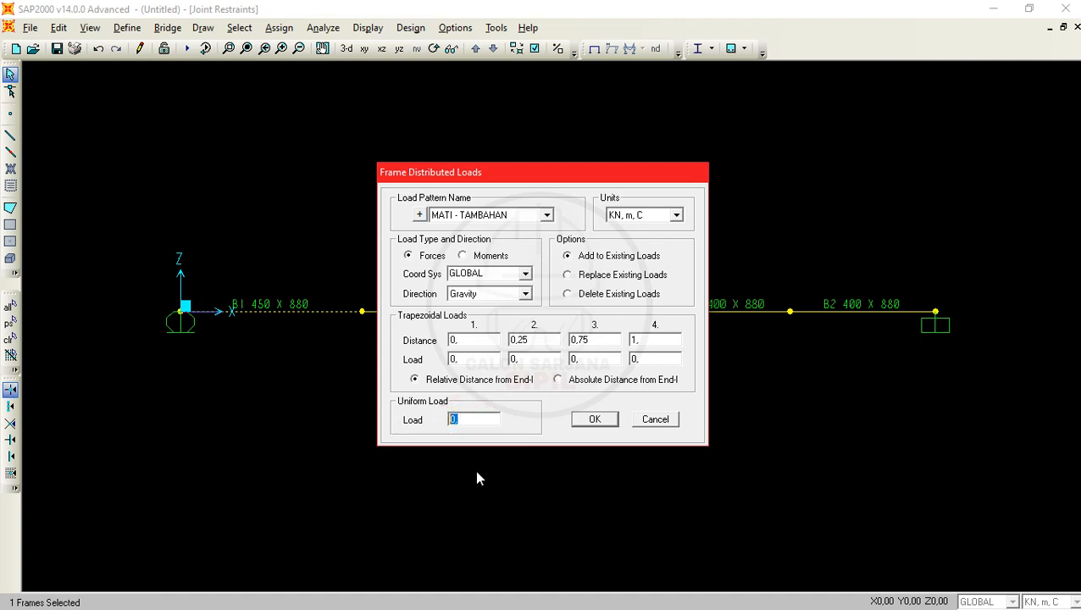
{"action": "type", "text": "30,2"}
{"action": "left_click", "coordinate": [583, 420]}
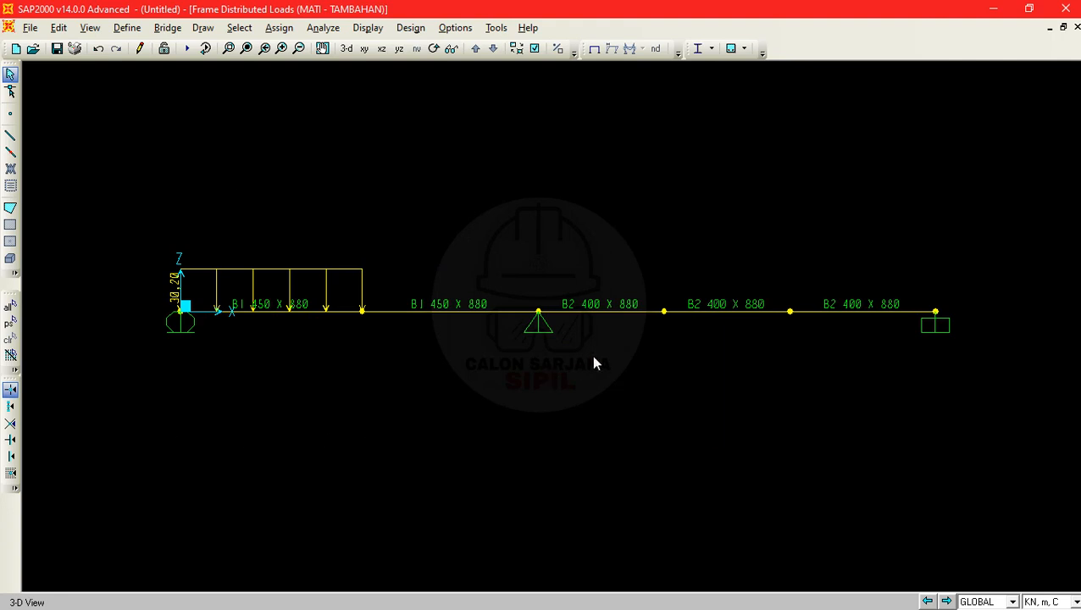
- Check the dead load and span of w2 in the PDF problem, and return to SAP2000
{"action": "key", "text": "alt+Tab"}
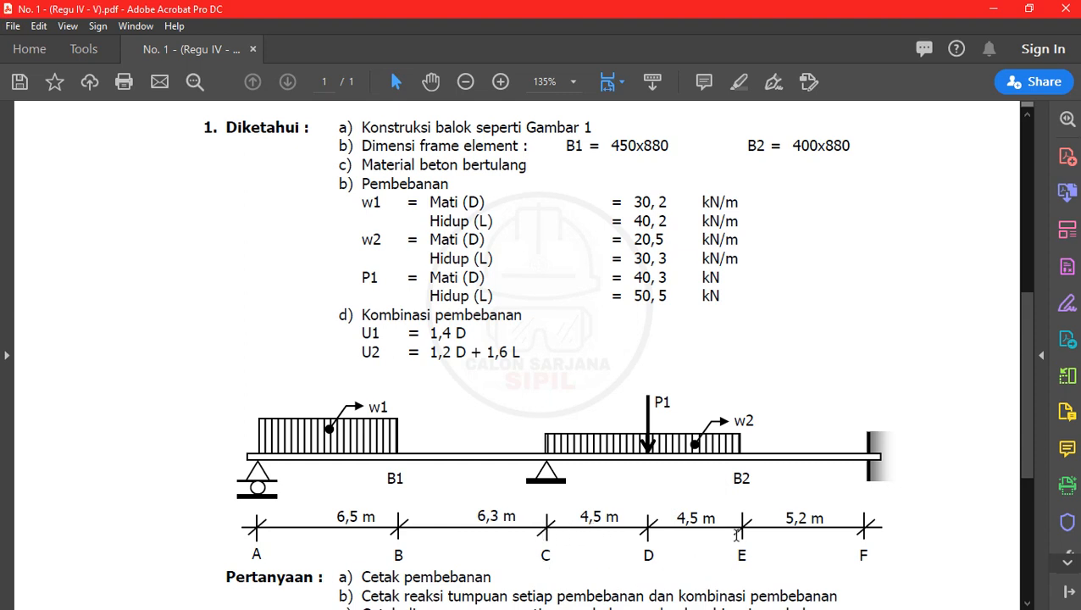
{"action": "left_click", "coordinate": [988, 8]}
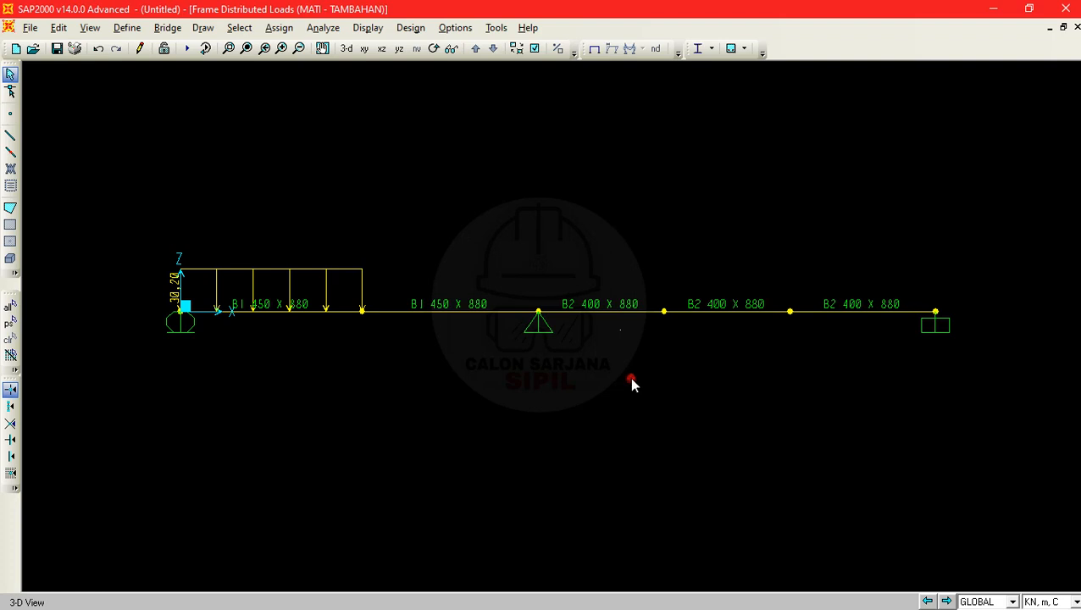
{"action": "left_click_drag", "start_coordinate": [631, 379], "coordinate": [567, 199]}
{"action": "left_click_drag", "start_coordinate": [753, 362], "coordinate": [698, 192]}
{"action": "key", "text": "ctrl+q"}
- Set up a distributed MATI - TAMBAHAN load on the two B2 frames between C and E, using Add to Existing Loads
{"action": "left_click_drag", "start_coordinate": [640, 374], "coordinate": [586, 238]}
{"action": "left_click_drag", "start_coordinate": [733, 329], "coordinate": [692, 250]}
{"action": "left_click", "coordinate": [279, 27]}
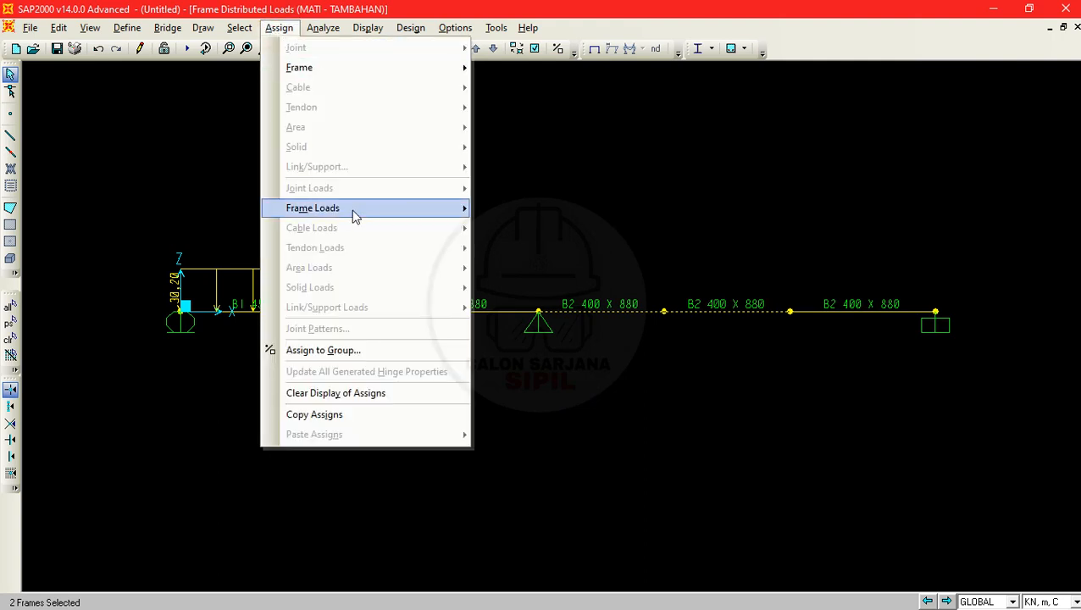
{"action": "mouse_move", "coordinate": [442, 211]}
{"action": "left_click", "coordinate": [575, 248]}
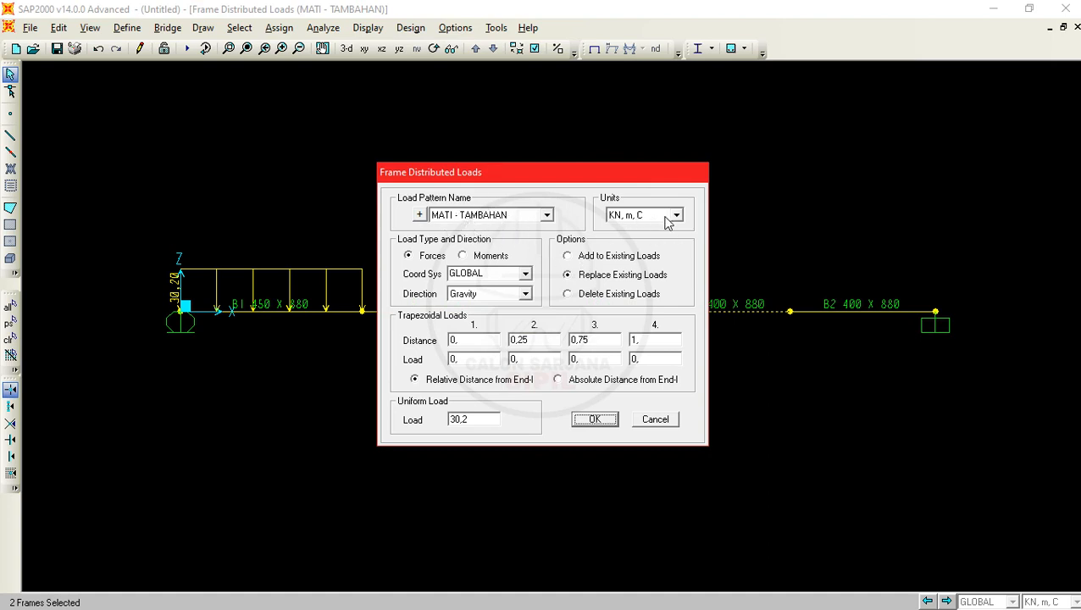
{"action": "left_click", "coordinate": [619, 255]}
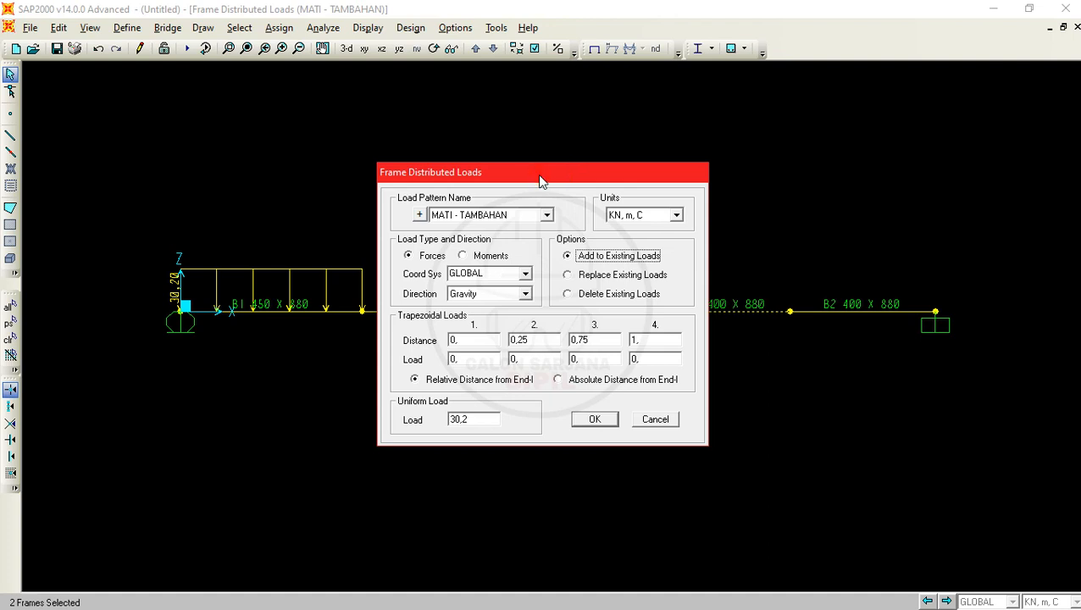
{"action": "left_click_drag", "start_coordinate": [541, 179], "coordinate": [337, 175]}
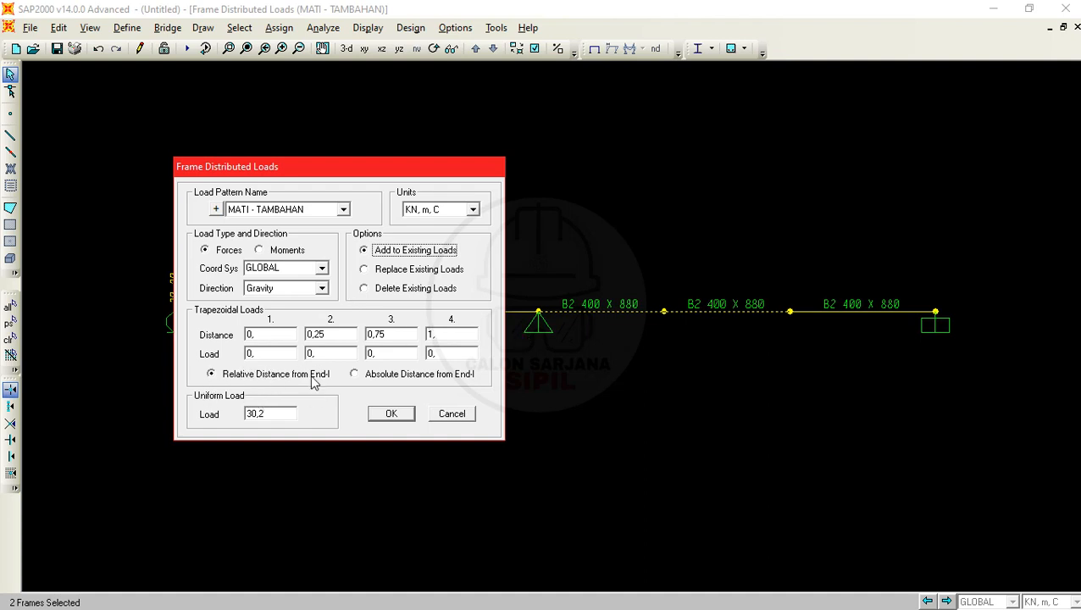
- Switch the trapezoidal load distances to absolute from End-I and back to relative
{"action": "left_click", "coordinate": [399, 378]}
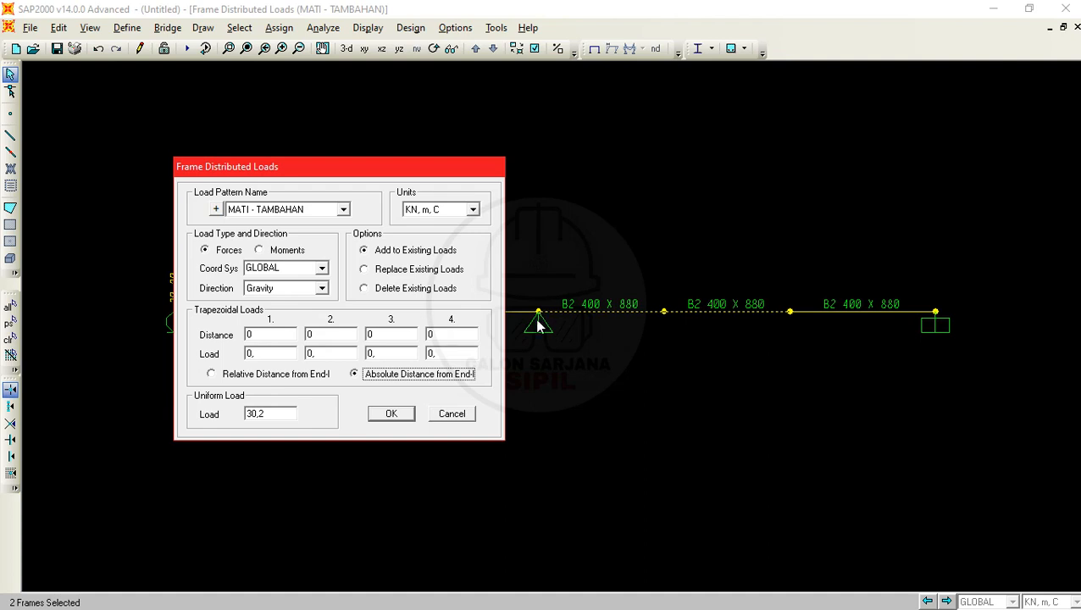
{"action": "left_click", "coordinate": [789, 310]}
{"action": "left_click", "coordinate": [259, 375]}
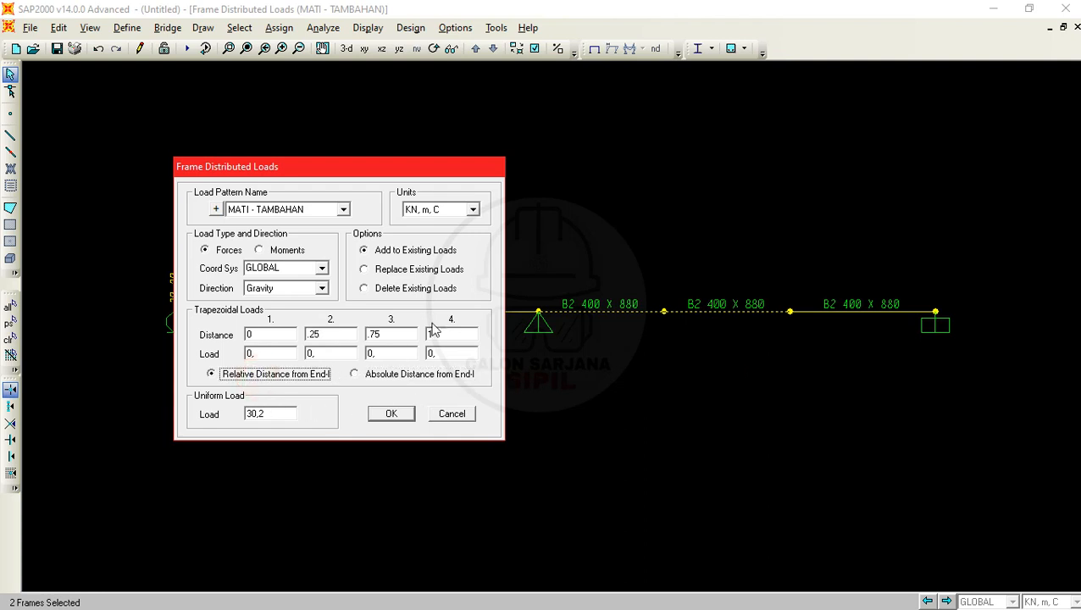
- Check the dead load of w2 in the PDF problem again and return to the load assignment in SAP2000
{"action": "key", "text": "alt+Tab"}
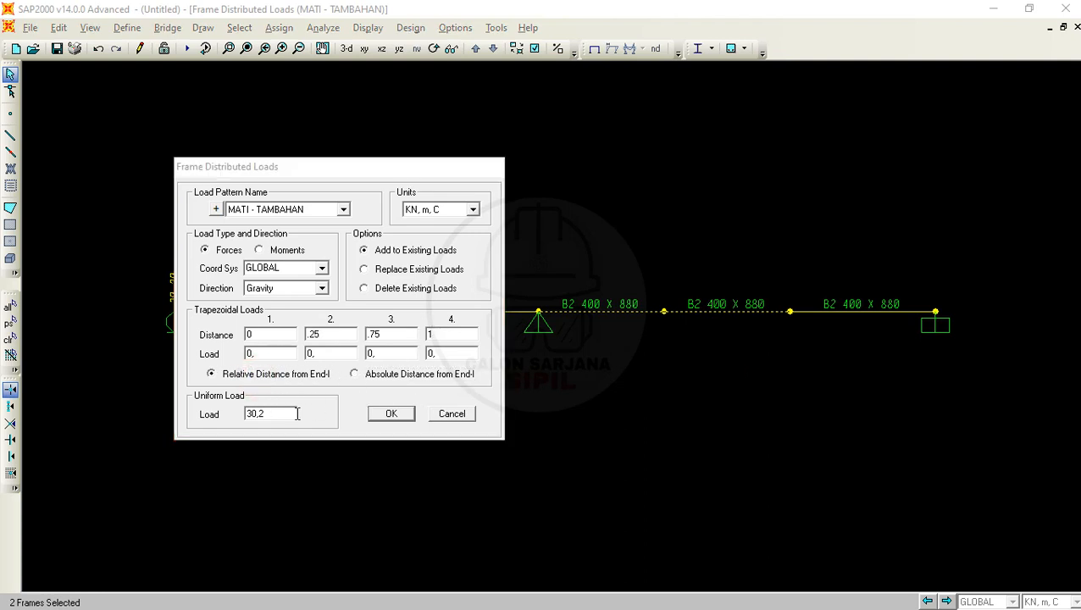
{"action": "left_click", "coordinate": [445, 254]}
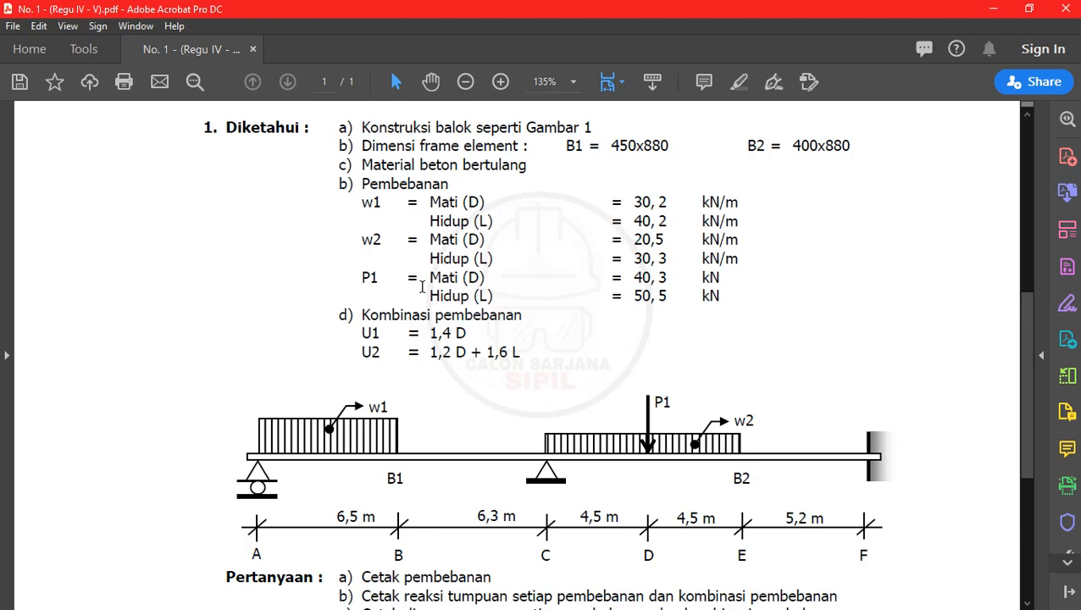
{"action": "left_click", "coordinate": [992, 8]}
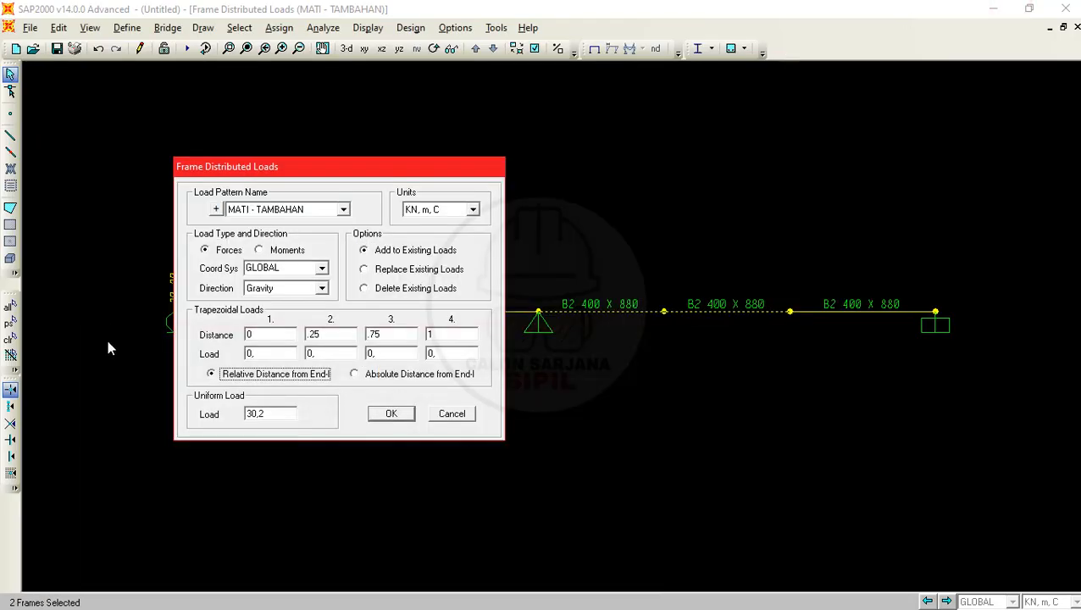
- Try to apply a uniform load of 20,5 kN/m to the two selected B2 frames
{"action": "left_click_drag", "start_coordinate": [286, 411], "coordinate": [163, 410]}
{"action": "type", "text": "2"}
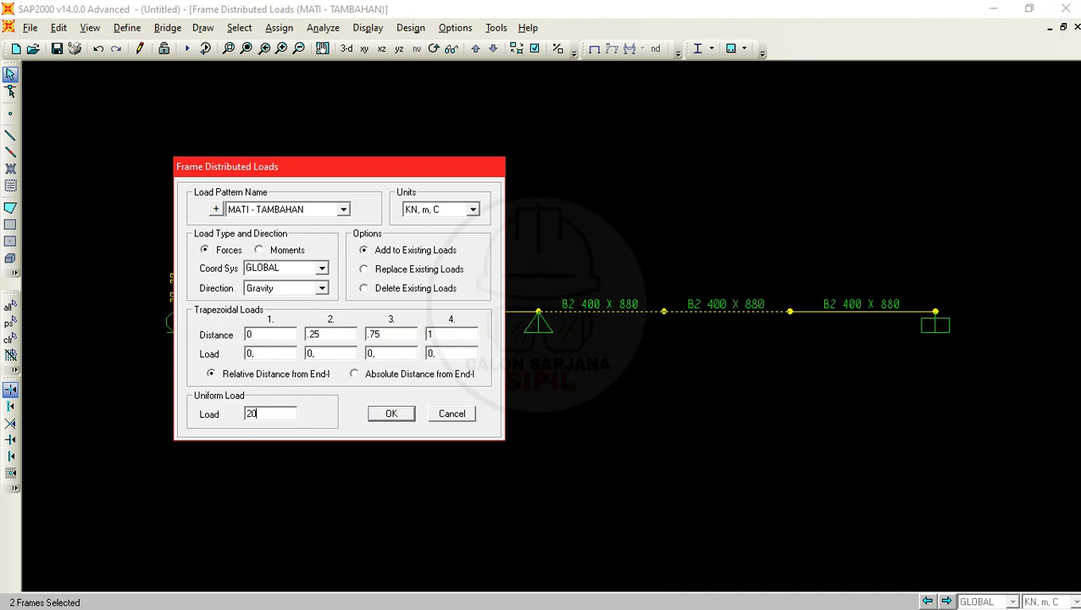
{"action": "left_click", "coordinate": [378, 415]}
{"action": "left_click", "coordinate": [381, 414]}
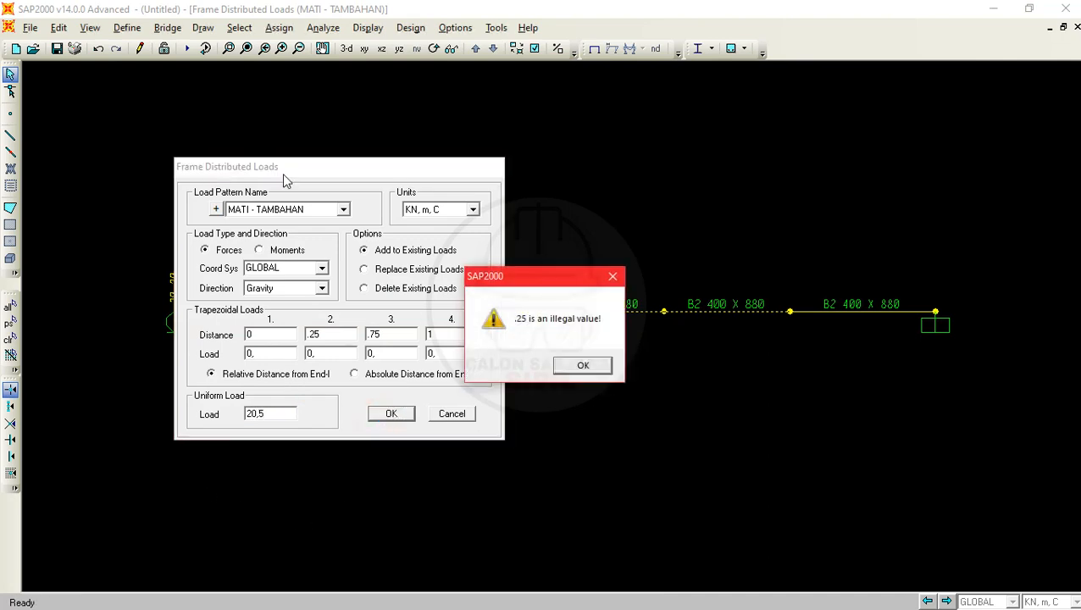
{"action": "left_click", "coordinate": [583, 365]}
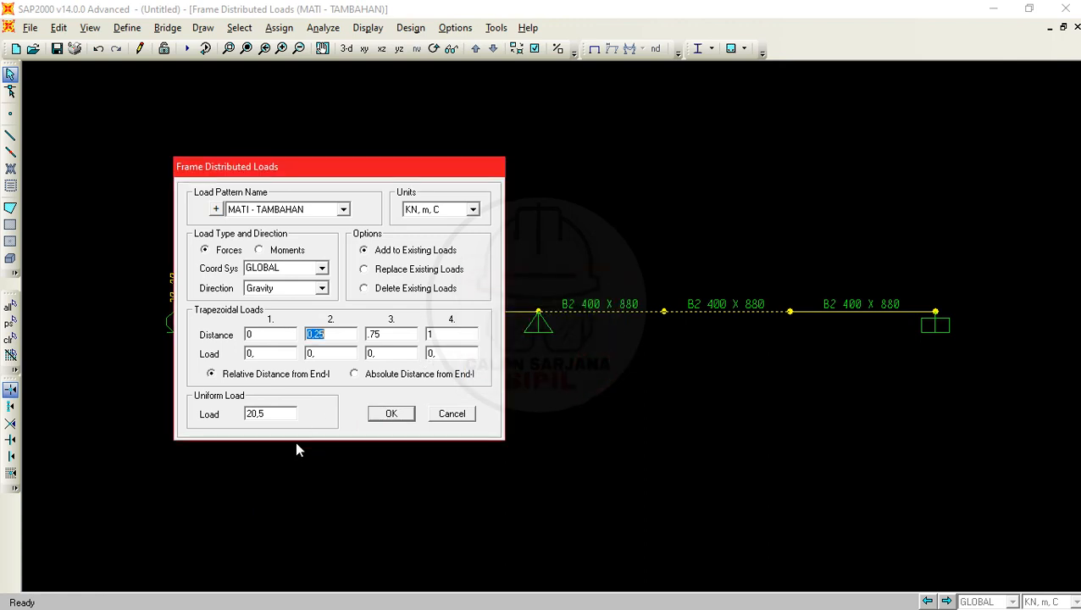
- Try to correct the trapezoidal distances with 0,25 and 0,75 and reset them to relative, then close the distributed load dialog
{"action": "type", "text": "0,25"}
{"action": "left_click", "coordinate": [296, 416]}
{"action": "left_click", "coordinate": [398, 415]}
{"action": "left_click", "coordinate": [561, 373]}
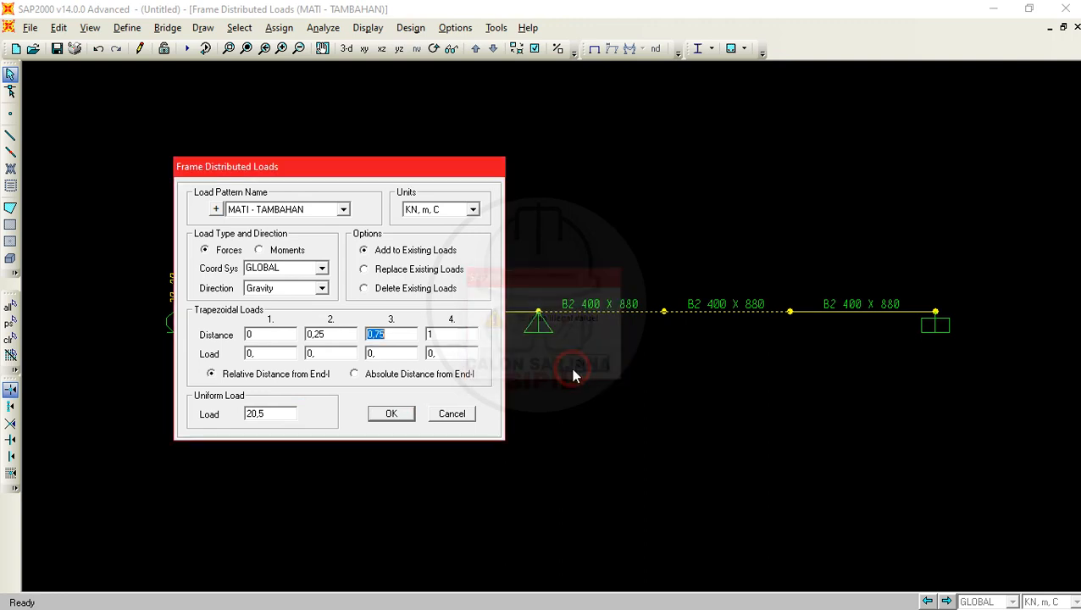
{"action": "left_click", "coordinate": [384, 380]}
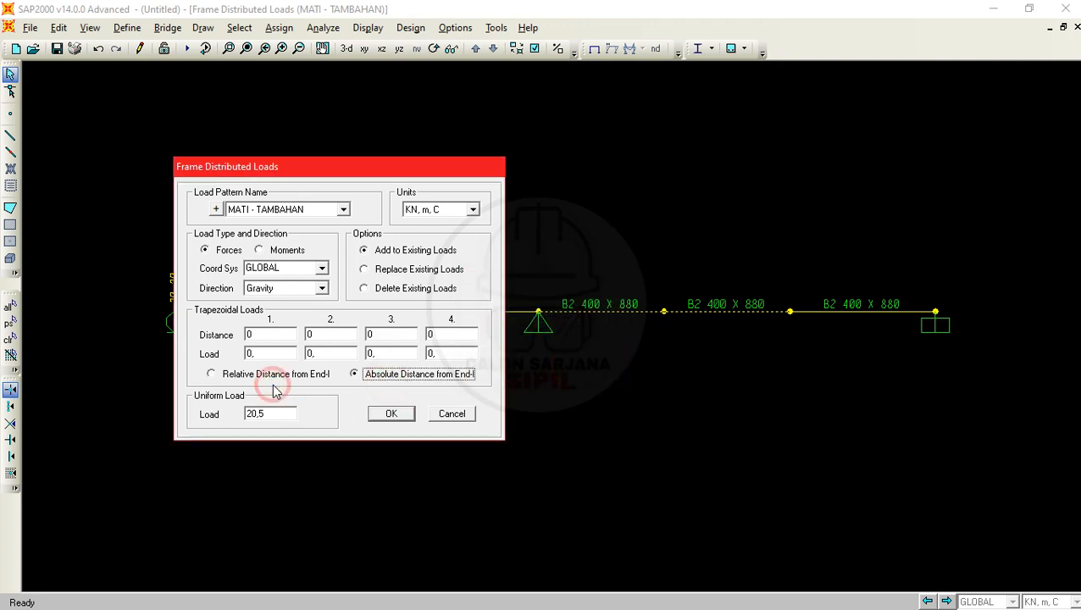
{"action": "left_click", "coordinate": [272, 380]}
{"action": "left_click", "coordinate": [407, 414]}
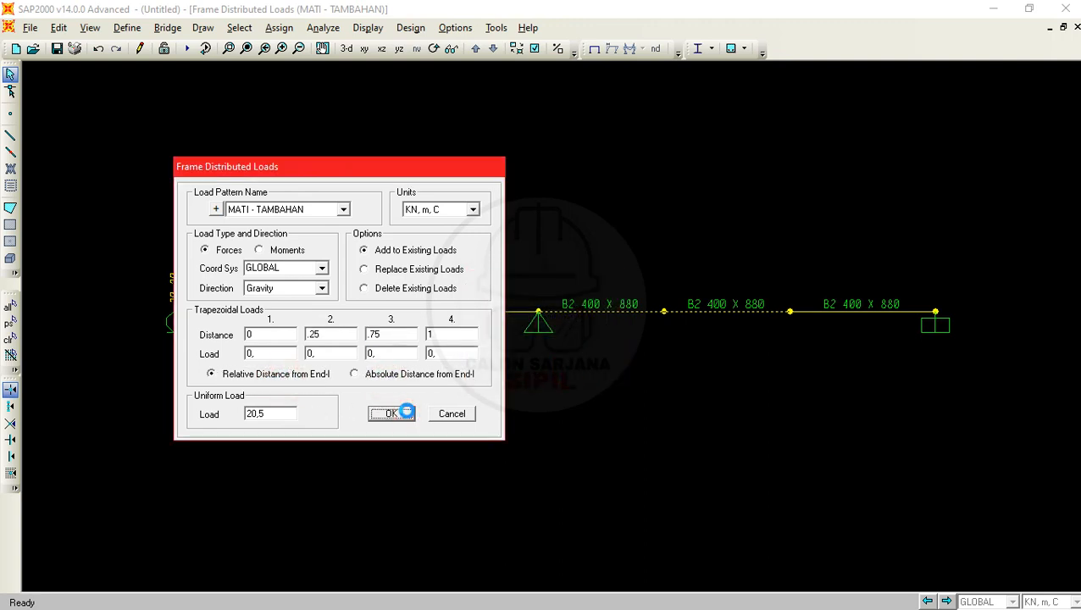
{"action": "left_click", "coordinate": [586, 374]}
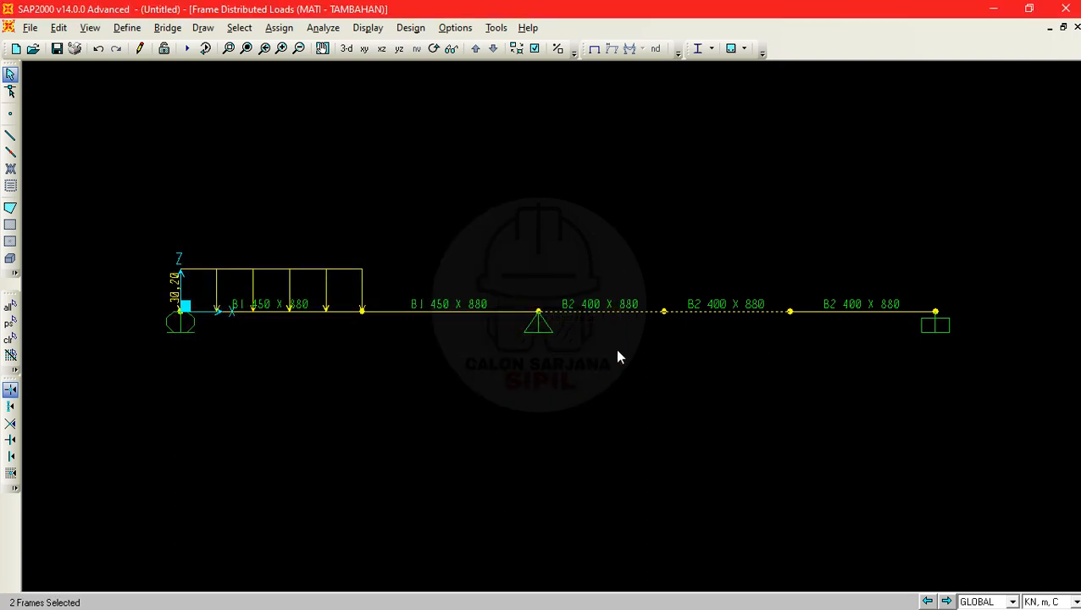
- Assign a uniform MATI - TAMBAHAN gravity load of 20,5 kN/m to the two B2 frames between C and E
{"action": "left_click_drag", "start_coordinate": [576, 373], "coordinate": [577, 251]}
{"action": "left_click_drag", "start_coordinate": [613, 355], "coordinate": [512, 194]}
{"action": "key", "text": "ctrl+q"}
{"action": "left_click", "coordinate": [625, 340]}
{"action": "left_click", "coordinate": [278, 27]}
{"action": "mouse_move", "coordinate": [373, 207]}
{"action": "left_click", "coordinate": [539, 248]}
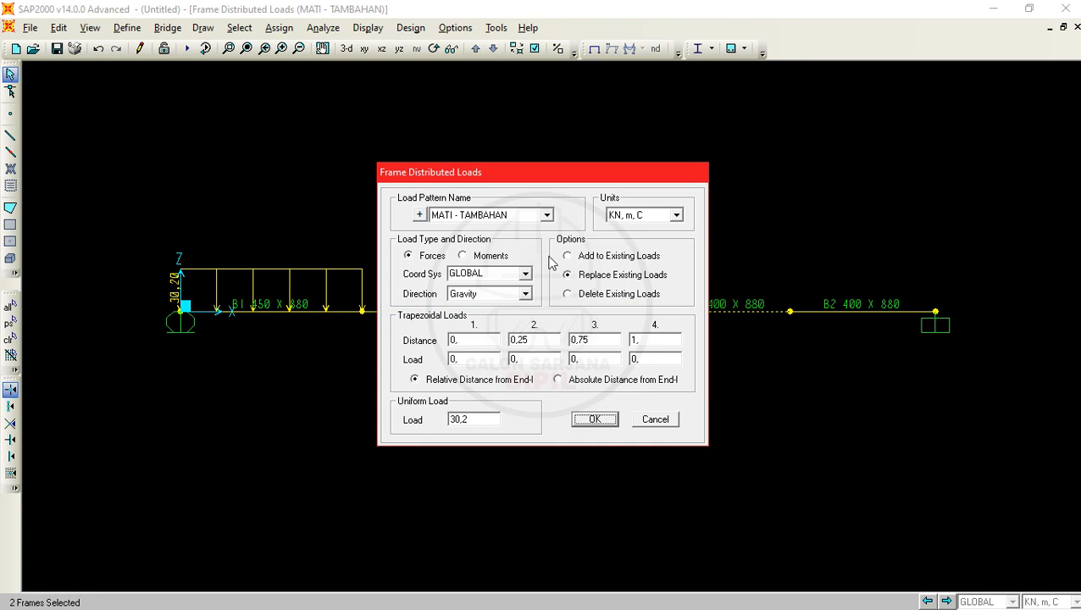
{"action": "left_click", "coordinate": [490, 417]}
{"action": "left_click_drag", "start_coordinate": [471, 418], "coordinate": [441, 417]}
{"action": "type", "text": "20,5"}
{"action": "left_click", "coordinate": [597, 419]}
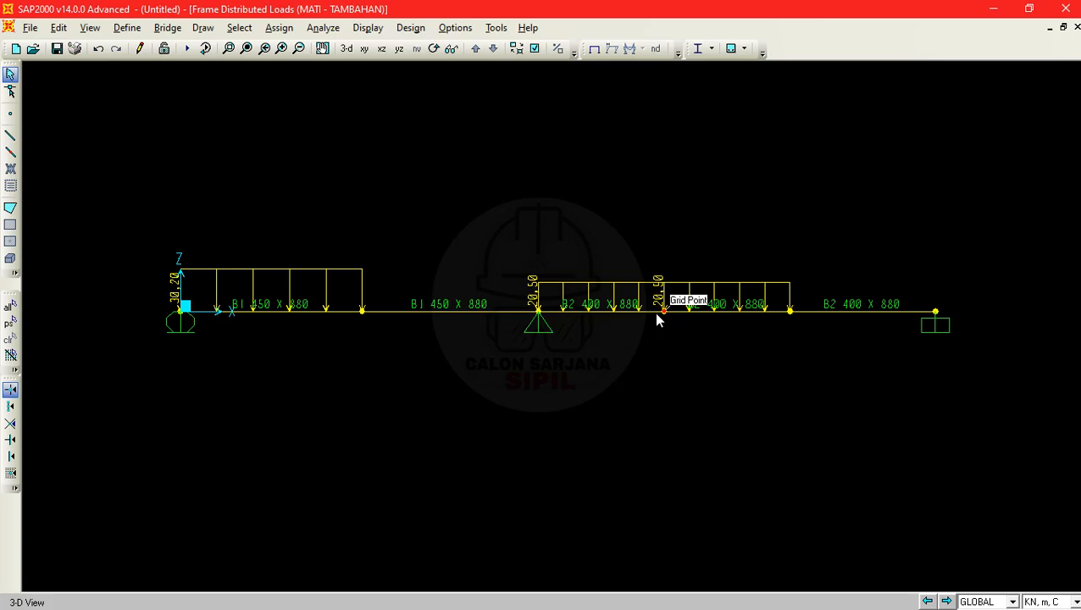
- Check the dead load and position of P1 in the PDF problem, and select joint D between the two loaded B2 frames in SAP2000
{"action": "key", "text": "alt+Tab"}
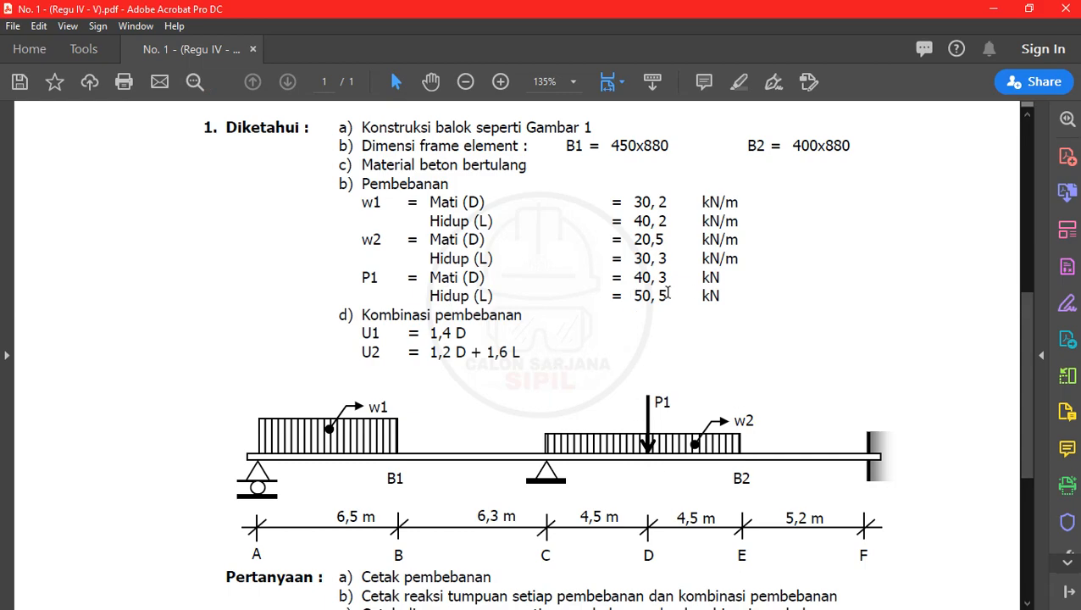
{"action": "left_click", "coordinate": [993, 8]}
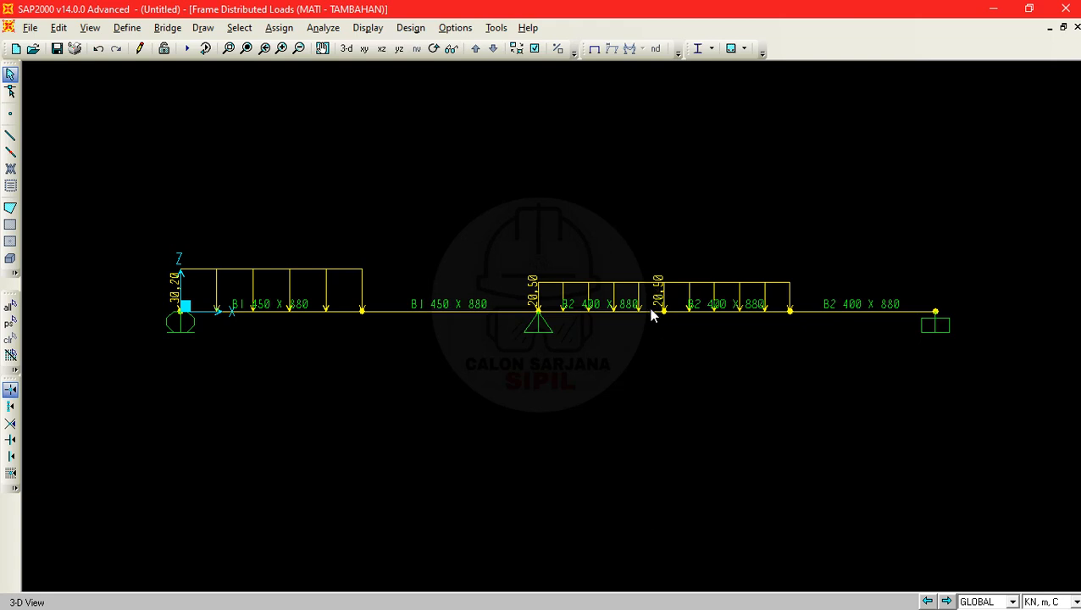
{"action": "left_click_drag", "start_coordinate": [671, 340], "coordinate": [674, 344]}
{"action": "key", "text": "ctrl+q"}
{"action": "left_click_drag", "start_coordinate": [631, 350], "coordinate": [600, 242]}
{"action": "left_click_drag", "start_coordinate": [726, 345], "coordinate": [694, 210]}
{"action": "key", "text": "ctrl+q"}
{"action": "left_click", "coordinate": [665, 312]}
- Set up a joint force at D with load pattern MATI - TAMBAHAN and Add to Existing Loads
{"action": "left_click", "coordinate": [279, 27]}
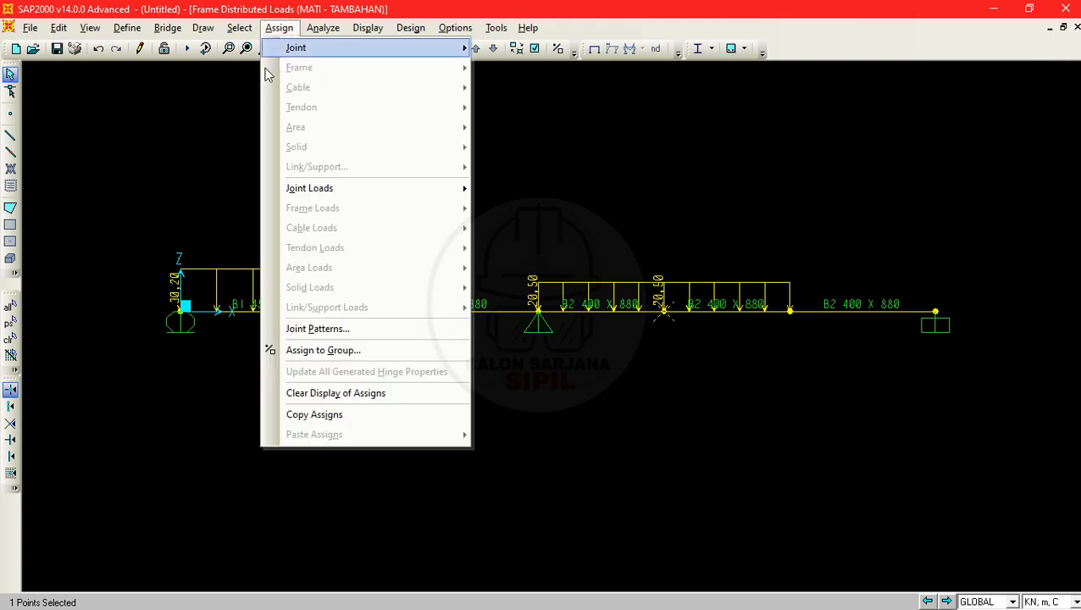
{"action": "mouse_move", "coordinate": [363, 187]}
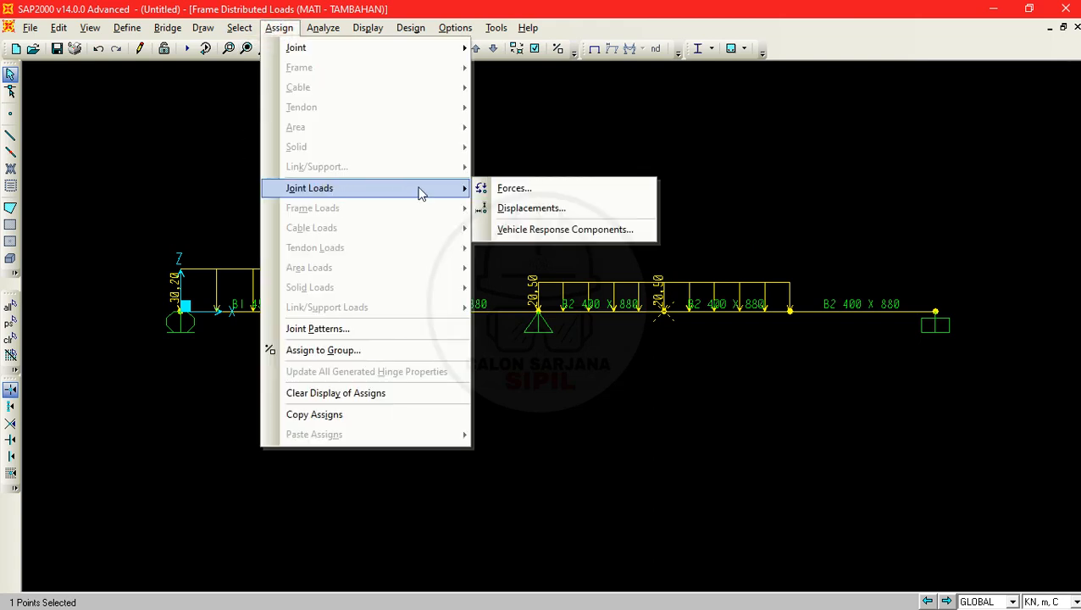
{"action": "left_click", "coordinate": [535, 190]}
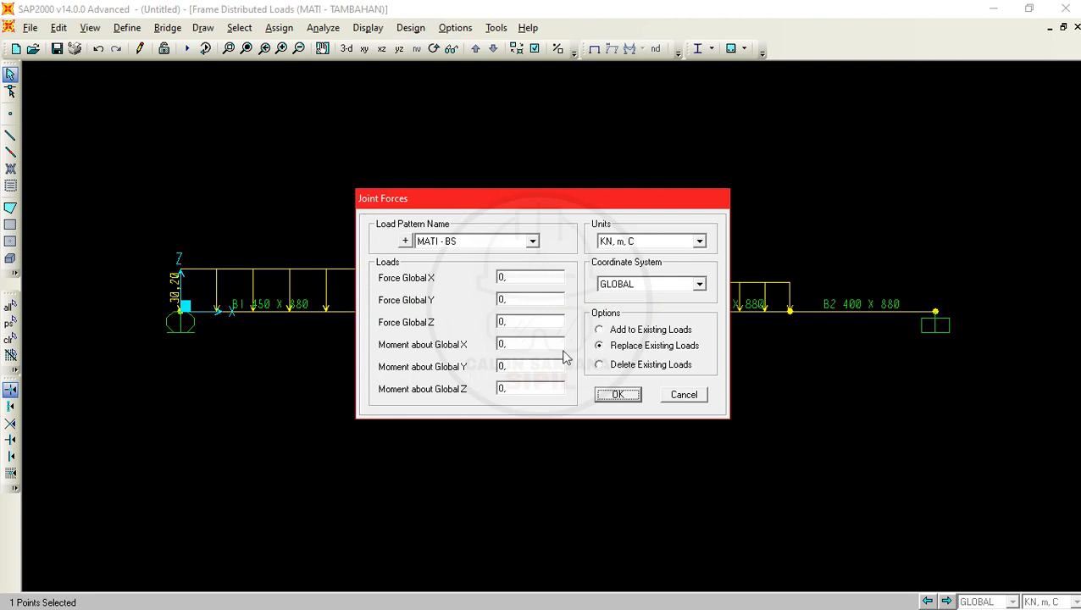
{"action": "left_click", "coordinate": [532, 242]}
{"action": "left_click", "coordinate": [445, 271]}
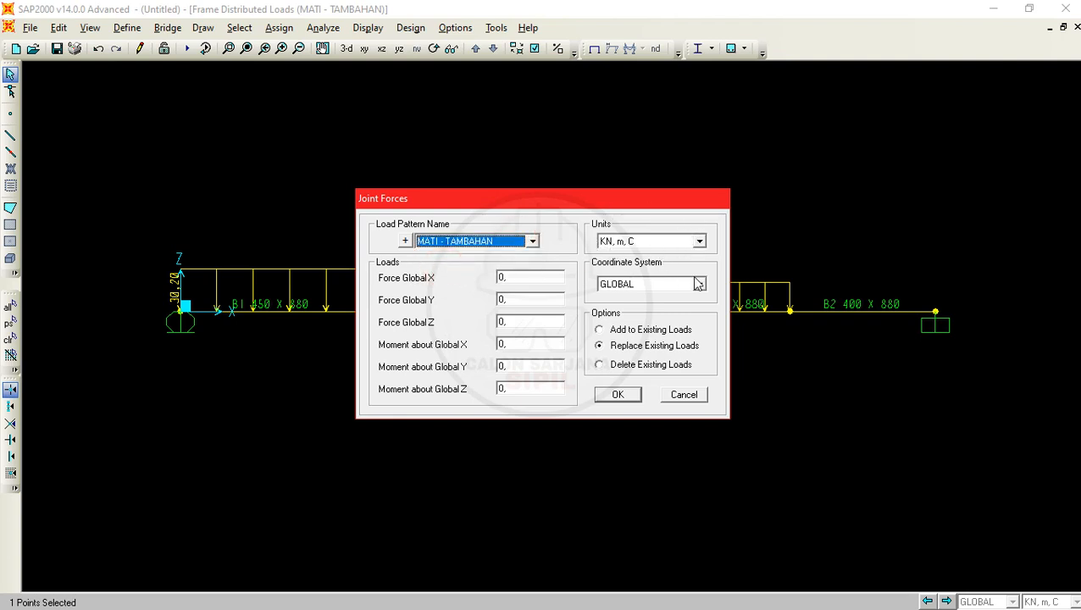
{"action": "left_click", "coordinate": [642, 330]}
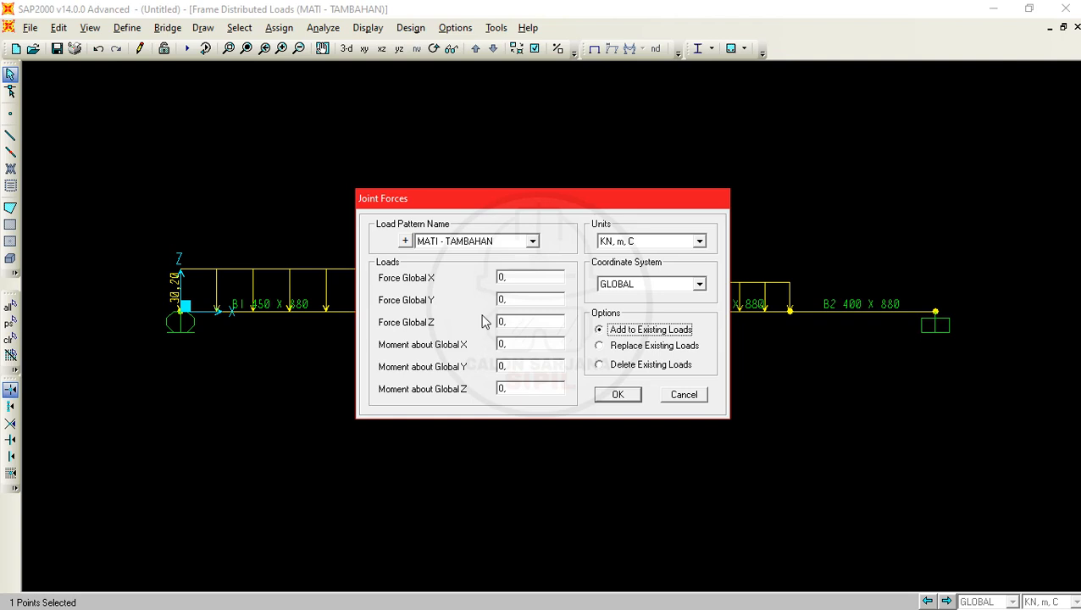
- Check the dead load of P1 in the PDF problem and apply it in SAP2000 as a downward Global Z force of 40,3 kN
{"action": "left_click", "coordinate": [515, 320]}
{"action": "double_click", "coordinate": [509, 322]}
{"action": "key", "text": "alt+Tab"}
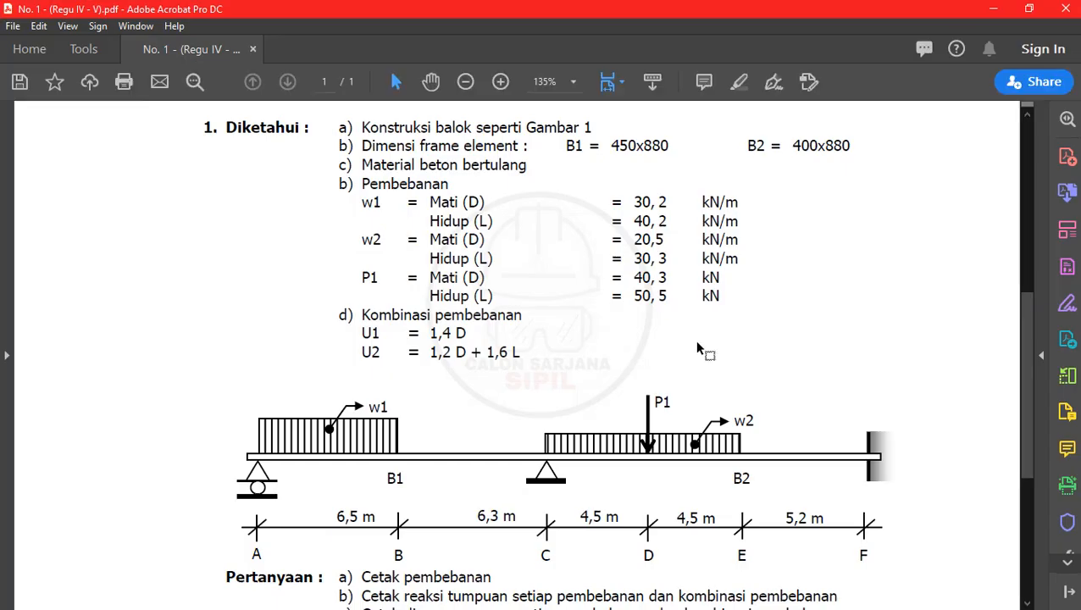
{"action": "left_click", "coordinate": [986, 8]}
{"action": "type", "text": "4"}
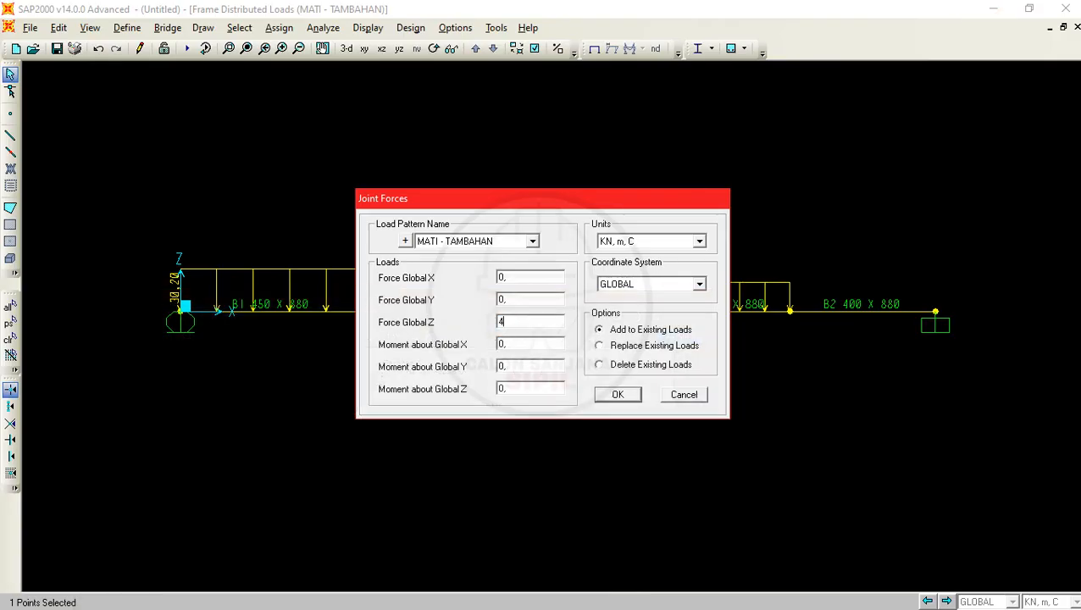
{"action": "type", "text": "40,3"}
{"action": "left_click", "coordinate": [632, 396]}
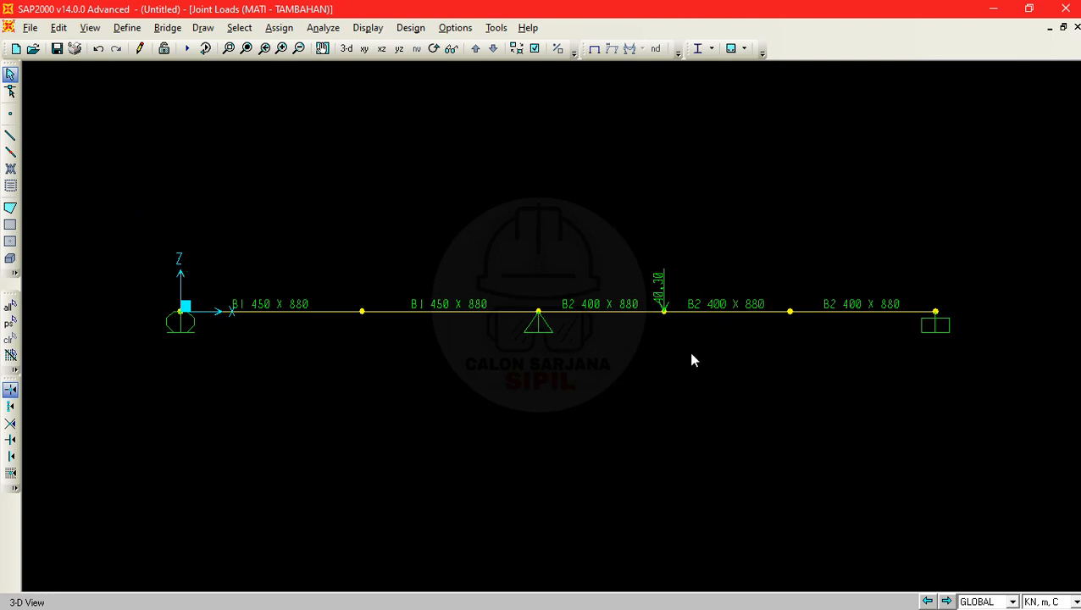
- Display the frame span loads of pattern MATI - TAMBAHAN together with the joint loads
{"action": "left_click", "coordinate": [367, 27]}
{"action": "mouse_move", "coordinate": [410, 69]}
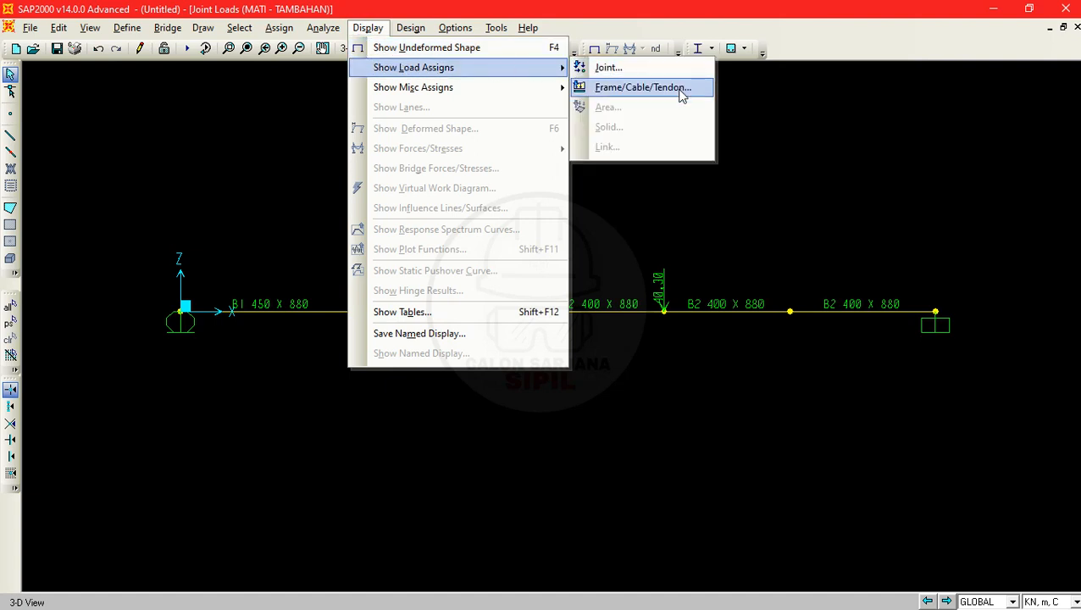
{"action": "left_click", "coordinate": [643, 87]}
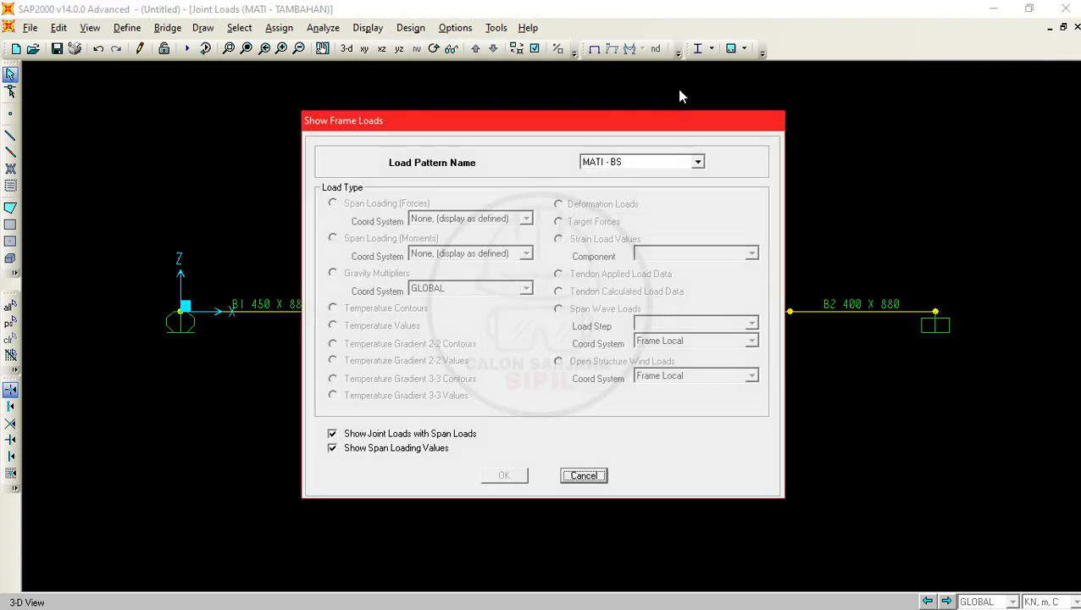
{"action": "left_click", "coordinate": [654, 162]}
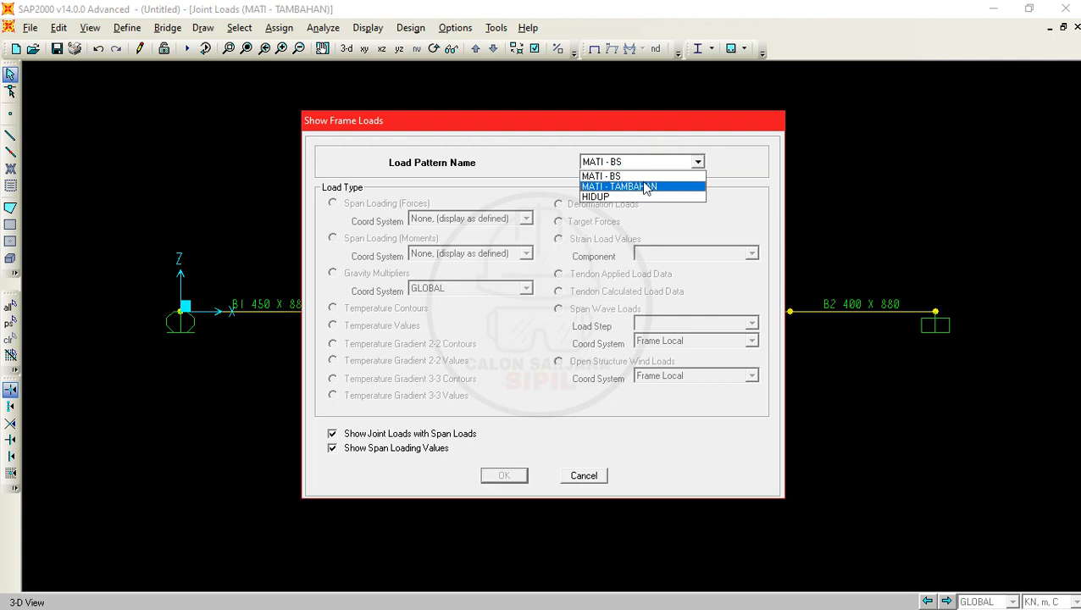
{"action": "left_click", "coordinate": [647, 186]}
{"action": "left_click", "coordinate": [509, 474]}
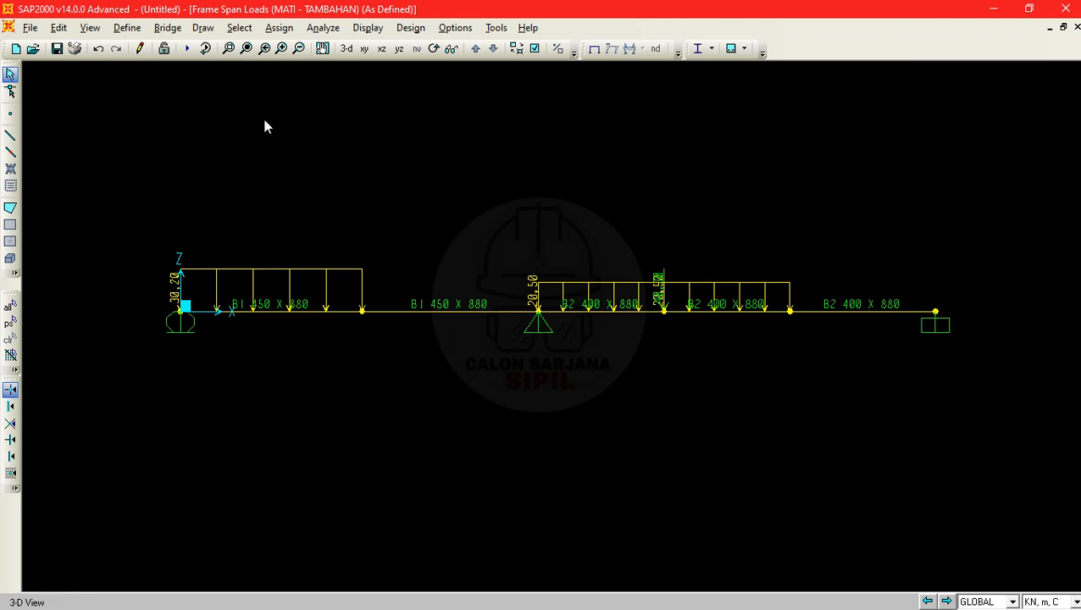
- Check the live load of w1 in the PDF problem, and select the first B1 frame at the roller support in SAP2000
{"action": "key", "text": "alt+Tab"}
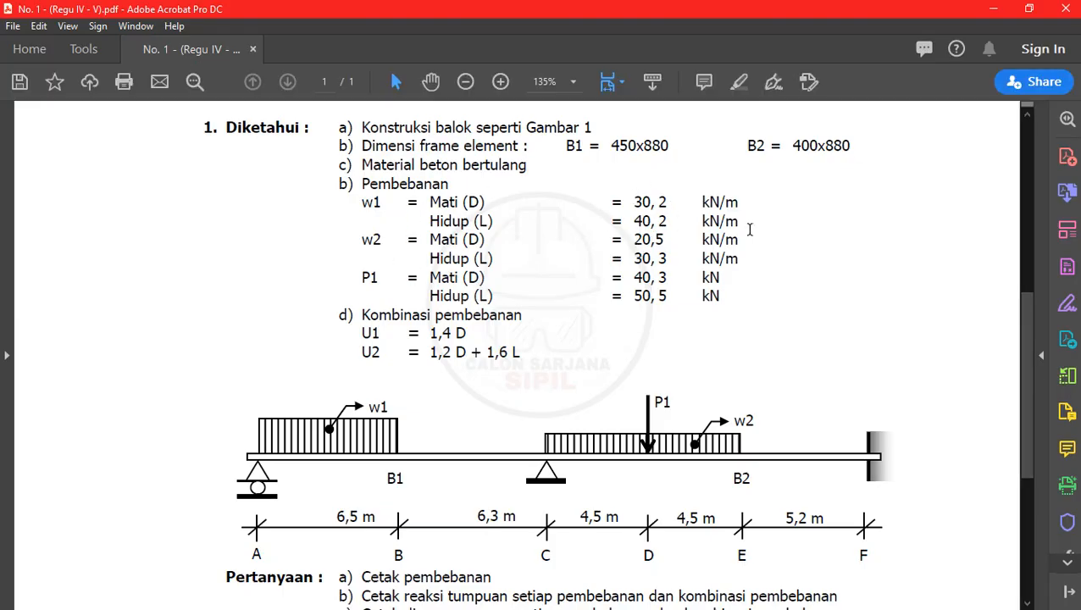
{"action": "key", "text": "alt+Tab"}
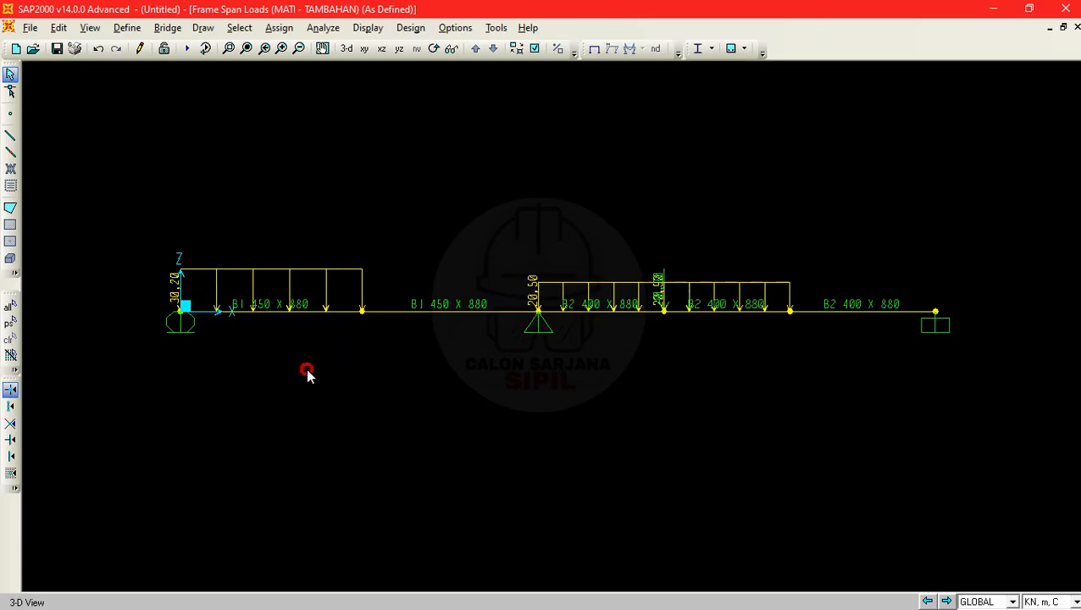
{"action": "left_click_drag", "start_coordinate": [306, 373], "coordinate": [258, 246]}
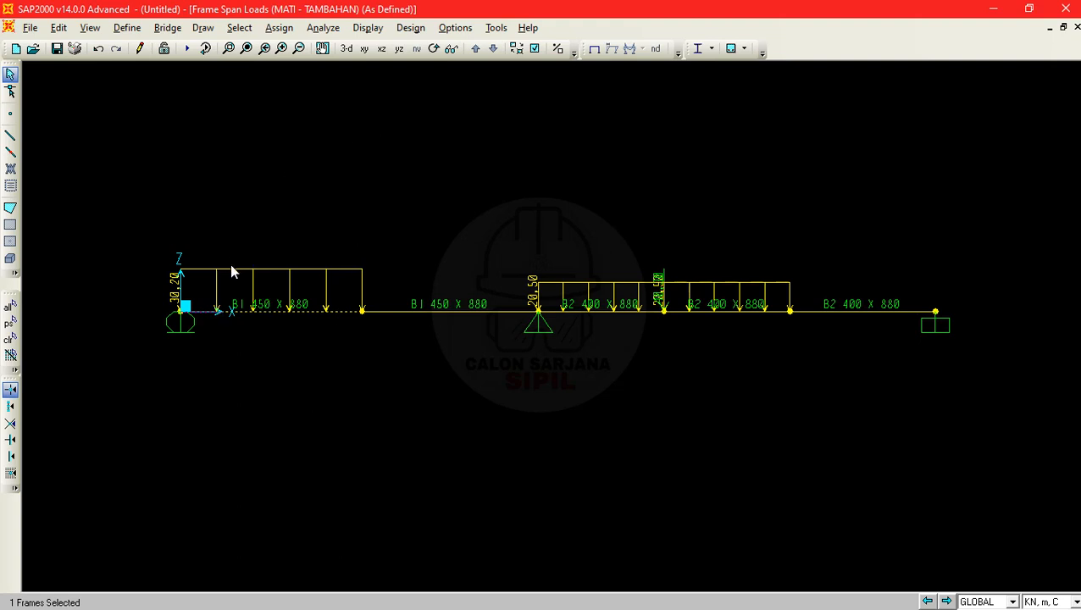
{"action": "left_click_drag", "start_coordinate": [294, 319], "coordinate": [255, 225]}
- Set up a distributed frame load on the selected B1 frame with load pattern HIDUP and Add to Existing Loads
{"action": "left_click", "coordinate": [279, 27]}
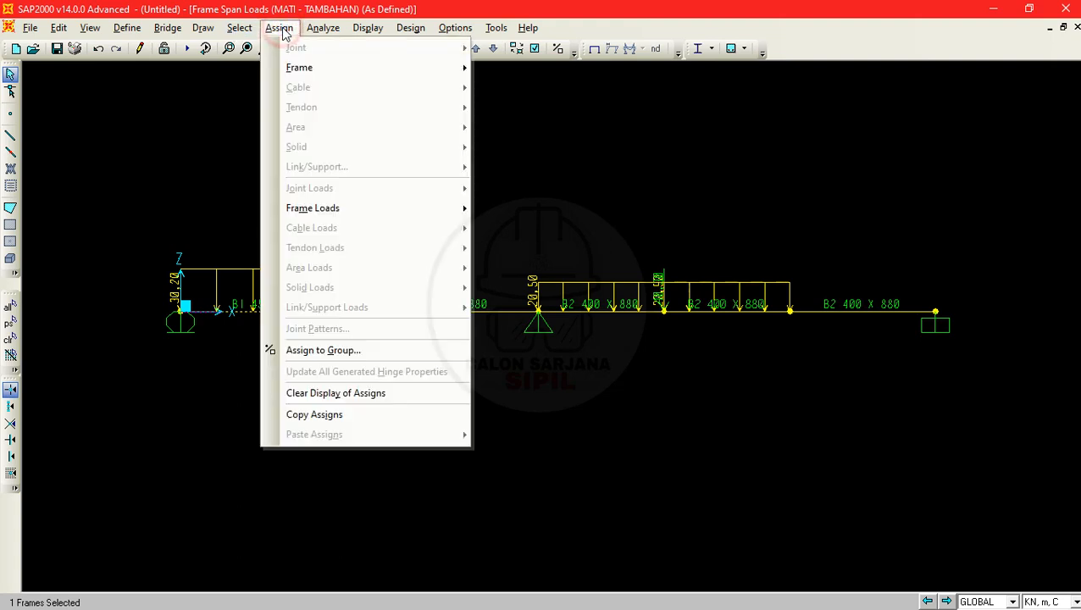
{"action": "left_click", "coordinate": [380, 215]}
{"action": "left_click", "coordinate": [556, 247]}
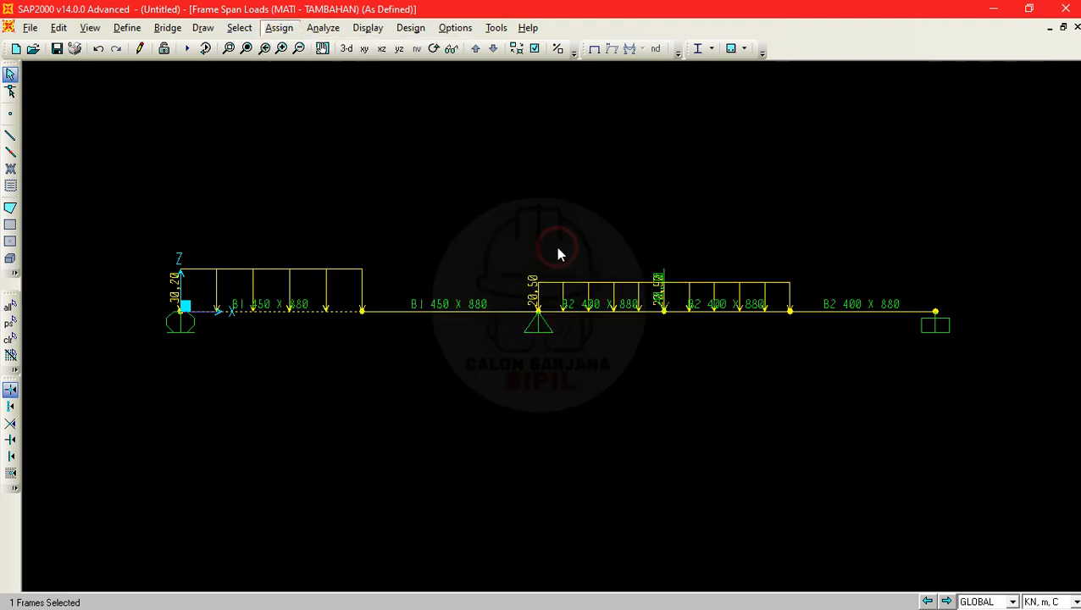
{"action": "left_click", "coordinate": [511, 215]}
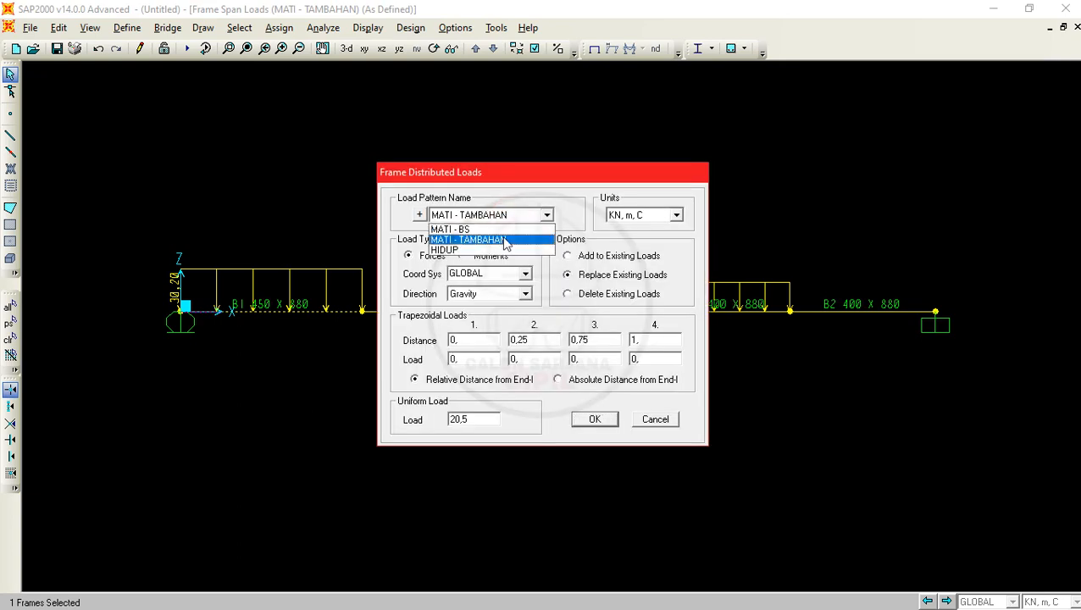
{"action": "left_click", "coordinate": [472, 251]}
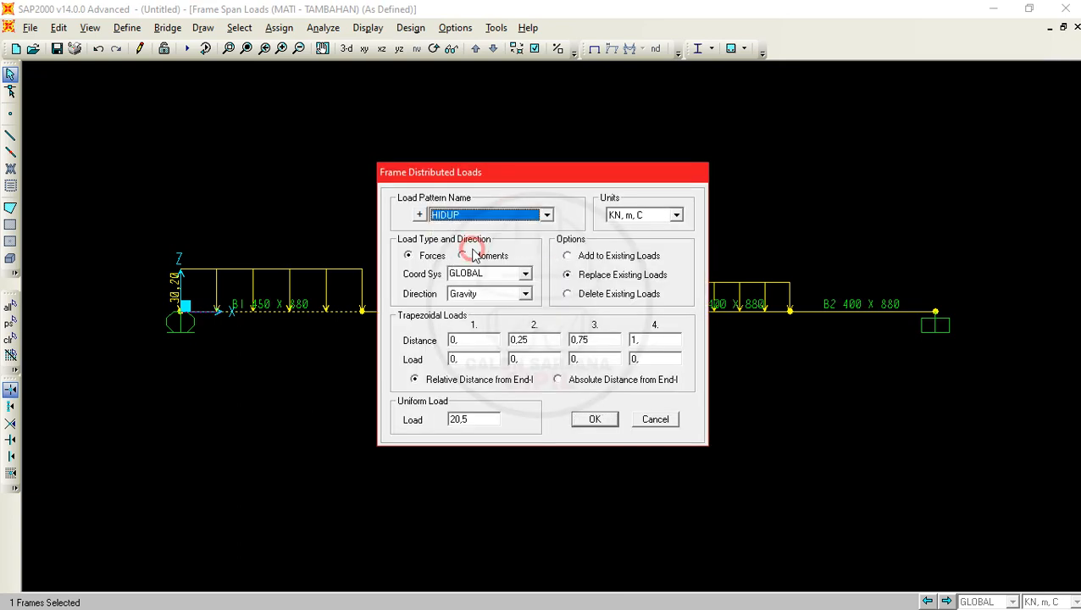
{"action": "left_click", "coordinate": [623, 255]}
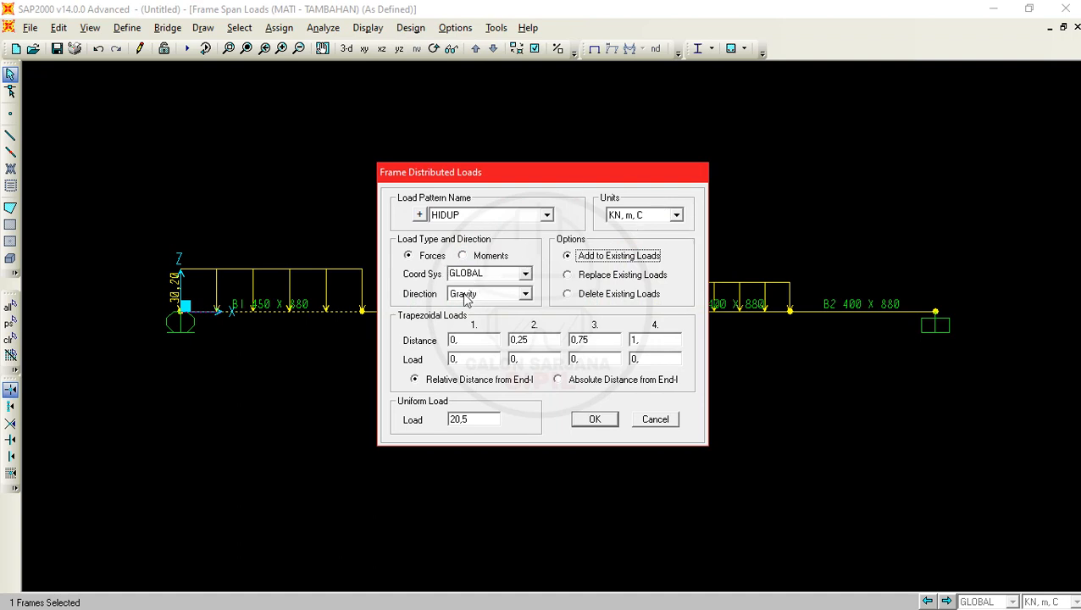
- Check w1's live load in the PDF problem and apply it in SAP2000 as a uniform gravity load of 40,2 kN/m
{"action": "key", "text": "alt+Tab"}
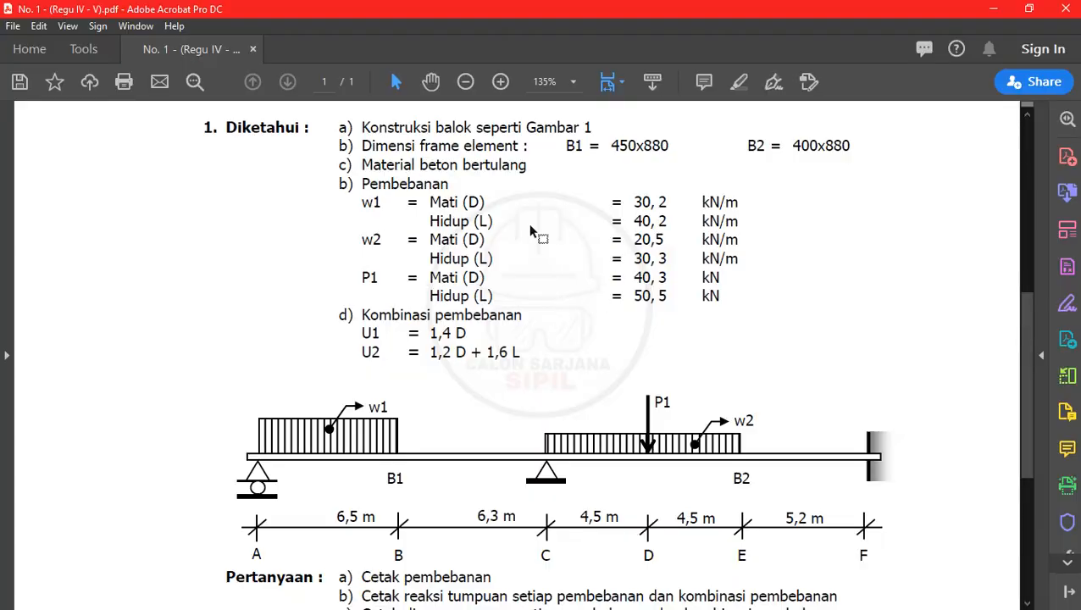
{"action": "left_click", "coordinate": [993, 8]}
{"action": "double_click", "coordinate": [495, 420]}
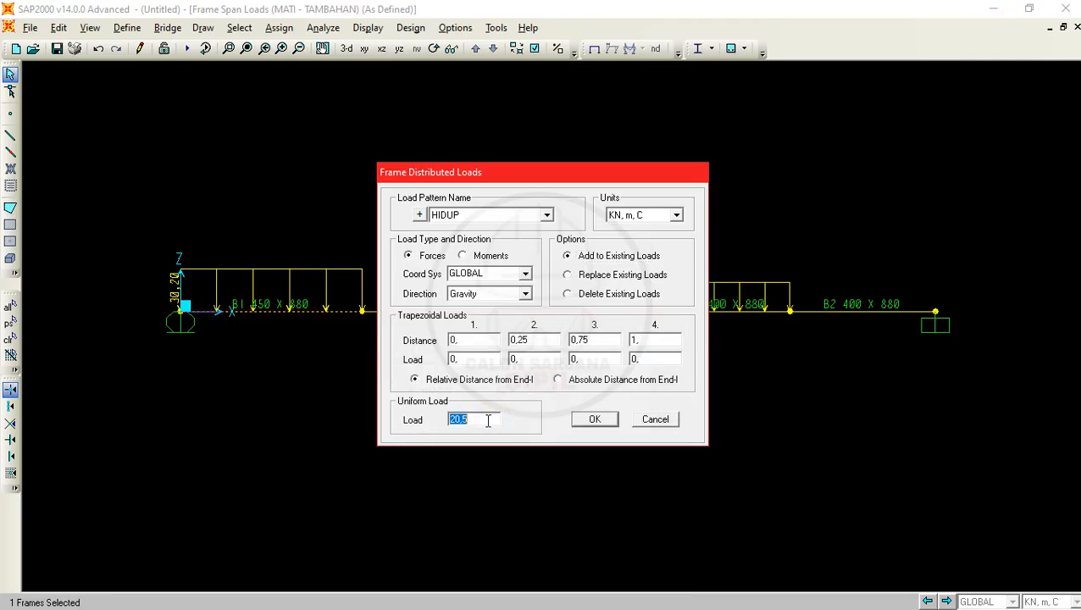
{"action": "type", "text": "49"}
{"action": "key", "text": "BackSpace"}
{"action": "type", "text": "0,2"}
{"action": "left_click", "coordinate": [590, 420]}
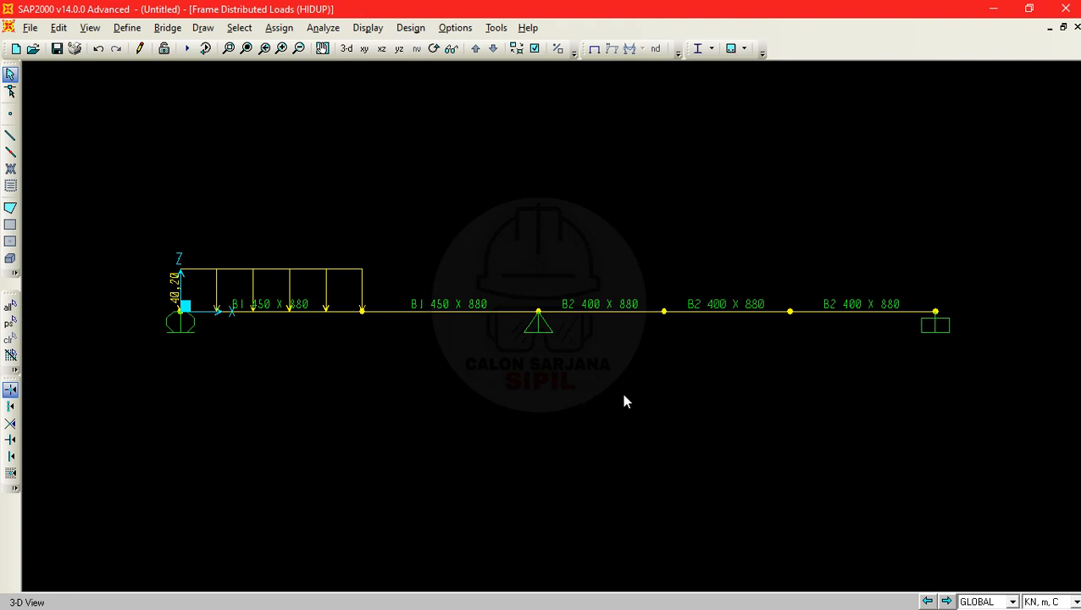
- Select the two B2 frames between C and E and set up a HIDUP distributed load with Add to Existing Loads
{"action": "left_click", "coordinate": [680, 311]}
{"action": "left_click_drag", "start_coordinate": [621, 396], "coordinate": [593, 259]}
{"action": "left_click", "coordinate": [278, 27]}
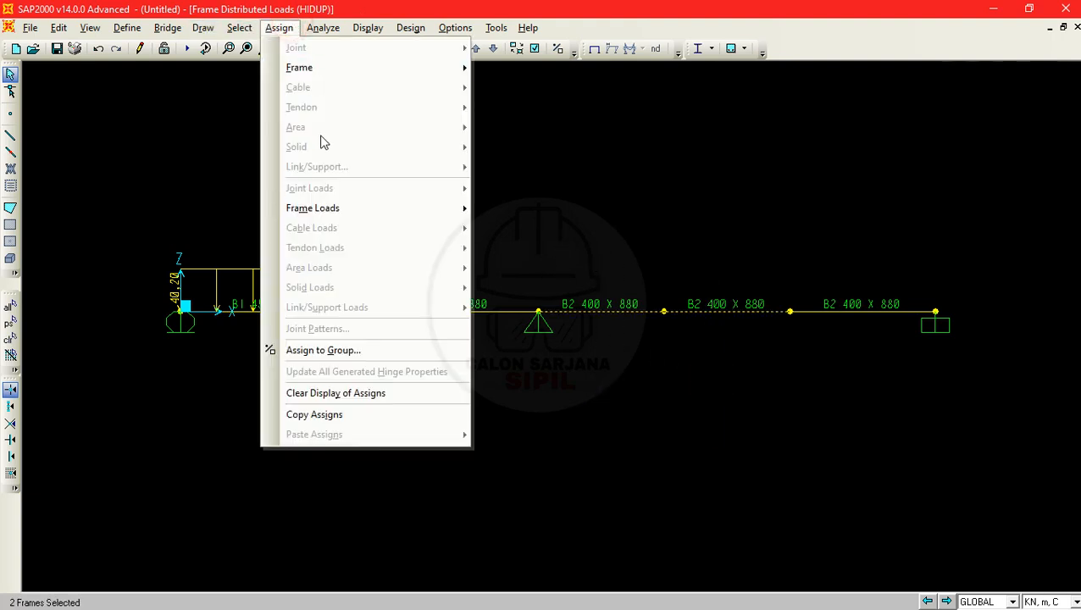
{"action": "mouse_move", "coordinate": [393, 210]}
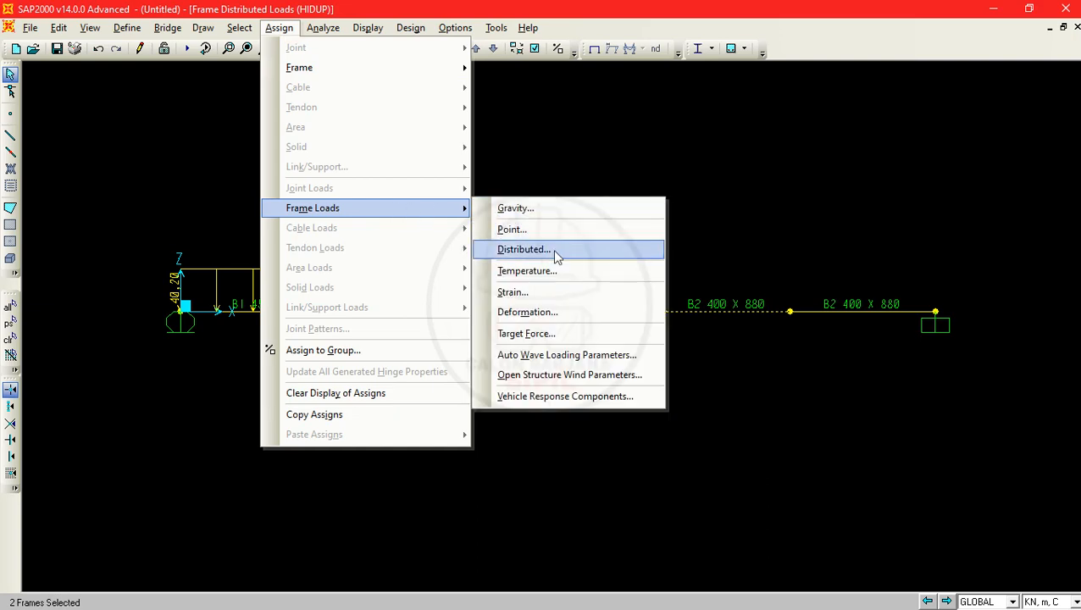
{"action": "left_click", "coordinate": [552, 249]}
{"action": "left_click", "coordinate": [593, 260]}
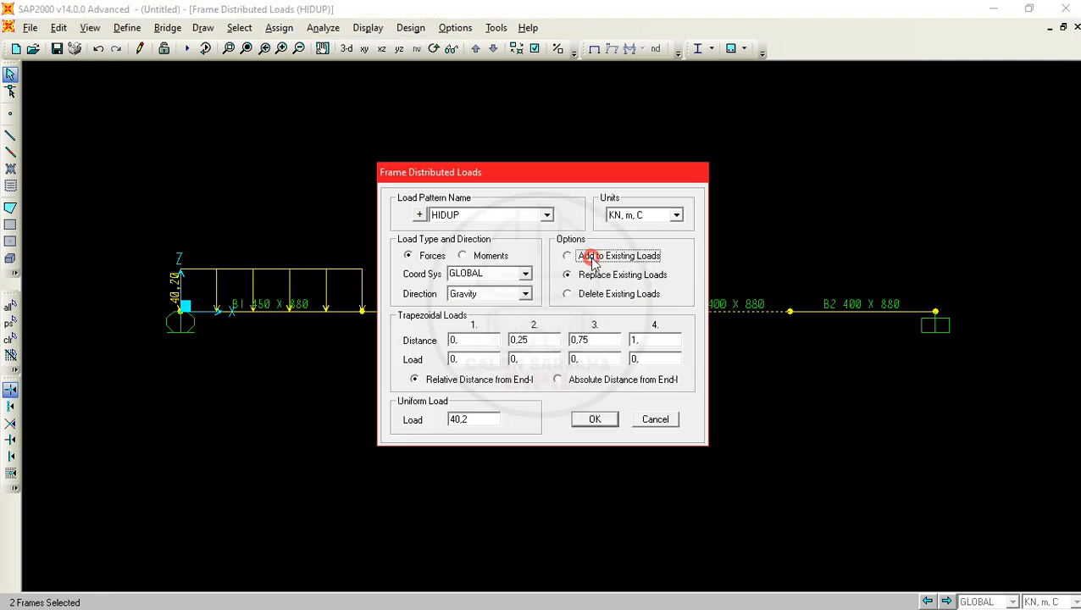
- Check w2's live load in the PDF problem and apply it in SAP2000 as a uniform gravity load of 30,3 kN/m
{"action": "key", "text": "alt+Tab"}
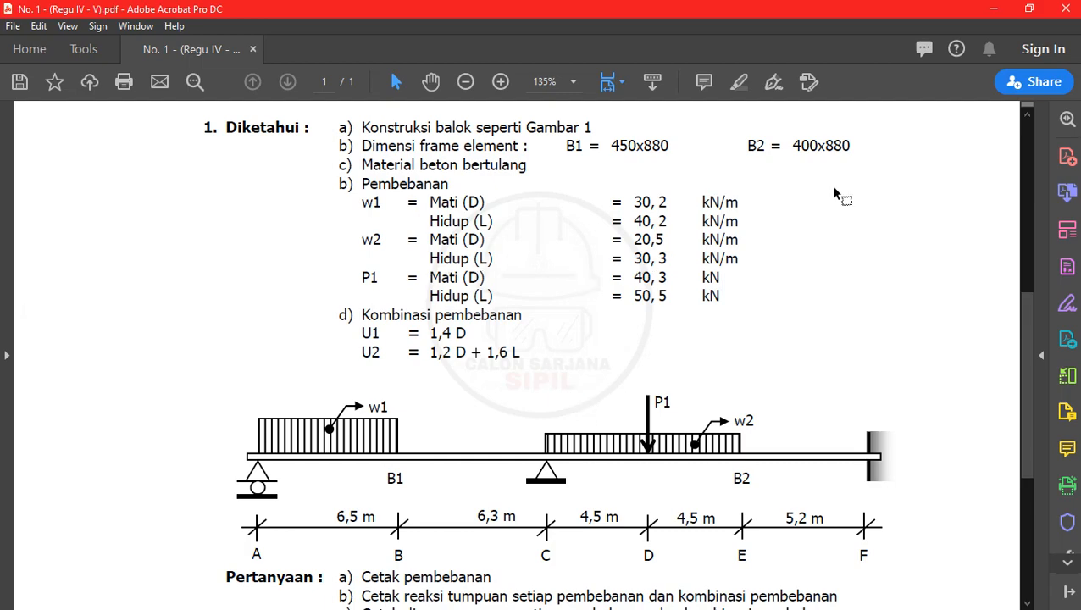
{"action": "key", "text": "alt+Tab"}
{"action": "left_click", "coordinate": [484, 417]}
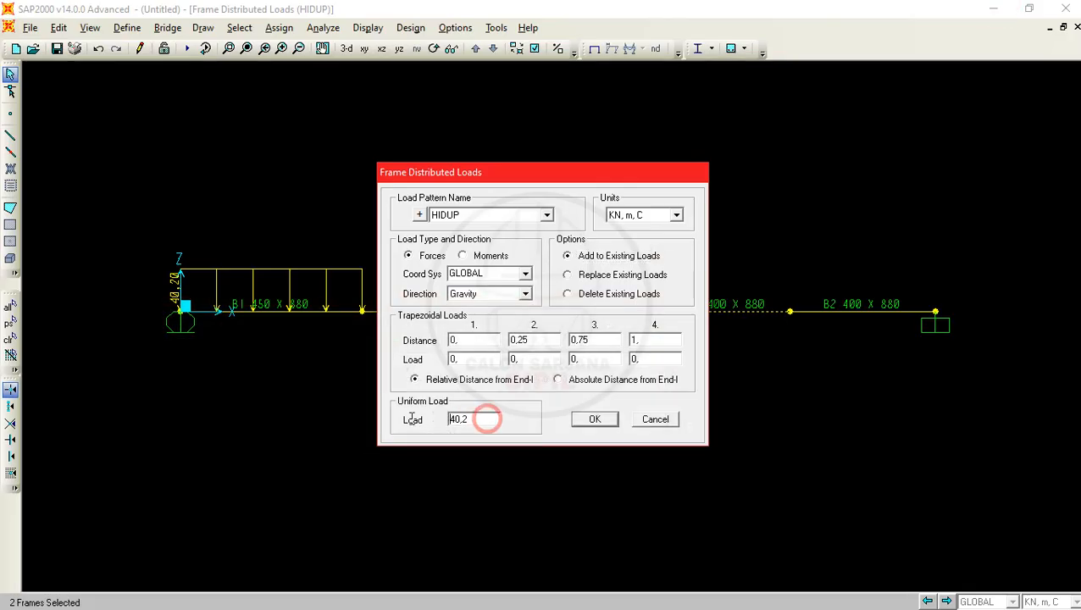
{"action": "double_click", "coordinate": [473, 420]}
{"action": "type", "text": "30"}
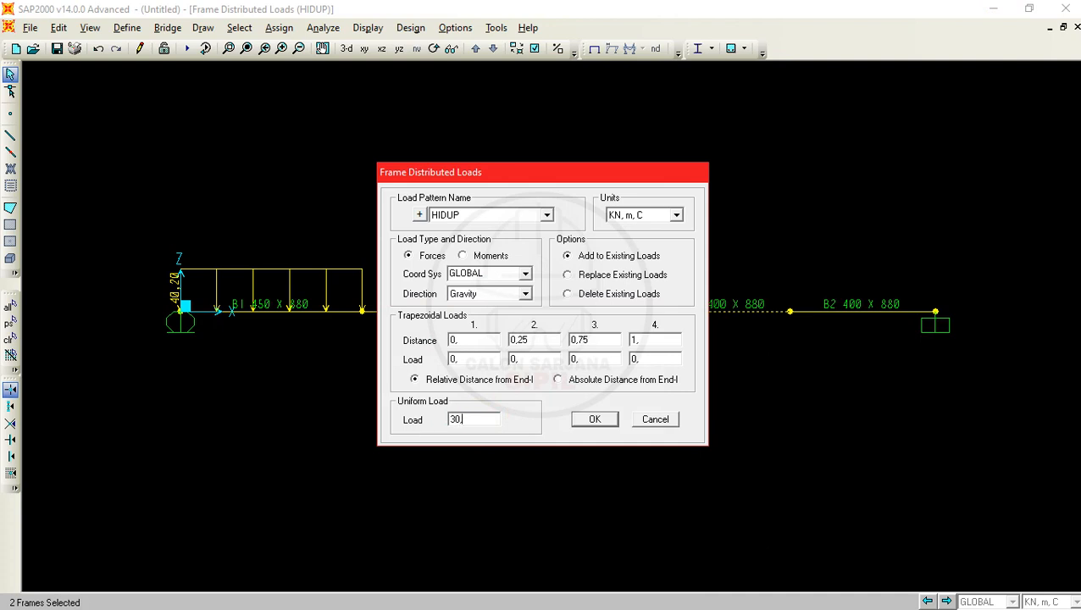
{"action": "type", "text": ",3"}
{"action": "left_click", "coordinate": [592, 418]}
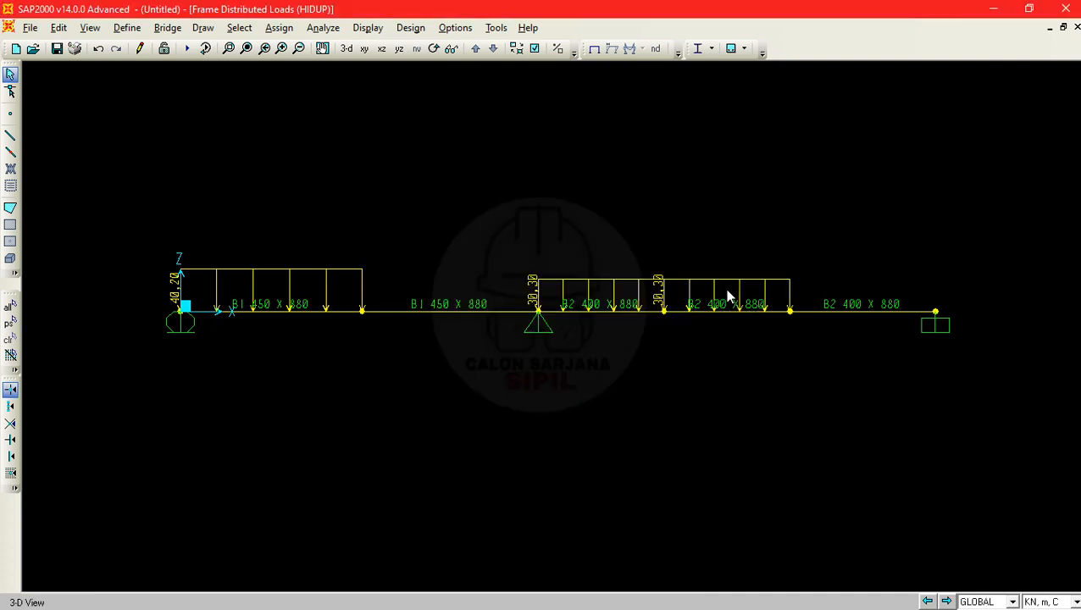
- Select joint D between the two loaded B2 frames and set up a joint force with pattern HIDUP and Add to Existing Loads
{"action": "left_click_drag", "start_coordinate": [650, 292], "coordinate": [679, 350]}
{"action": "left_click", "coordinate": [279, 27]}
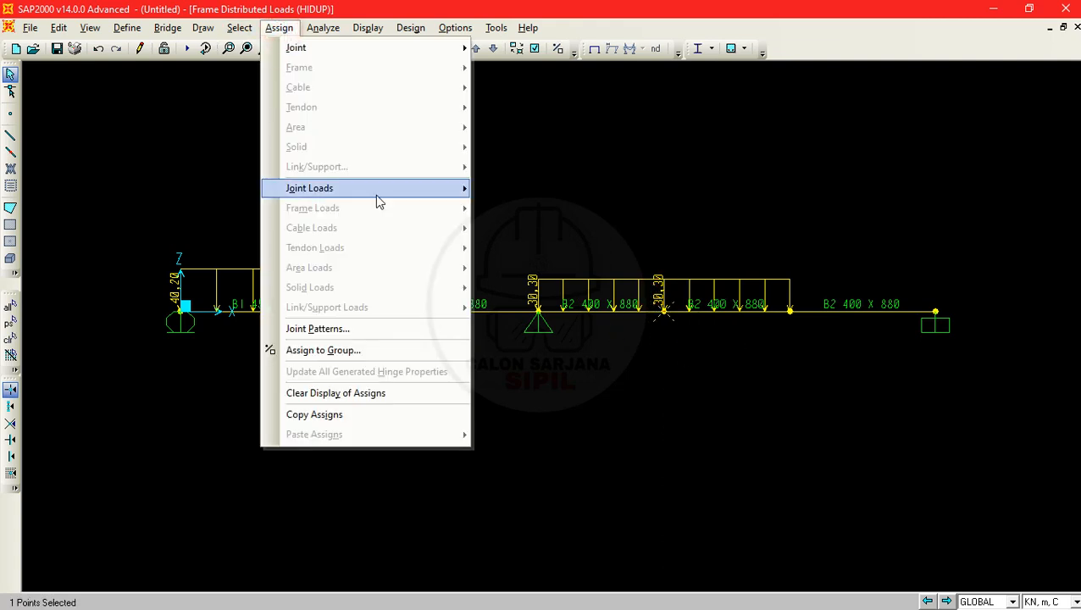
{"action": "mouse_move", "coordinate": [378, 200]}
{"action": "left_click", "coordinate": [539, 189]}
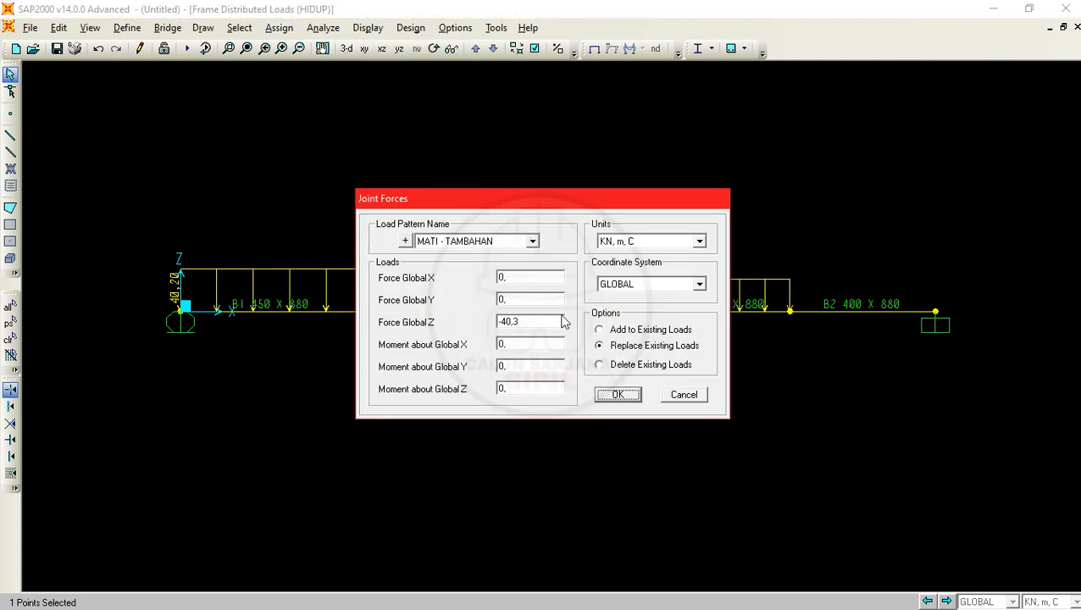
{"action": "left_click", "coordinate": [507, 242]}
{"action": "left_click", "coordinate": [475, 272]}
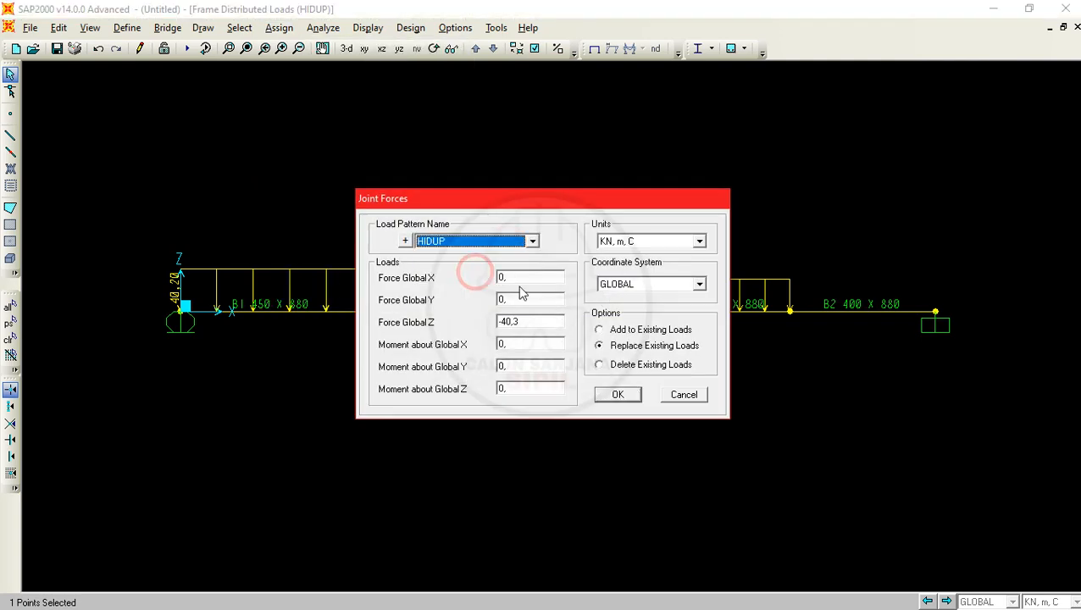
{"action": "left_click", "coordinate": [641, 336]}
- Check the live load of P1 in the PDF problem and apply it in SAP2000 as a Global Z force of -50,5 kN
{"action": "key", "text": "alt+Tab"}
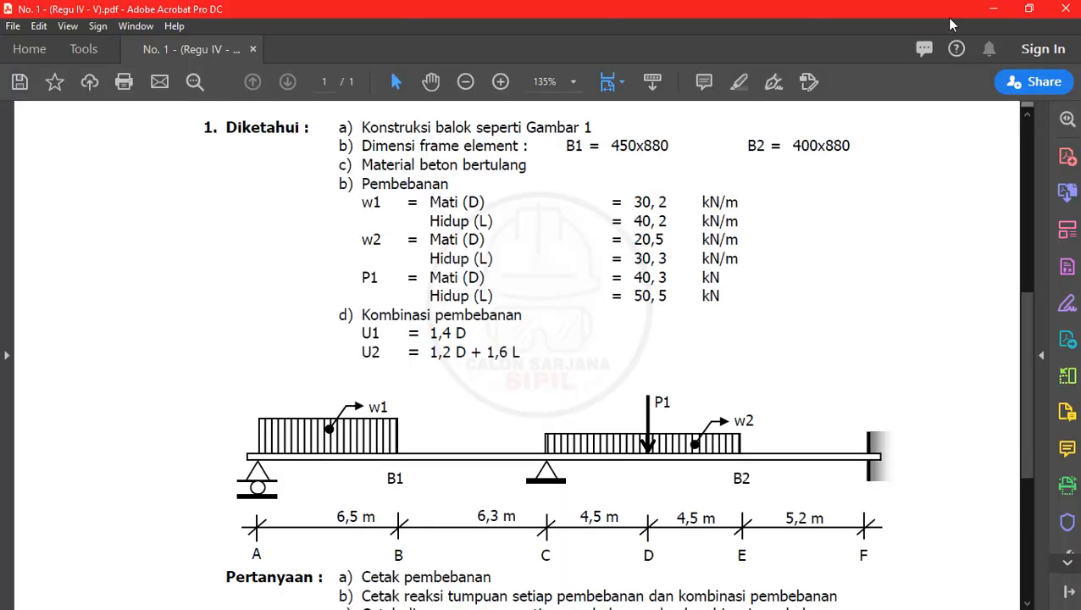
{"action": "key", "text": "alt+Tab"}
{"action": "double_click", "coordinate": [520, 322]}
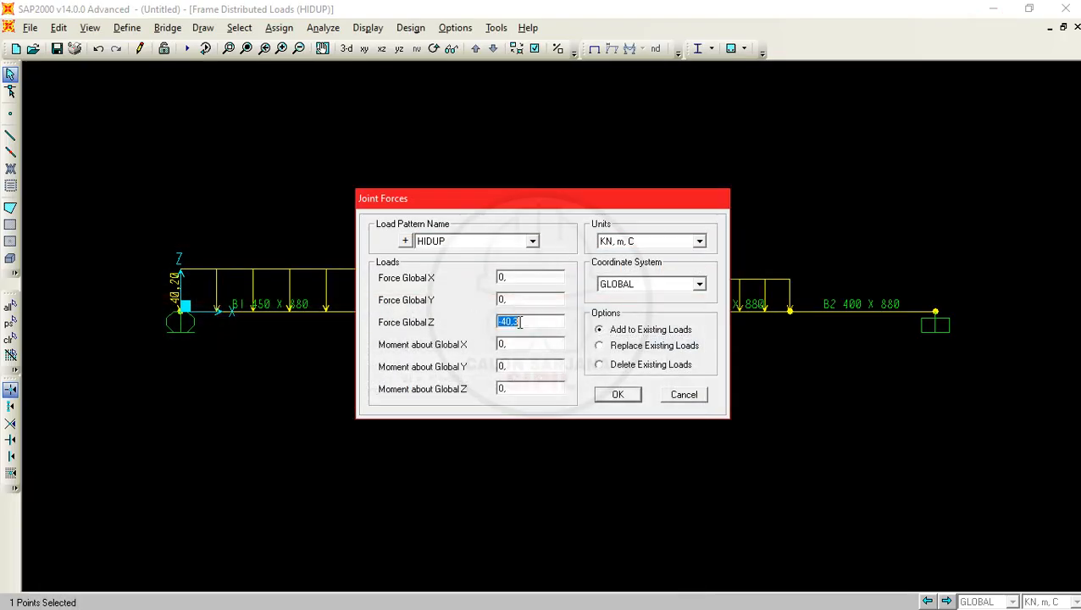
{"action": "type", "text": "-50"}
{"action": "key", "text": "alt+Tab"}
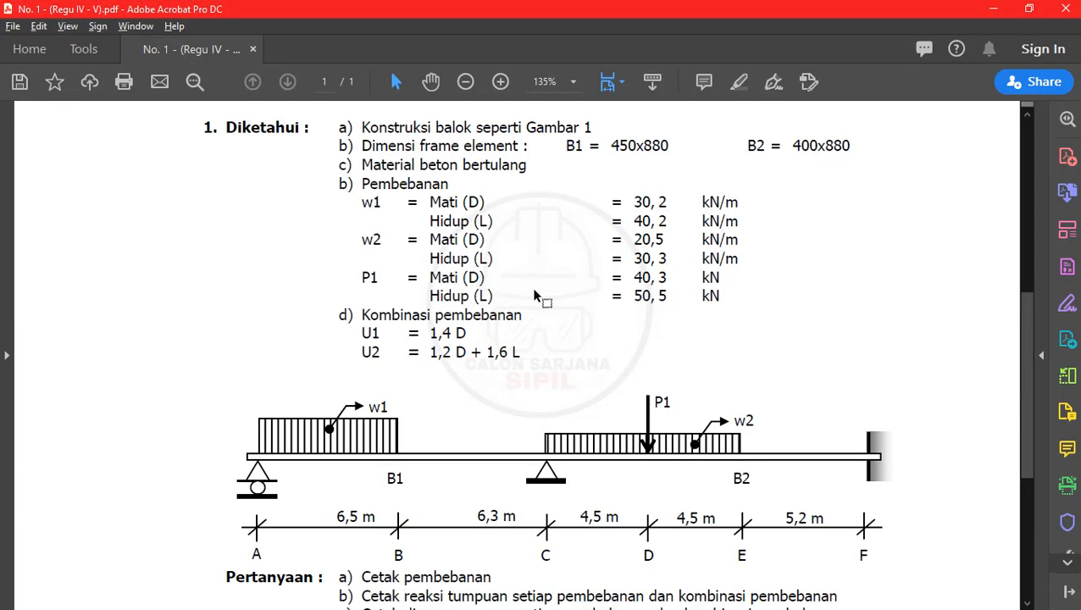
{"action": "key", "text": "alt+Tab"}
{"action": "type", "text": ".5"}
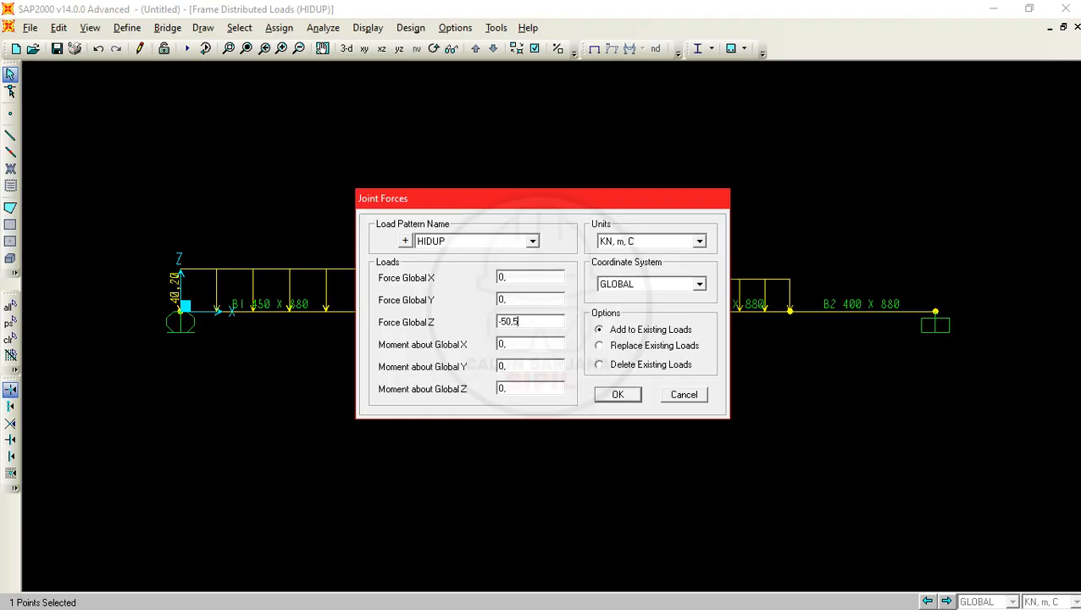
{"action": "left_click", "coordinate": [613, 397]}
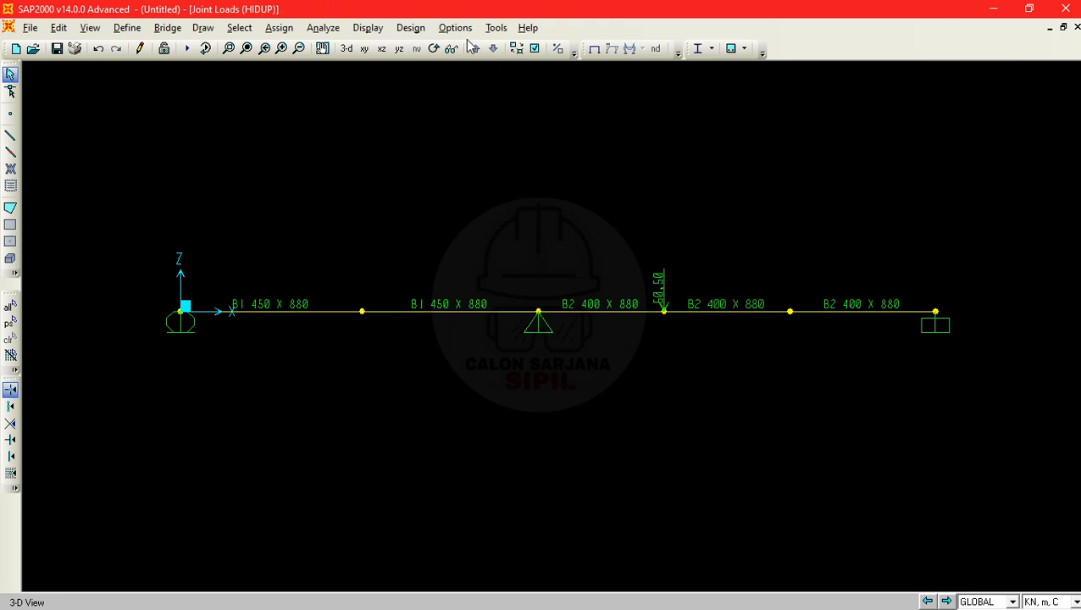
- Display the frame span loads of pattern HIDUP together with the joint loads and span loading values
{"action": "left_click", "coordinate": [368, 28]}
{"action": "mouse_move", "coordinate": [379, 67]}
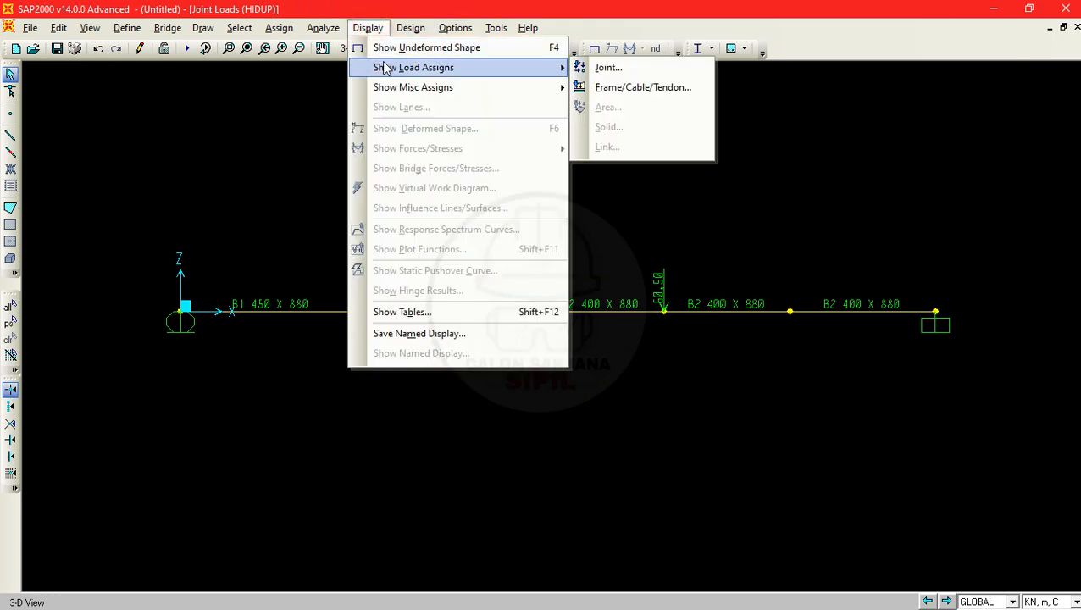
{"action": "left_click", "coordinate": [377, 28]}
{"action": "left_click", "coordinate": [368, 28]}
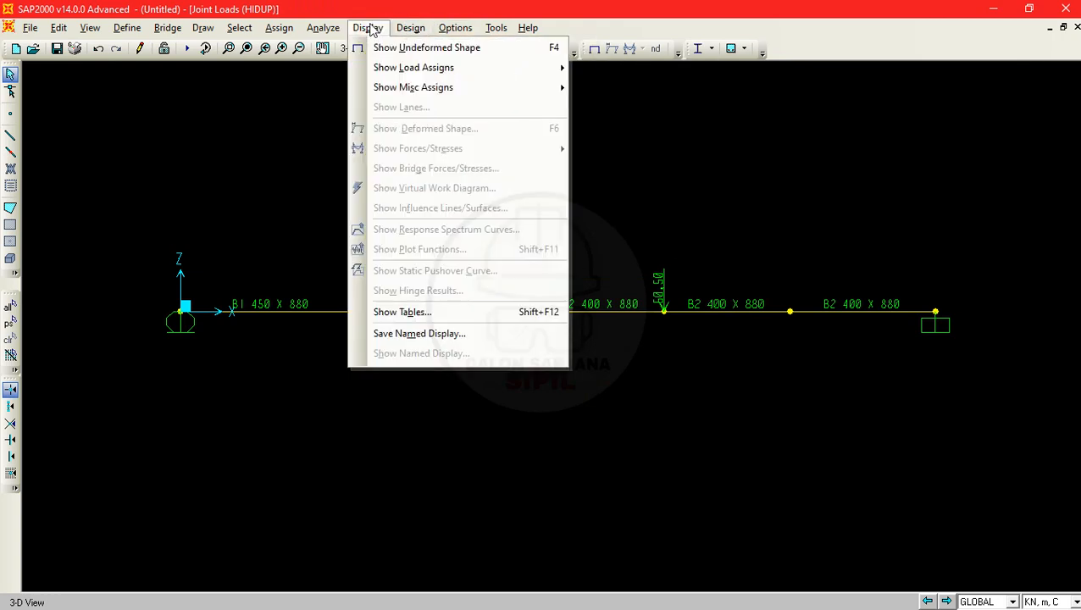
{"action": "mouse_move", "coordinate": [425, 68]}
{"action": "left_click", "coordinate": [603, 88]}
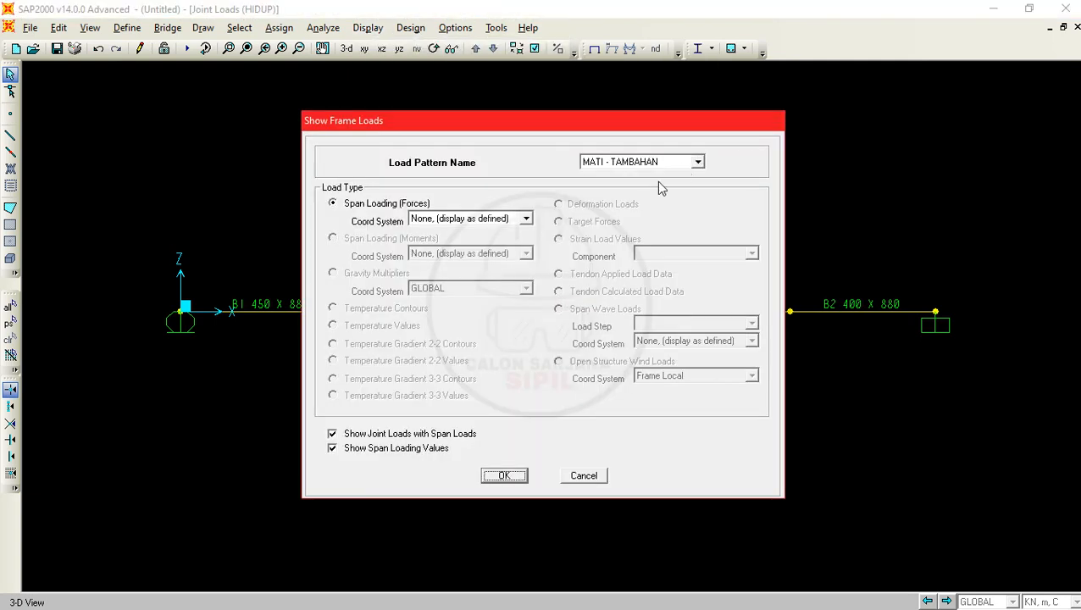
{"action": "left_click", "coordinate": [694, 162]}
{"action": "left_click", "coordinate": [618, 197]}
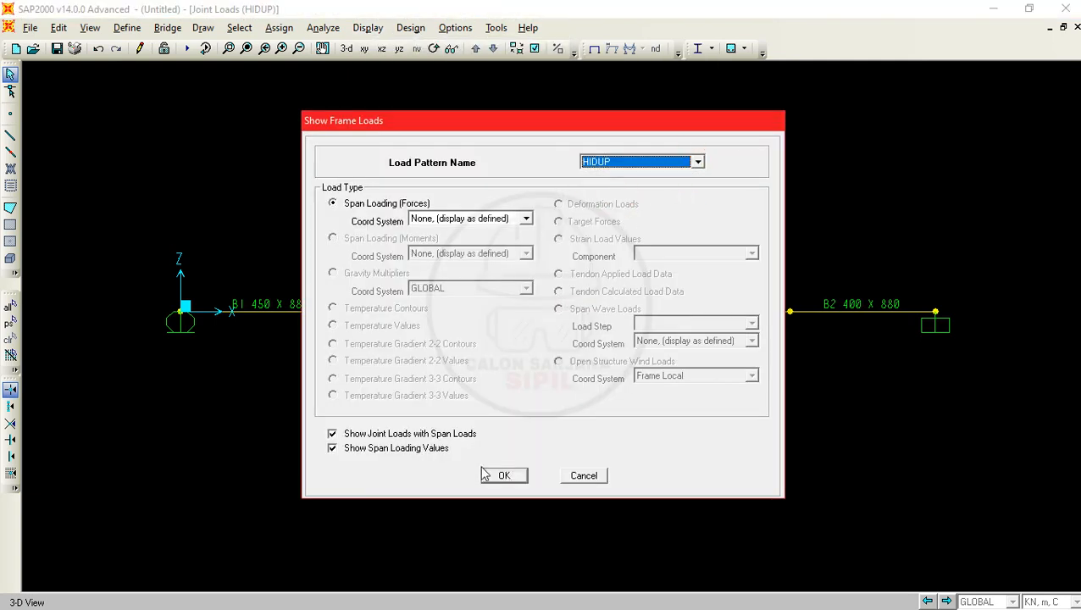
{"action": "left_click", "coordinate": [512, 477]}
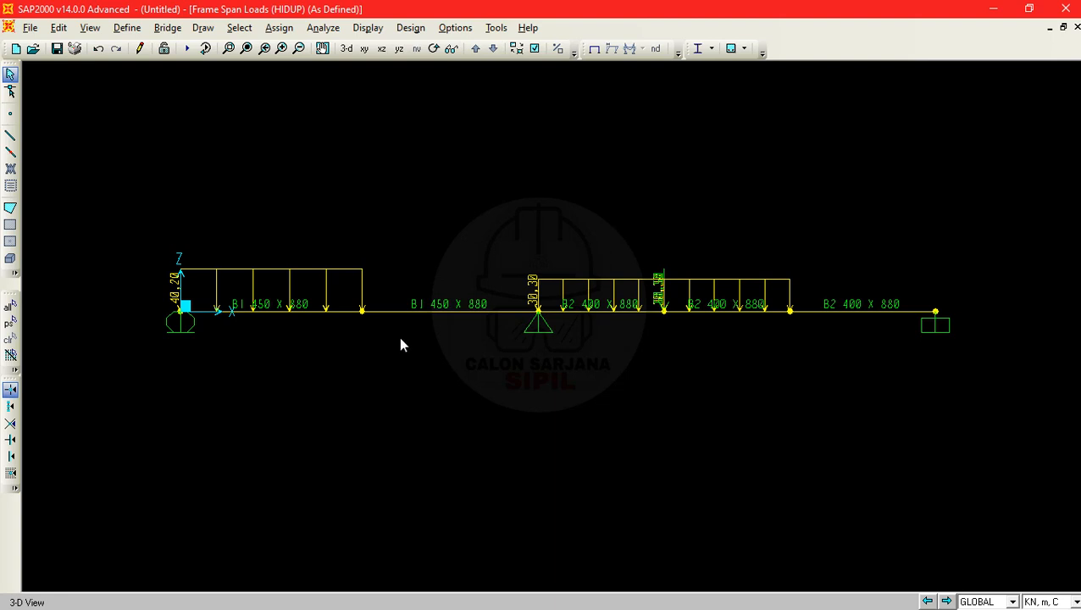
- Review the load combinations and the questions in the PDF problem, return to SAP2000 and look over the analysis commands
{"action": "key", "text": "alt+Tab"}
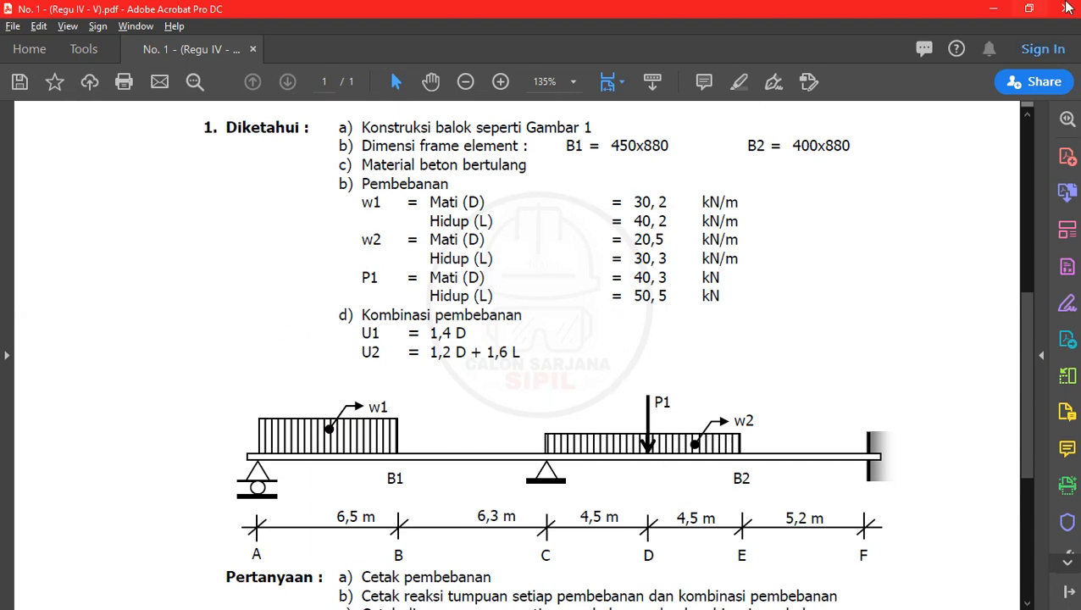
{"action": "scroll", "coordinate": [661, 291], "scroll_direction": "down", "scroll_amount": 3}
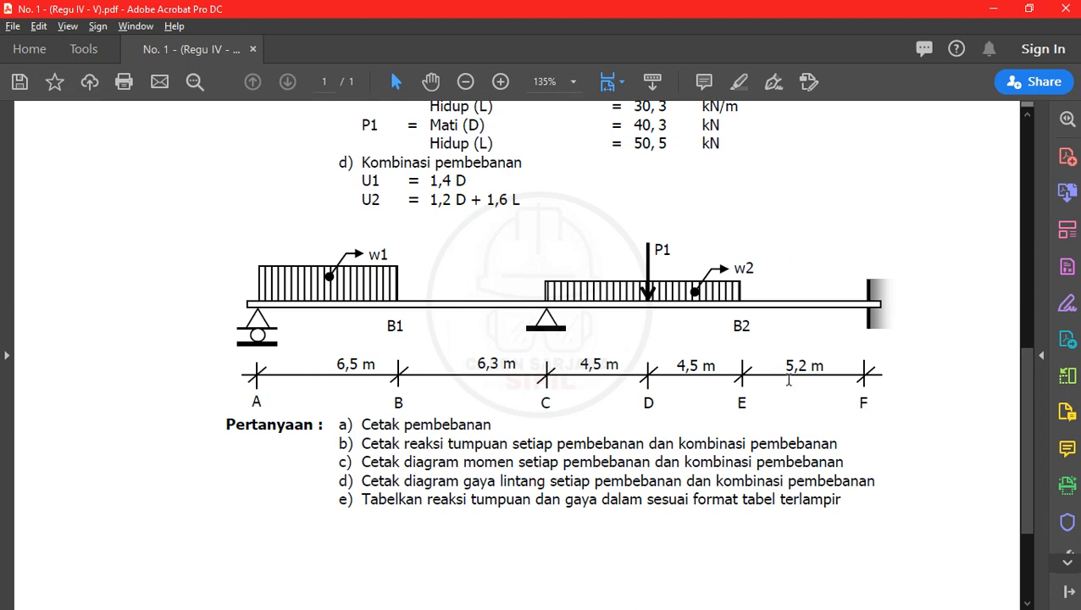
{"action": "left_click", "coordinate": [993, 8]}
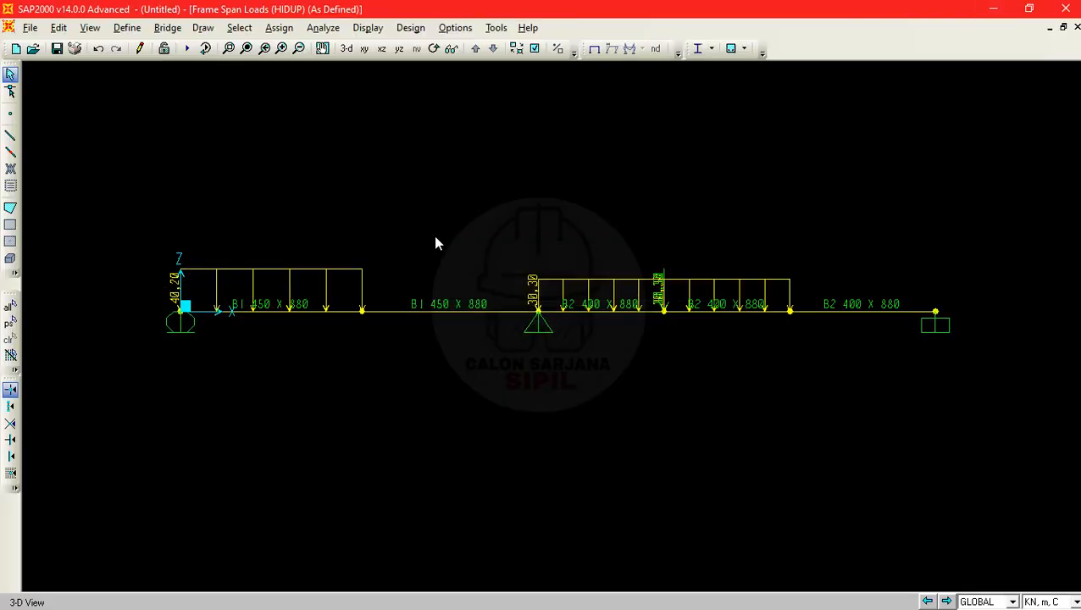
{"action": "left_click", "coordinate": [324, 29]}
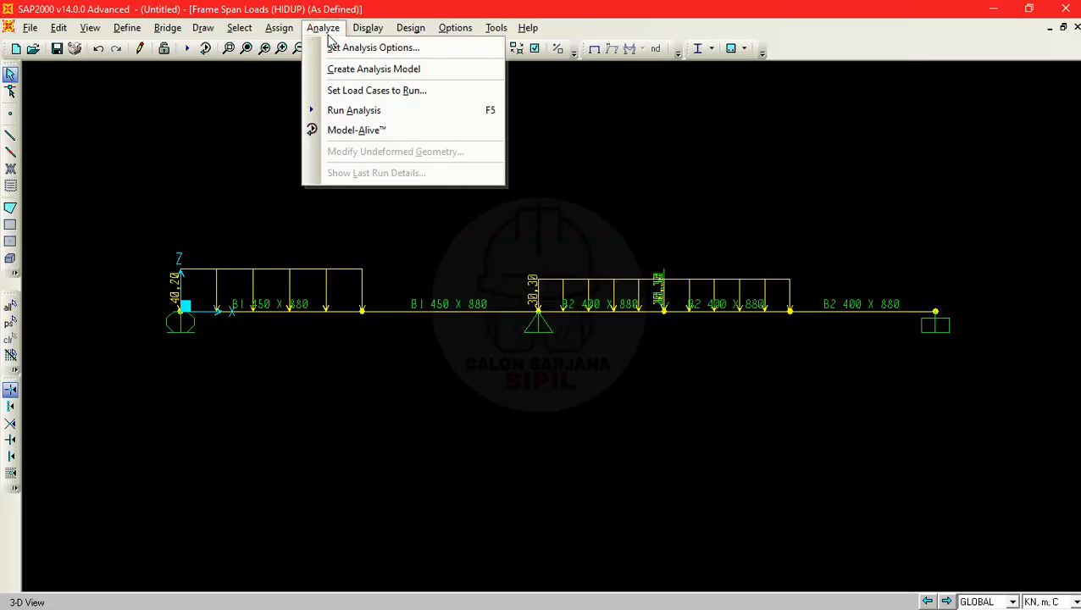
{"action": "left_click", "coordinate": [325, 31]}
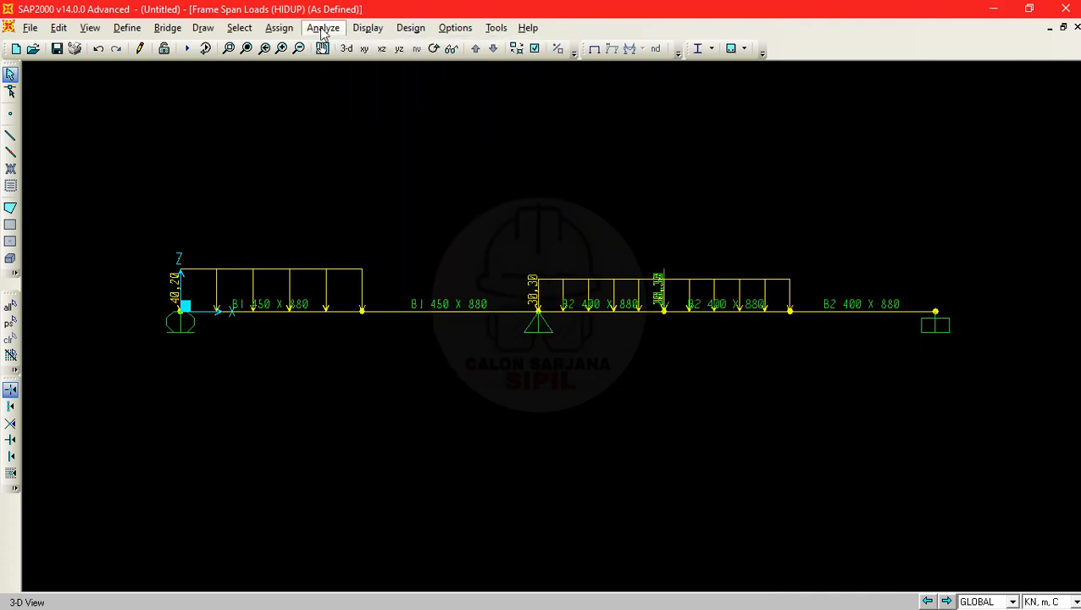
- Set the analysis options to the Plane Frame degrees of freedom in the XZ plane
{"action": "left_click", "coordinate": [322, 31]}
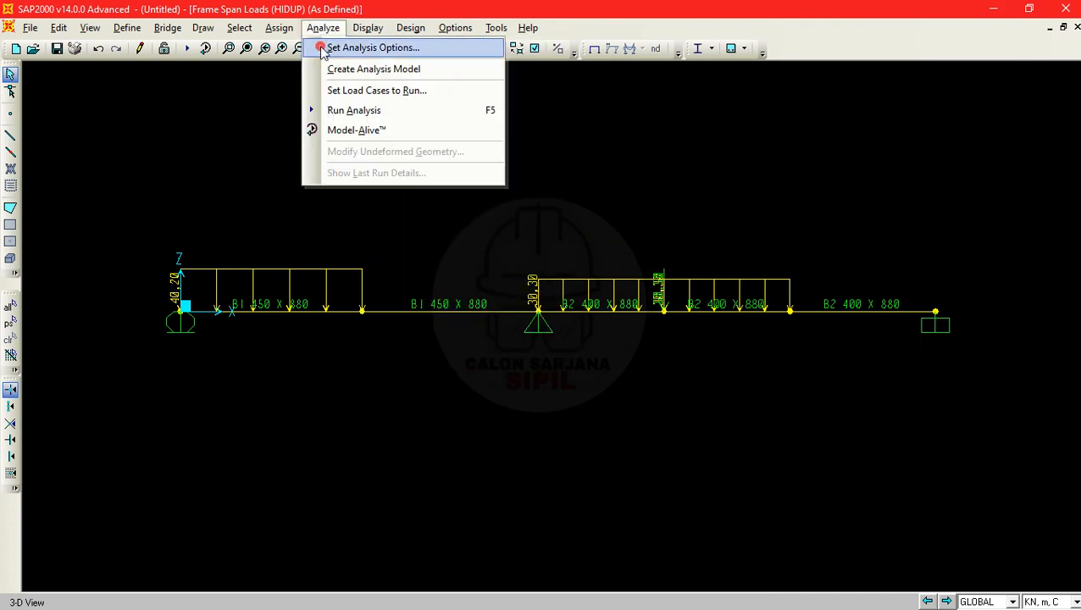
{"action": "left_click", "coordinate": [323, 47]}
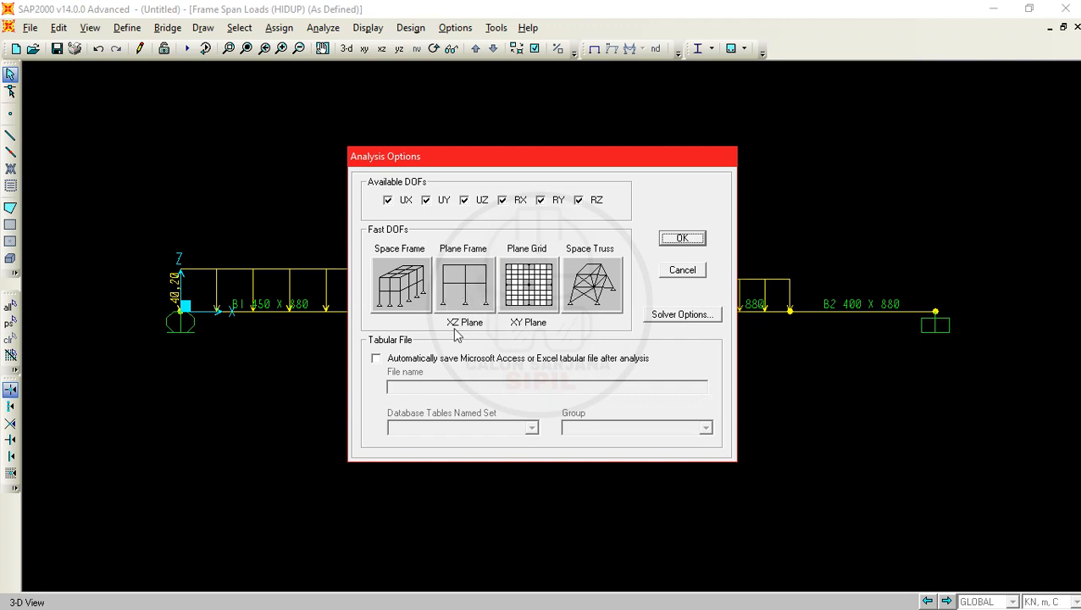
{"action": "left_click", "coordinate": [481, 274]}
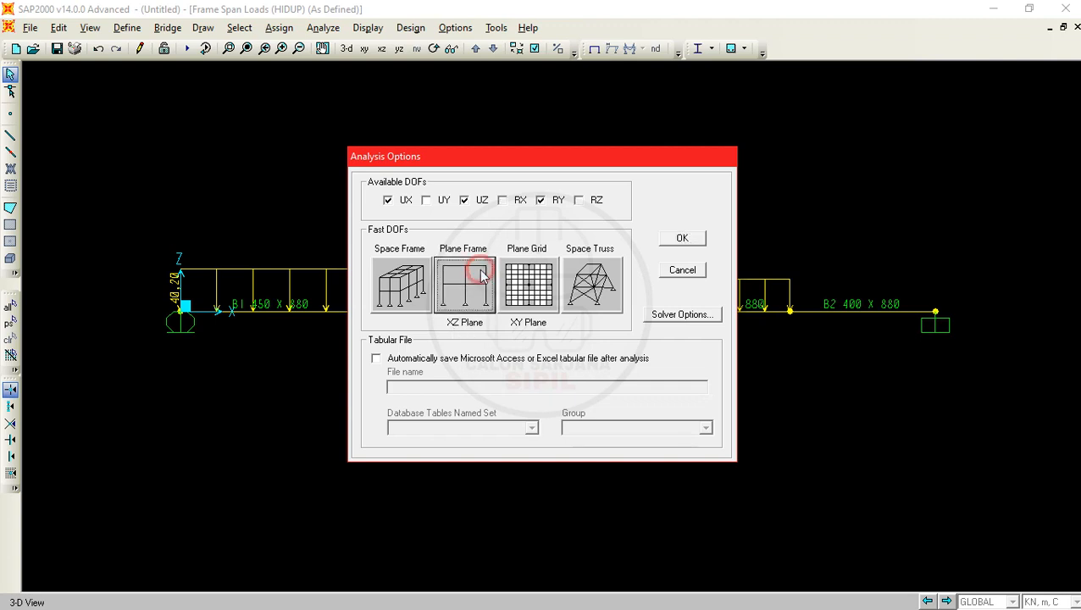
{"action": "left_click", "coordinate": [673, 240]}
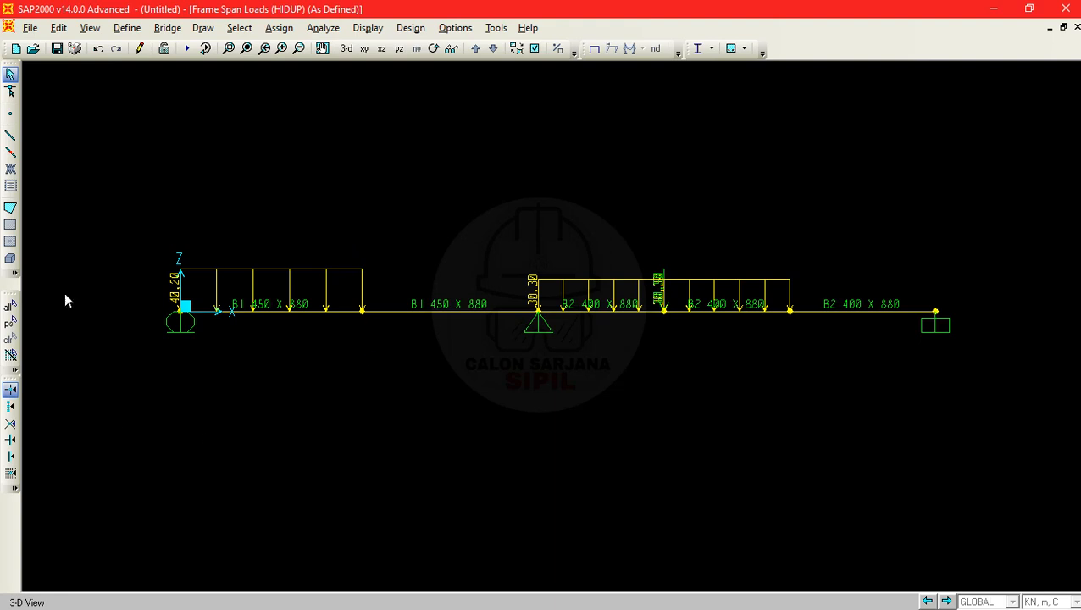
- Set the DEAD and MODAL load cases to Do Not Run for the analysis
{"action": "left_click", "coordinate": [325, 29]}
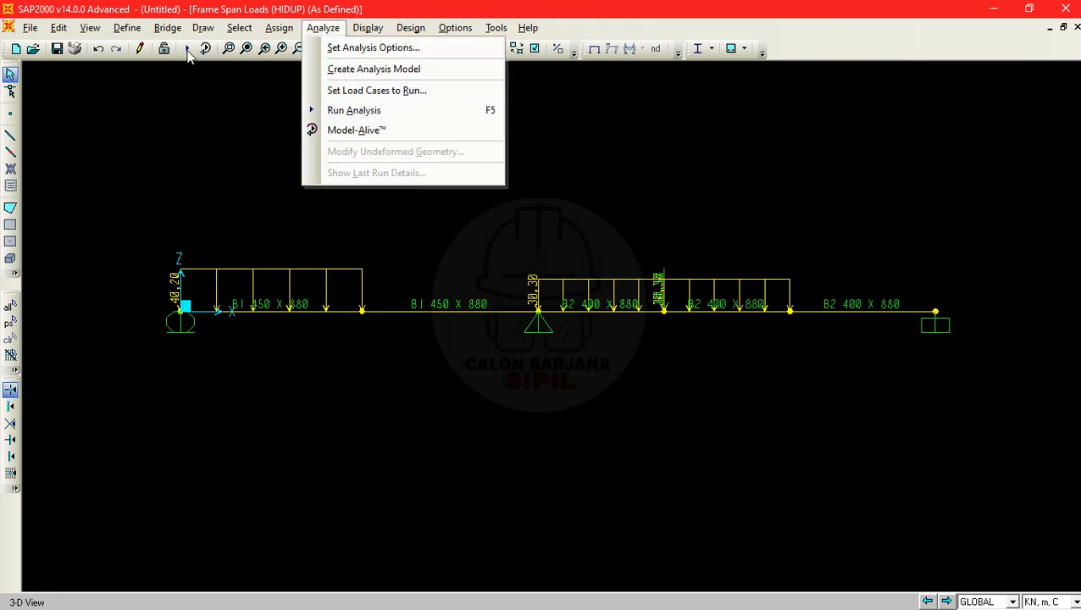
{"action": "left_click", "coordinate": [387, 111]}
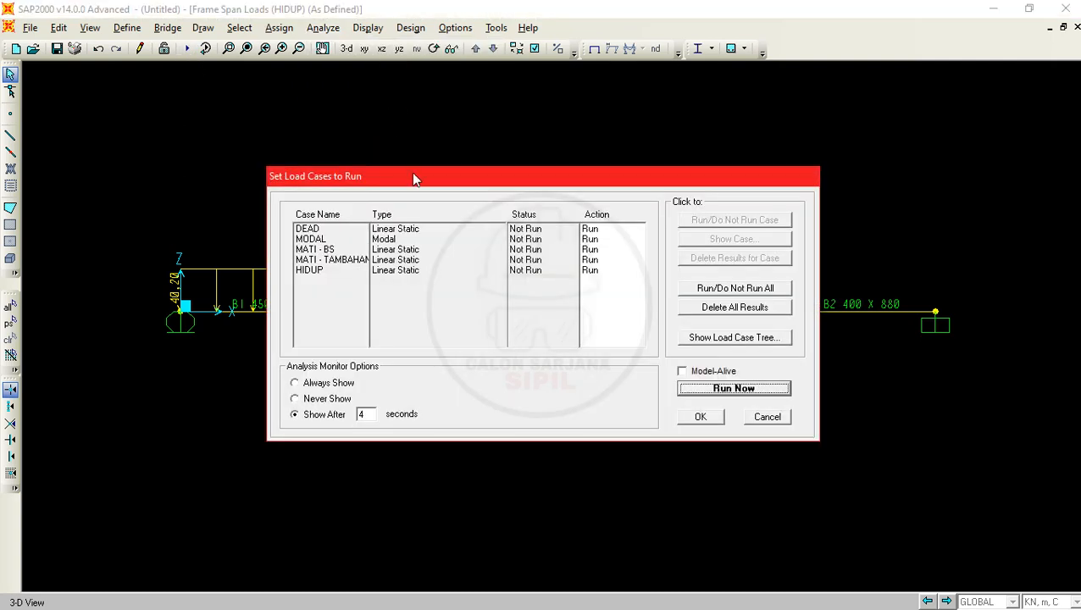
{"action": "left_click", "coordinate": [314, 230]}
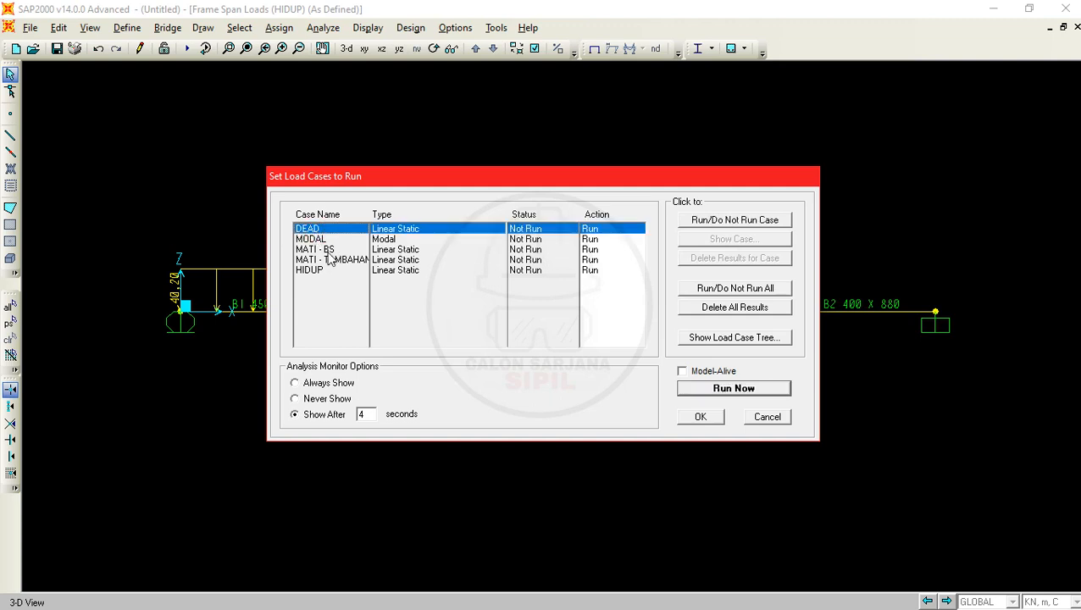
{"action": "left_click_drag", "start_coordinate": [326, 250], "coordinate": [351, 271]}
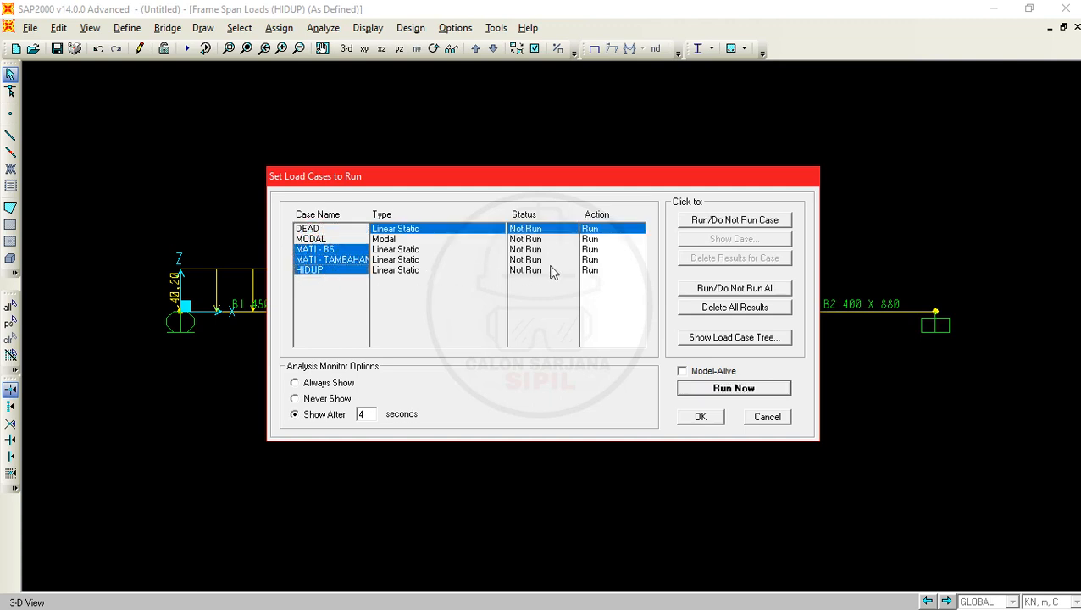
{"action": "left_click", "coordinate": [593, 272]}
{"action": "left_click", "coordinate": [593, 260]}
{"action": "left_click_drag", "start_coordinate": [314, 246], "coordinate": [315, 230]}
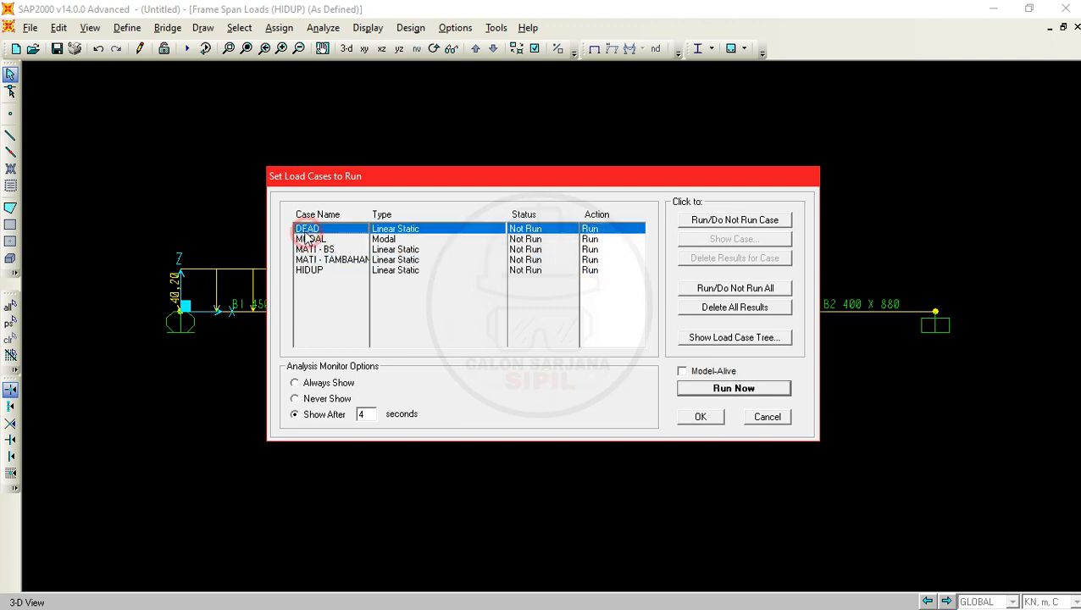
{"action": "left_click", "coordinate": [607, 247]}
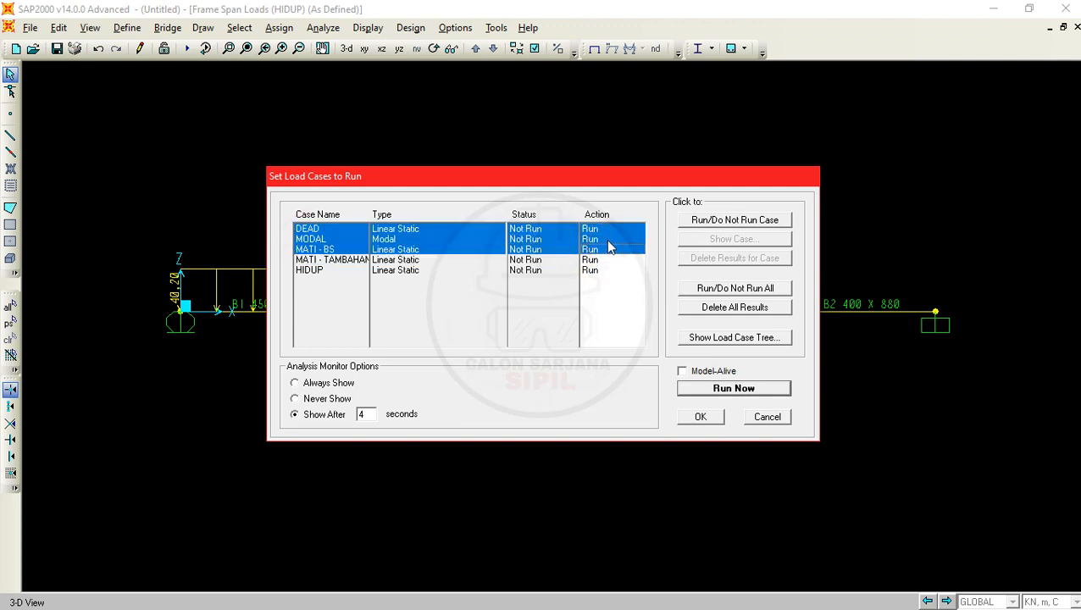
{"action": "left_click", "coordinate": [608, 240], "text": "shift"}
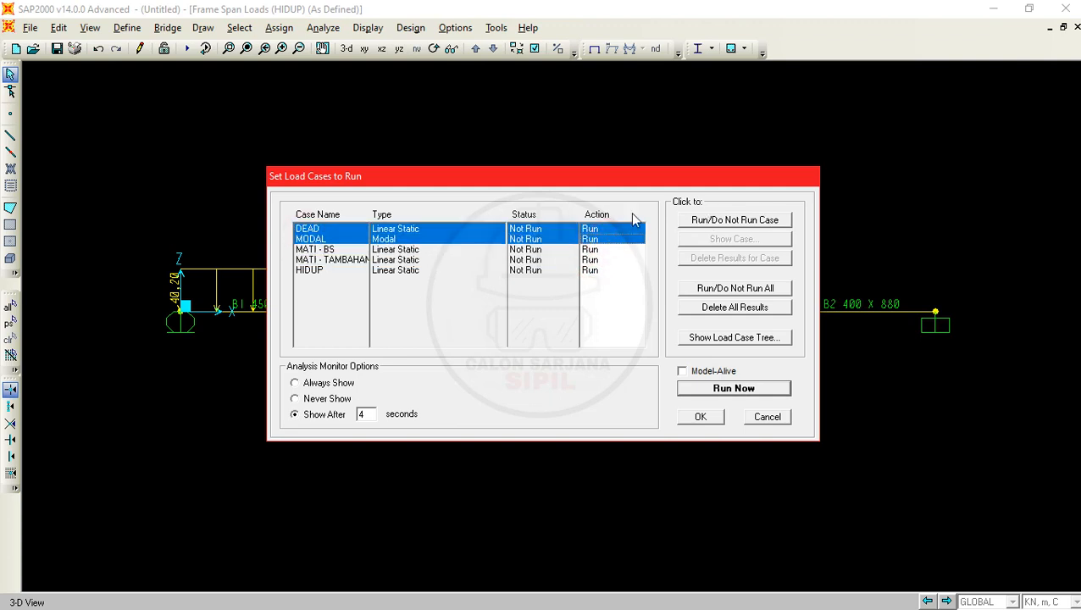
{"action": "left_click", "coordinate": [325, 229]}
{"action": "left_click", "coordinate": [590, 241], "text": "shift"}
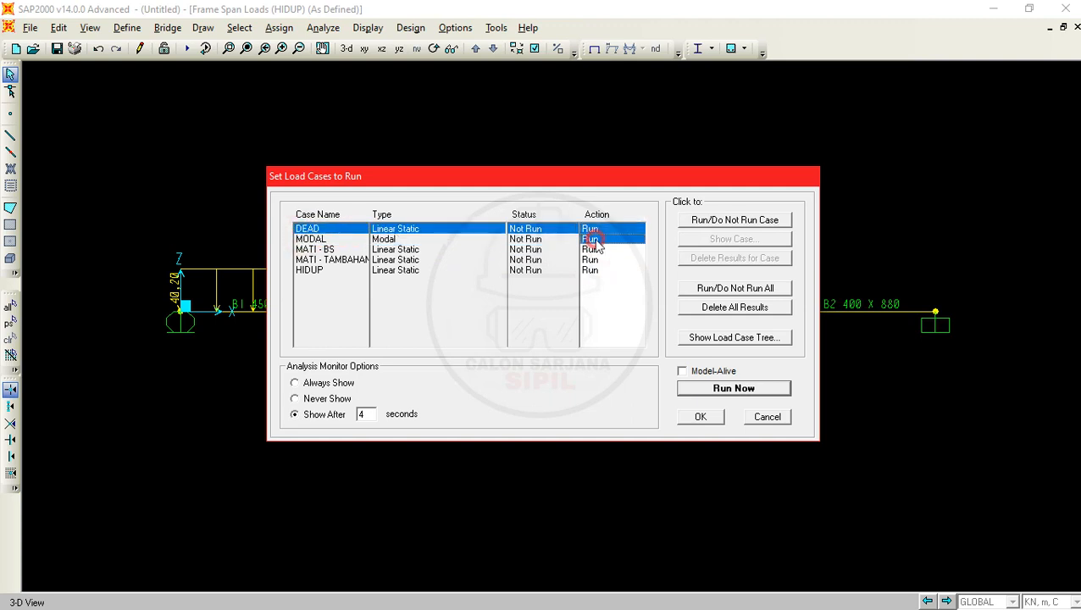
{"action": "left_click", "coordinate": [771, 224]}
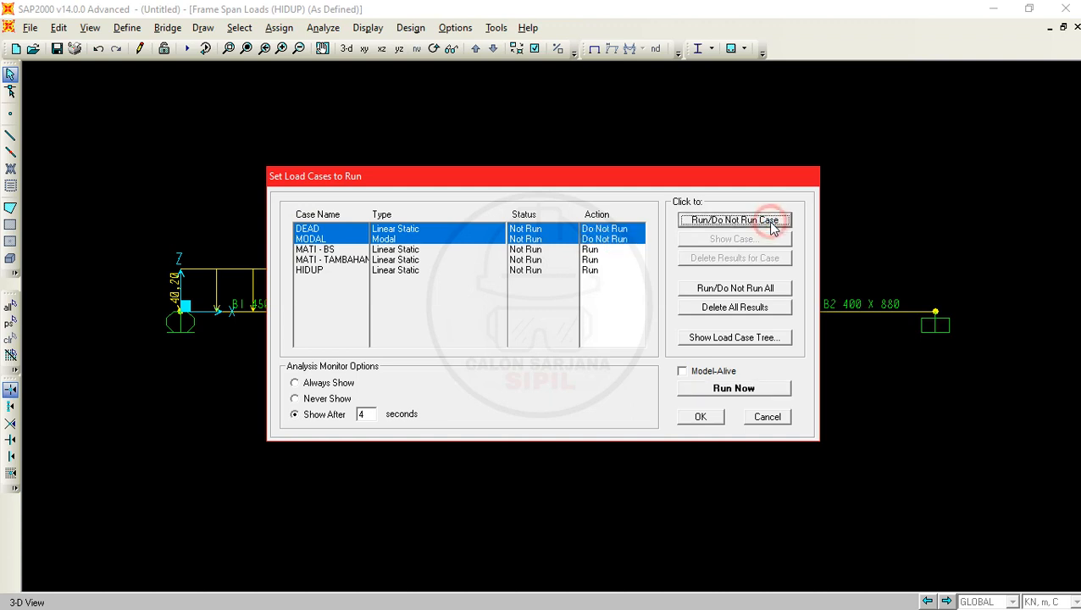
- Run the analysis and save the model in the AS 4 folder under the file name LATIHAN
{"action": "left_click", "coordinate": [733, 391]}
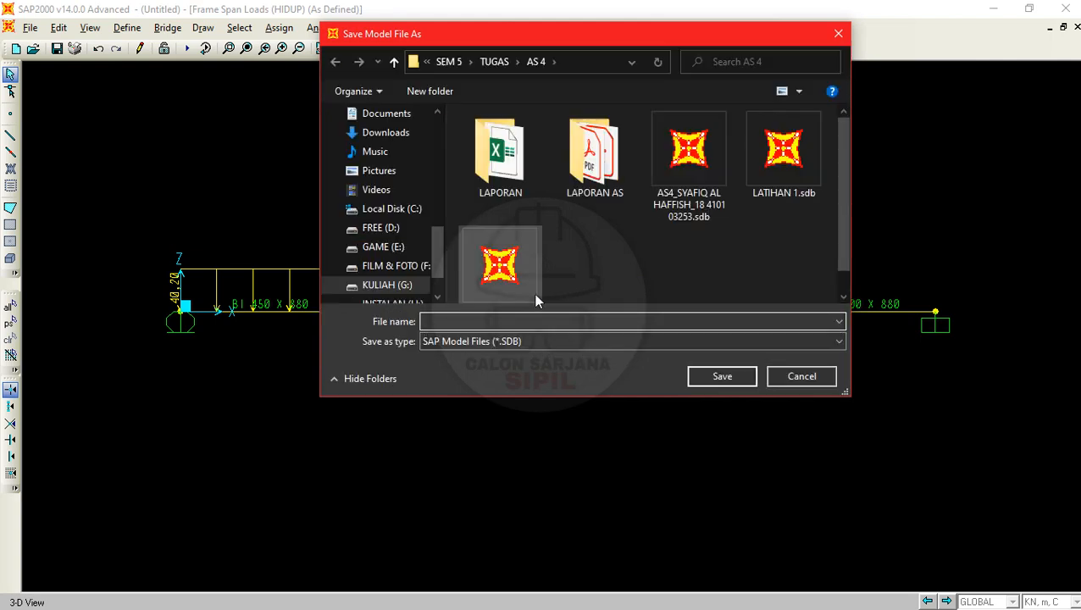
{"action": "scroll", "coordinate": [621, 265], "scroll_direction": "down", "scroll_amount": 1}
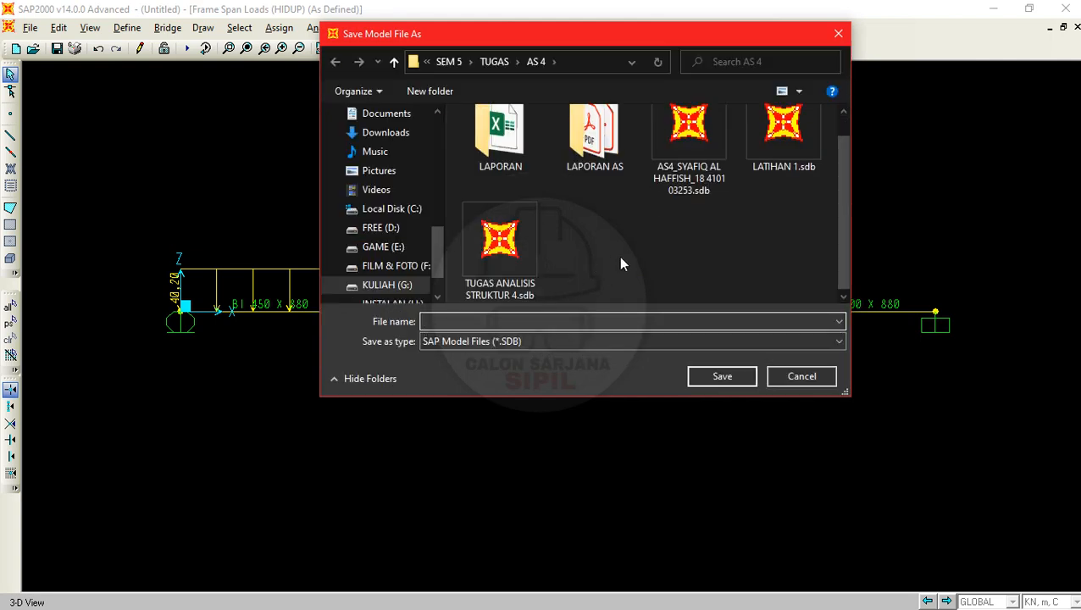
{"action": "left_click", "coordinate": [571, 320]}
{"action": "type", "text": "LATIHAN"}
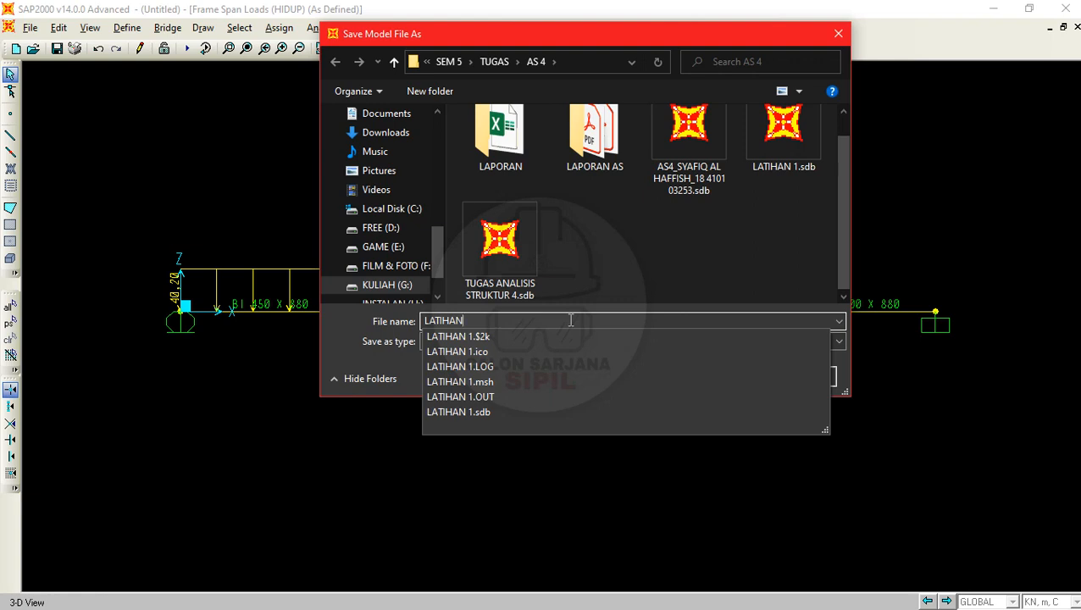
{"action": "key", "text": "Return"}
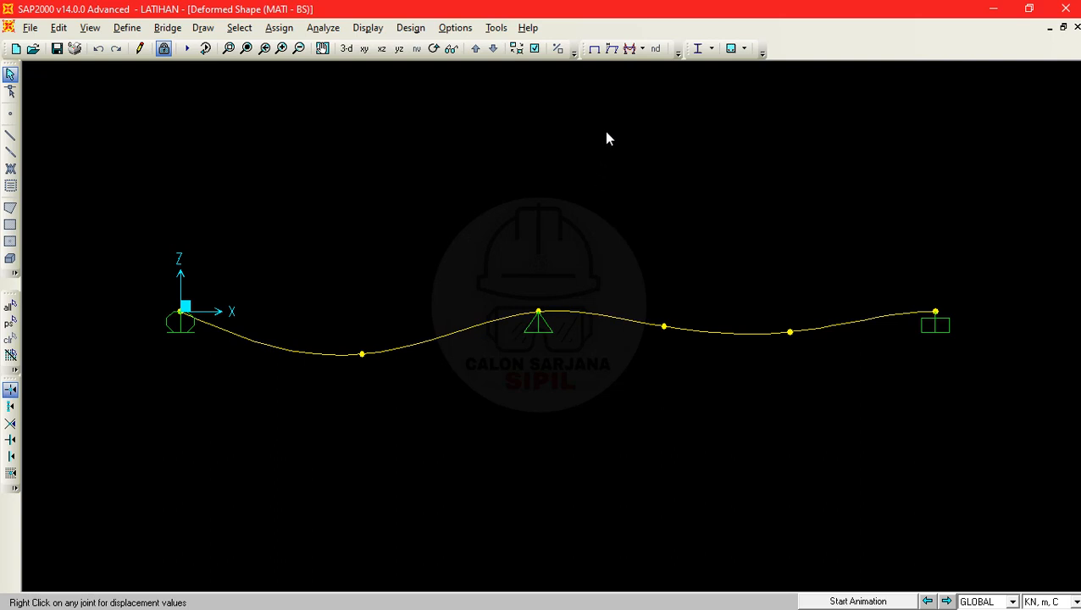
- Return to the undeformed shape and display the joint reactions for combination U1 as arrows
{"action": "left_click", "coordinate": [594, 49]}
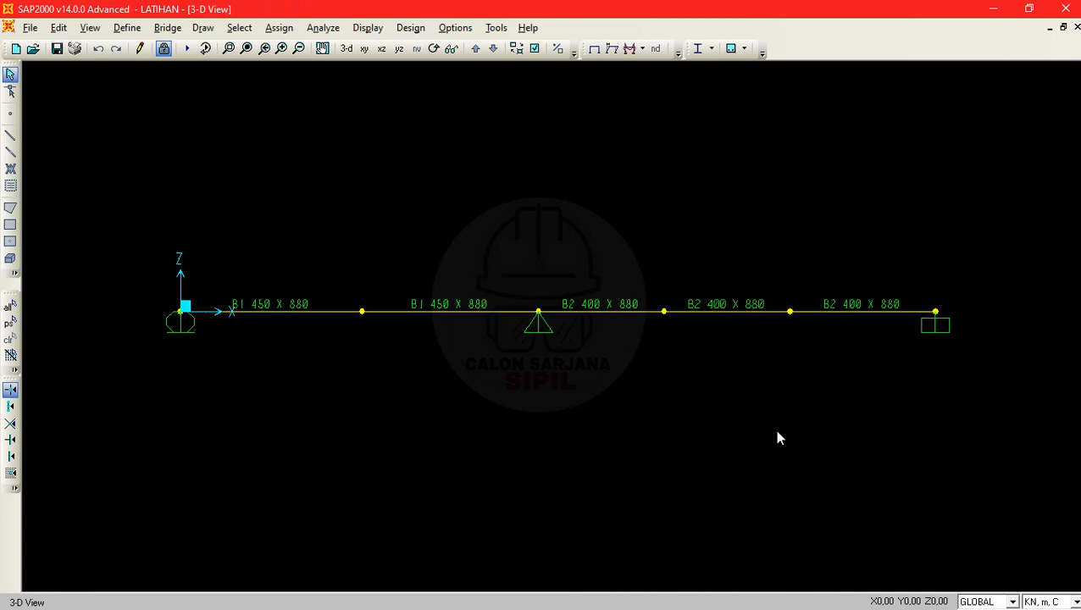
{"action": "left_click", "coordinate": [642, 49]}
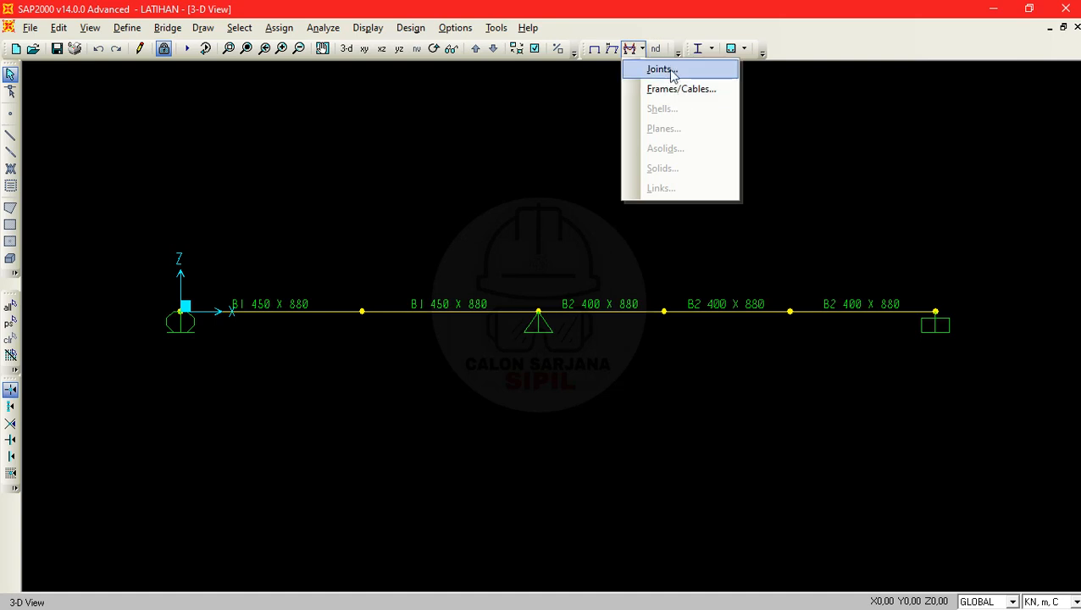
{"action": "left_click", "coordinate": [669, 70]}
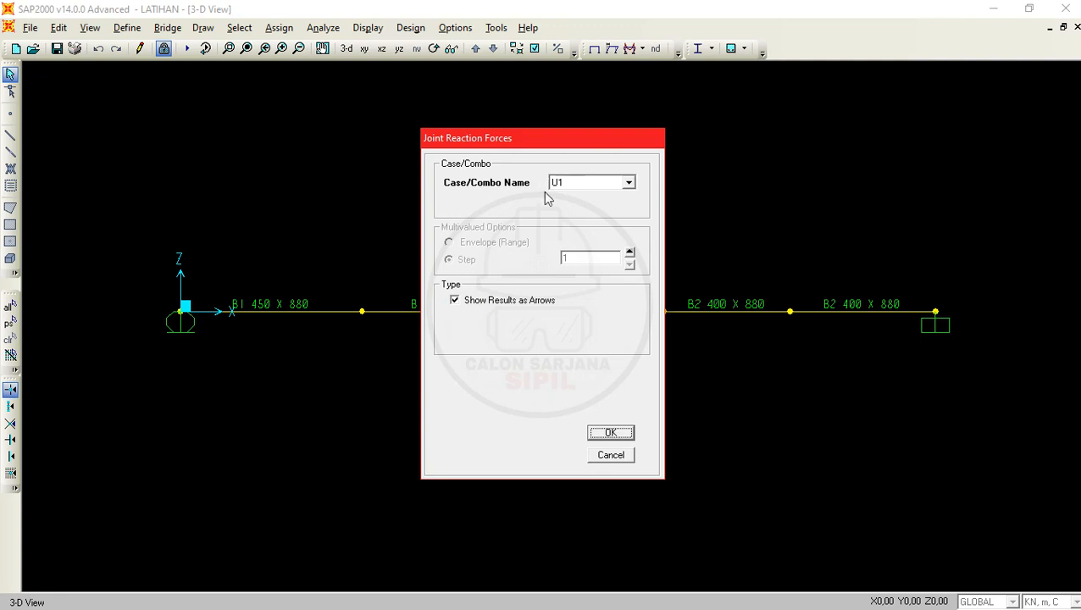
{"action": "left_click", "coordinate": [603, 187]}
{"action": "left_click", "coordinate": [605, 183]}
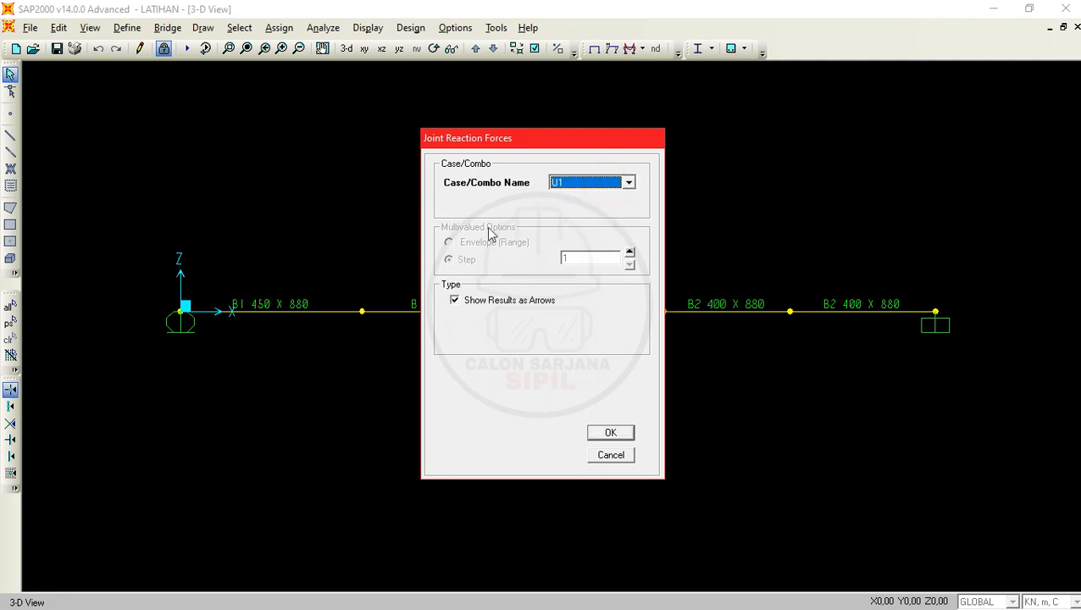
{"action": "left_click", "coordinate": [627, 183]}
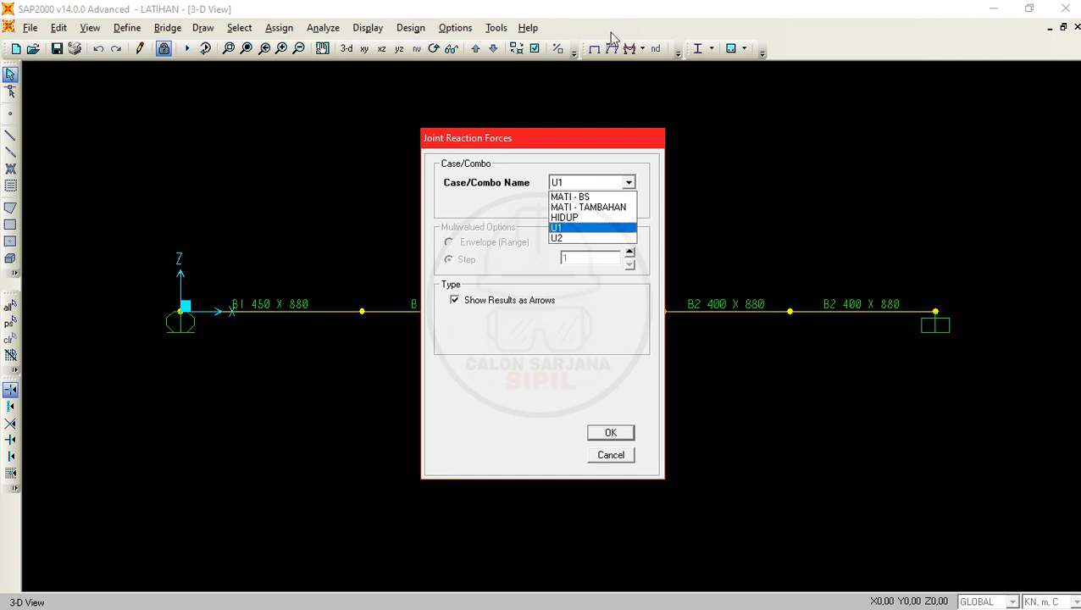
{"action": "left_click", "coordinate": [561, 229]}
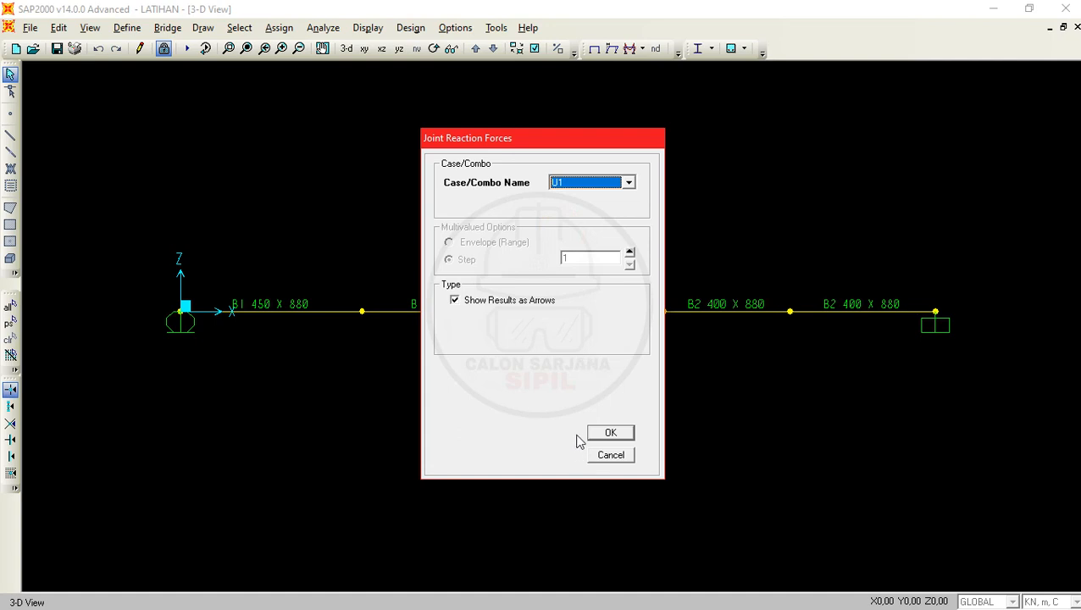
{"action": "left_click", "coordinate": [618, 435]}
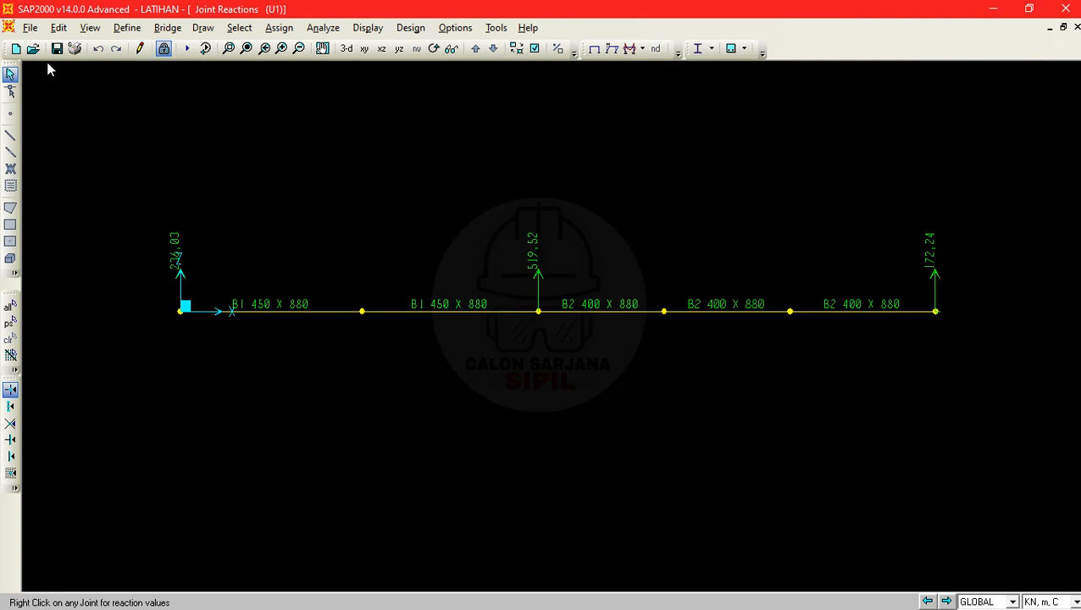
- Call up model unlocking but cancel it, and display the joint reactions for combination U2 as arrows
{"action": "left_click", "coordinate": [165, 49]}
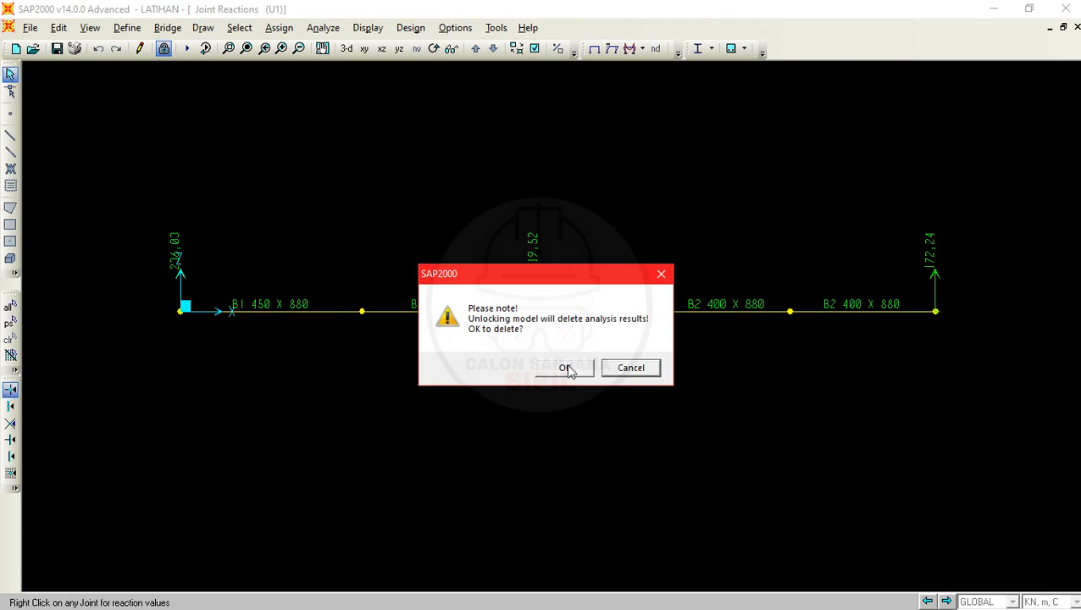
{"action": "left_click", "coordinate": [636, 369]}
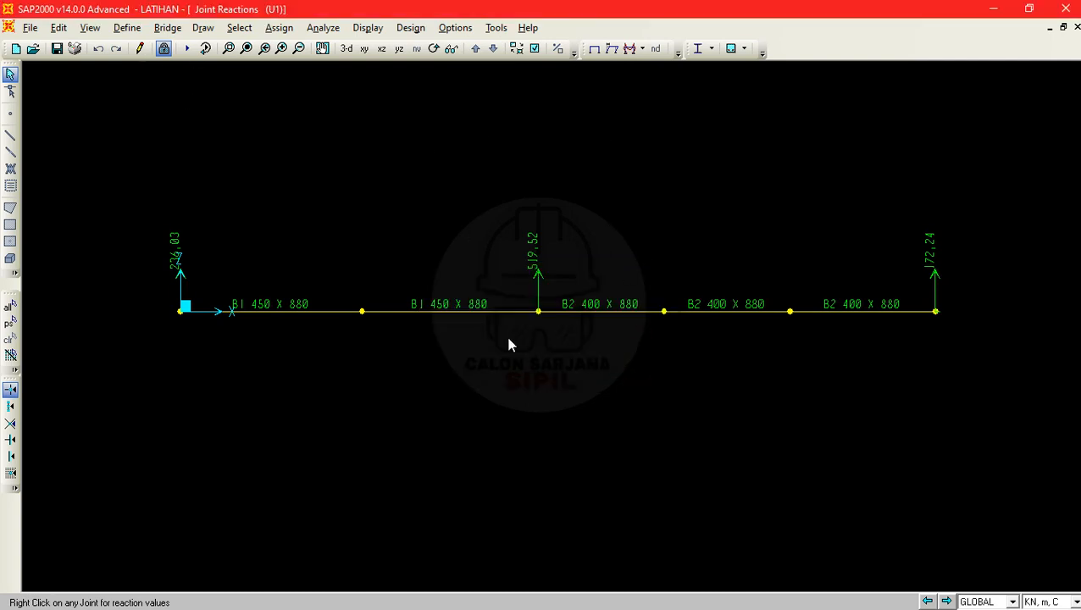
{"action": "left_click", "coordinate": [643, 49]}
{"action": "left_click", "coordinate": [647, 68]}
{"action": "left_click", "coordinate": [593, 184]}
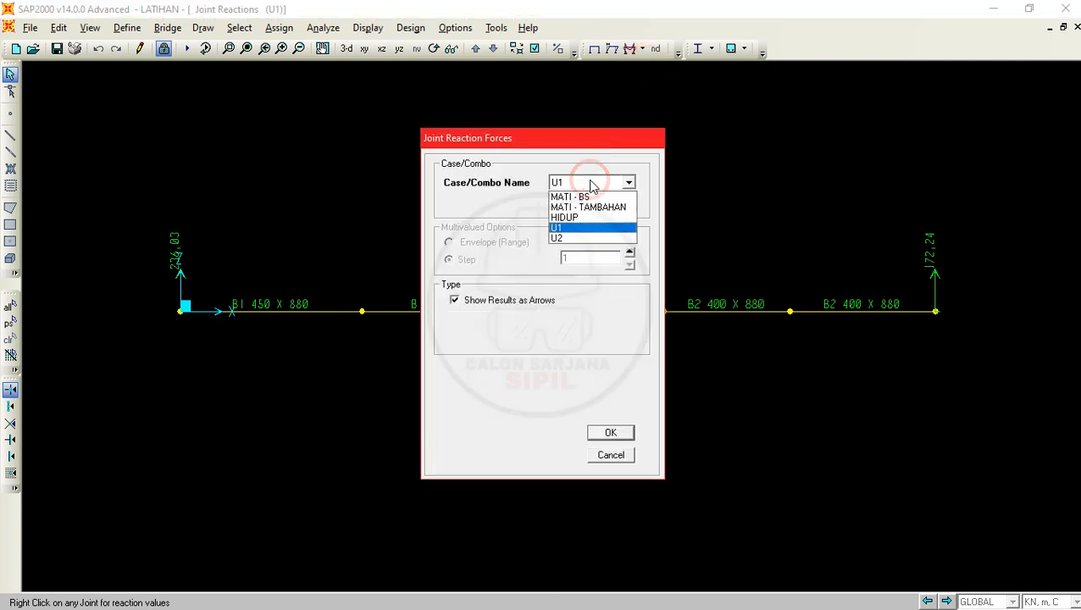
{"action": "left_click", "coordinate": [582, 240]}
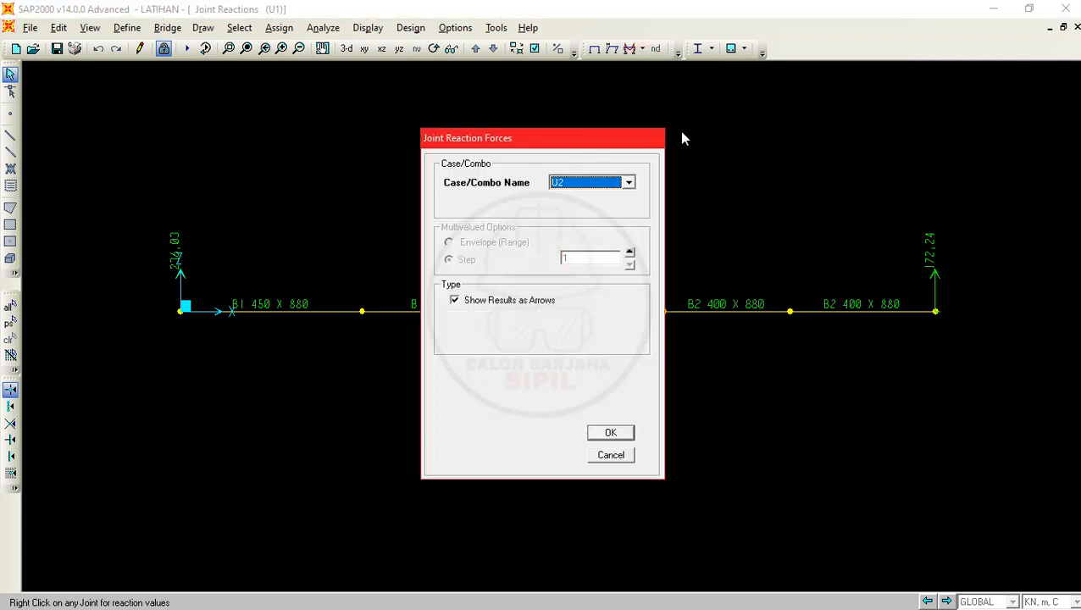
{"action": "left_click", "coordinate": [611, 433]}
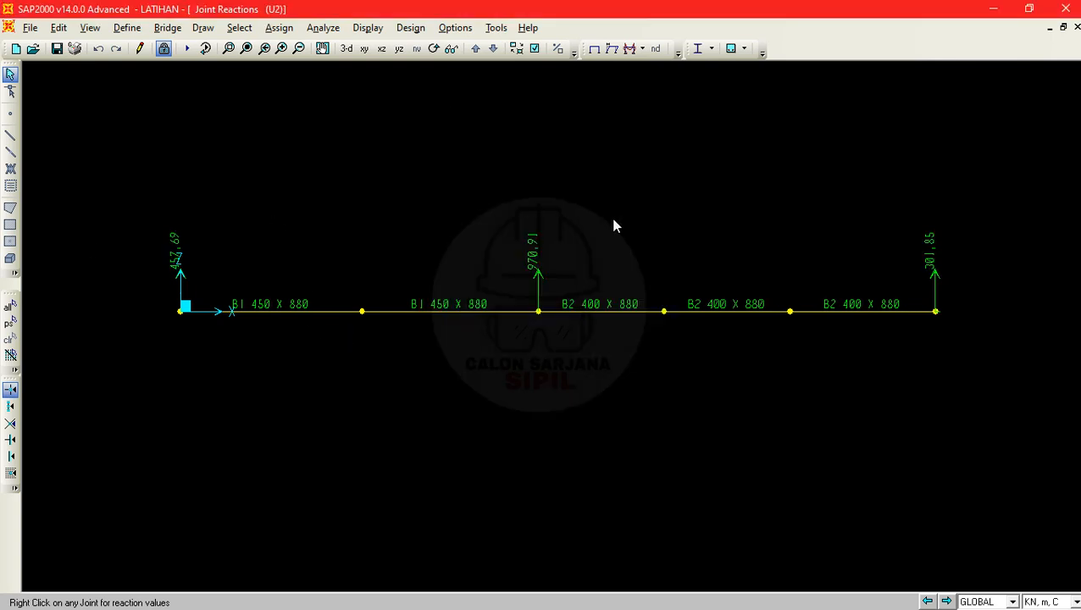
{"action": "left_click_drag", "start_coordinate": [169, 219], "coordinate": [972, 341]}
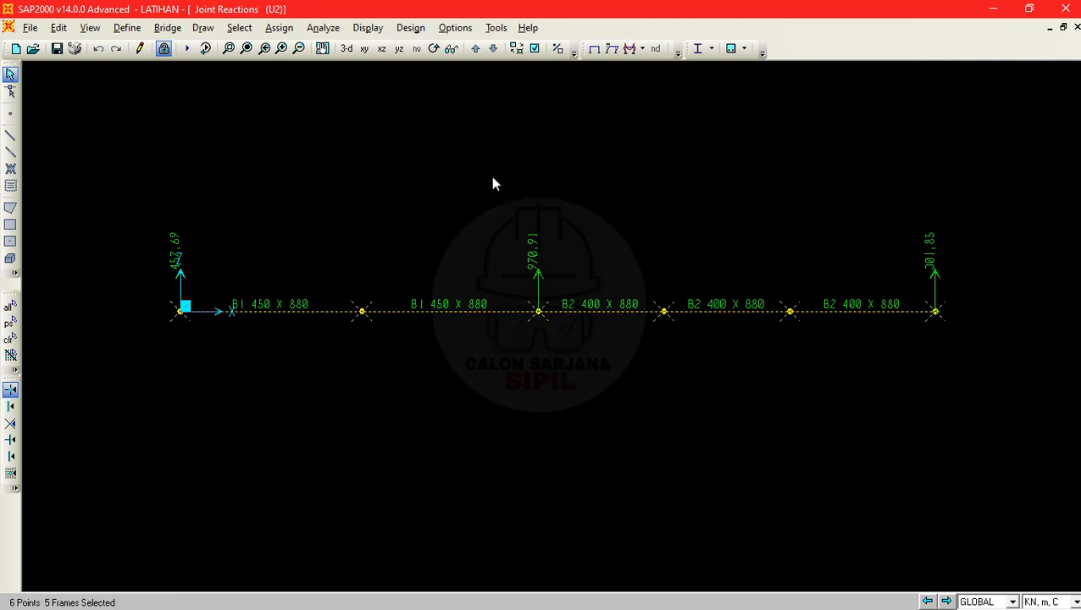
{"action": "key", "text": "ctrl+q"}
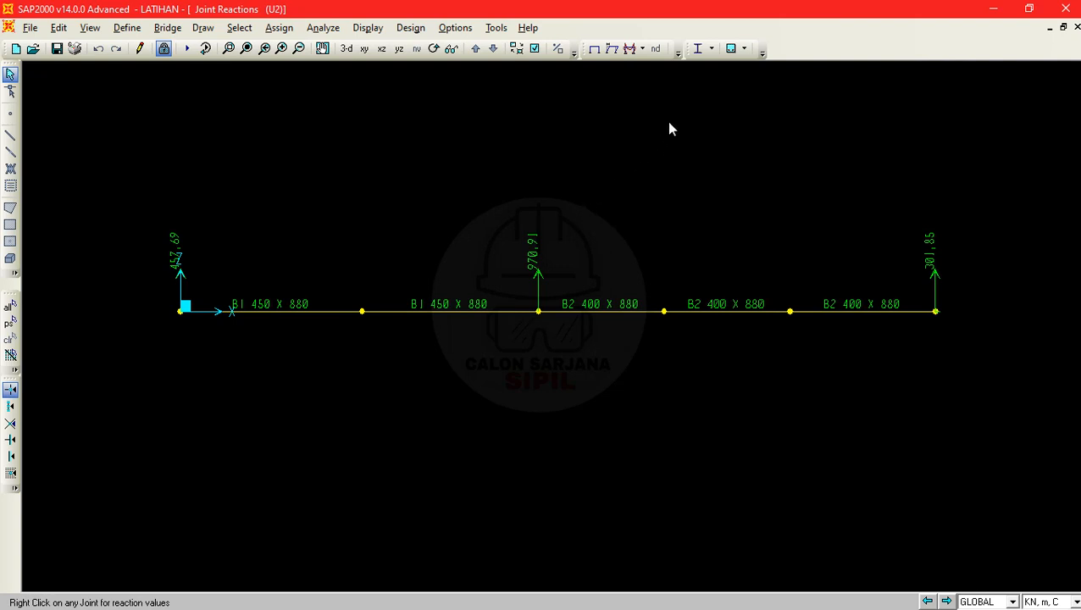
- Display the Moment 3-3 diagram of the frames for the MATI - TAMBAHAN load case with values shown on the diagram
{"action": "left_click", "coordinate": [644, 49]}
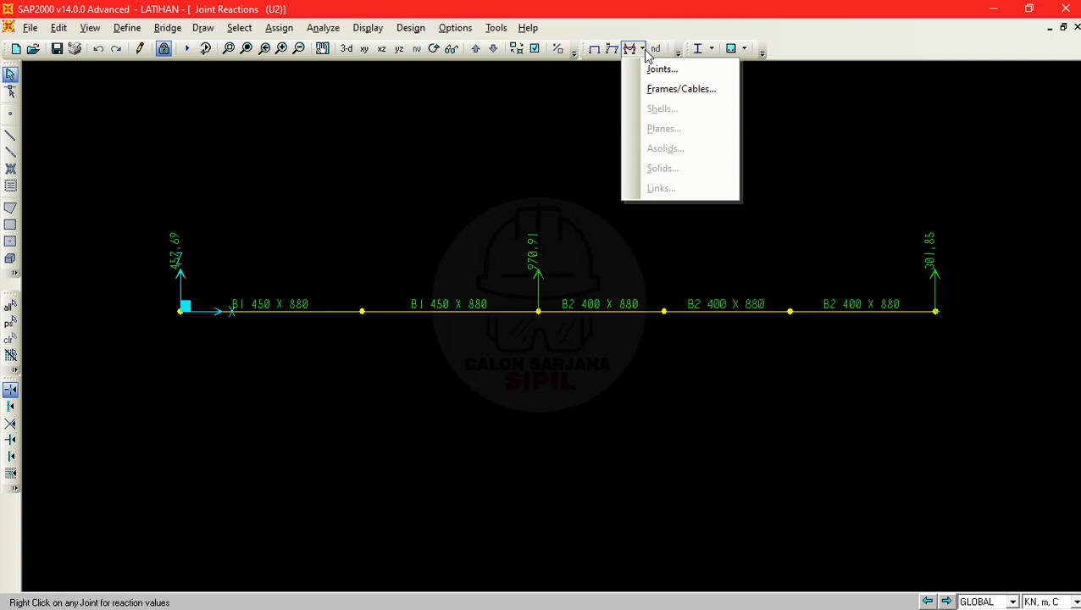
{"action": "left_click", "coordinate": [644, 49]}
{"action": "left_click", "coordinate": [644, 49]}
{"action": "left_click", "coordinate": [644, 49]}
{"action": "left_click", "coordinate": [644, 49]}
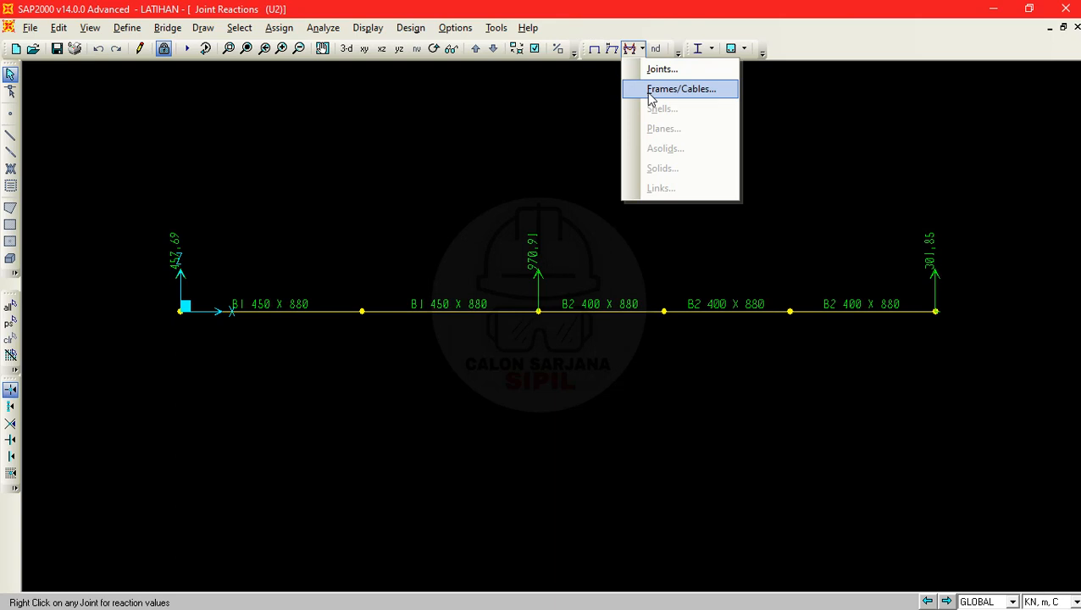
{"action": "left_click", "coordinate": [686, 92]}
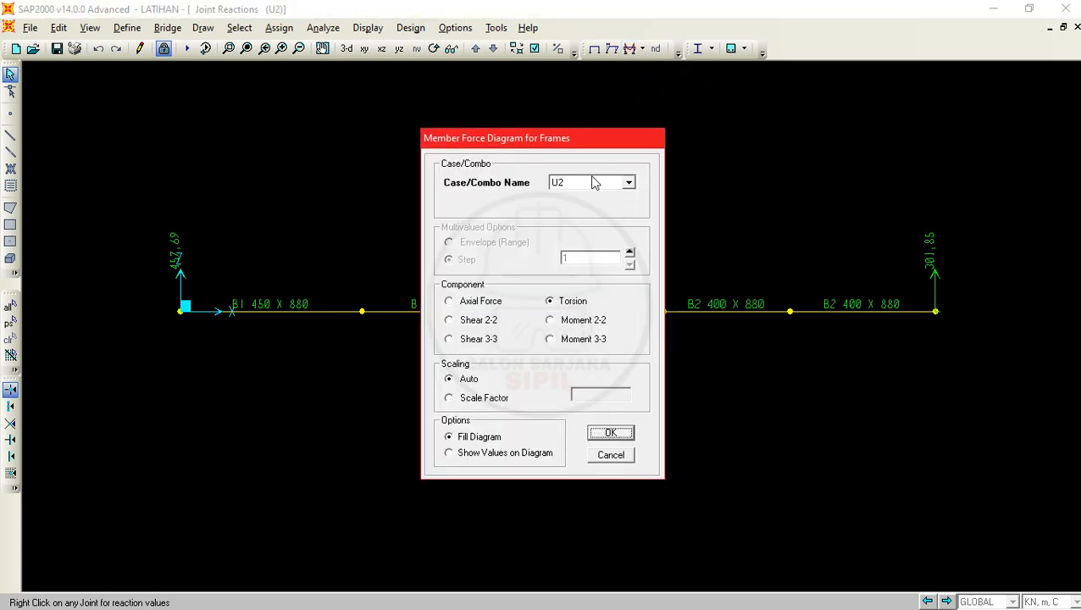
{"action": "left_click", "coordinate": [609, 180]}
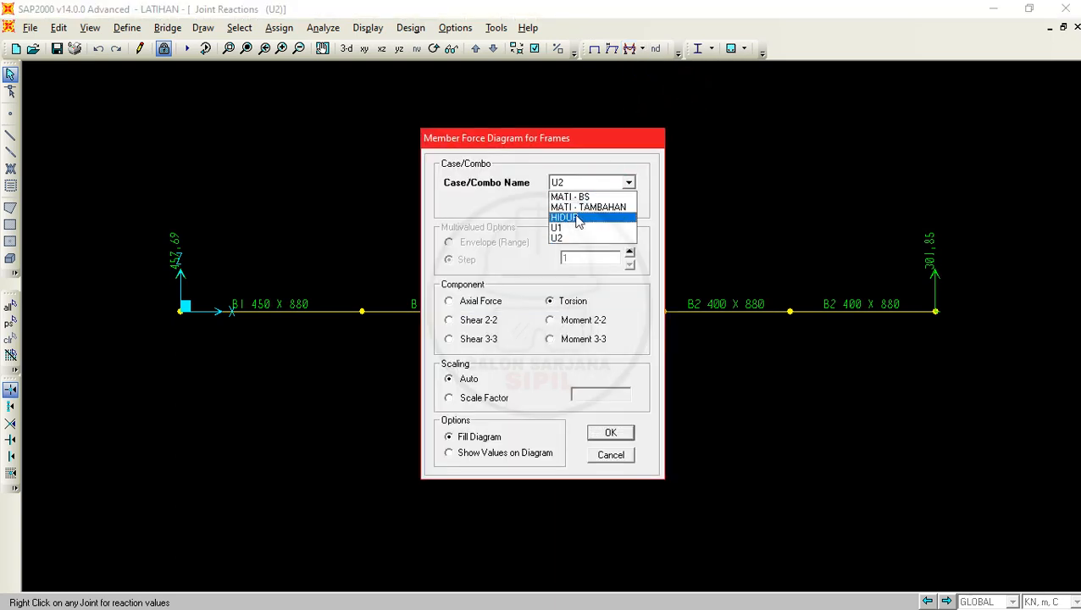
{"action": "left_click", "coordinate": [576, 207]}
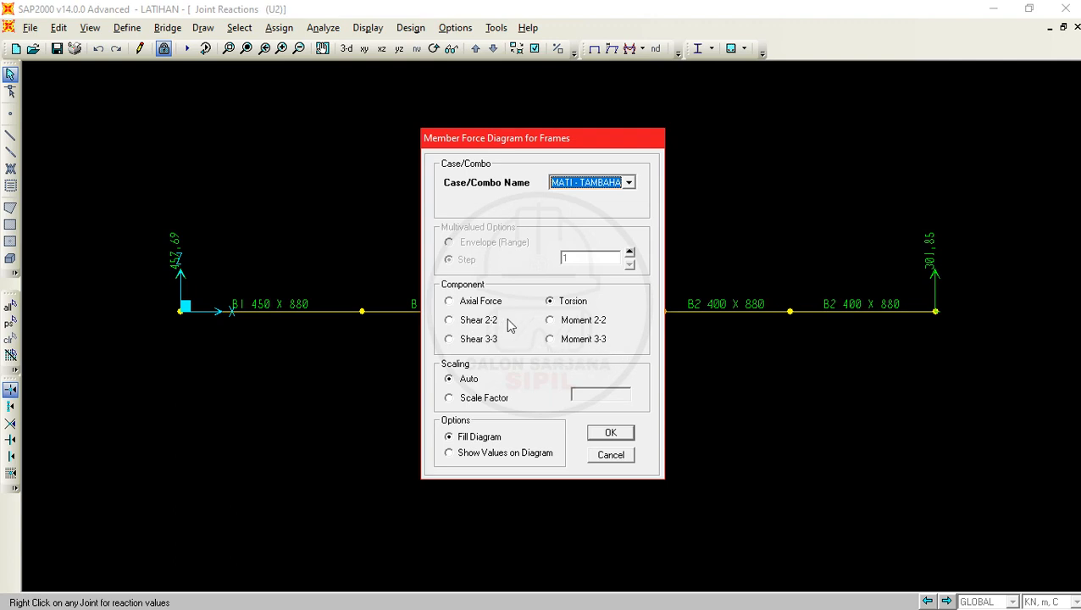
{"action": "left_click", "coordinate": [598, 340]}
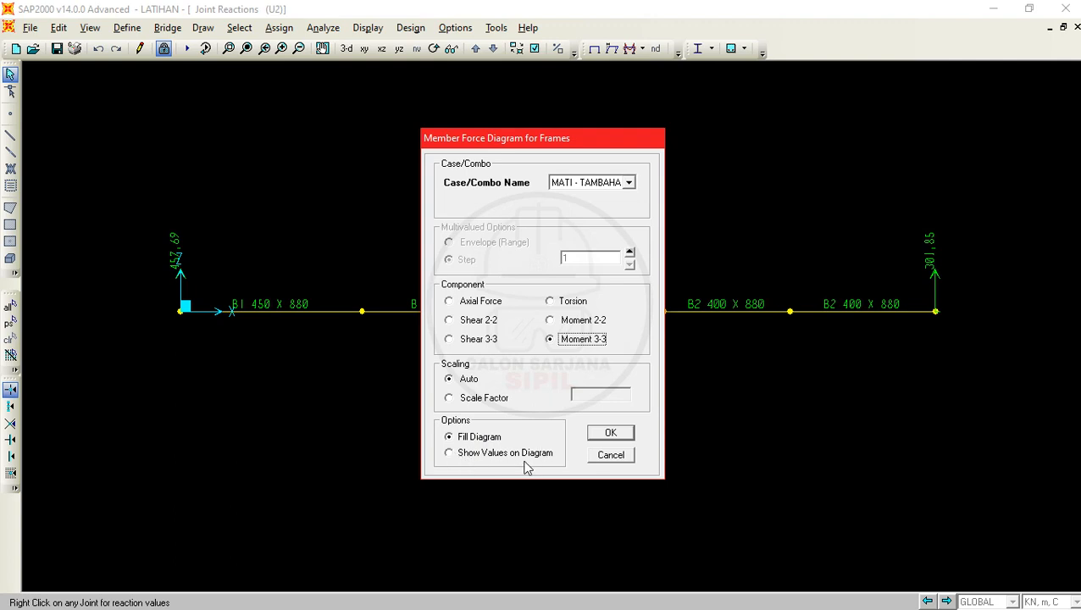
{"action": "left_click", "coordinate": [465, 455]}
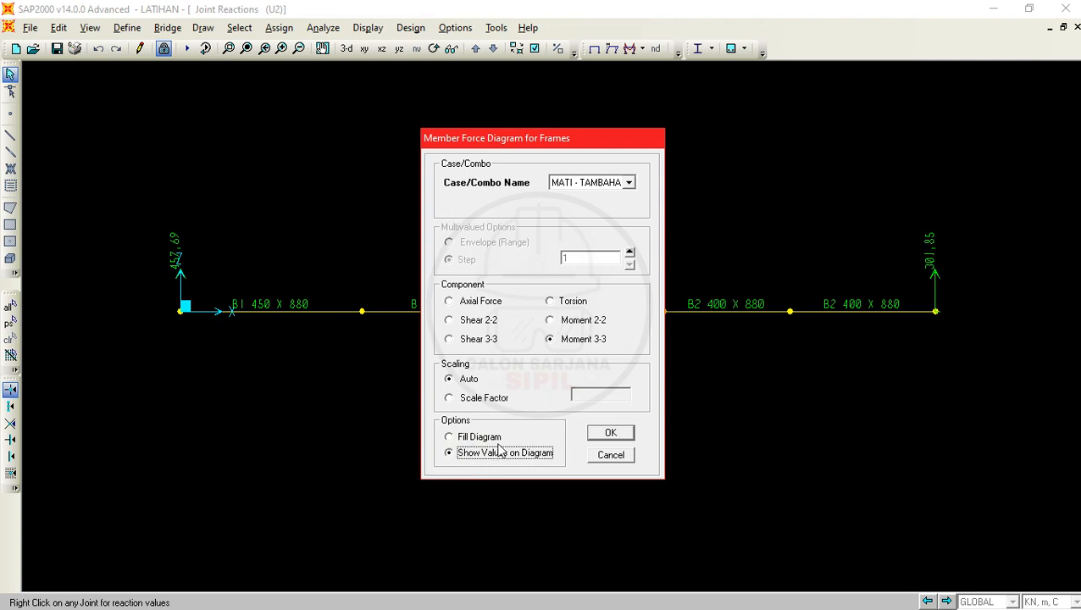
{"action": "left_click", "coordinate": [612, 433]}
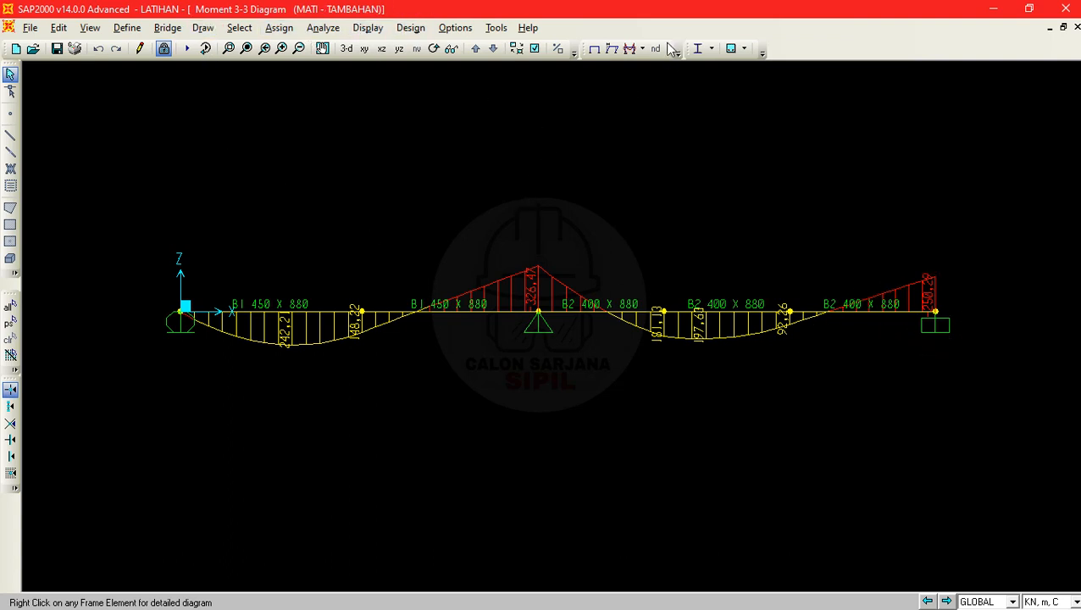
- Display the Shear 2-2 diagram of the frames for combination U1 with values shown
{"action": "left_click", "coordinate": [643, 49]}
{"action": "left_click", "coordinate": [646, 86]}
{"action": "left_click", "coordinate": [628, 182]}
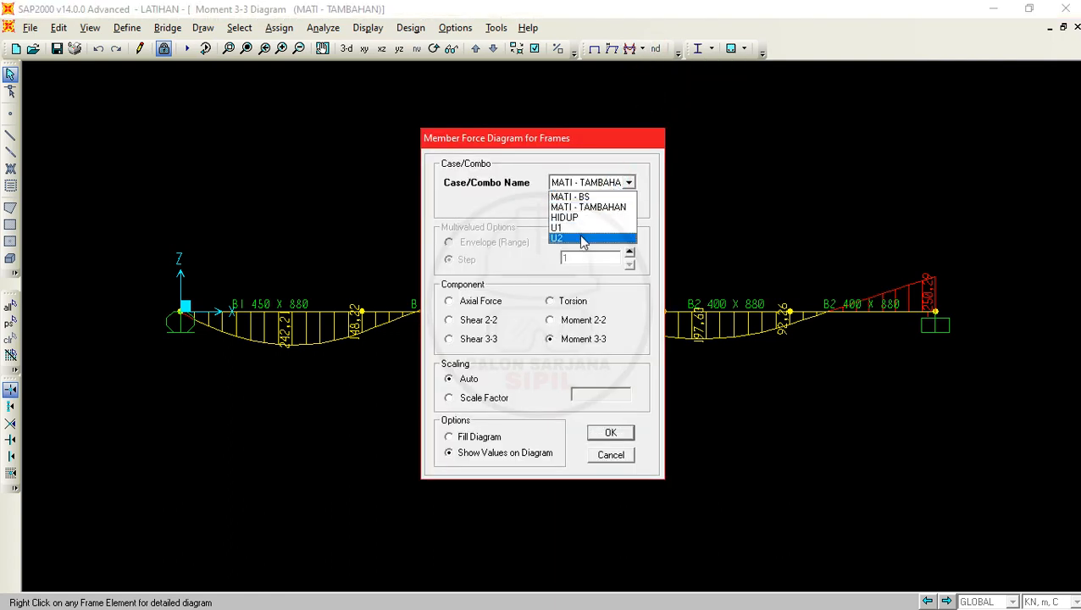
{"action": "left_click", "coordinate": [581, 229]}
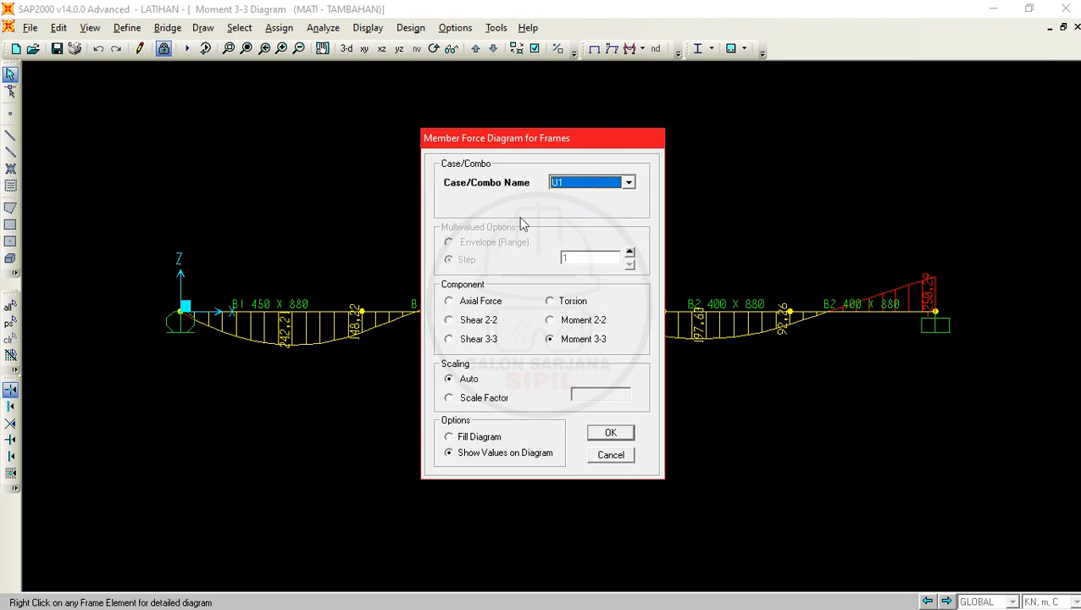
{"action": "left_click", "coordinate": [472, 323]}
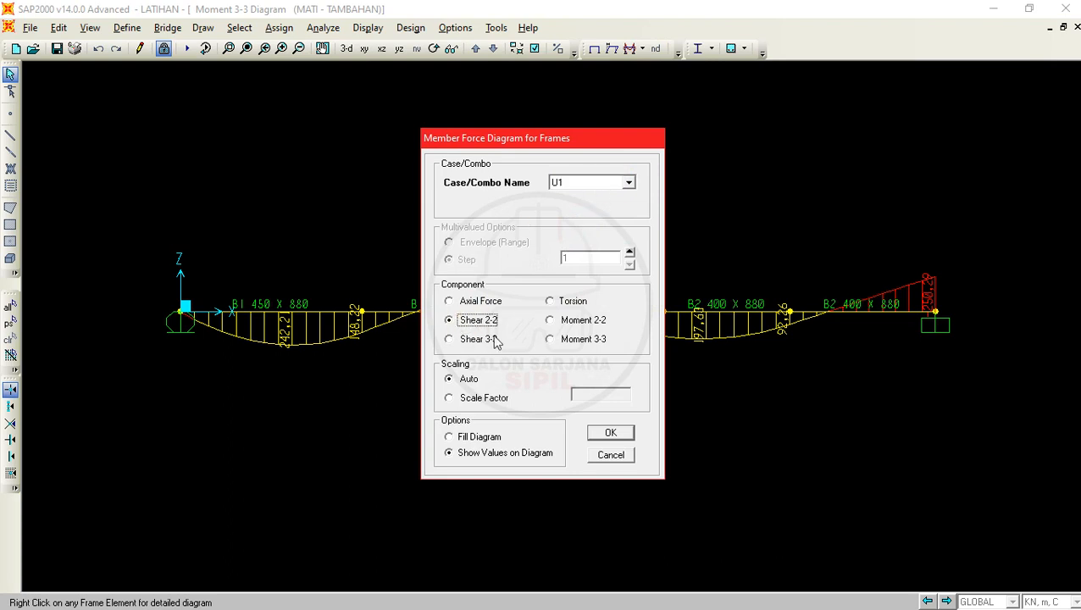
{"action": "left_click", "coordinate": [625, 436]}
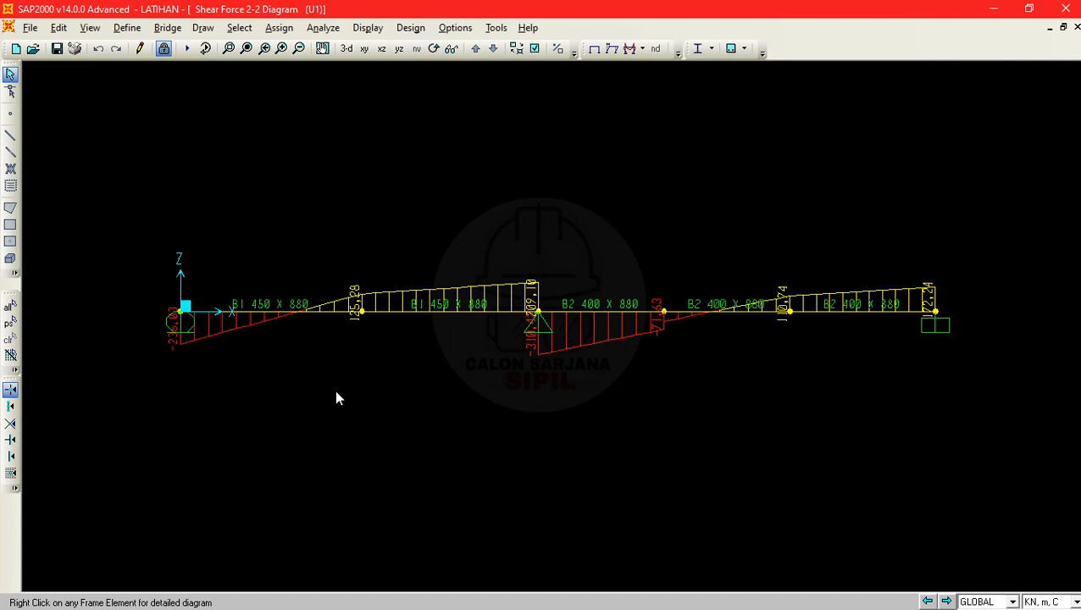
- Open the detailed diagrams of the B1 450 X 880 beam segment that starts at the origin and reposition the window over the model
{"action": "left_click", "coordinate": [263, 314]}
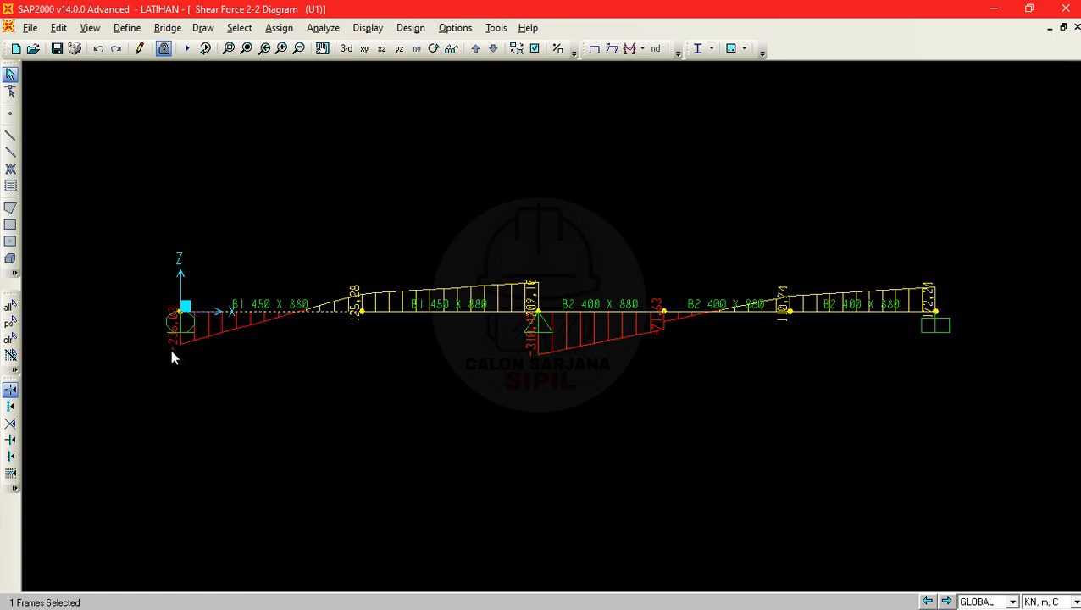
{"action": "mouse_move", "coordinate": [357, 319]}
{"action": "left_click", "coordinate": [283, 313]}
{"action": "right_click", "coordinate": [283, 313]}
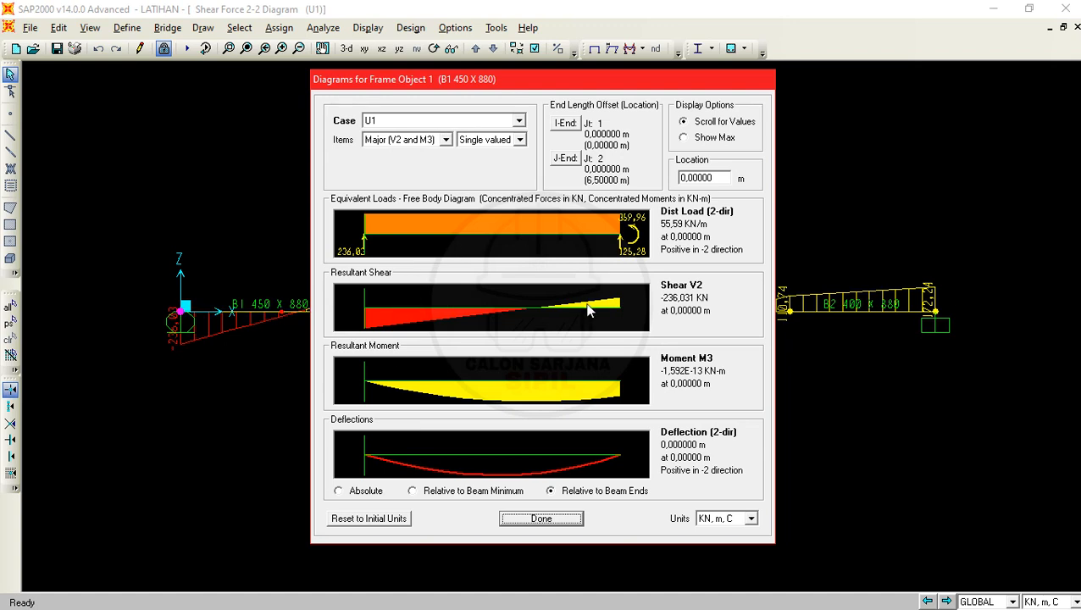
{"action": "left_click", "coordinate": [412, 74]}
{"action": "left_click_drag", "start_coordinate": [412, 75], "coordinate": [532, 73]}
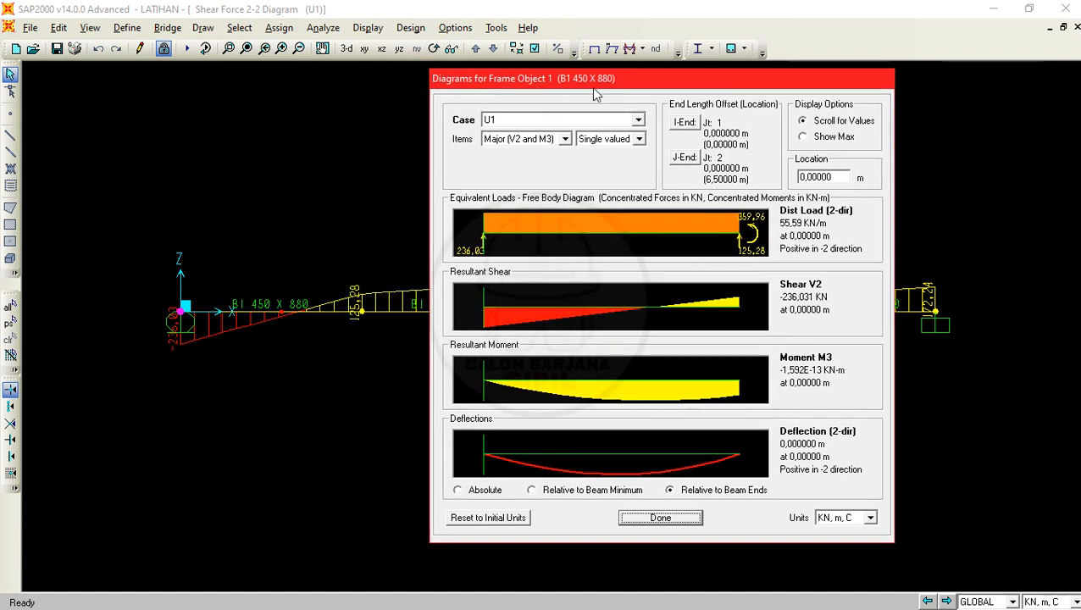
{"action": "left_click_drag", "start_coordinate": [598, 78], "coordinate": [427, 72]}
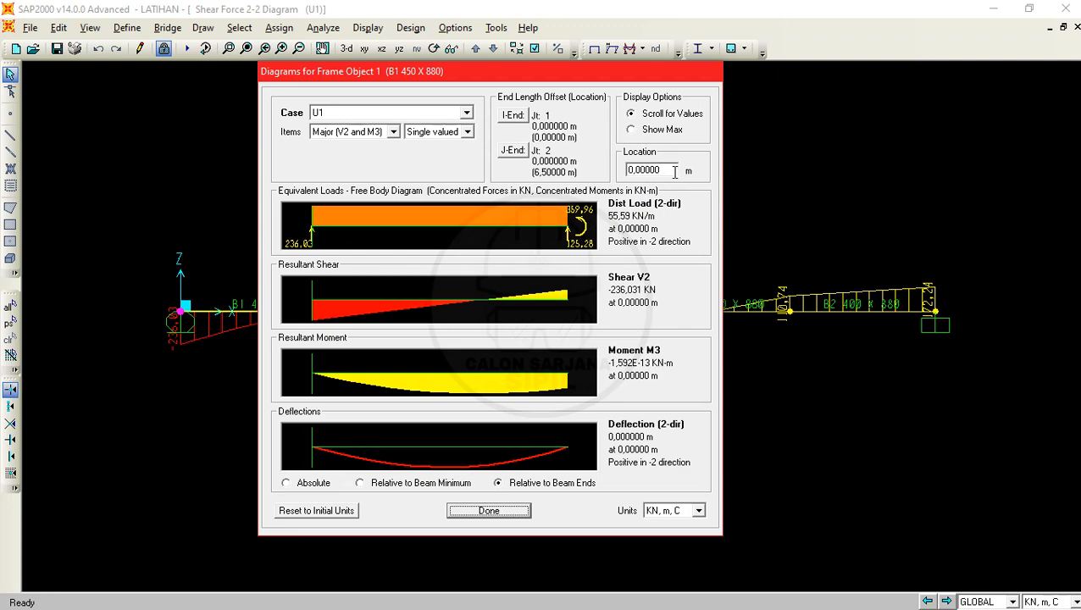
- Examine the segment's U1 results at location 3 m and at their maximum values, and close the detailed diagrams
{"action": "left_click_drag", "start_coordinate": [675, 171], "coordinate": [621, 174]}
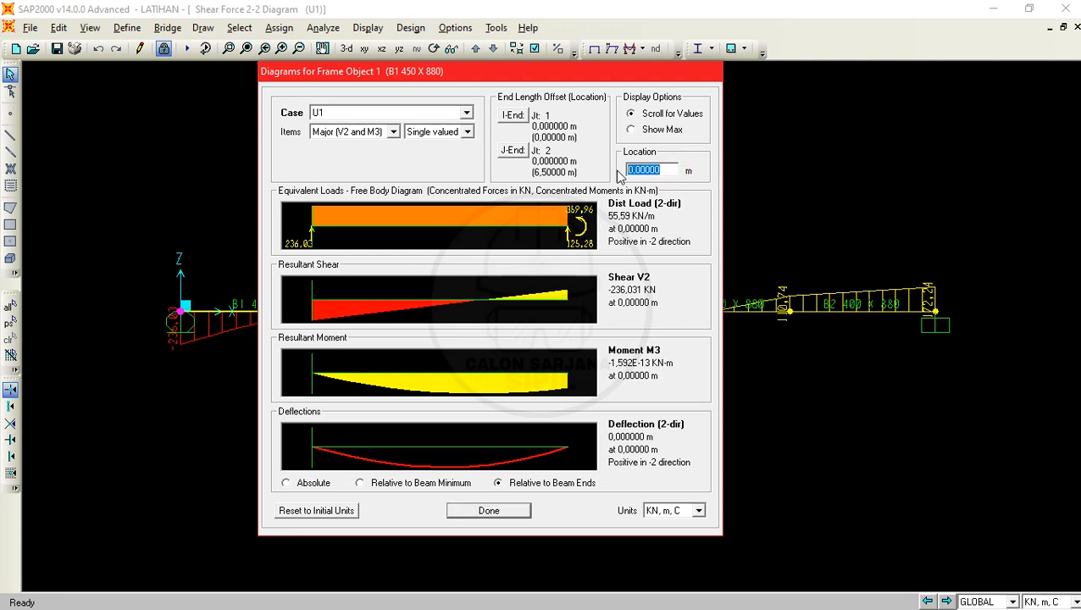
{"action": "type", "text": "3"}
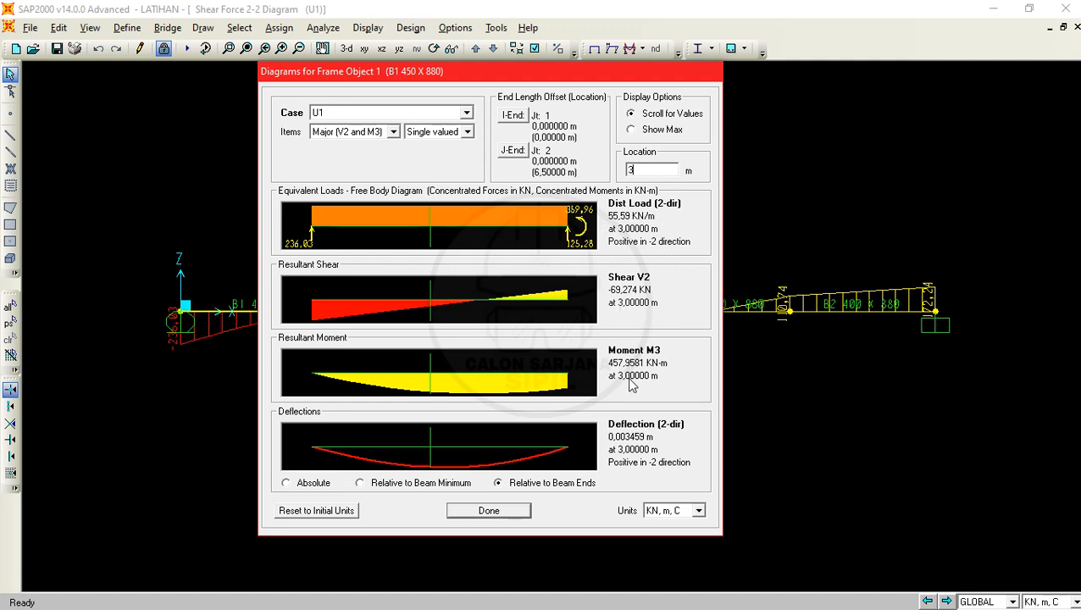
{"action": "left_click", "coordinate": [661, 134]}
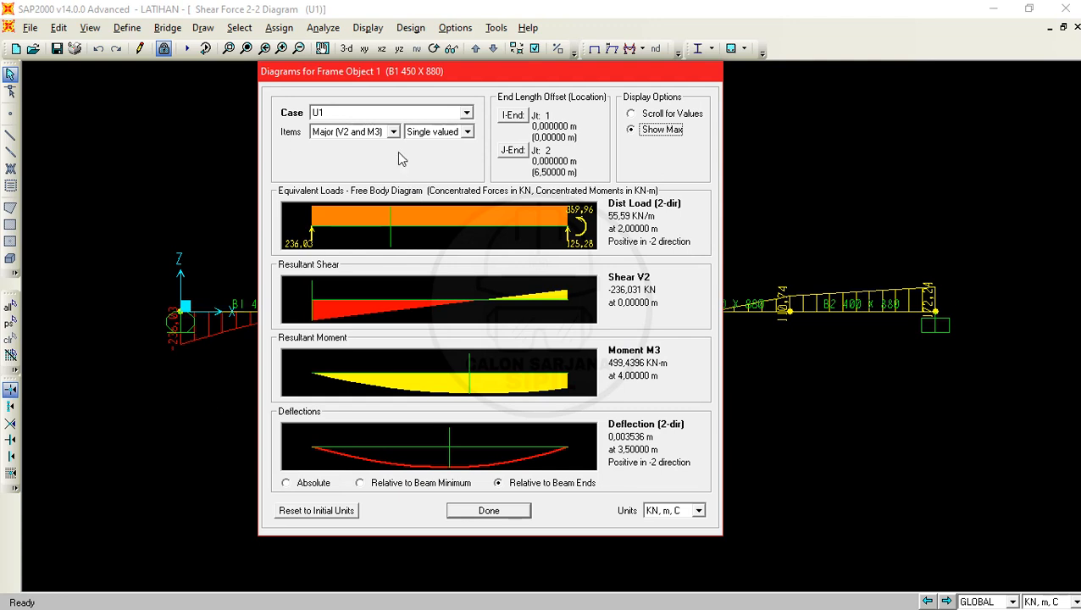
{"action": "left_click", "coordinate": [481, 510]}
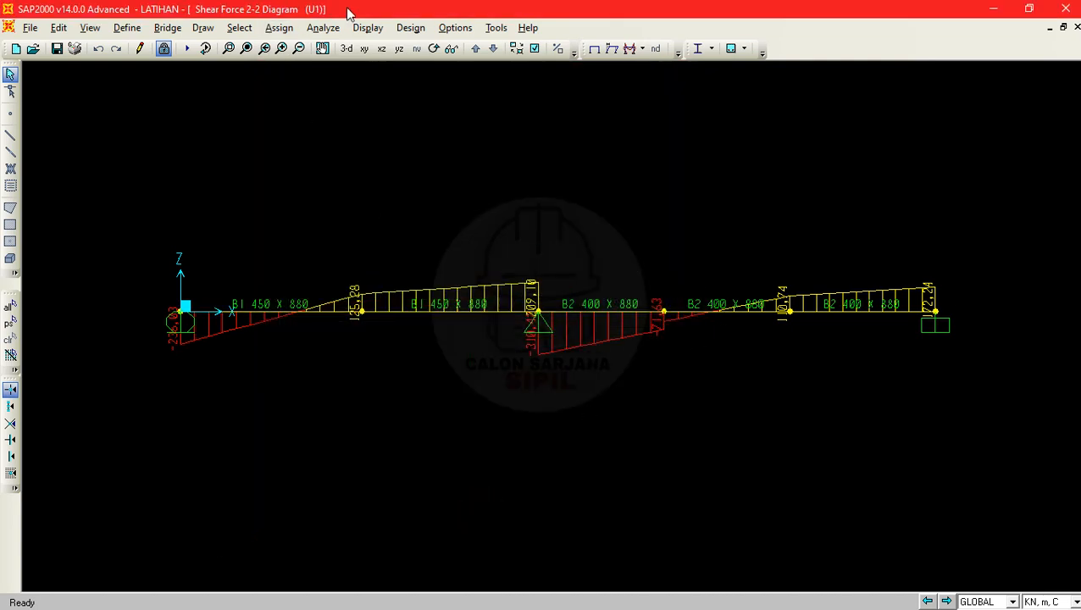
- Display the Shear 2-2 diagram of the frames for the MATI - BS load case with values shown
{"action": "left_click", "coordinate": [643, 49]}
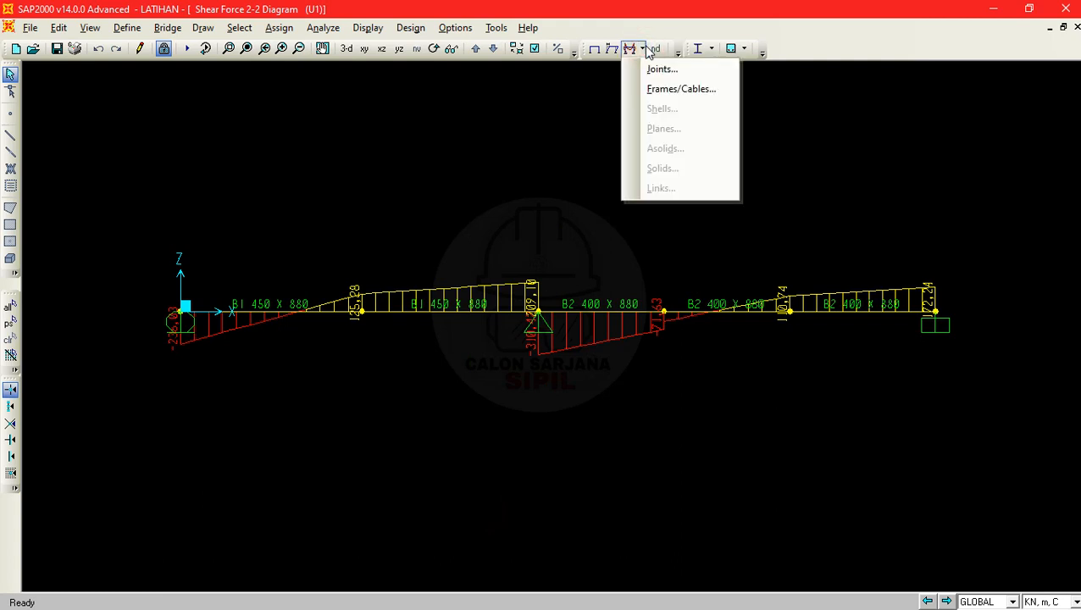
{"action": "left_click", "coordinate": [665, 89]}
{"action": "left_click", "coordinate": [600, 187]}
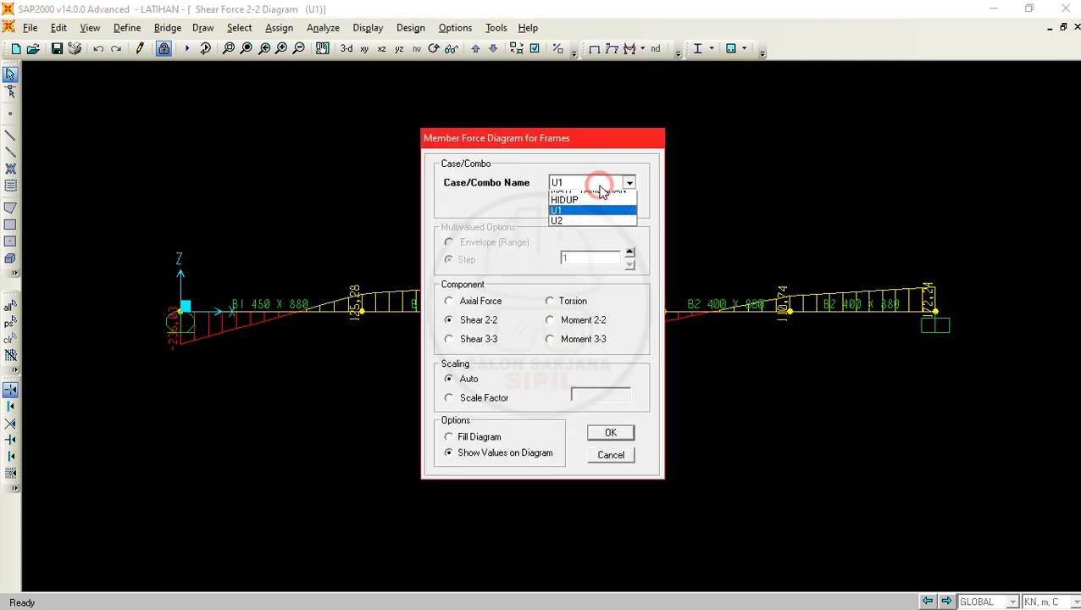
{"action": "left_click", "coordinate": [586, 208]}
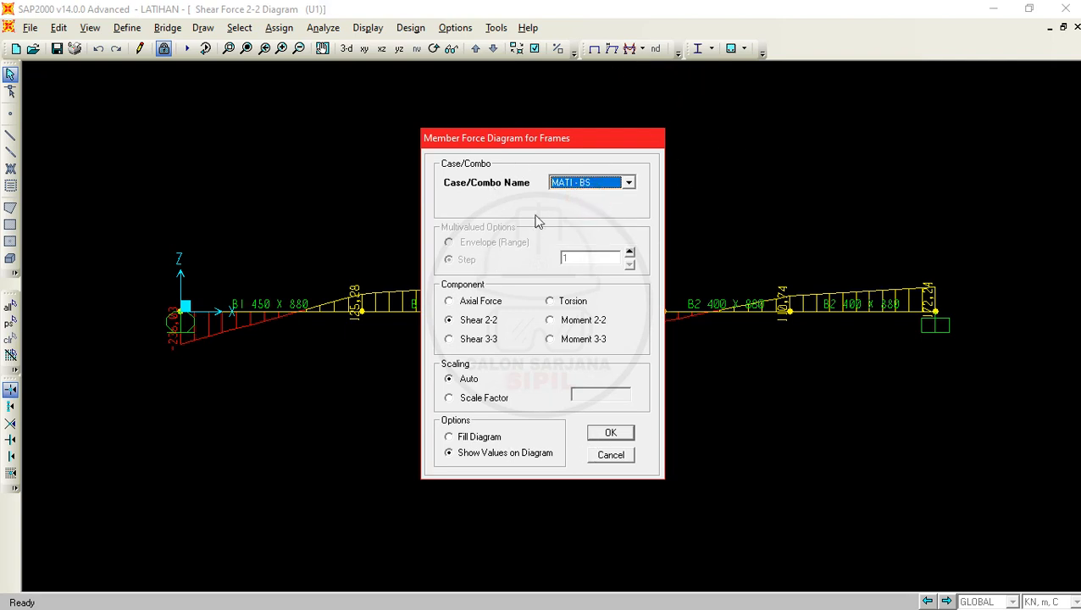
{"action": "left_click", "coordinate": [608, 430]}
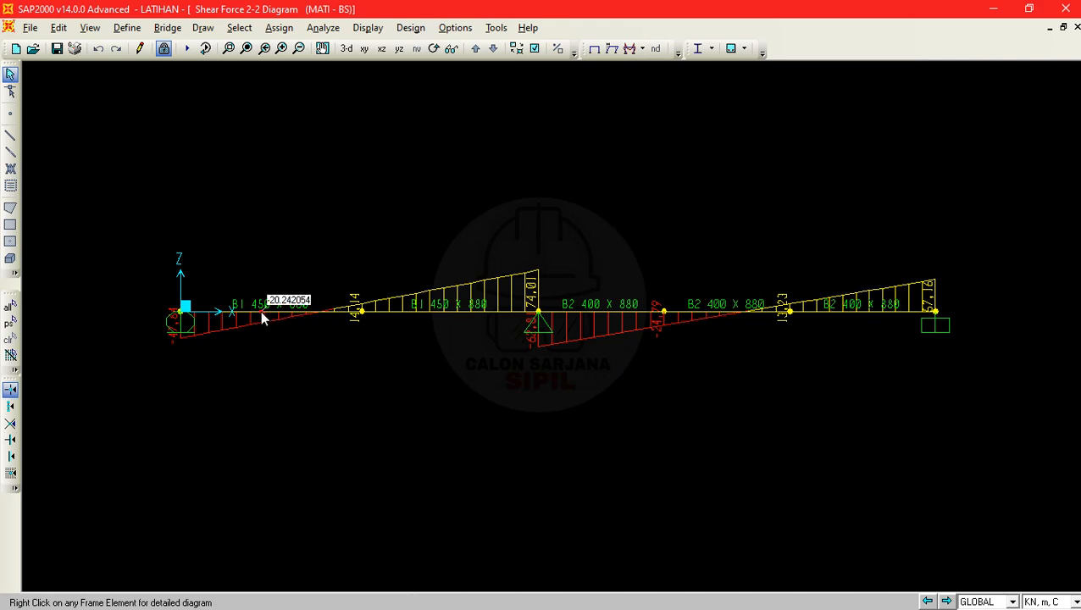
- Reopen the detailed diagrams of the B1 450 X 880 segment at the origin and examine U1, MATI - TAMBAHAN, MATI - BS and HIDUP
{"action": "right_click", "coordinate": [260, 312]}
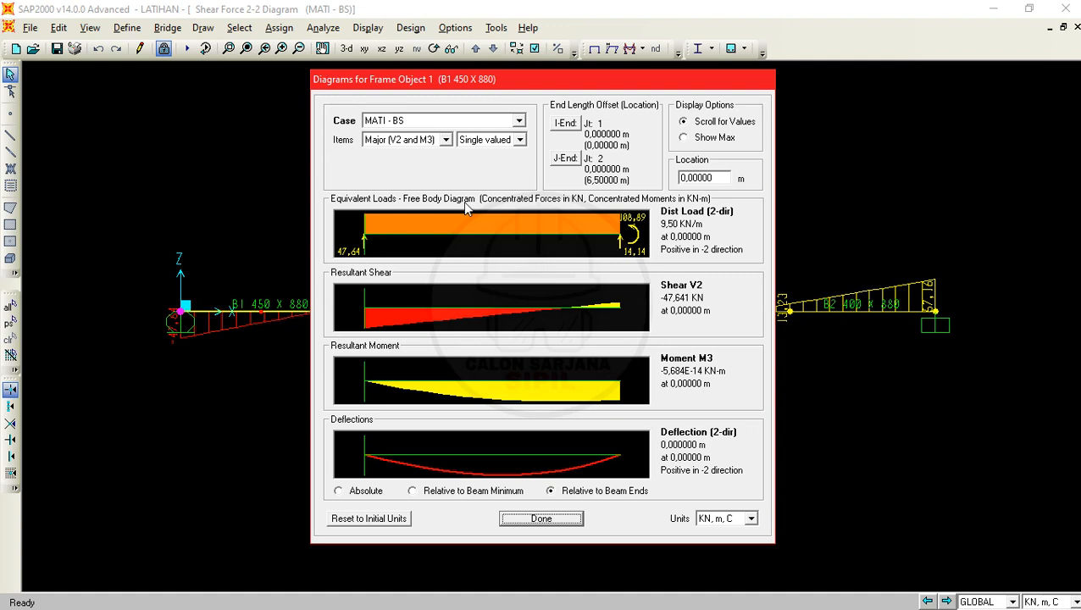
{"action": "left_click", "coordinate": [509, 119]}
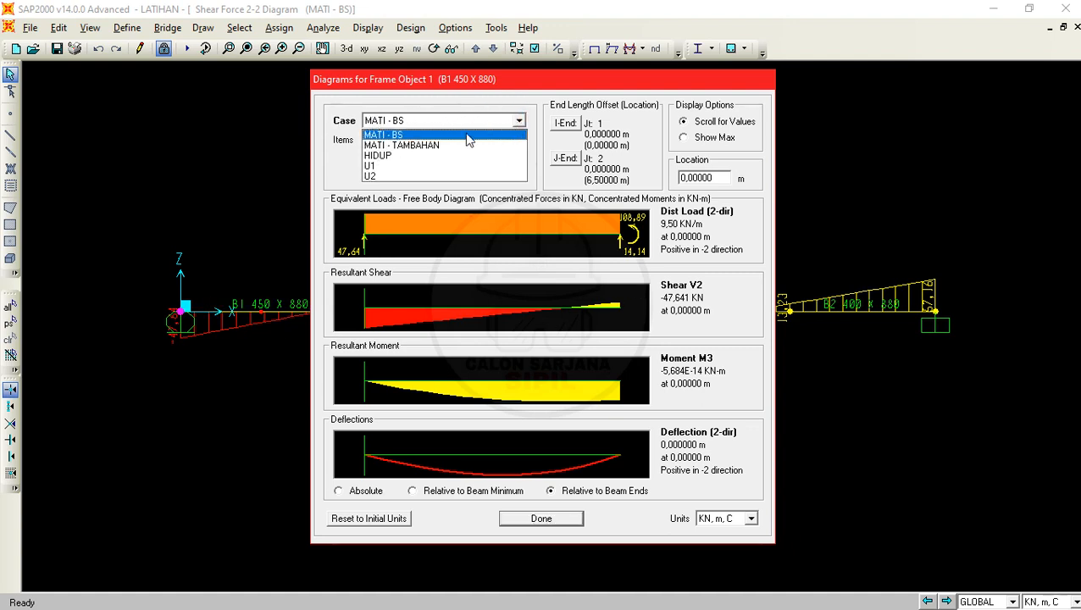
{"action": "left_click", "coordinate": [371, 166]}
{"action": "left_click", "coordinate": [402, 127]}
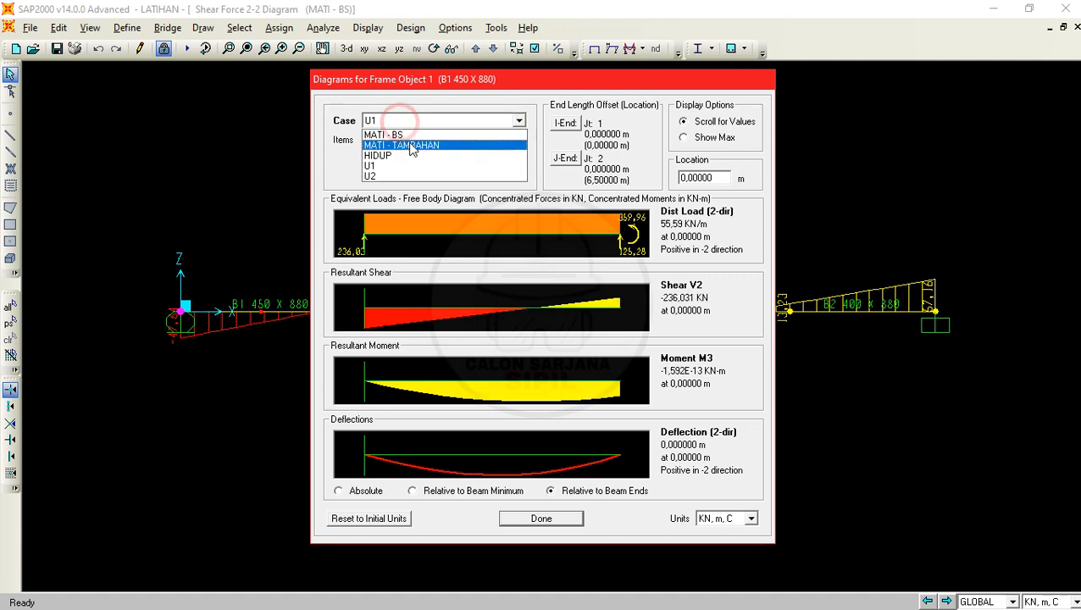
{"action": "left_click", "coordinate": [410, 141]}
{"action": "left_click", "coordinate": [437, 118]}
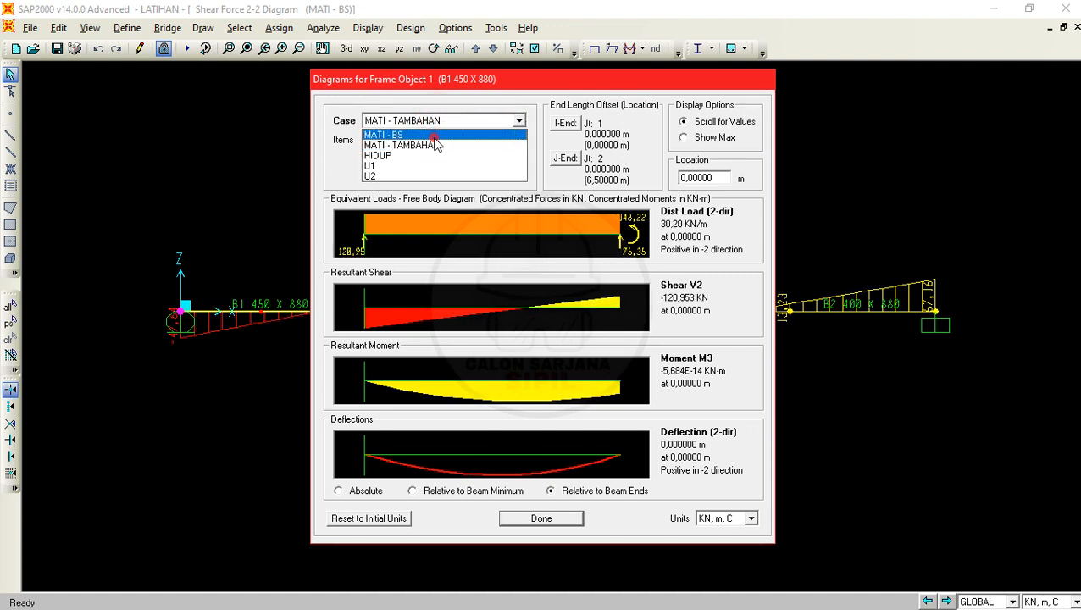
{"action": "left_click", "coordinate": [428, 135]}
{"action": "left_click", "coordinate": [518, 120]}
{"action": "left_click", "coordinate": [433, 157]}
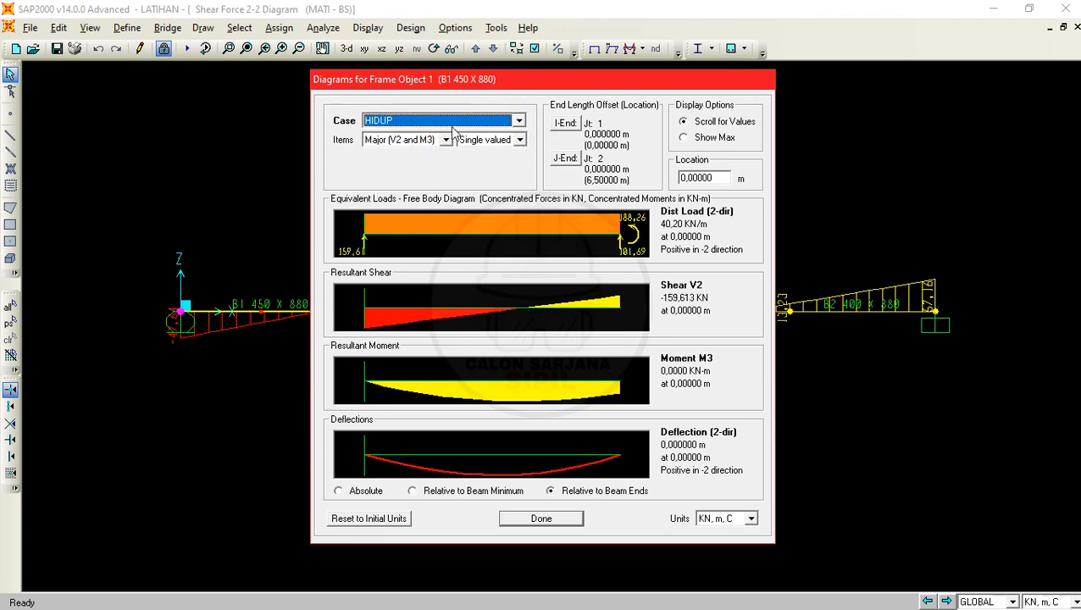
- Switch the segment's detailed diagrams through MATI - TAMBAHAN and U1 to combination U2
{"action": "left_click", "coordinate": [488, 120]}
{"action": "left_click", "coordinate": [441, 145]}
{"action": "left_click", "coordinate": [462, 121]}
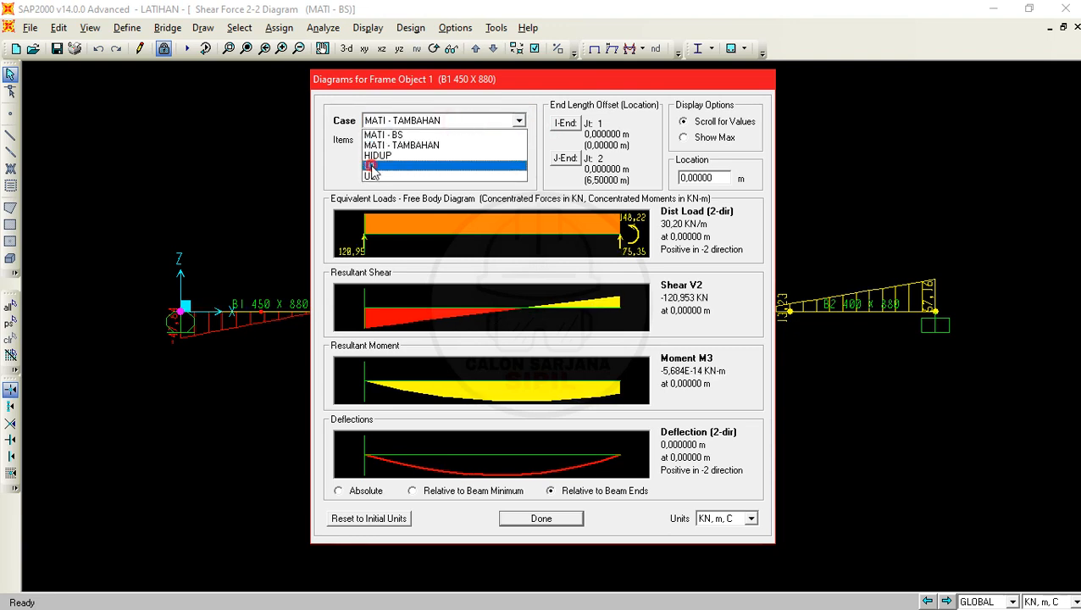
{"action": "left_click", "coordinate": [416, 165]}
{"action": "left_click", "coordinate": [439, 121]}
{"action": "left_click", "coordinate": [421, 176]}
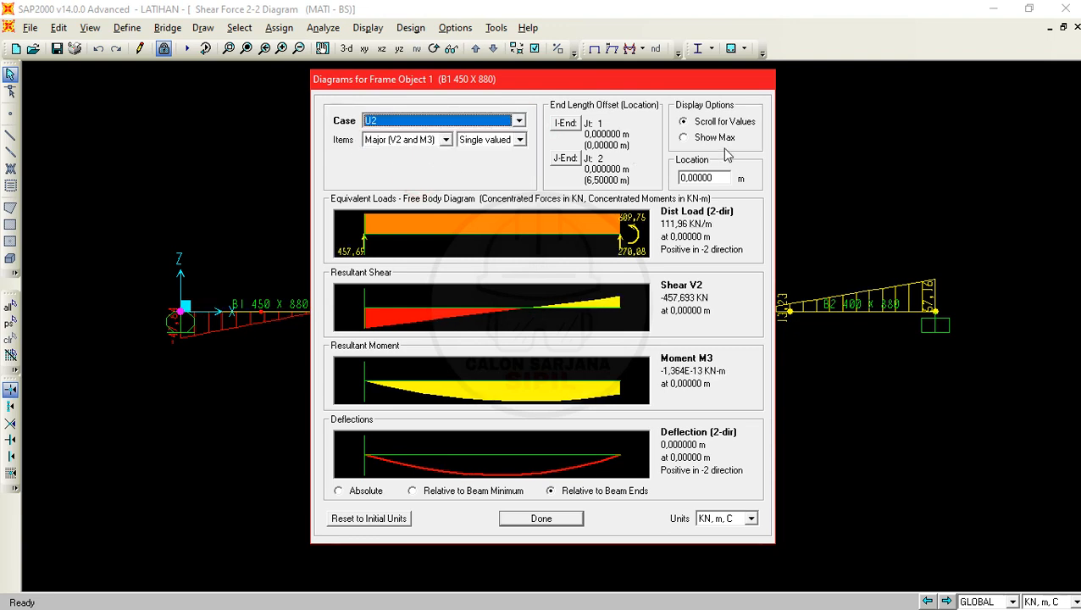
- Examine the segment's maximum values for U2, HIDUP, U1 and MATI - TAMBAHAN, and close the detailed diagrams
{"action": "left_click", "coordinate": [683, 138]}
{"action": "left_click", "coordinate": [450, 121]}
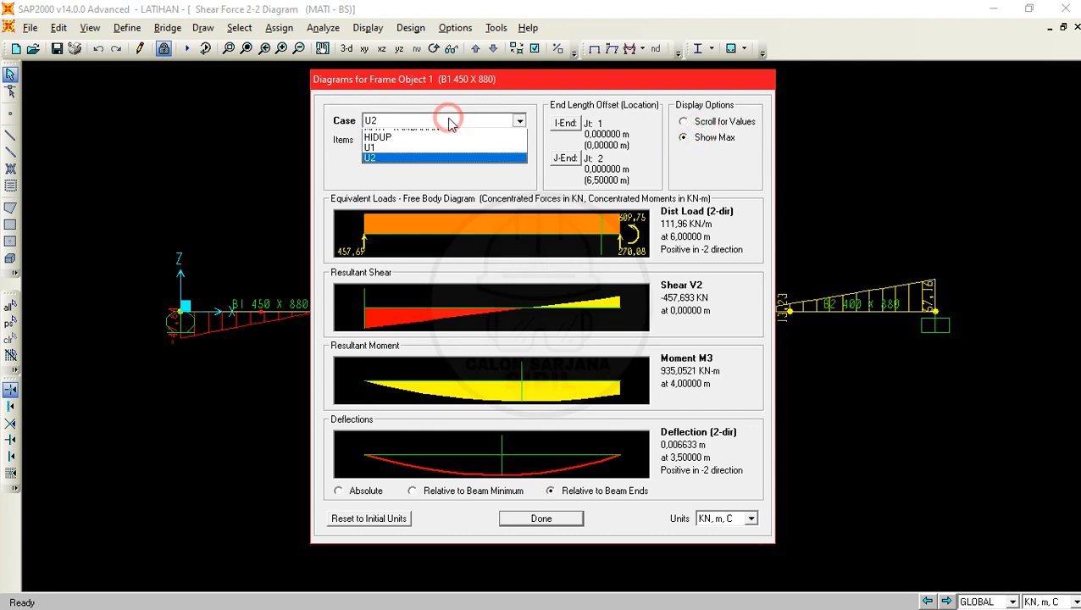
{"action": "left_click", "coordinate": [428, 155]}
{"action": "left_click", "coordinate": [517, 121]}
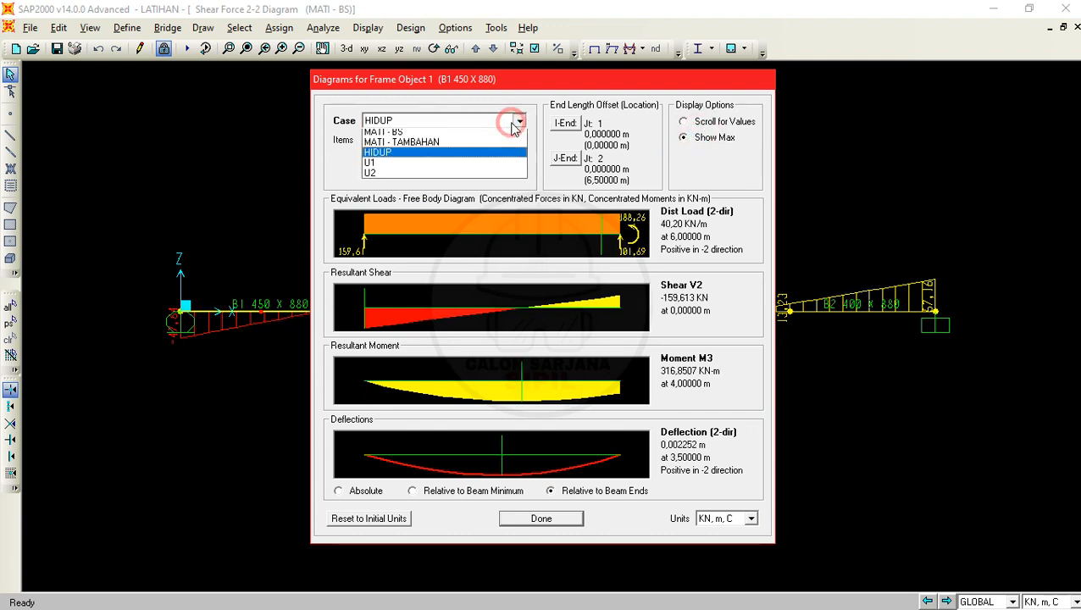
{"action": "left_click", "coordinate": [420, 165]}
{"action": "left_click", "coordinate": [462, 123]}
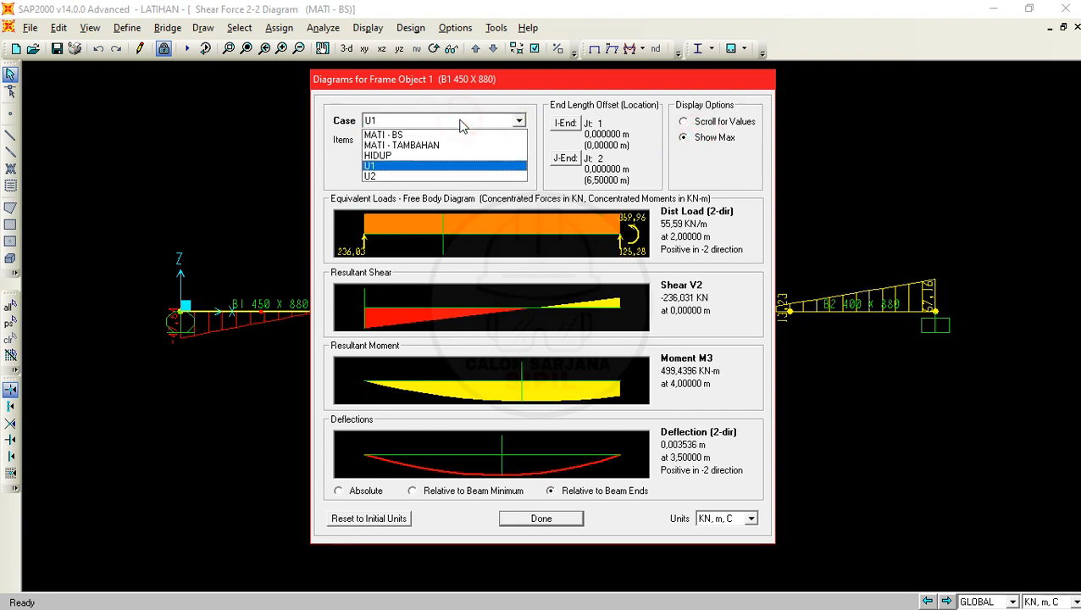
{"action": "left_click", "coordinate": [415, 176]}
{"action": "left_click", "coordinate": [445, 122]}
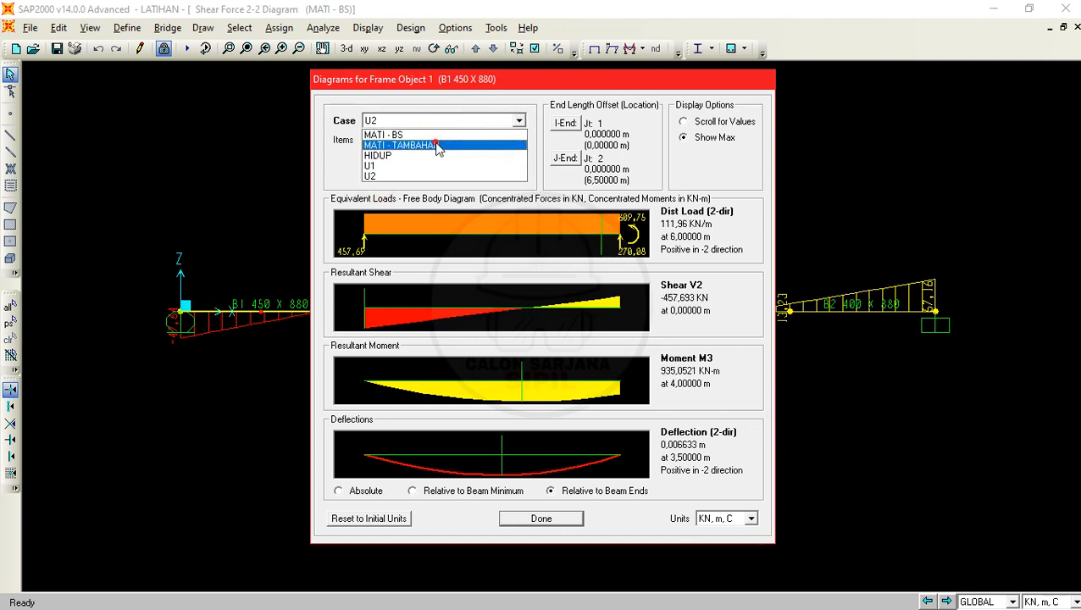
{"action": "left_click", "coordinate": [437, 145]}
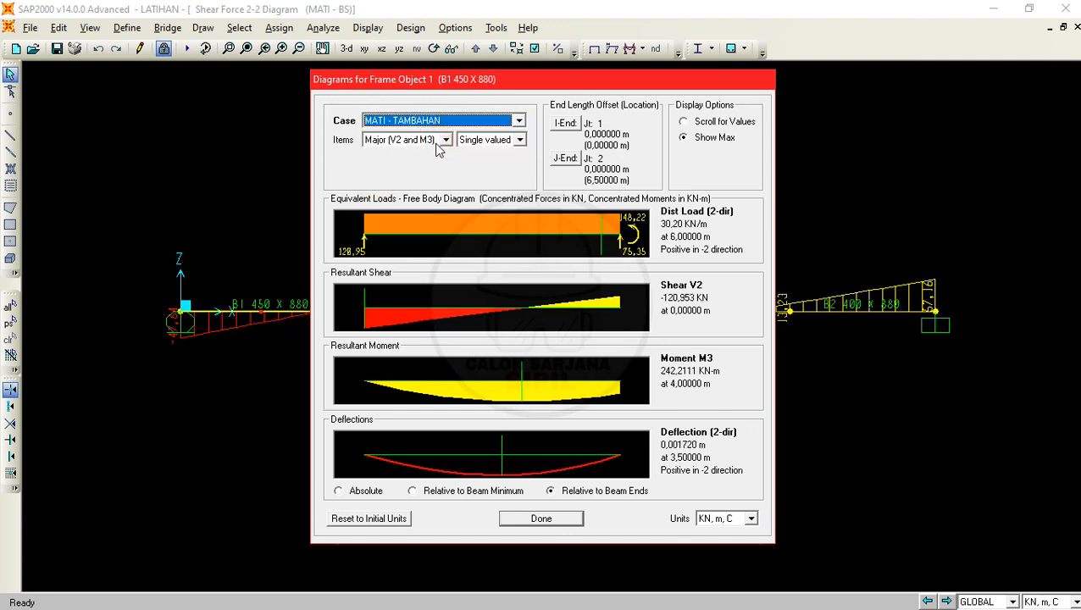
{"action": "left_click", "coordinate": [564, 523]}
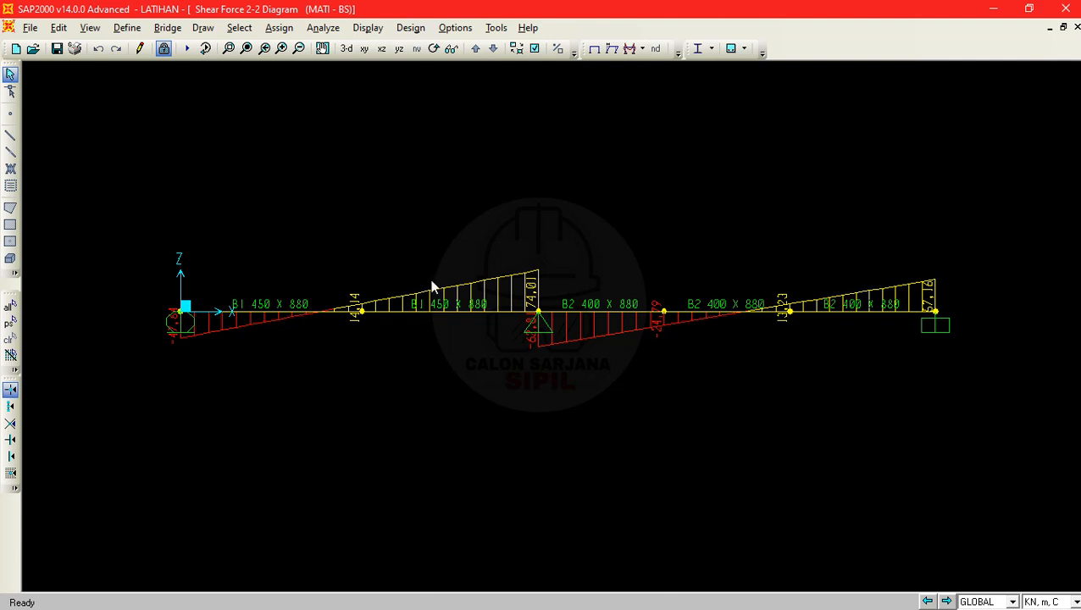
- Add the Show Tables command to the display toolbar and open the selection of tables for display
{"action": "left_click", "coordinate": [678, 53]}
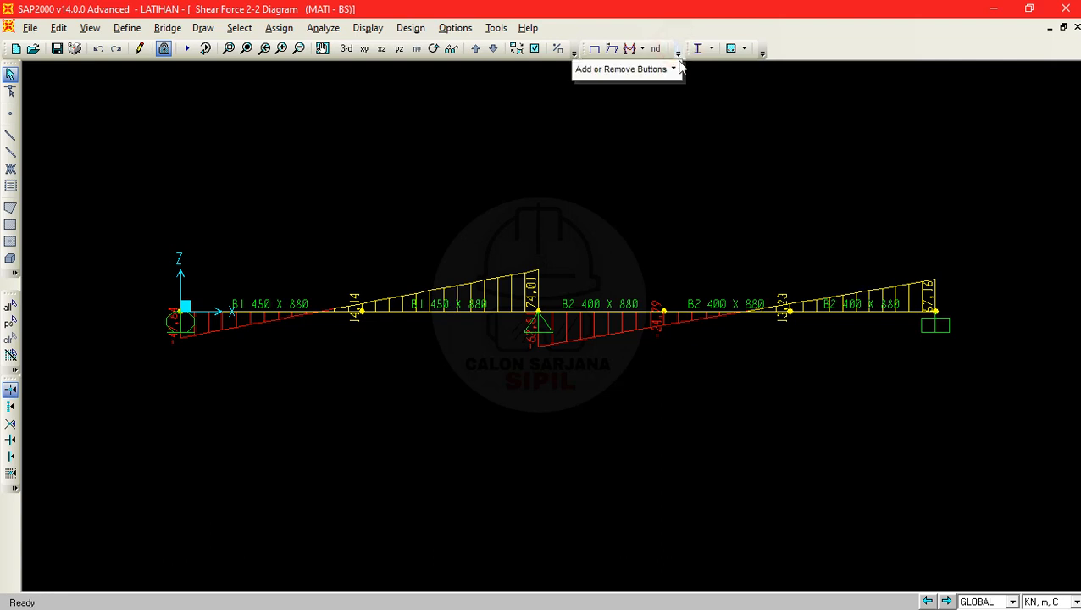
{"action": "mouse_move", "coordinate": [675, 73]}
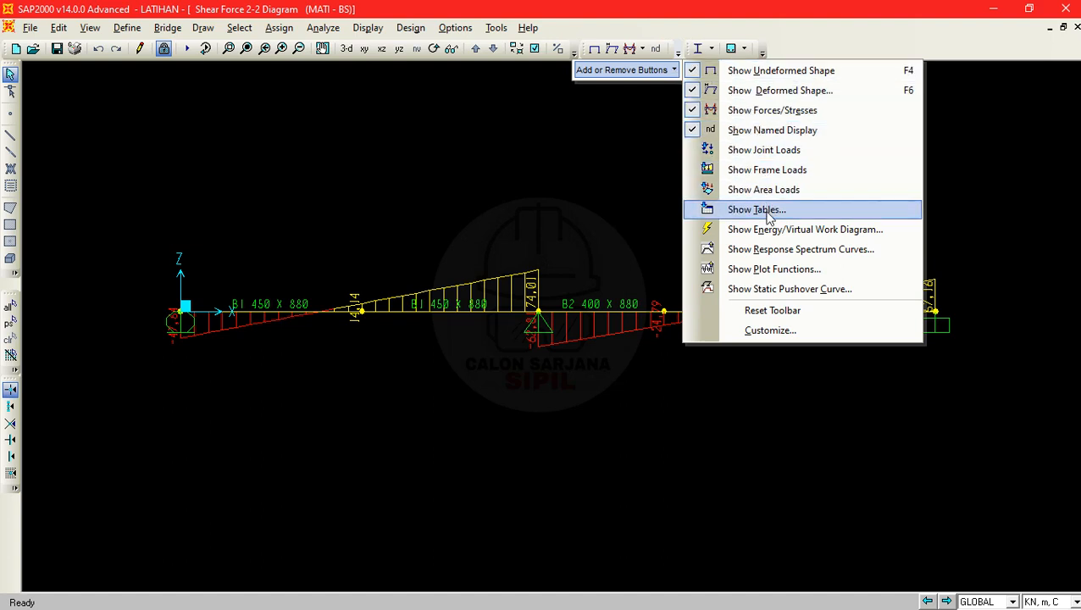
{"action": "left_click", "coordinate": [768, 217]}
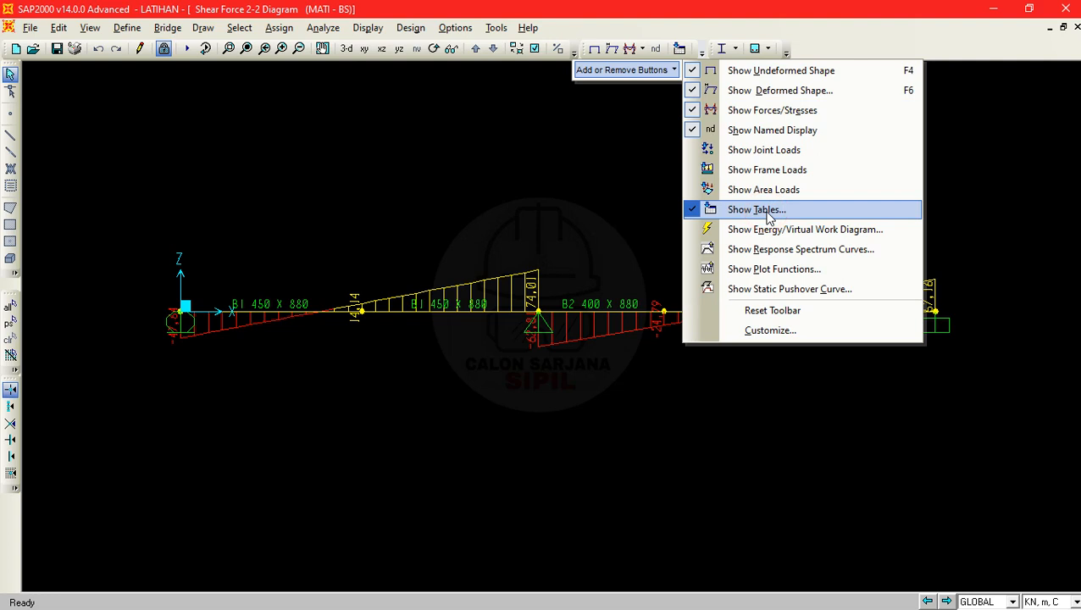
{"action": "left_click", "coordinate": [624, 131]}
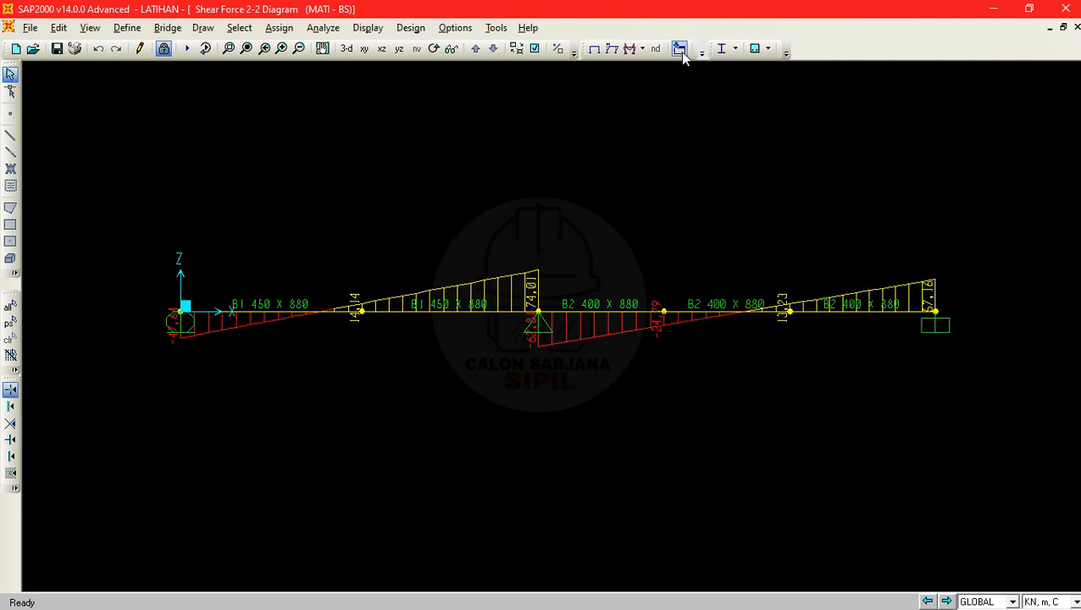
{"action": "left_click", "coordinate": [680, 49]}
{"action": "left_click", "coordinate": [642, 49]}
{"action": "left_click", "coordinate": [669, 30]}
{"action": "left_click", "coordinate": [681, 49]}
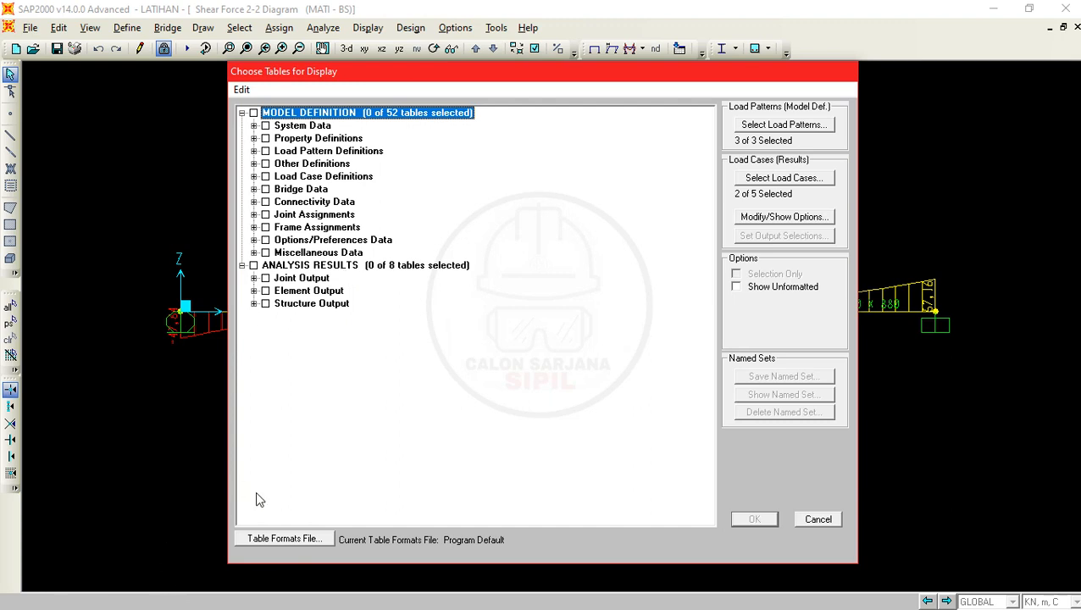
- Switch to the PDF problem in Adobe Acrobat, read question e on tabulating reactions and internal forces, and return to SAP2000
{"action": "key", "text": "alt+Tab"}
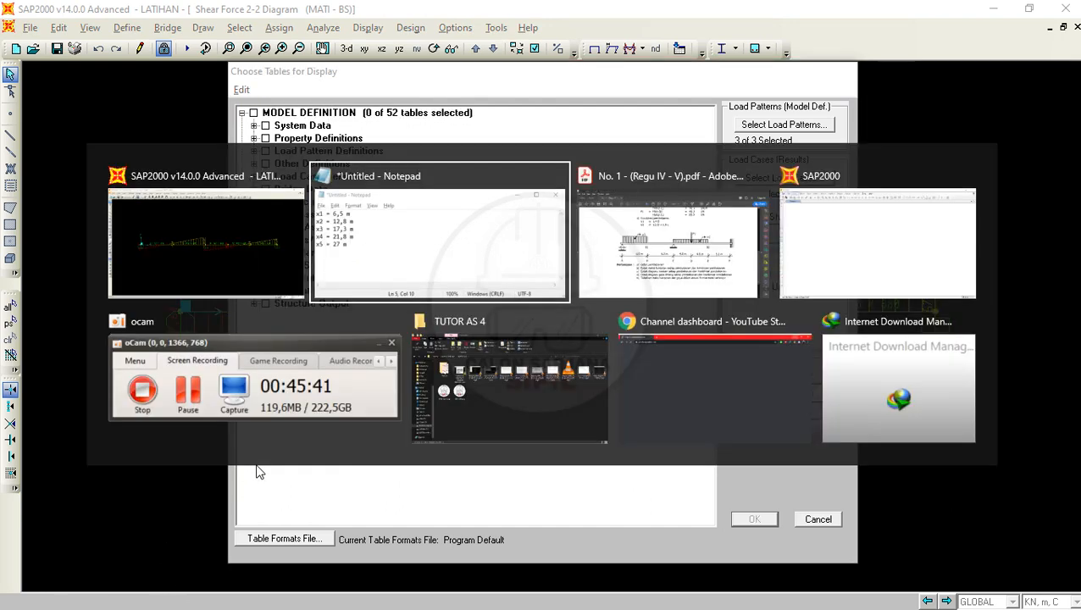
{"action": "key", "text": "alt+Tab"}
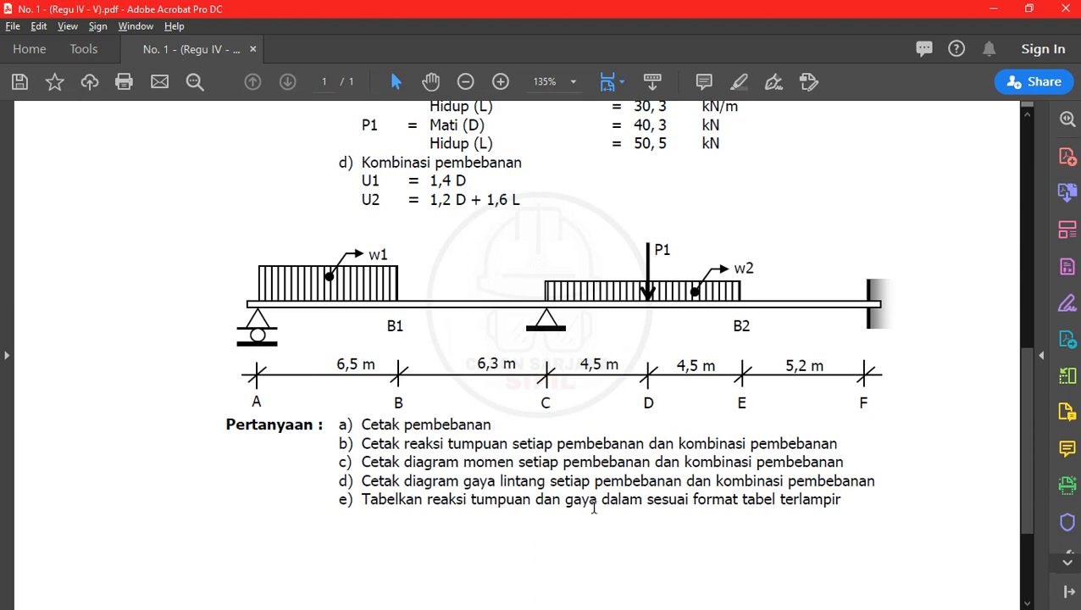
{"action": "left_click_drag", "start_coordinate": [489, 501], "coordinate": [775, 500]}
{"action": "left_click", "coordinate": [993, 8]}
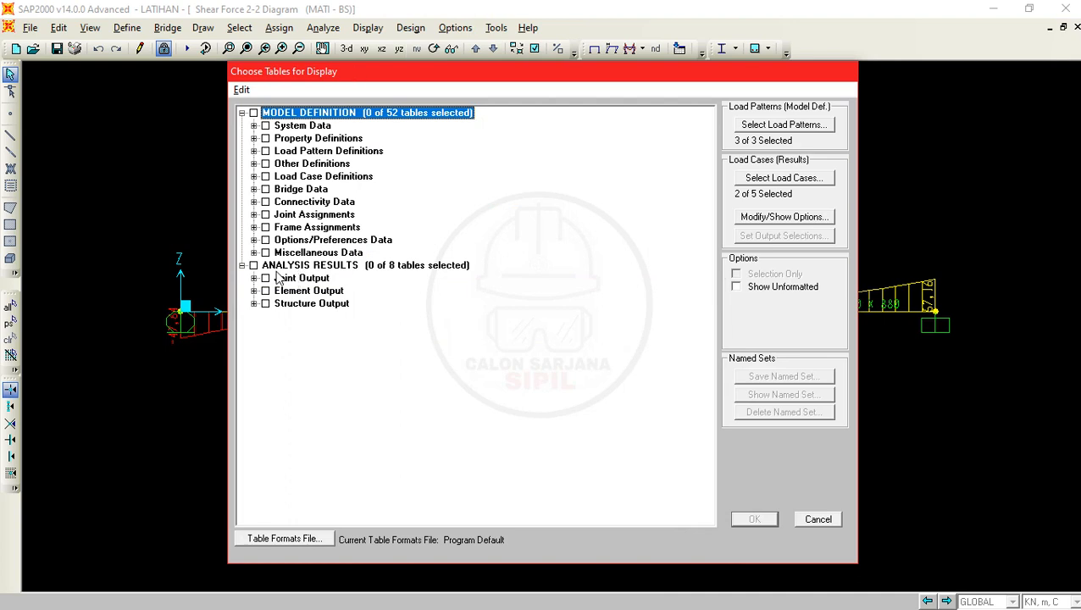
- Include the Joint Reactions table from the joint output of the analysis results
{"action": "left_click", "coordinate": [254, 279]}
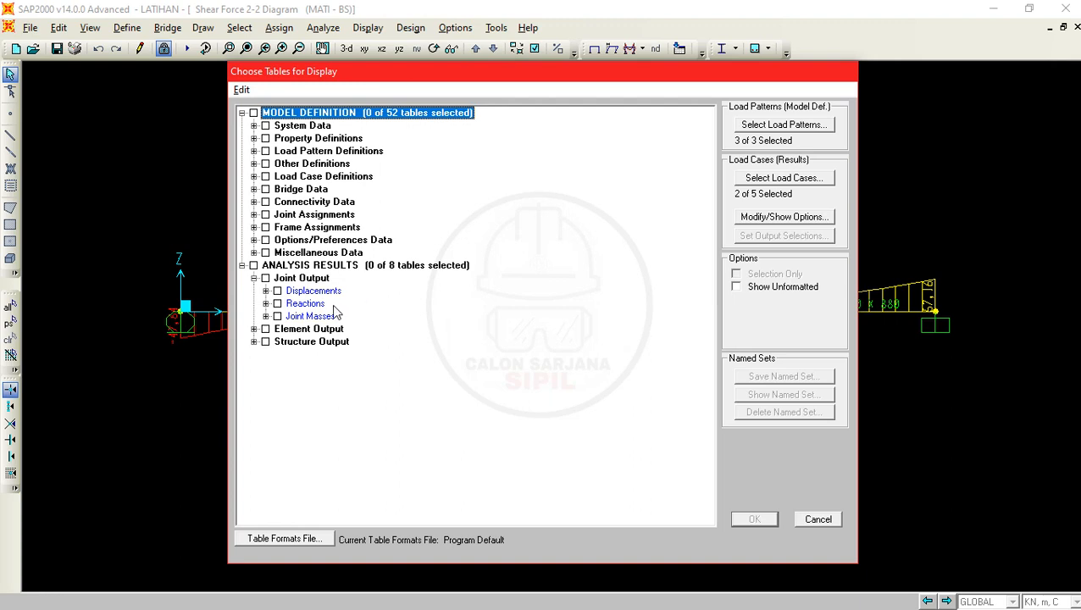
{"action": "left_click", "coordinate": [278, 303]}
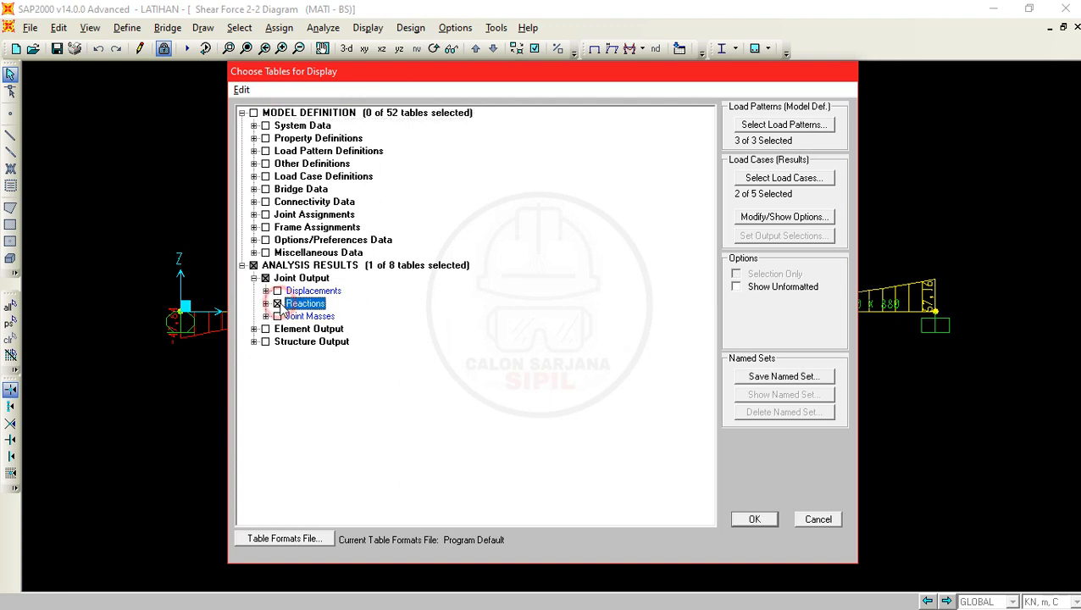
{"action": "left_click", "coordinate": [265, 303]}
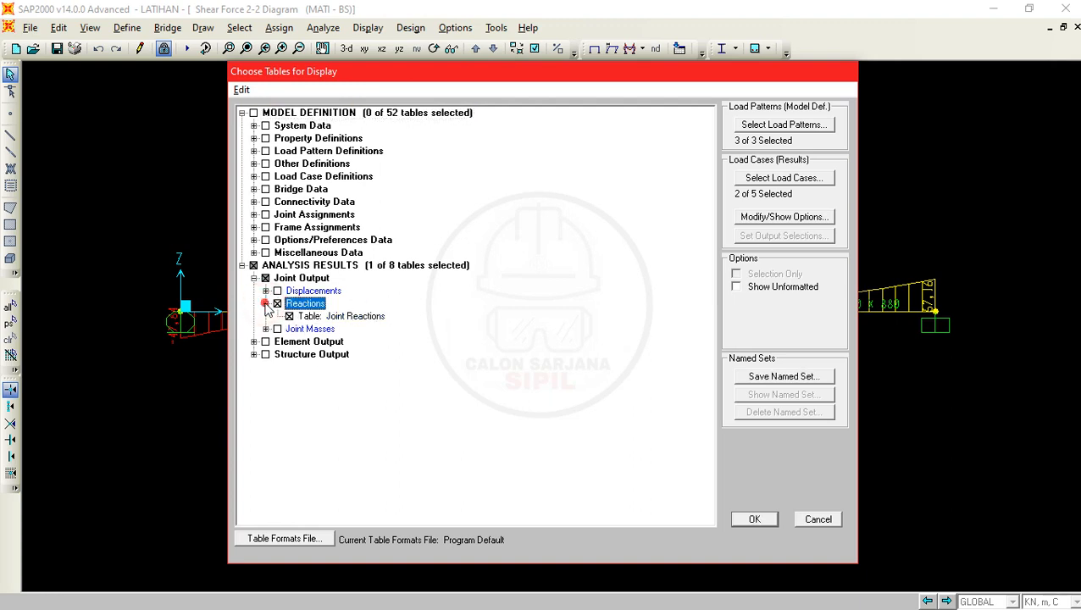
{"action": "left_click", "coordinate": [266, 304]}
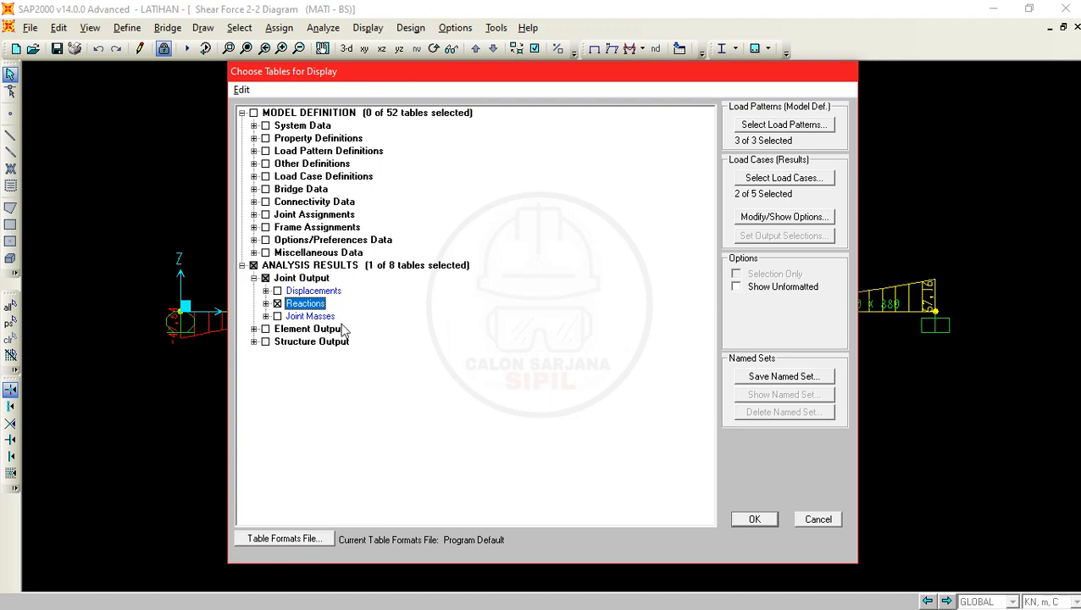
- Include the Element Forces - Frames table from the frame output, leaving out Element Joint Forces - Frames
{"action": "left_click", "coordinate": [253, 330]}
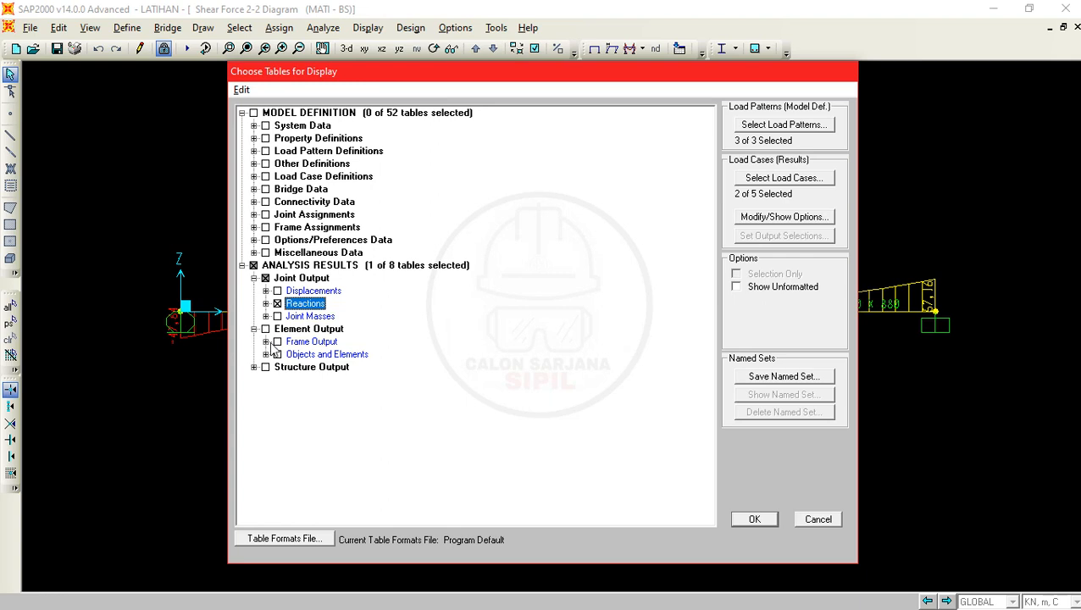
{"action": "left_click", "coordinate": [279, 344]}
{"action": "left_click", "coordinate": [278, 343]}
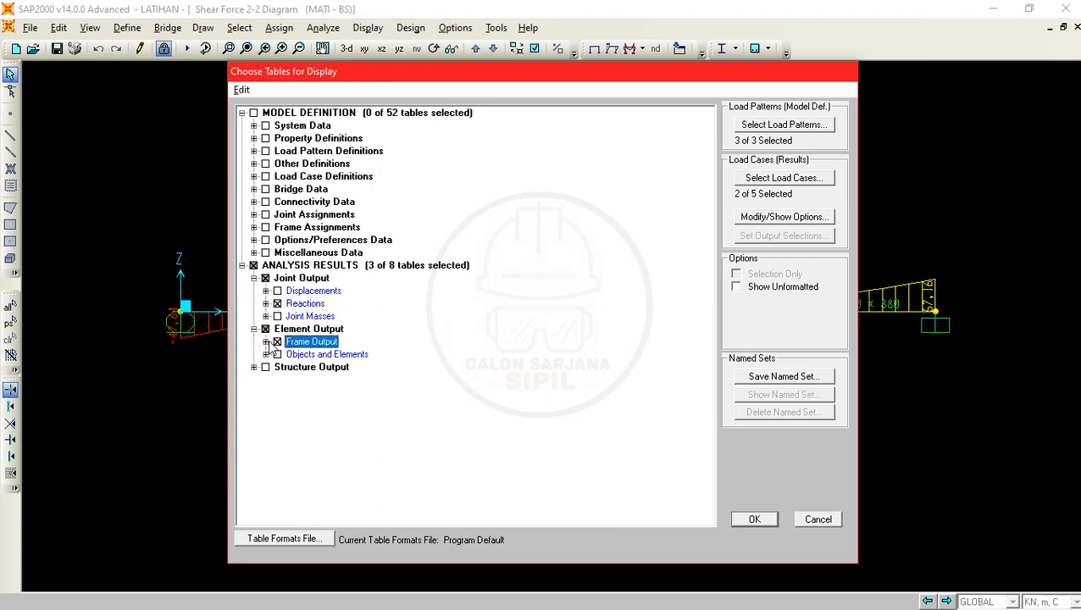
{"action": "left_click", "coordinate": [266, 342]}
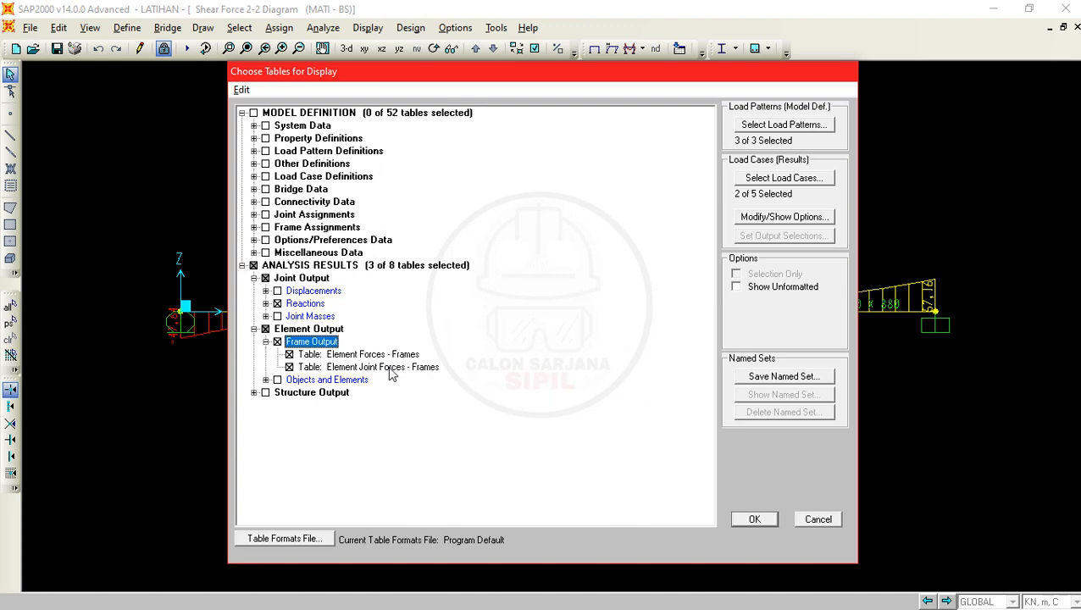
{"action": "left_click", "coordinate": [289, 367]}
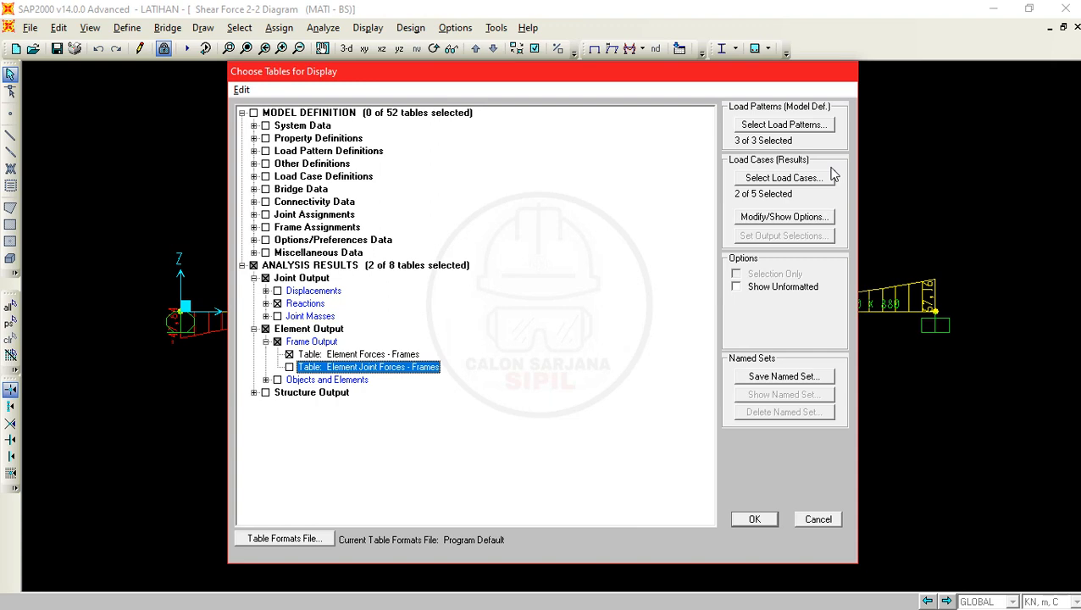
- Select HIDUP, MATI - BS, MATI - TAMBAHAN, U1 and U2 as the result load cases and display the chosen tables
{"action": "left_click", "coordinate": [768, 177]}
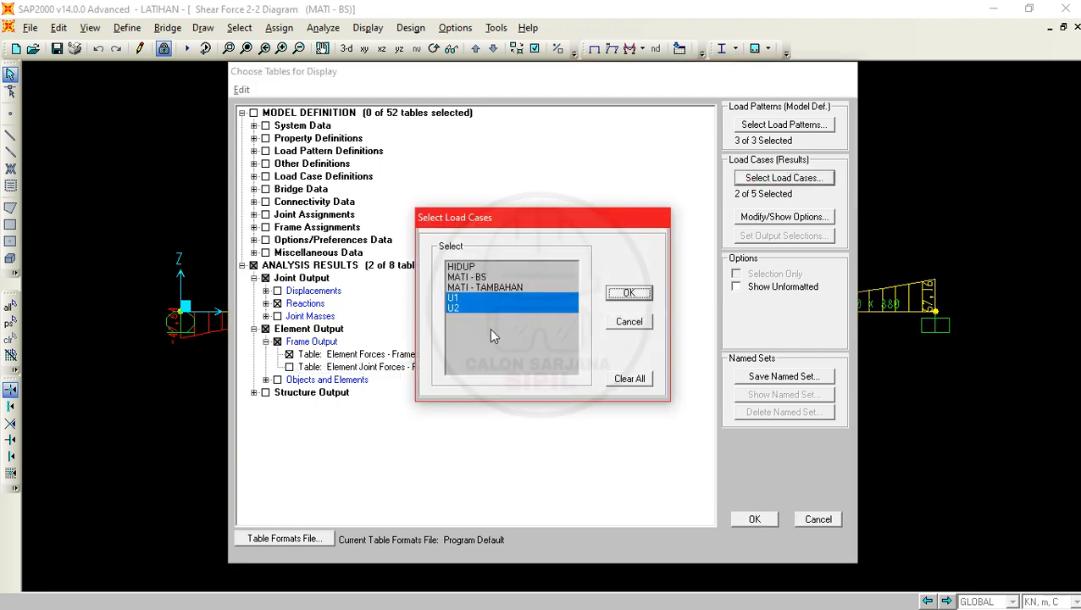
{"action": "left_click", "coordinate": [490, 338]}
{"action": "left_click", "coordinate": [481, 311]}
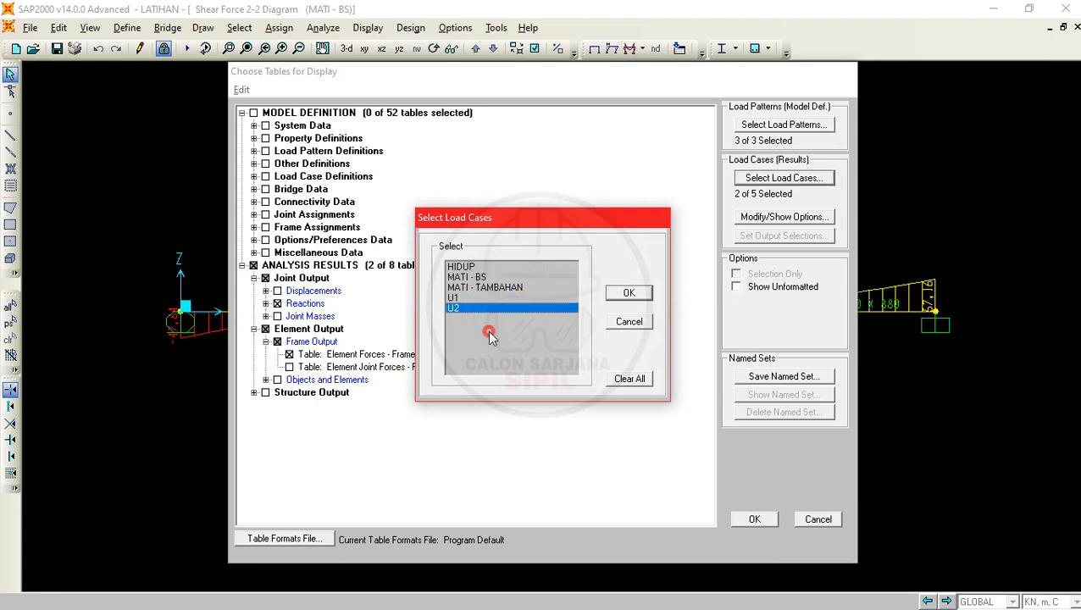
{"action": "left_click_drag", "start_coordinate": [481, 310], "coordinate": [476, 266]}
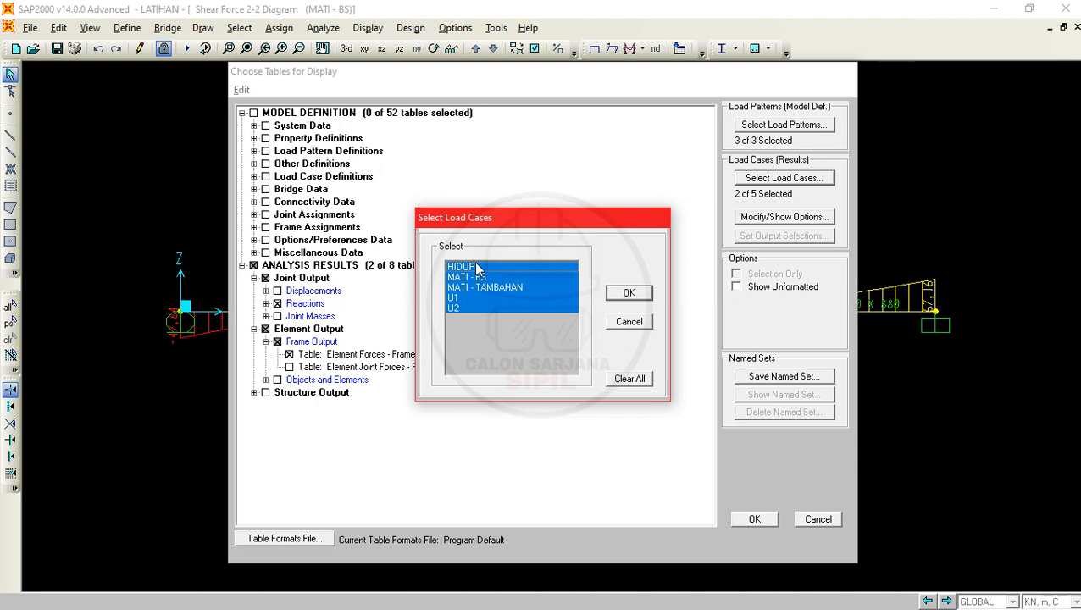
{"action": "left_click_drag", "start_coordinate": [496, 306], "coordinate": [482, 266]}
{"action": "left_click", "coordinate": [630, 294]}
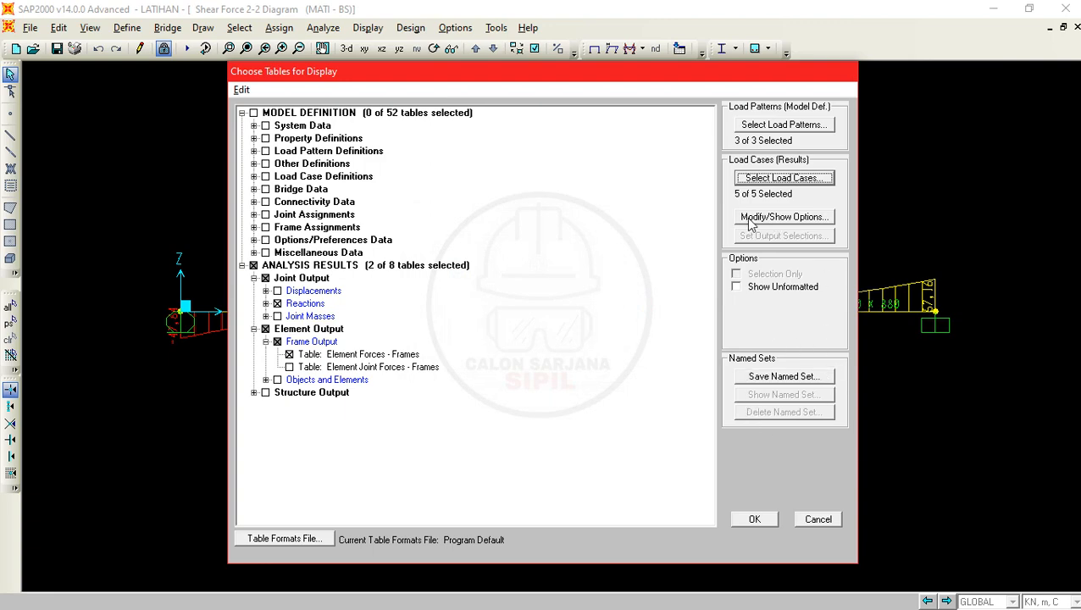
{"action": "left_click", "coordinate": [754, 518]}
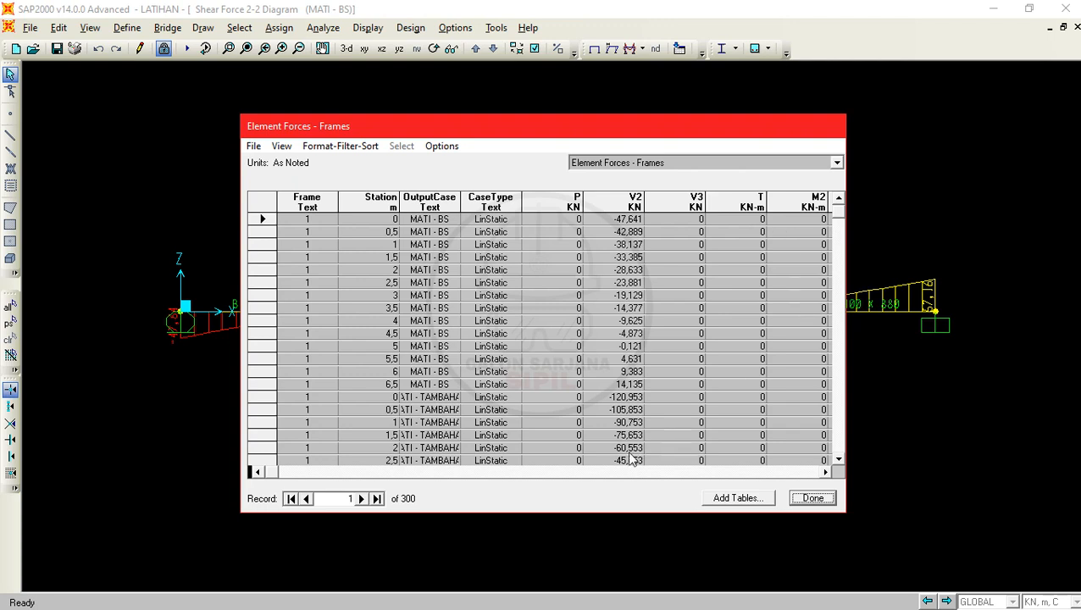
- Examine the Element Forces - Frames table across all its columns, highlighting shear V2 and moment M3
{"action": "left_click", "coordinate": [564, 472]}
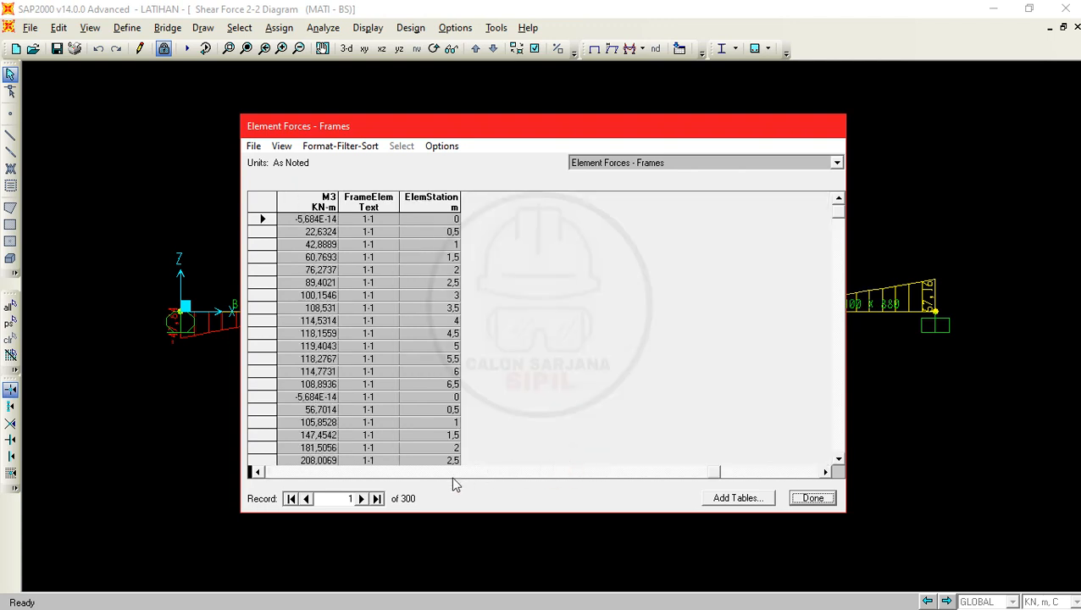
{"action": "left_click", "coordinate": [711, 472]}
{"action": "left_click_drag", "start_coordinate": [712, 474], "coordinate": [258, 479]}
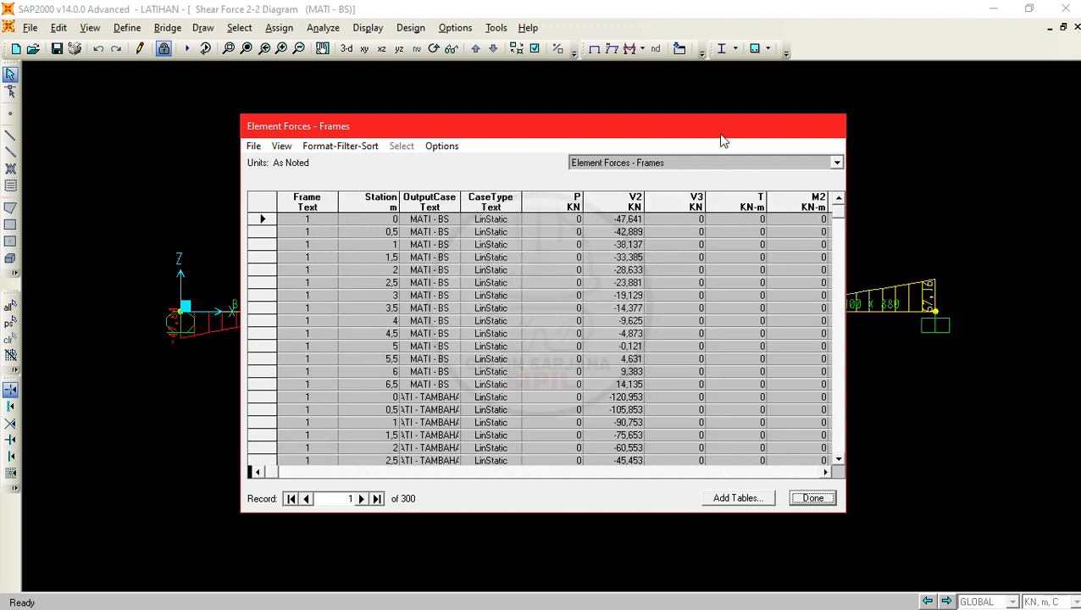
{"action": "left_click", "coordinate": [657, 164]}
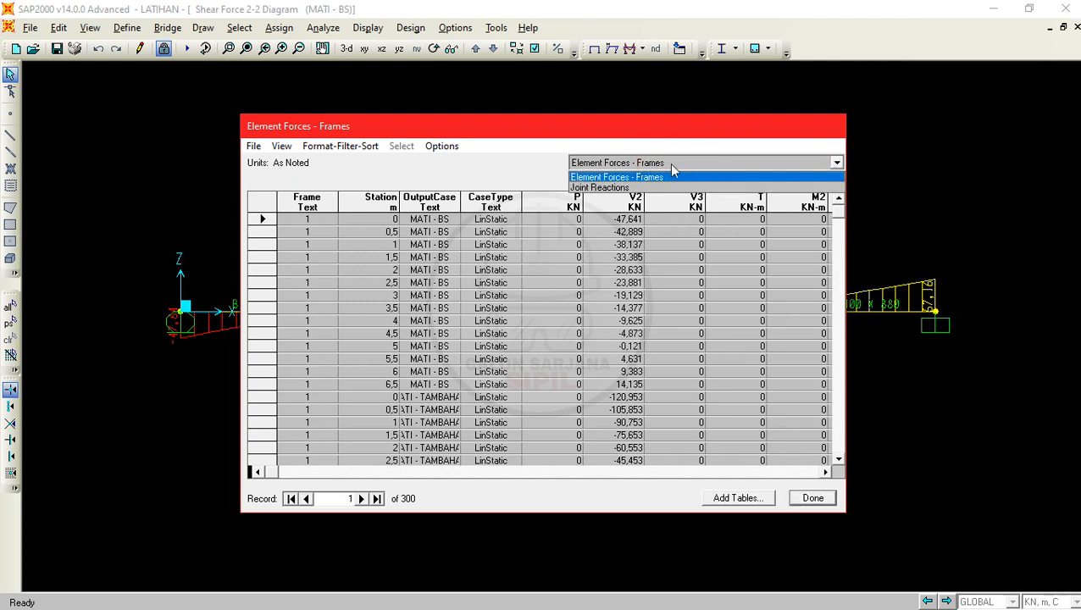
{"action": "left_click", "coordinate": [610, 177]}
{"action": "left_click", "coordinate": [634, 204]}
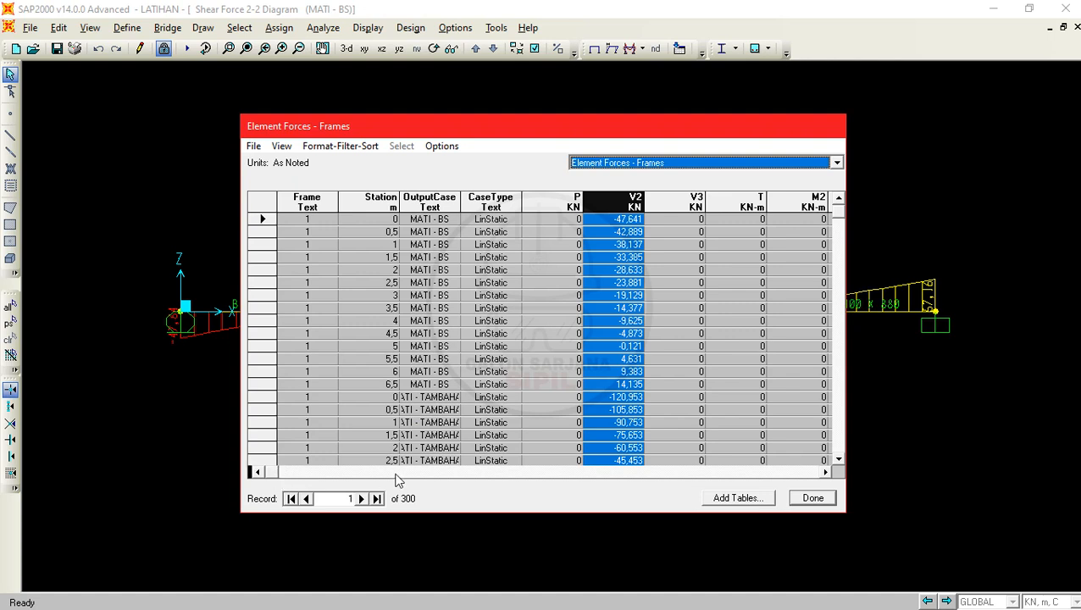
{"action": "left_click", "coordinate": [825, 472]}
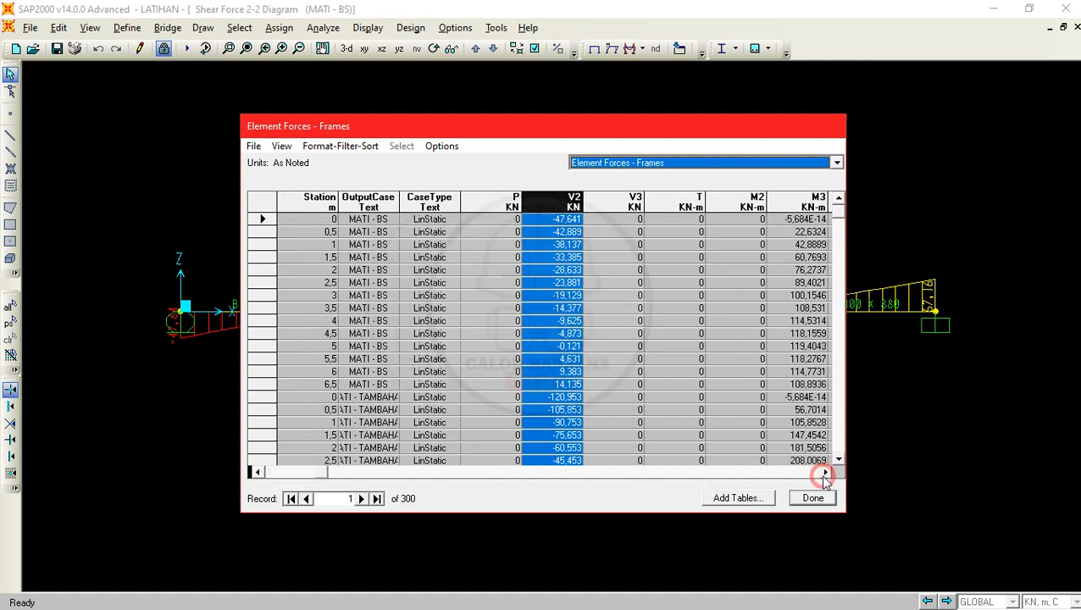
{"action": "left_click", "coordinate": [825, 472]}
{"action": "left_click", "coordinate": [747, 202]}
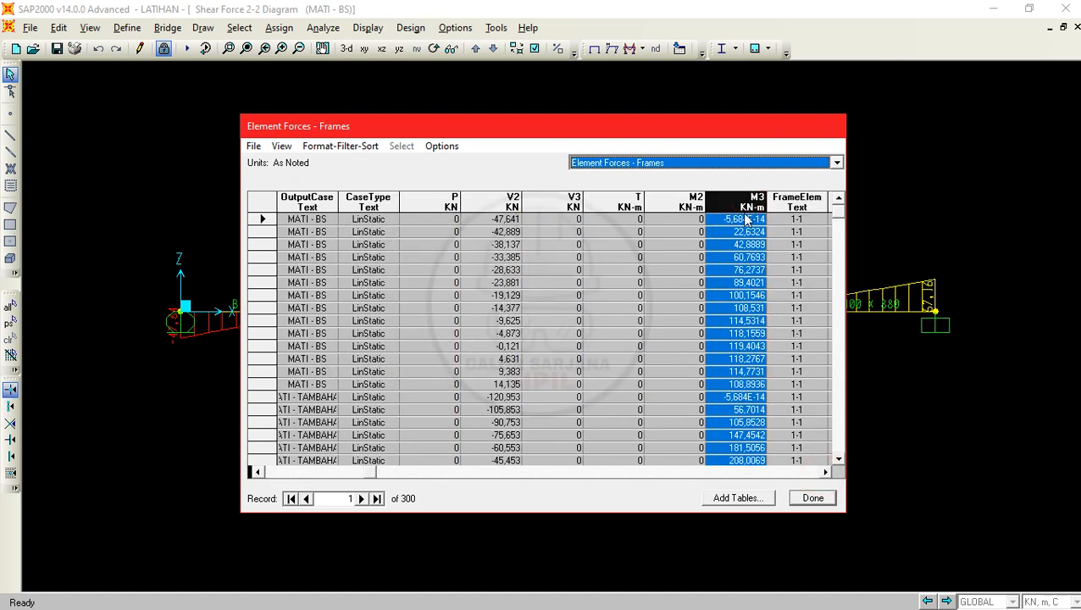
{"action": "left_click", "coordinate": [496, 200]}
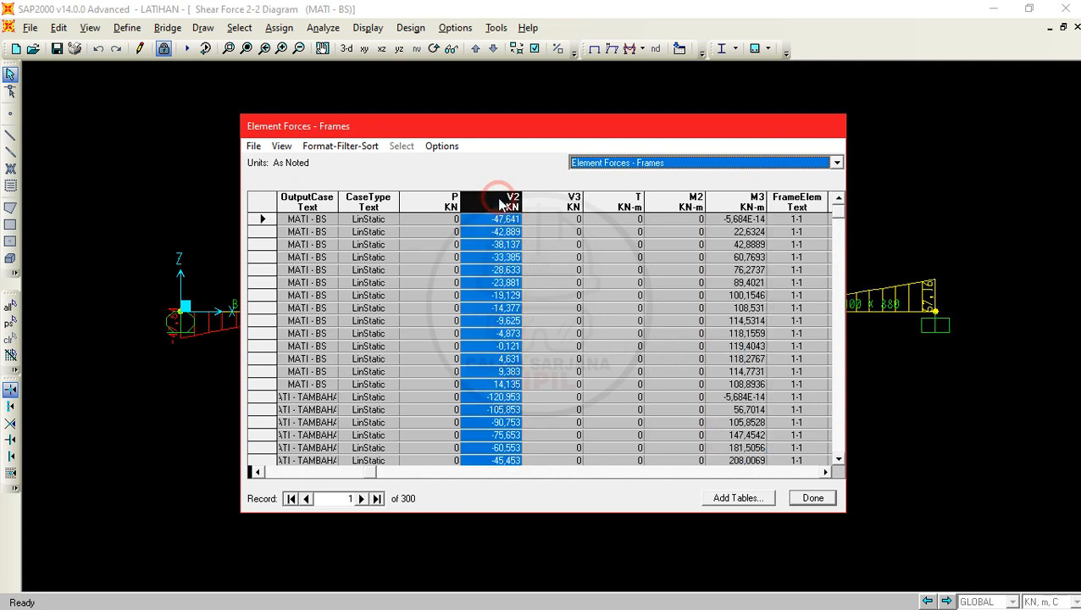
{"action": "left_click", "coordinate": [825, 472]}
{"action": "left_click", "coordinate": [825, 472]}
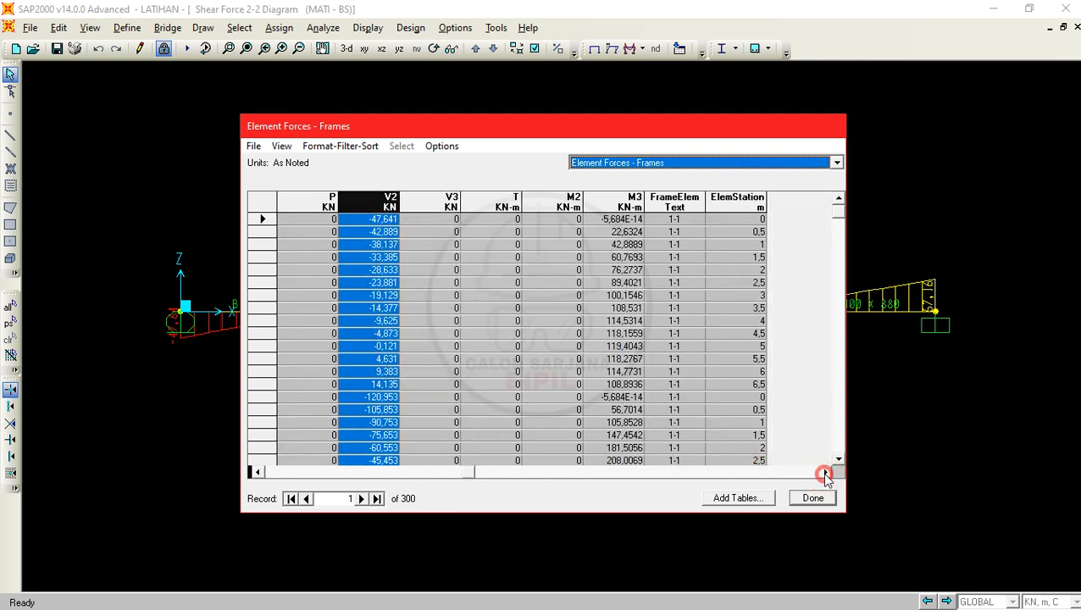
- Highlight the Frame column in the Element Forces - Frames table and compare frame 1's first entry with the beam diagram
{"action": "left_click", "coordinate": [826, 472]}
{"action": "left_click", "coordinate": [263, 472]}
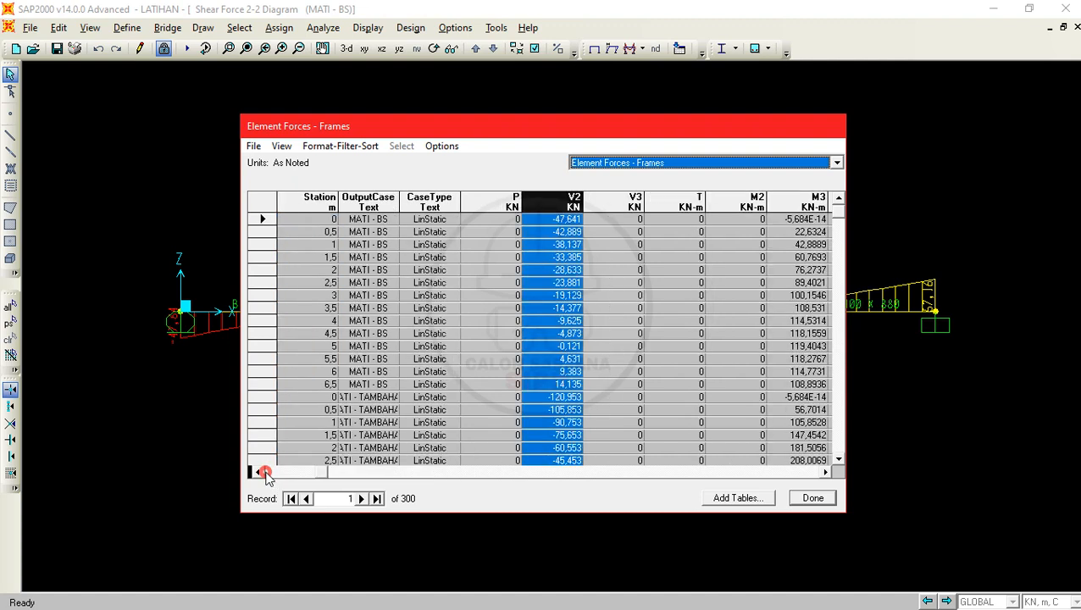
{"action": "left_click", "coordinate": [264, 472]}
{"action": "left_click", "coordinate": [307, 208]}
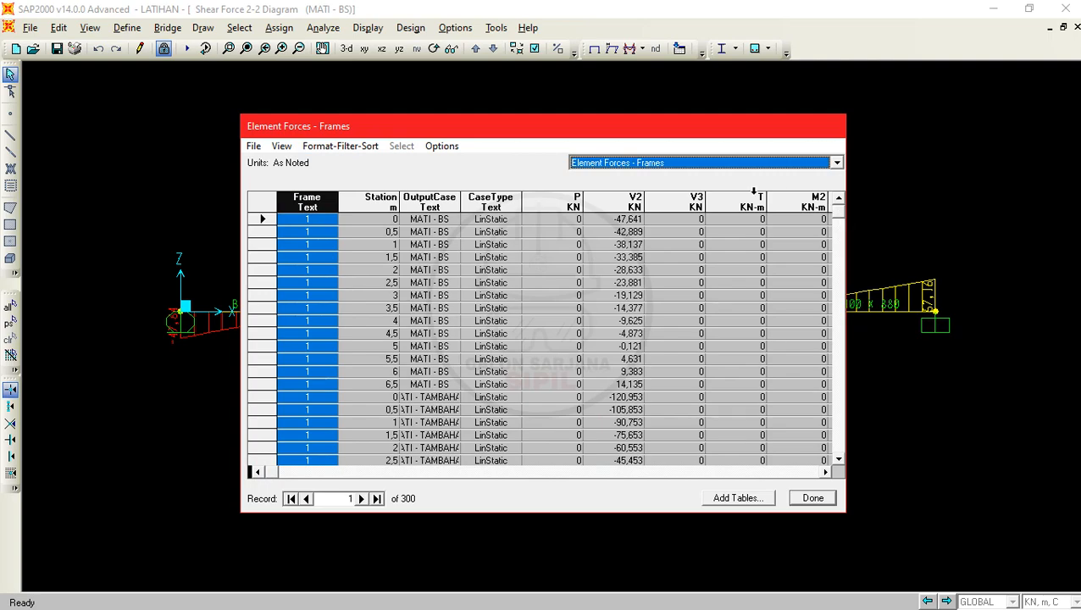
{"action": "left_click_drag", "start_coordinate": [592, 130], "coordinate": [847, 34]}
{"action": "left_click", "coordinate": [560, 117]}
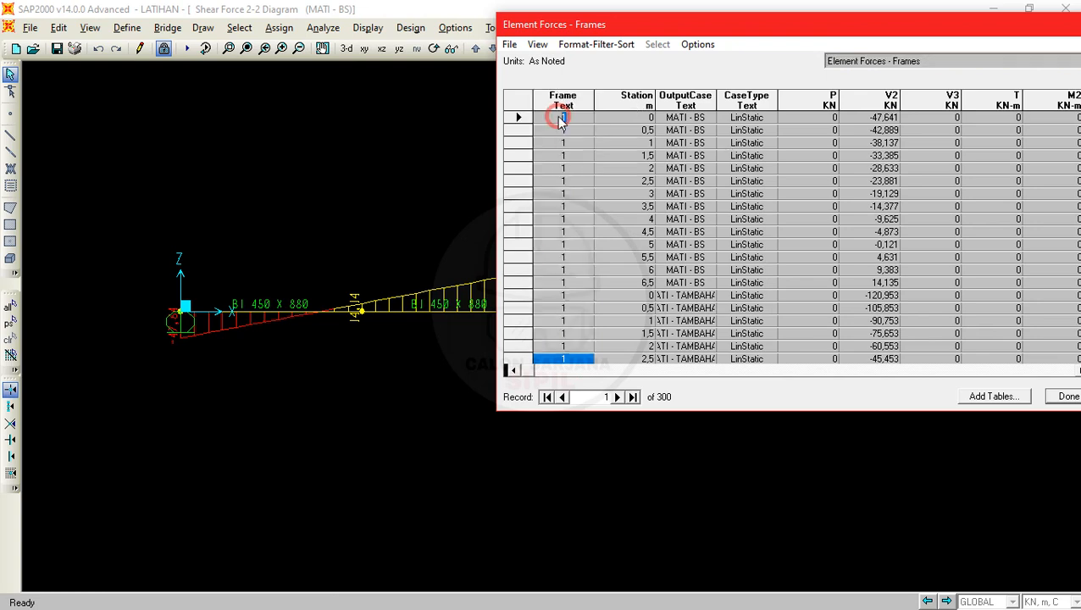
{"action": "left_click", "coordinate": [563, 117]}
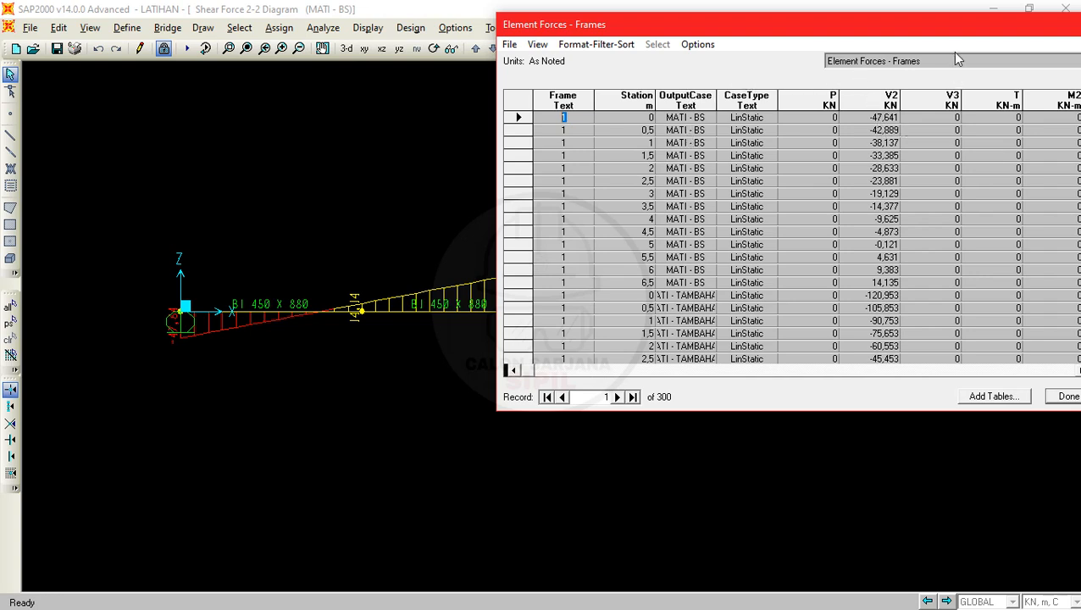
- Examine frame 1's stations and MATI - BS forces in the table against the first beam segment of the shear diagram
{"action": "left_click_drag", "start_coordinate": [940, 20], "coordinate": [696, 37]}
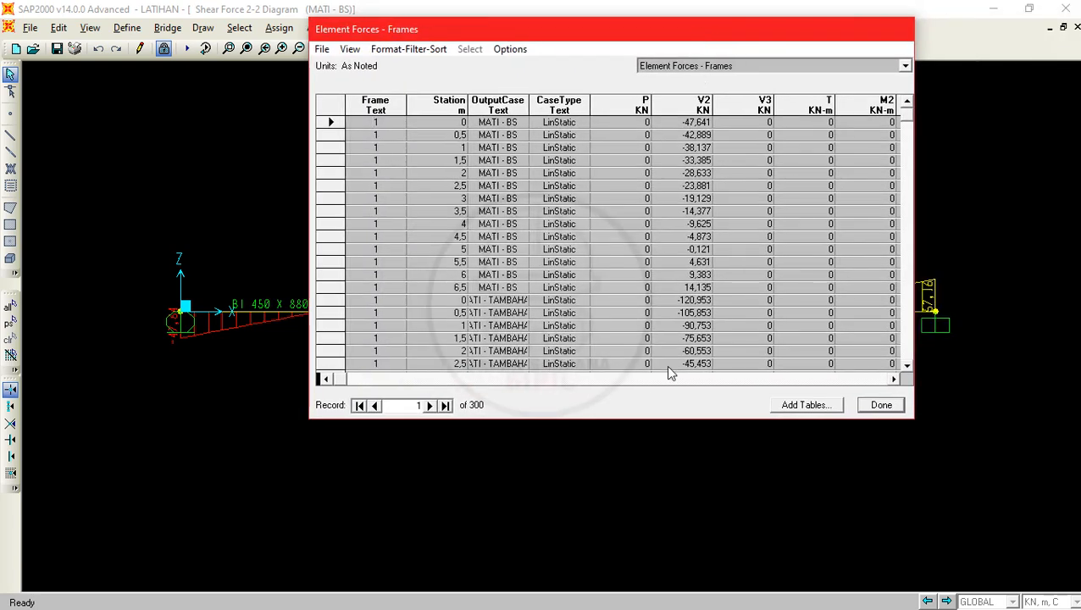
{"action": "left_click", "coordinate": [894, 378]}
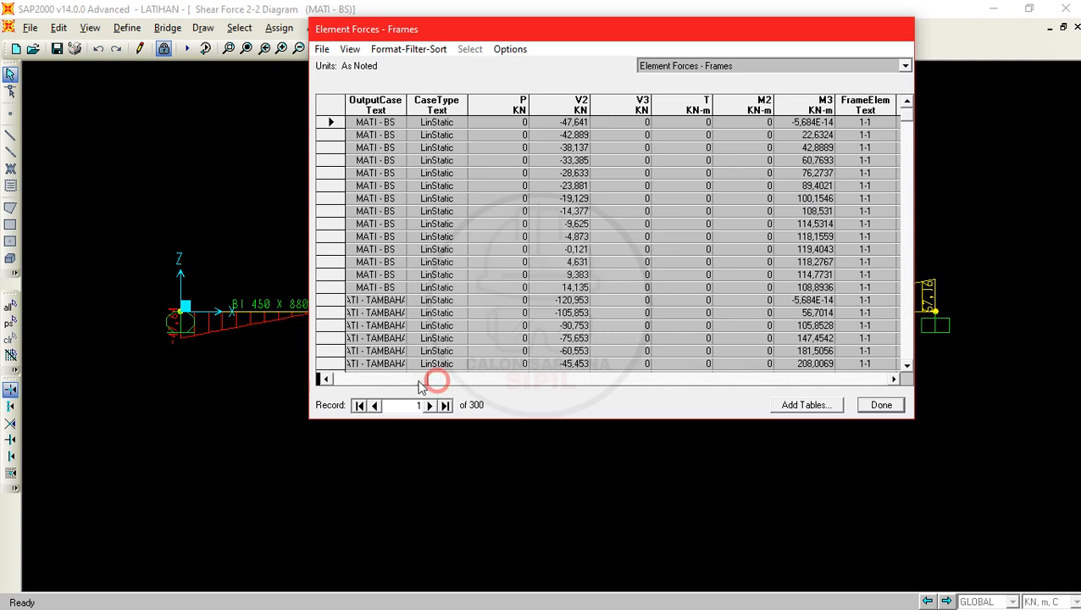
{"action": "left_click_drag", "start_coordinate": [419, 382], "coordinate": [322, 380]}
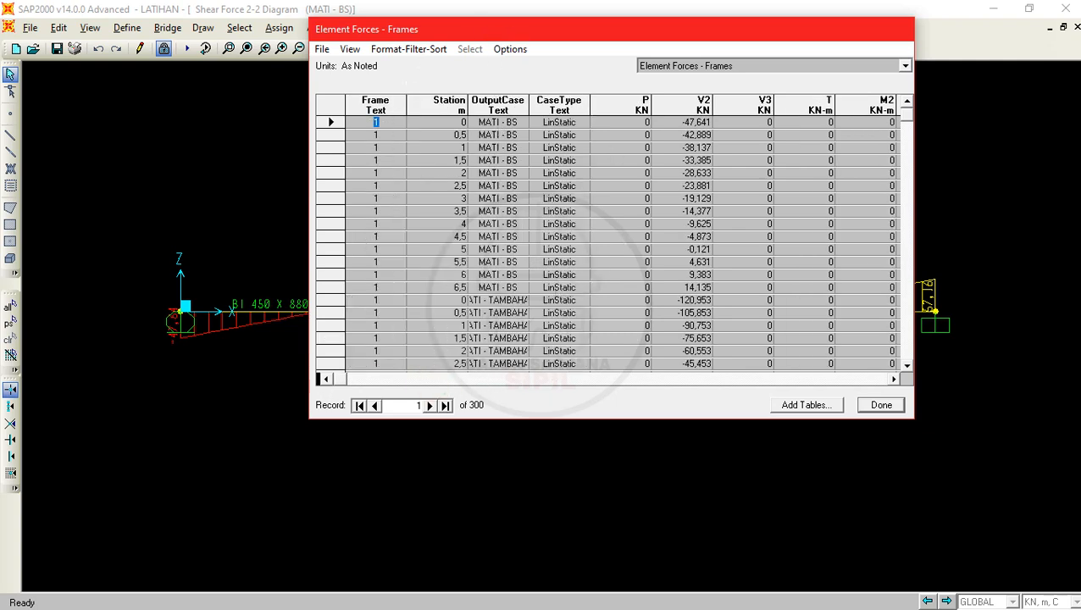
{"action": "left_click_drag", "start_coordinate": [496, 21], "coordinate": [445, 357]}
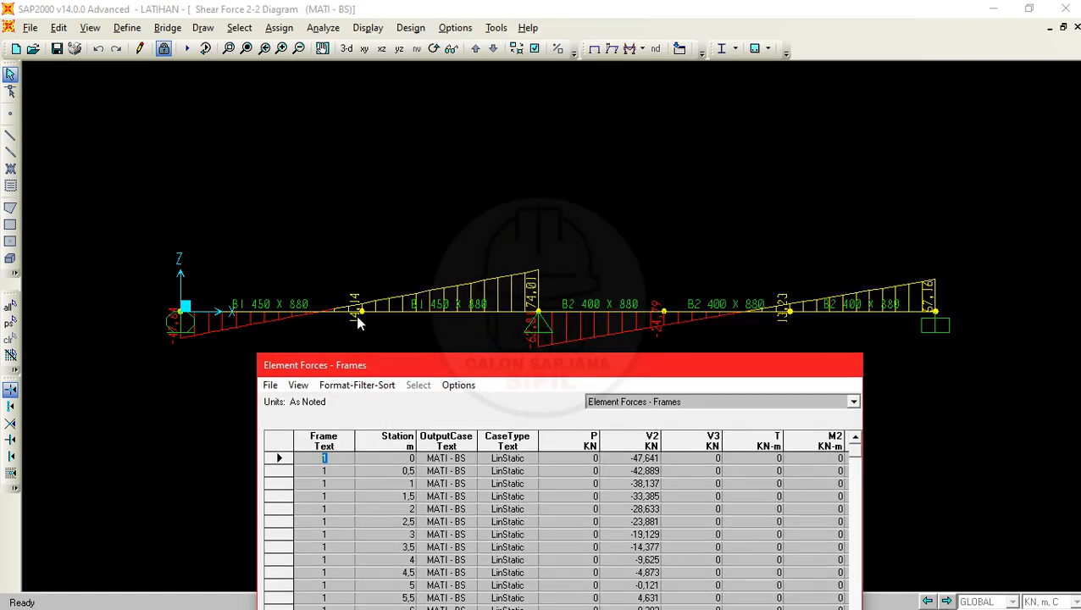
{"action": "left_click_drag", "start_coordinate": [510, 369], "coordinate": [828, 57]}
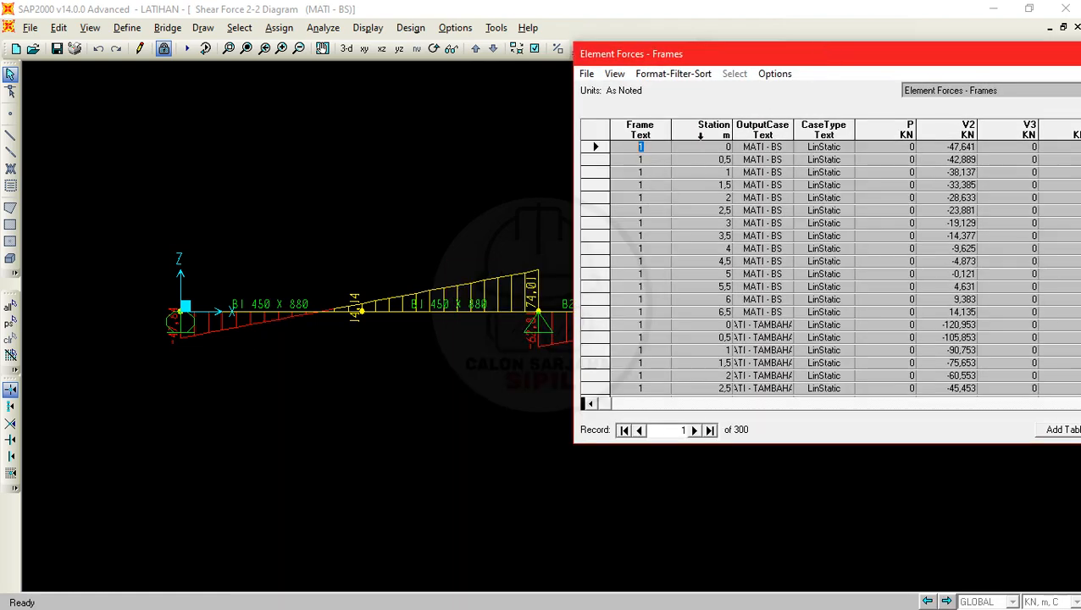
{"action": "left_click", "coordinate": [641, 211]}
{"action": "left_click_drag", "start_coordinate": [705, 55], "coordinate": [650, 51]}
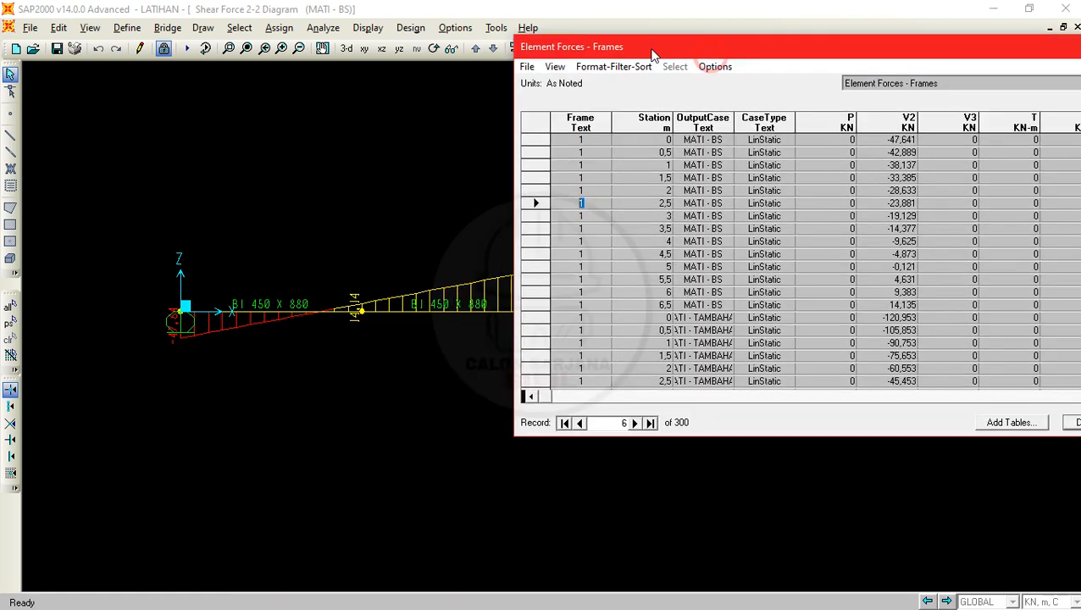
{"action": "left_click_drag", "start_coordinate": [909, 49], "coordinate": [767, 52]}
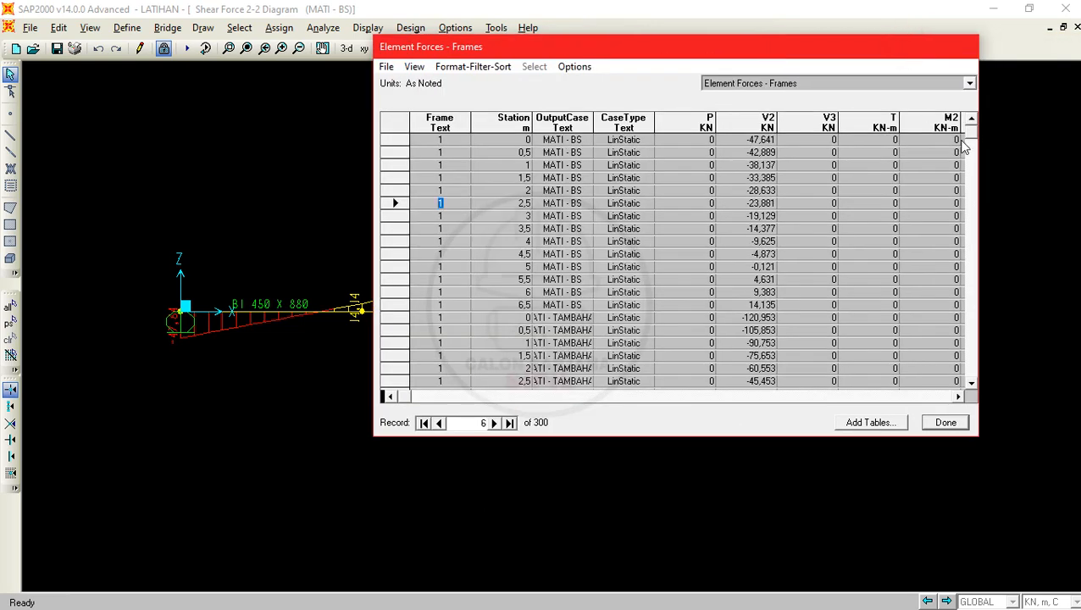
- Find frame 2's station 0 record for MATI - BS and compare its V2 shear with the beam diagram
{"action": "left_click", "coordinate": [971, 383]}
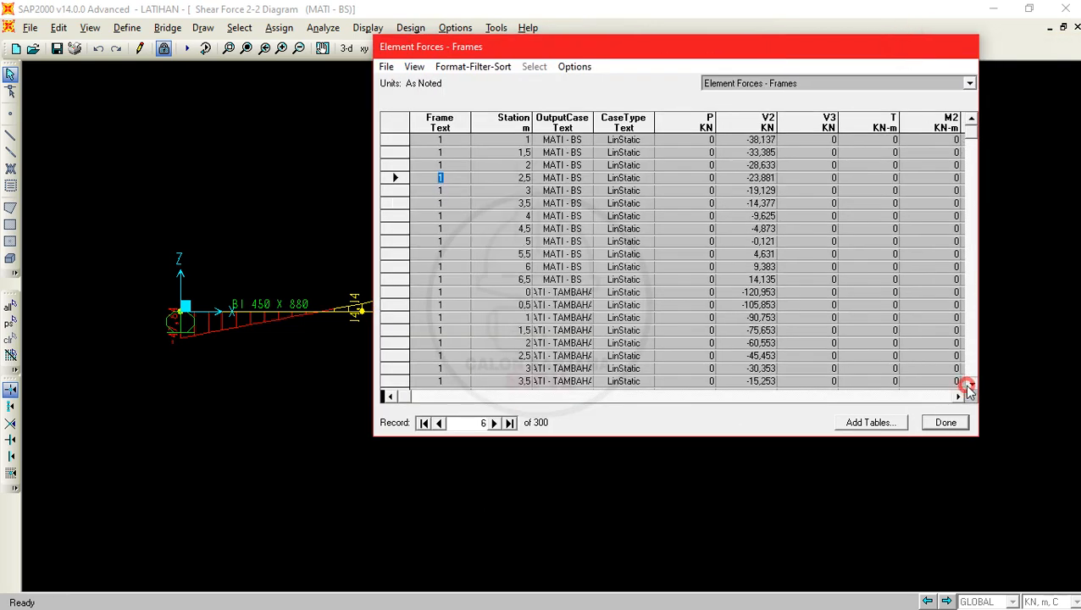
{"action": "left_click", "coordinate": [971, 383]}
{"action": "left_click", "coordinate": [971, 383]}
{"action": "left_click", "coordinate": [971, 383]}
{"action": "scroll", "coordinate": [971, 387], "scroll_direction": "down", "scroll_amount": 14}
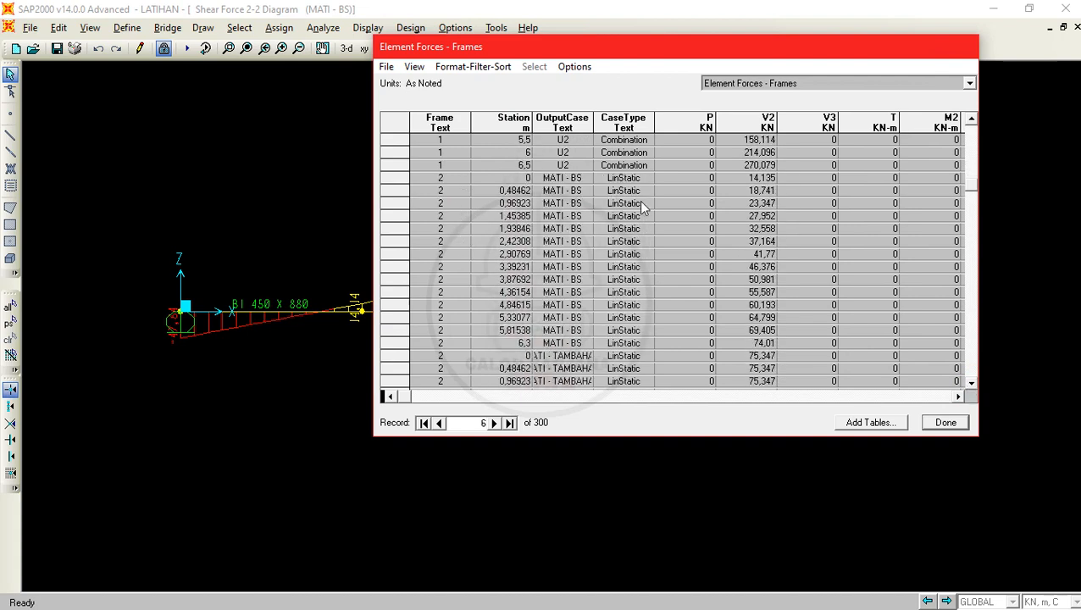
{"action": "left_click", "coordinate": [442, 178]}
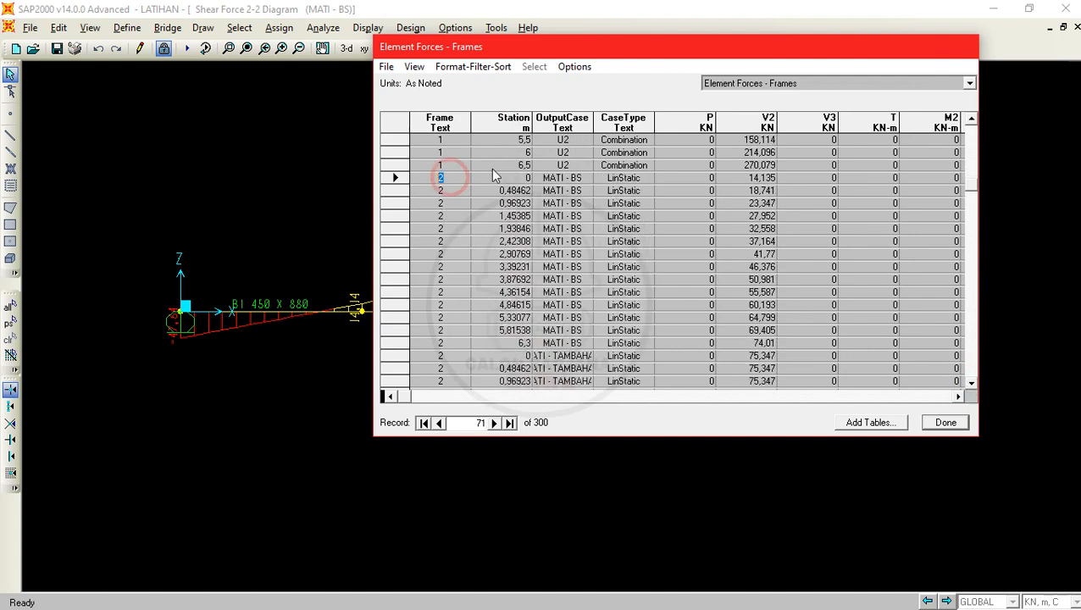
{"action": "left_click", "coordinate": [445, 179]}
{"action": "left_click", "coordinate": [526, 178]}
{"action": "left_click_drag", "start_coordinate": [549, 49], "coordinate": [693, 45]}
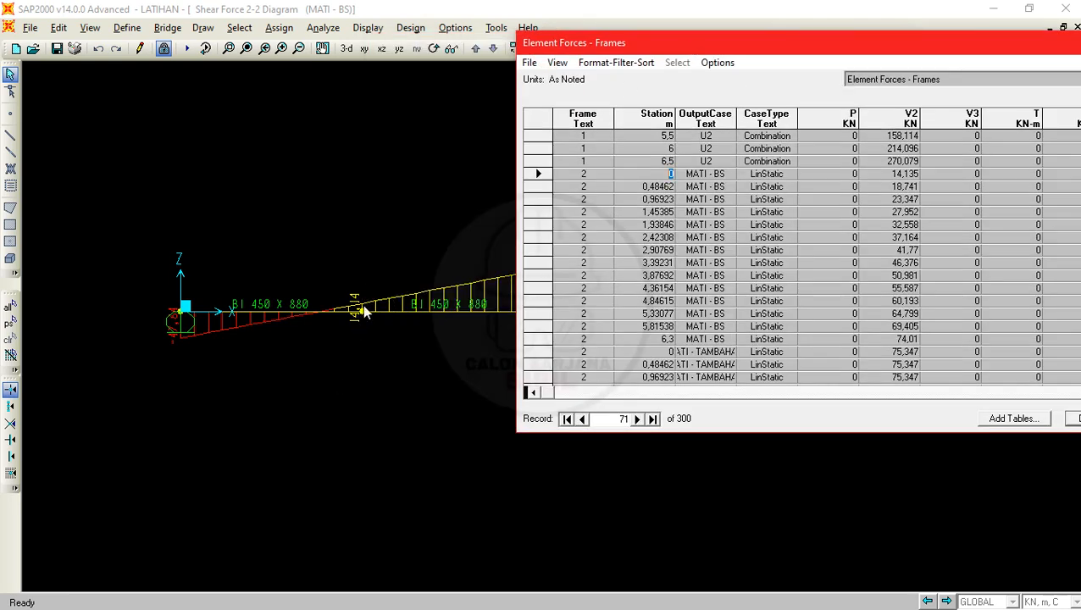
{"action": "left_click", "coordinate": [720, 174]}
{"action": "left_click", "coordinate": [905, 173]}
{"action": "left_click_drag", "start_coordinate": [899, 56], "coordinate": [783, 67]}
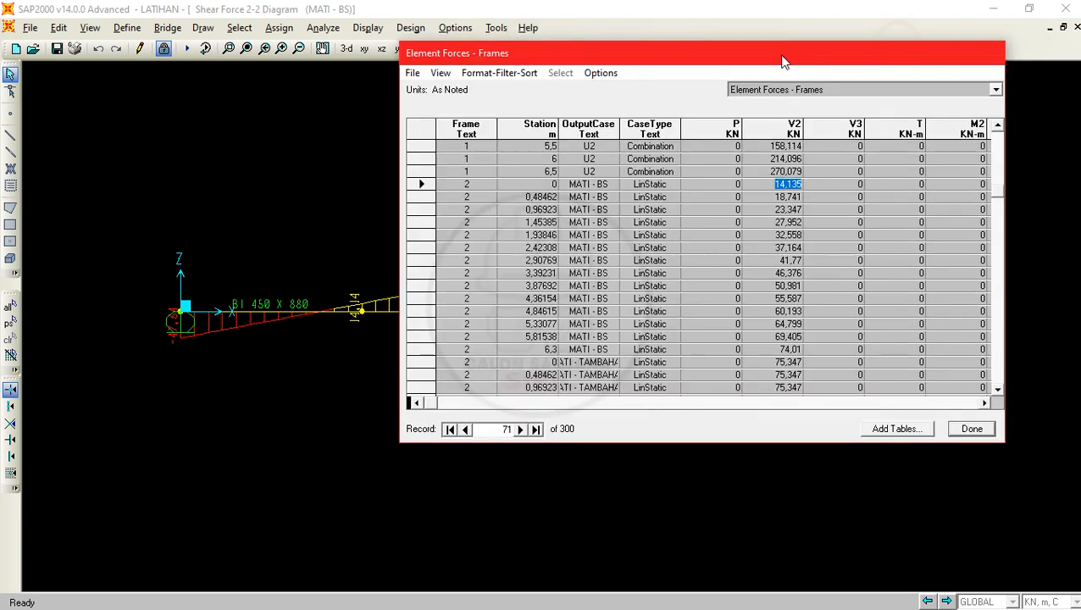
- Highlight frame 2's entire station 0 record for MATI - BS and examine its forces through moment M3
{"action": "left_click", "coordinate": [985, 403]}
{"action": "left_click", "coordinate": [985, 404]}
{"action": "left_click", "coordinate": [986, 404]}
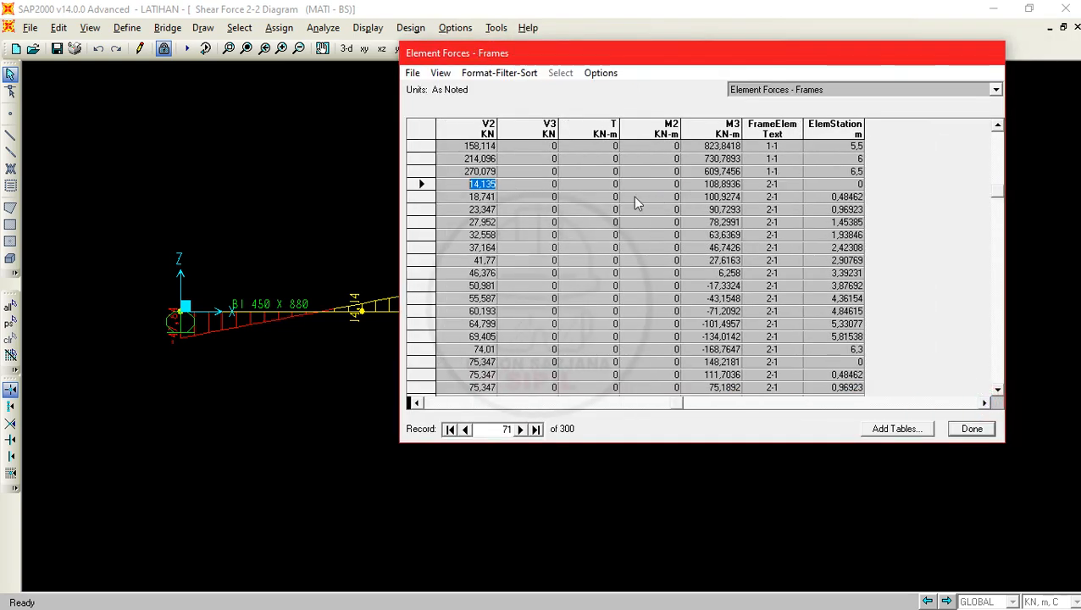
{"action": "left_click", "coordinate": [412, 184]}
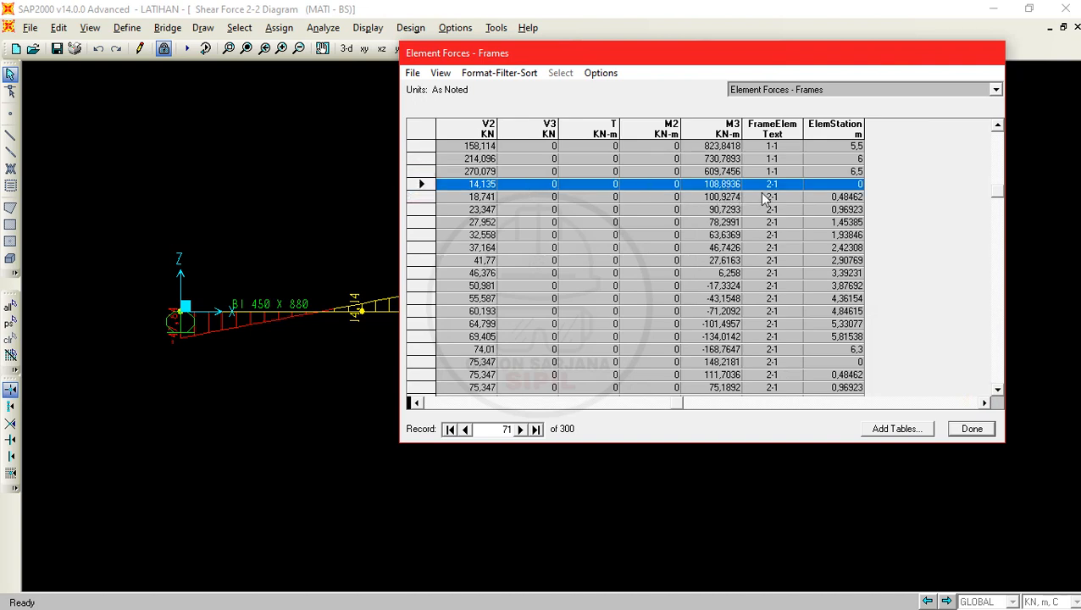
{"action": "left_click", "coordinate": [417, 403]}
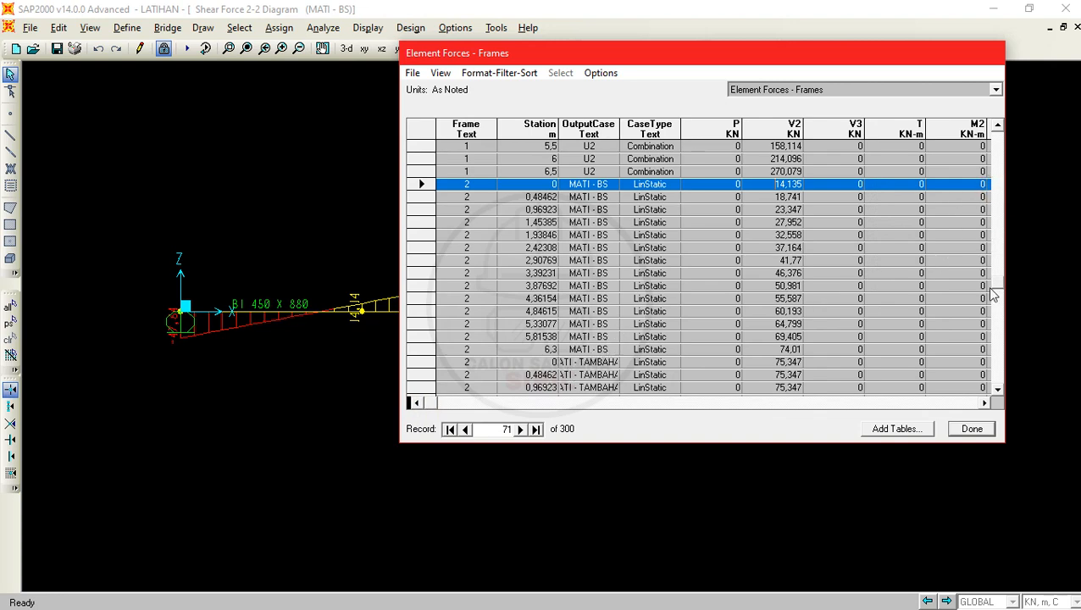
- Look through the frame force records for frames 6 and 5 further down the table
{"action": "left_click_drag", "start_coordinate": [993, 293], "coordinate": [991, 339]}
{"action": "left_click", "coordinate": [483, 308]}
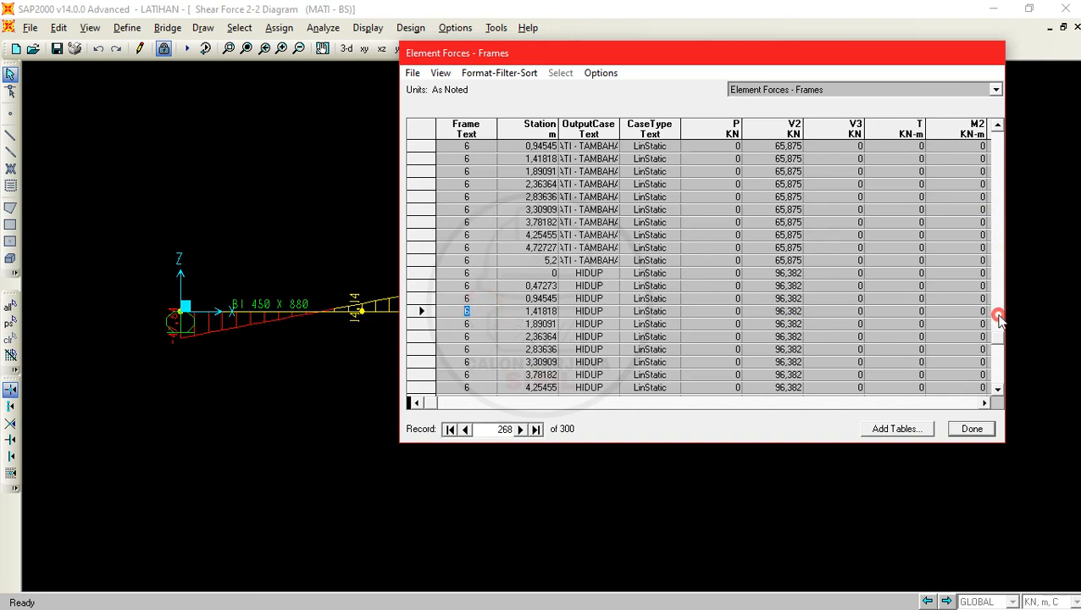
{"action": "left_click_drag", "start_coordinate": [995, 322], "coordinate": [995, 305]}
{"action": "left_click", "coordinate": [484, 184]}
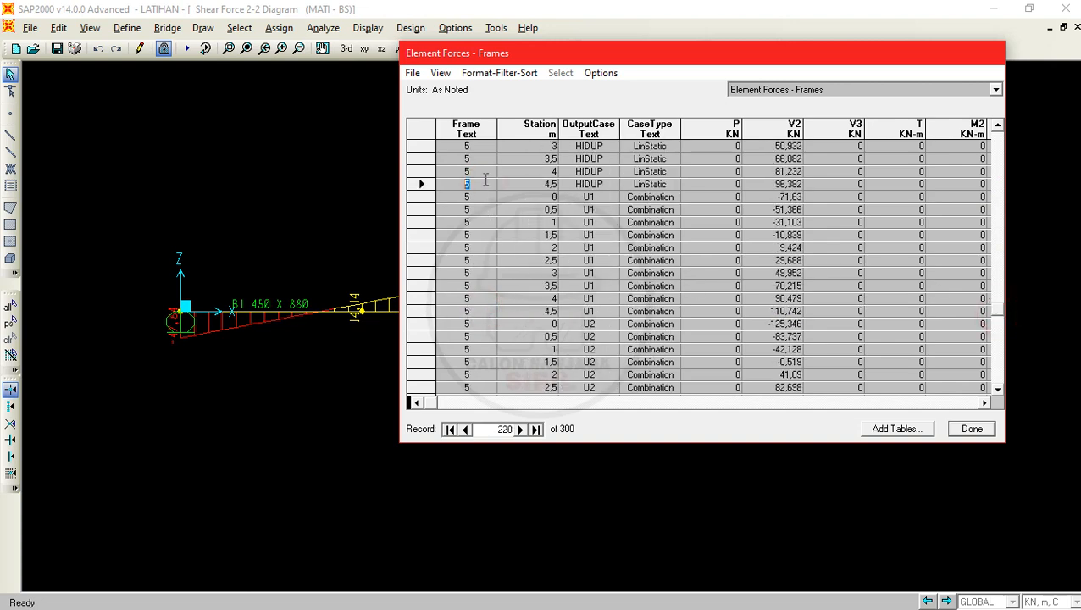
- Compare the Joint Reactions table with Element Forces - Frames, highlighting the Frame and Joint columns and finishing on Joint Reactions
{"action": "left_click", "coordinate": [801, 90]}
{"action": "left_click", "coordinate": [807, 113]}
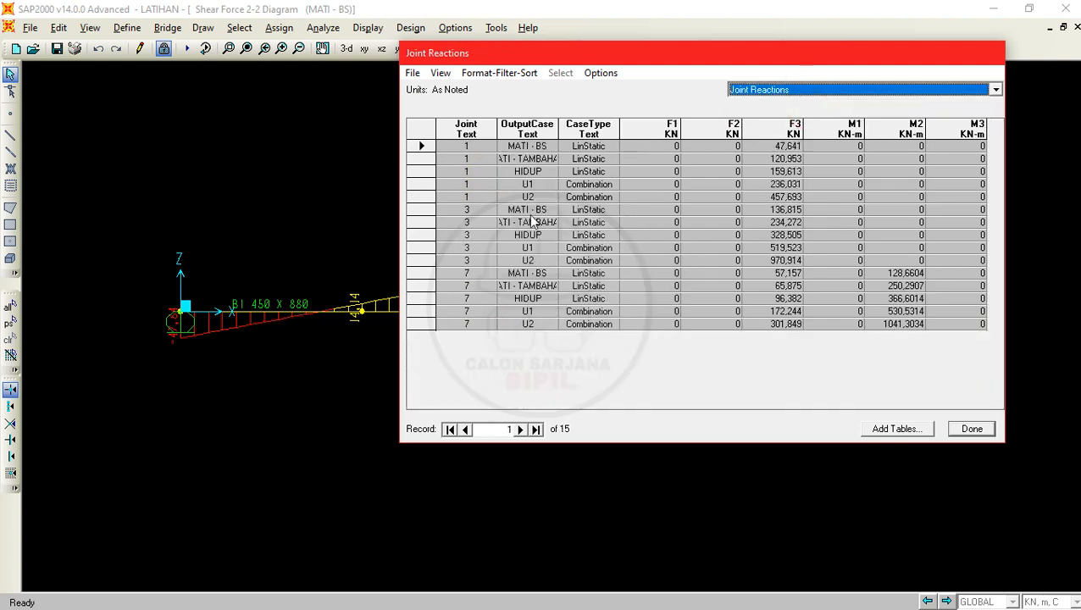
{"action": "left_click", "coordinate": [477, 142]}
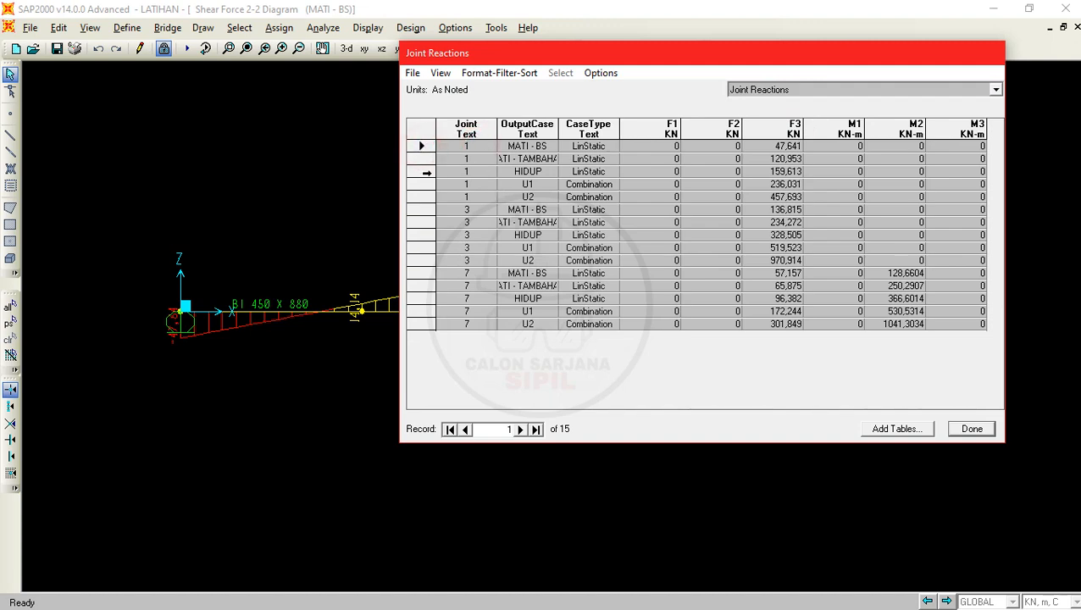
{"action": "left_click", "coordinate": [760, 94]}
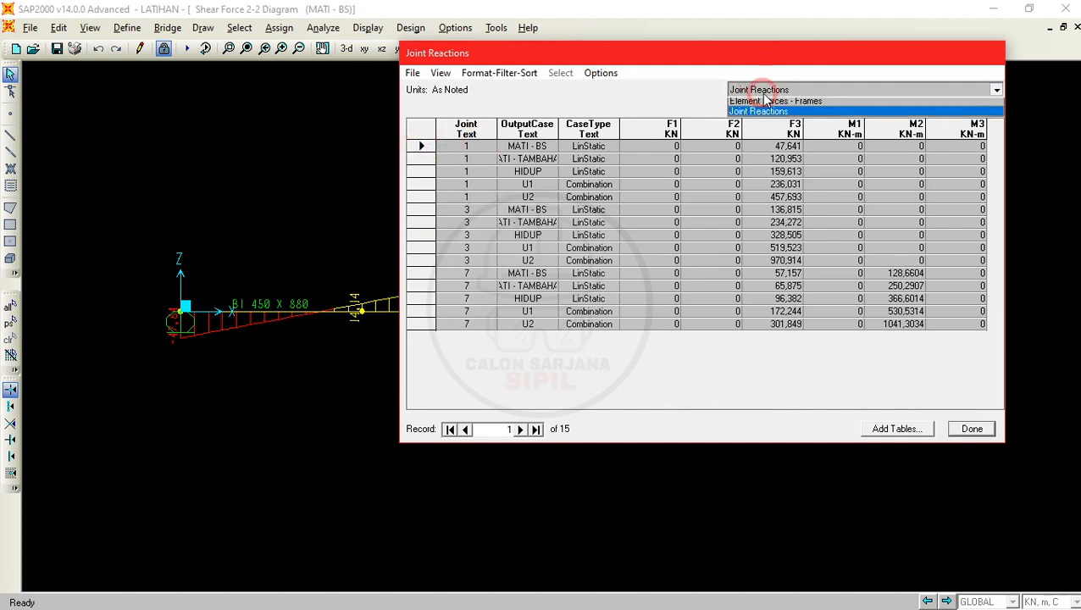
{"action": "left_click", "coordinate": [762, 105]}
{"action": "left_click", "coordinate": [450, 135]}
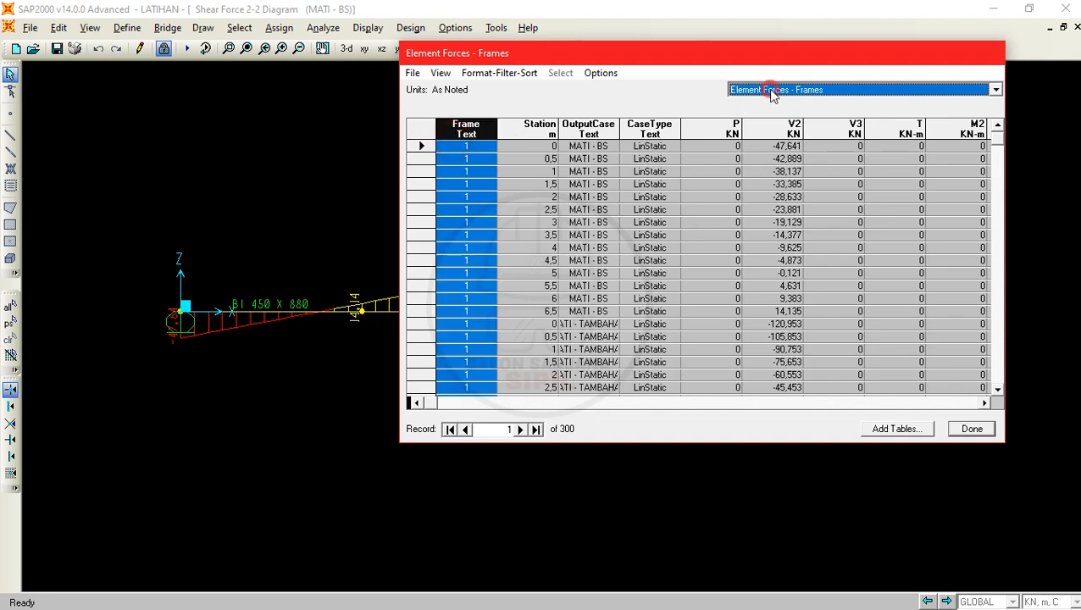
{"action": "left_click", "coordinate": [765, 90]}
{"action": "left_click", "coordinate": [765, 101]}
{"action": "left_click", "coordinate": [488, 129]}
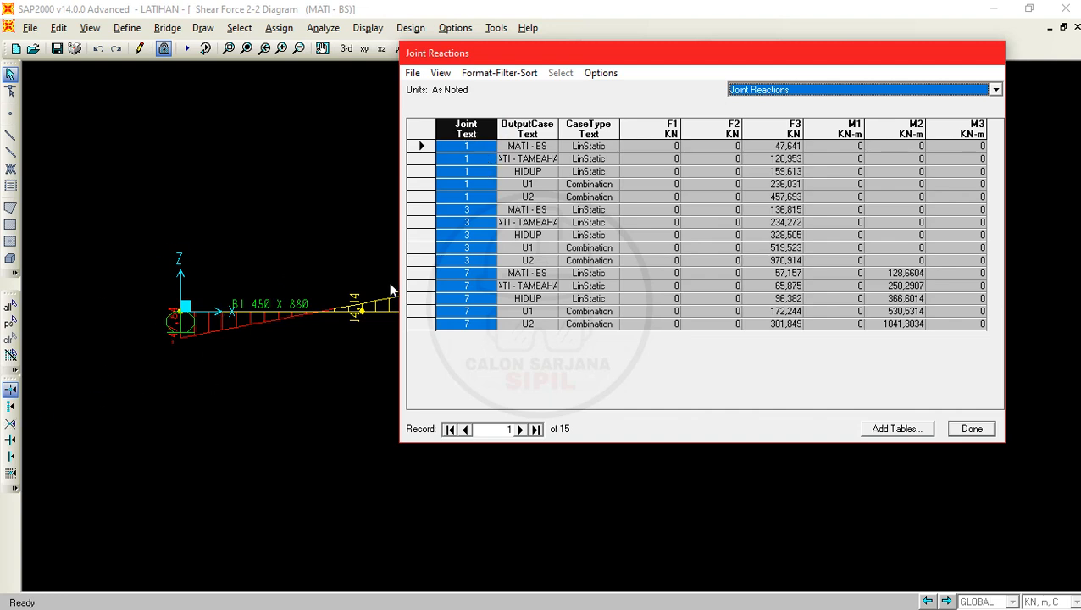
- Compare the Joint Reactions records for joints 1, 3 and 7 with the supports along the beam
{"action": "left_click", "coordinate": [480, 147]}
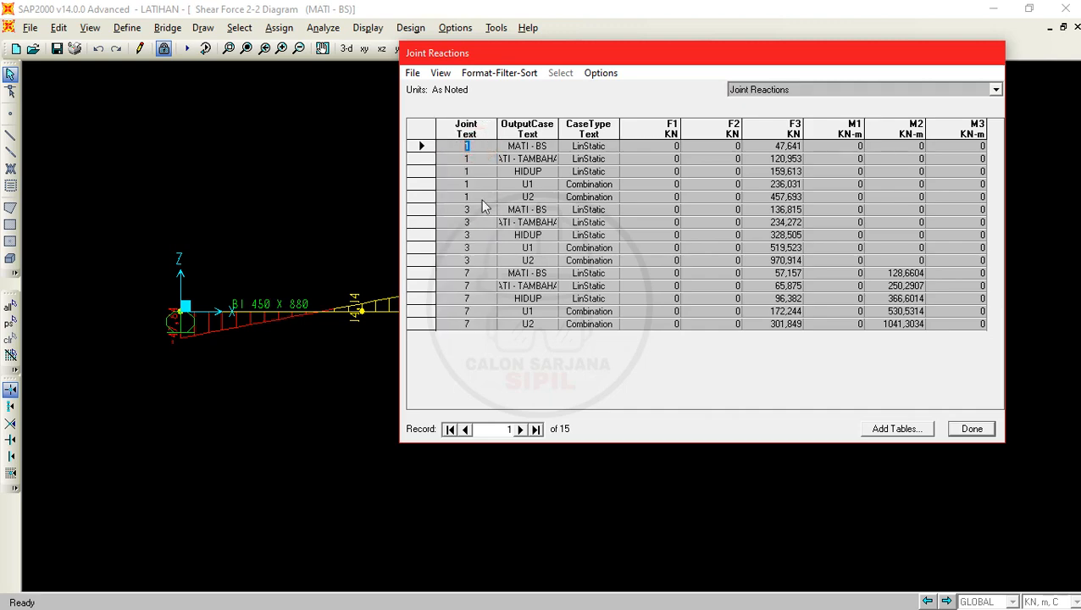
{"action": "left_click_drag", "start_coordinate": [561, 62], "coordinate": [401, 396]}
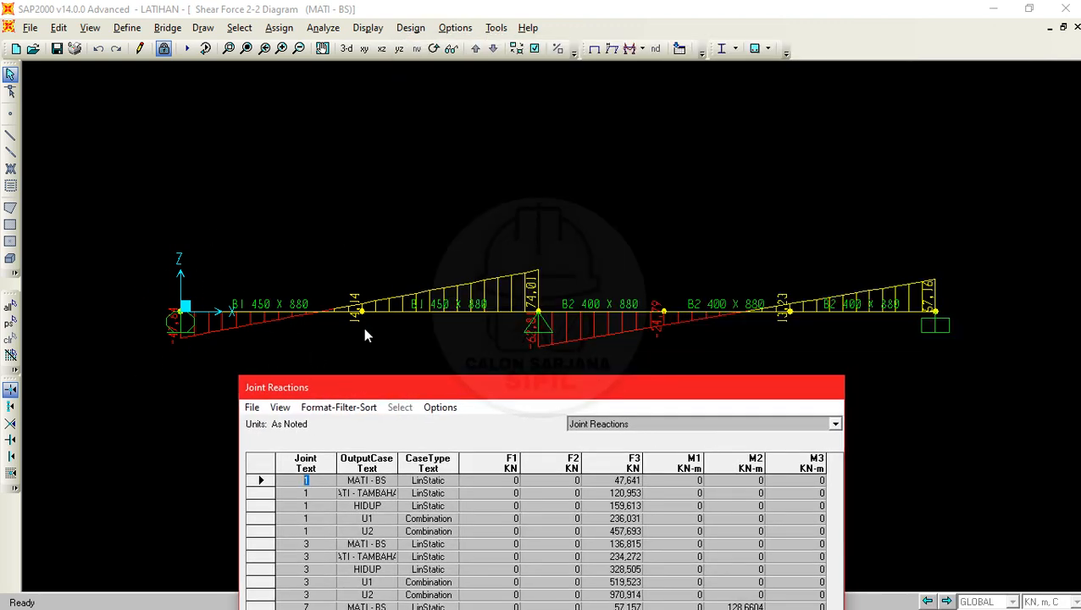
{"action": "left_click_drag", "start_coordinate": [370, 392], "coordinate": [375, 371]}
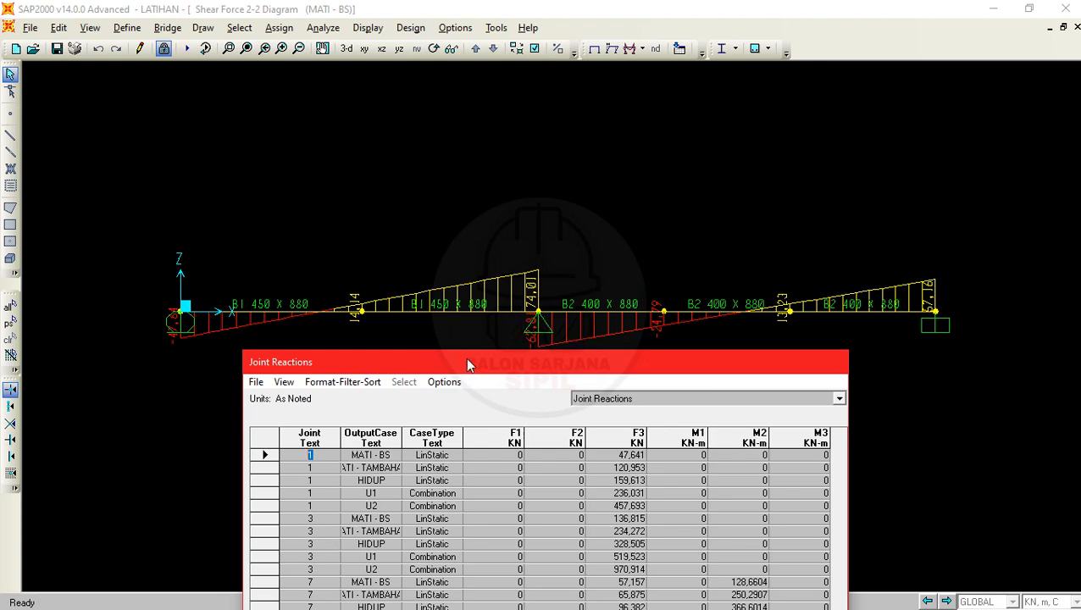
{"action": "left_click_drag", "start_coordinate": [466, 360], "coordinate": [476, 275]}
{"action": "left_click", "coordinate": [317, 495]}
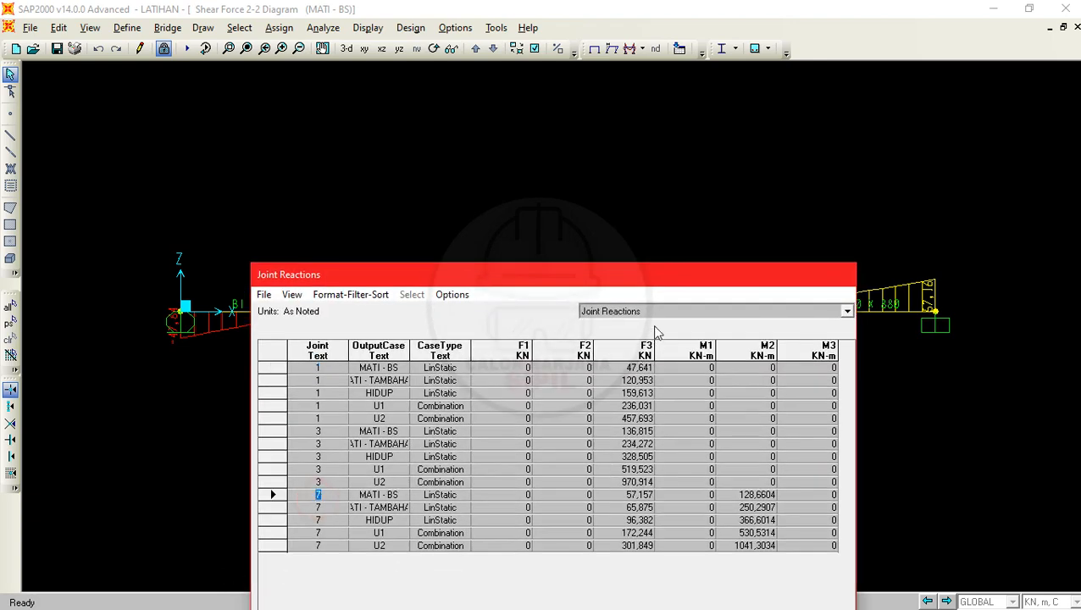
{"action": "left_click_drag", "start_coordinate": [664, 285], "coordinate": [676, 96]}
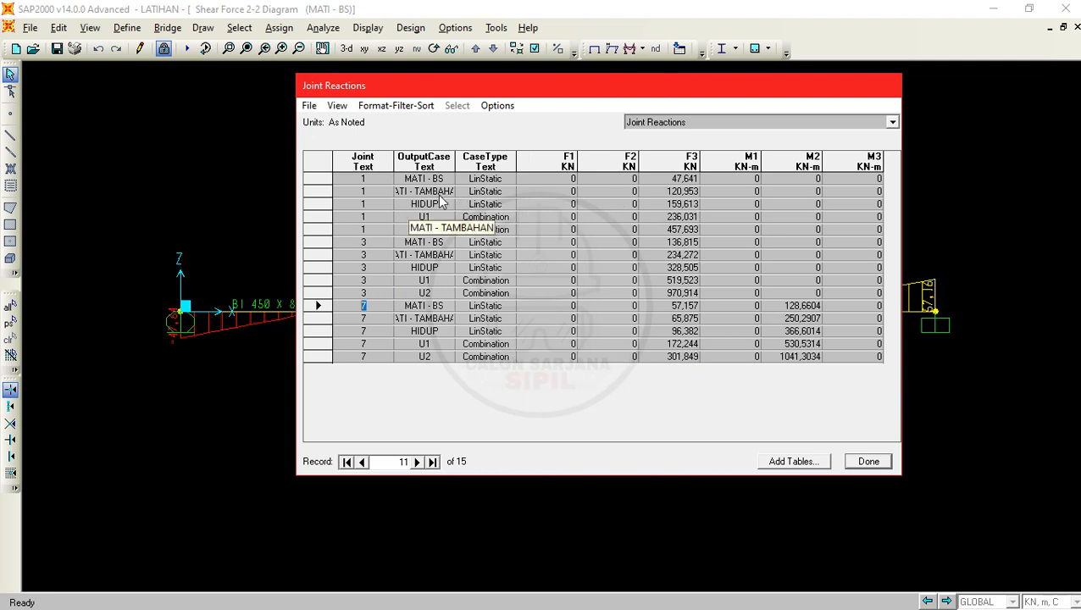
- Export all result tables to Excel and switch to the exported workbook
{"action": "left_click", "coordinate": [310, 105]}
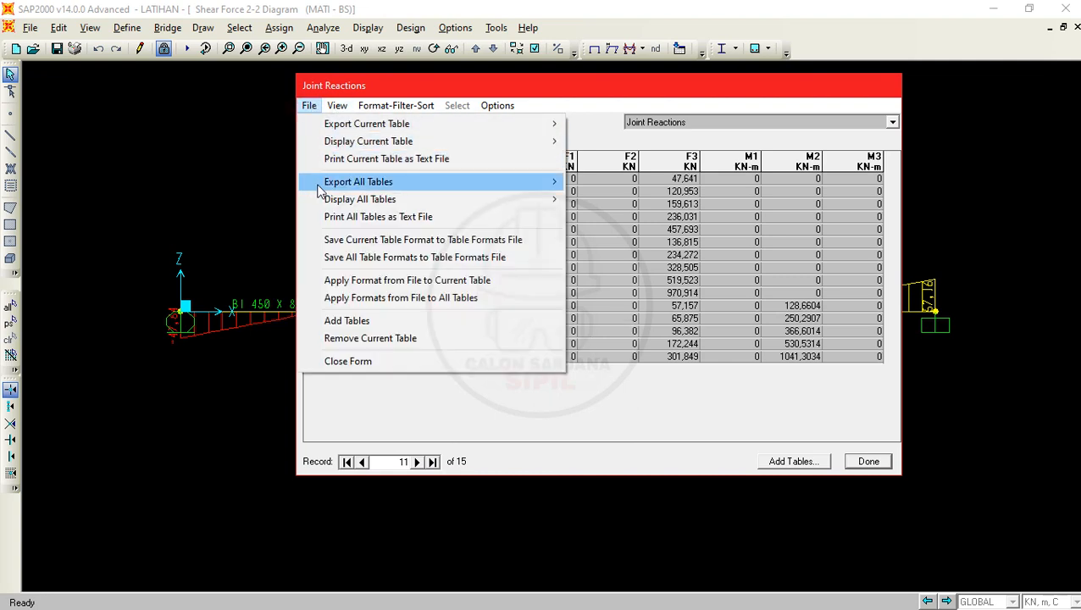
{"action": "mouse_move", "coordinate": [362, 186]}
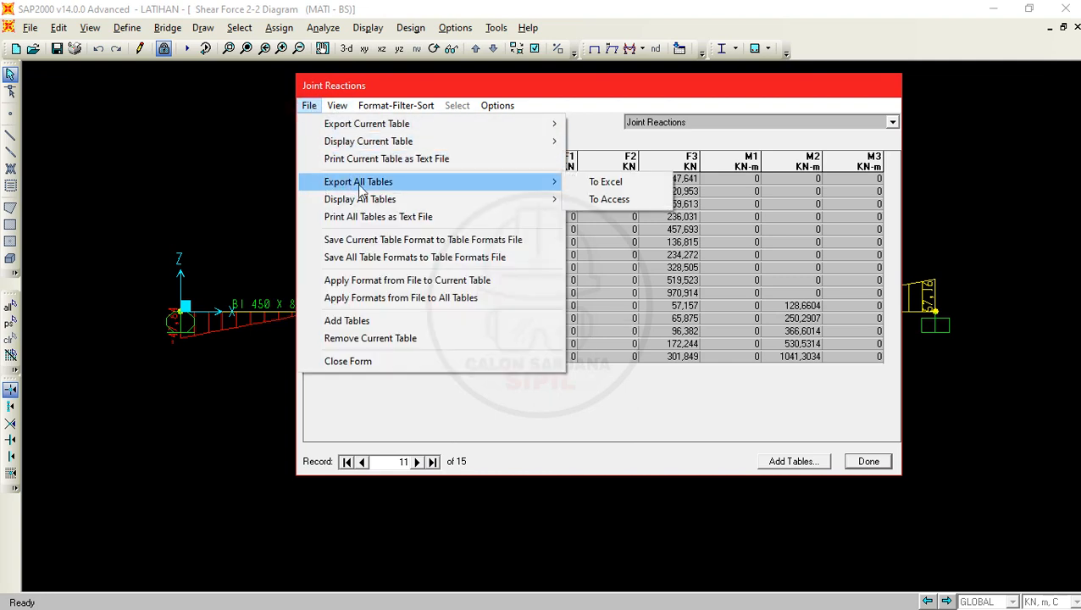
{"action": "left_click", "coordinate": [643, 186]}
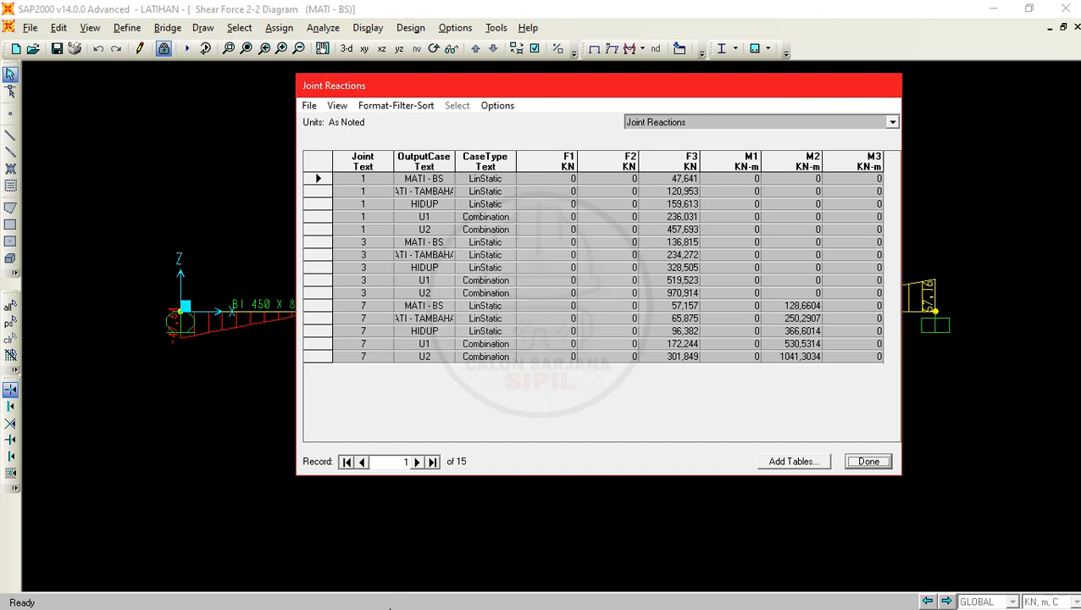
{"action": "key", "text": "alt+Tab"}
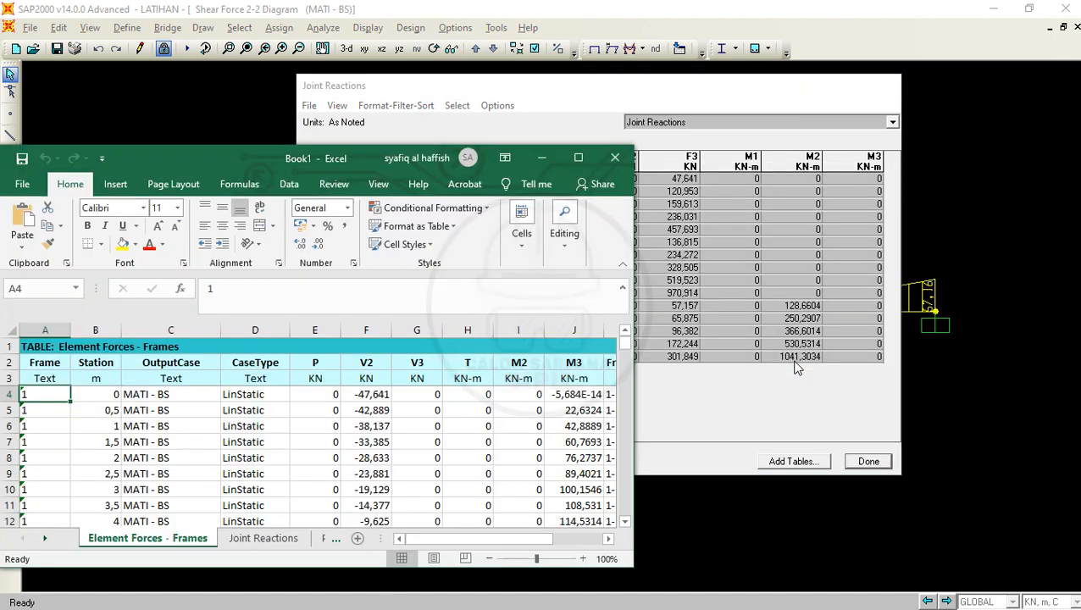
- Enlarge the exported workbook and look through the Element Forces - Frames sheet from frame 1 to the last frame 6 records and back
{"action": "left_click", "coordinate": [768, 377]}
{"action": "left_click", "coordinate": [581, 157]}
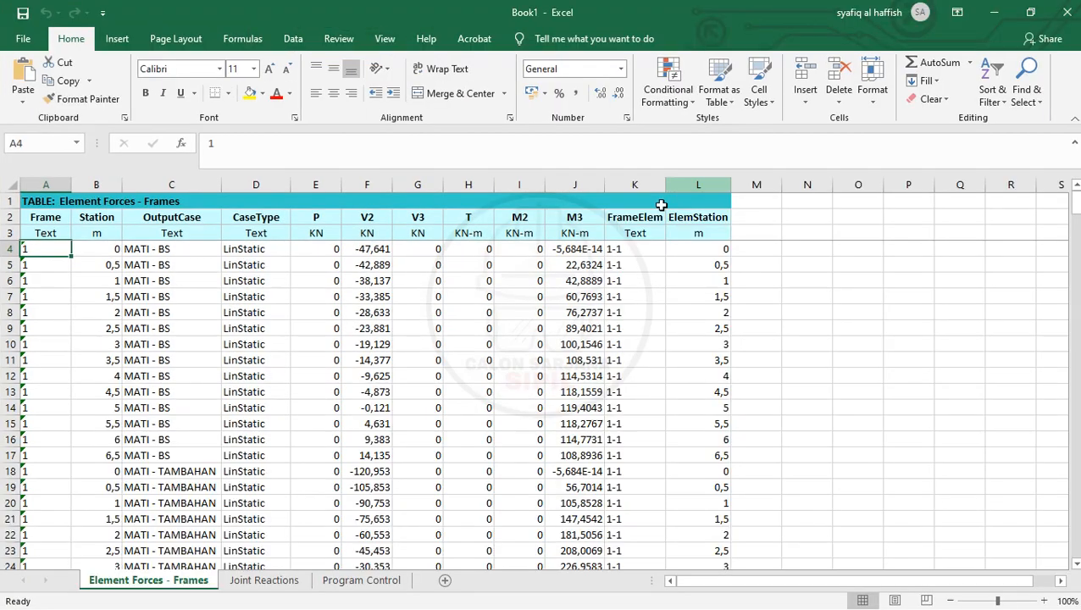
{"action": "scroll", "coordinate": [388, 287], "scroll_direction": "down", "scroll_amount": 4}
{"action": "scroll", "coordinate": [296, 377], "scroll_direction": "down", "scroll_amount": 19}
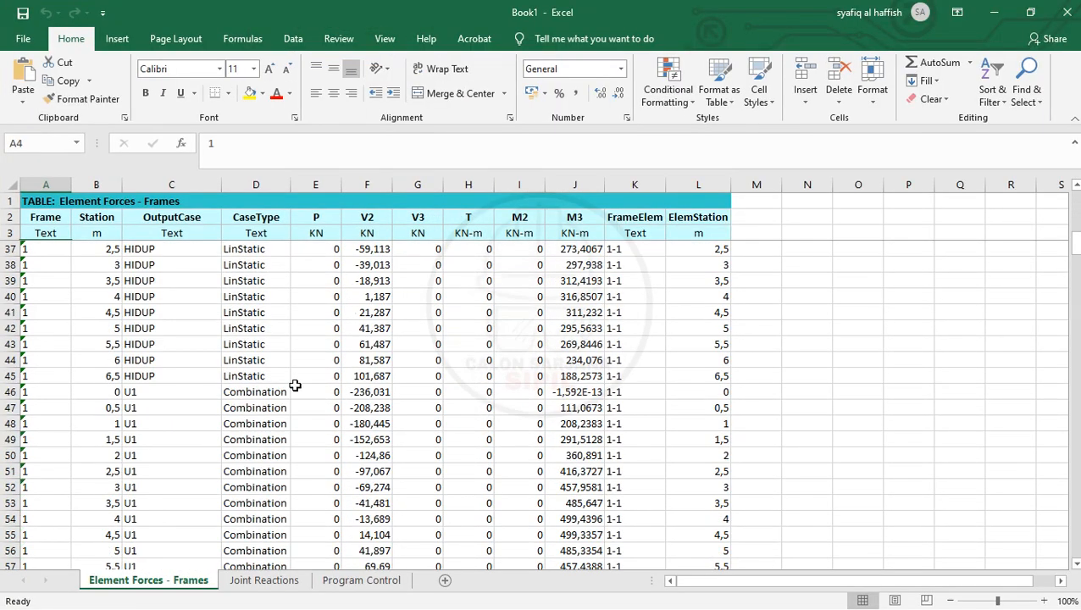
{"action": "scroll", "coordinate": [299, 375], "scroll_direction": "down", "scroll_amount": 20}
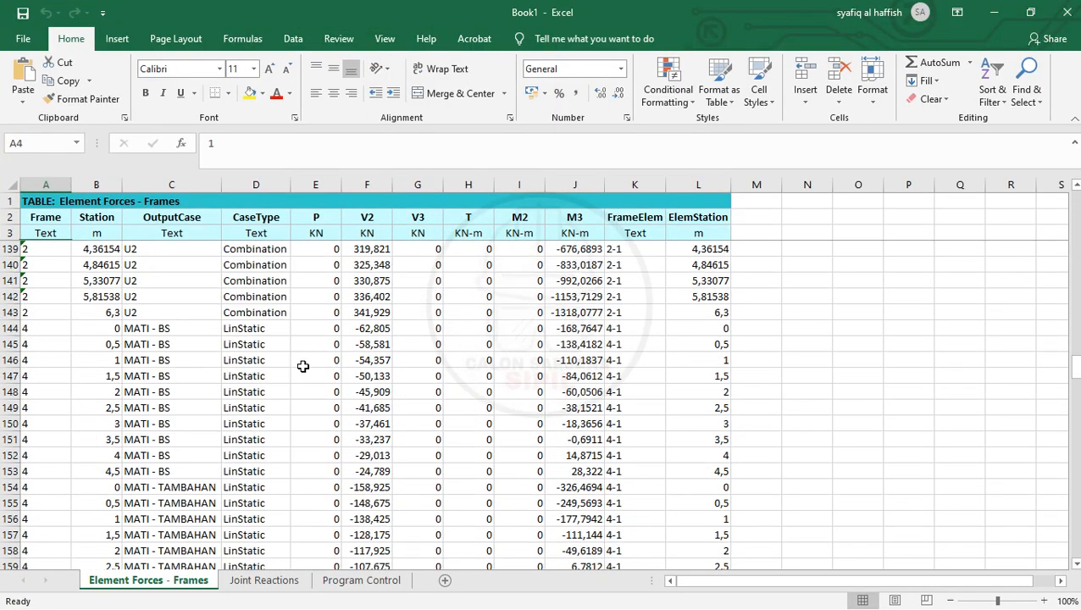
{"action": "scroll", "coordinate": [303, 366], "scroll_direction": "down", "scroll_amount": 20}
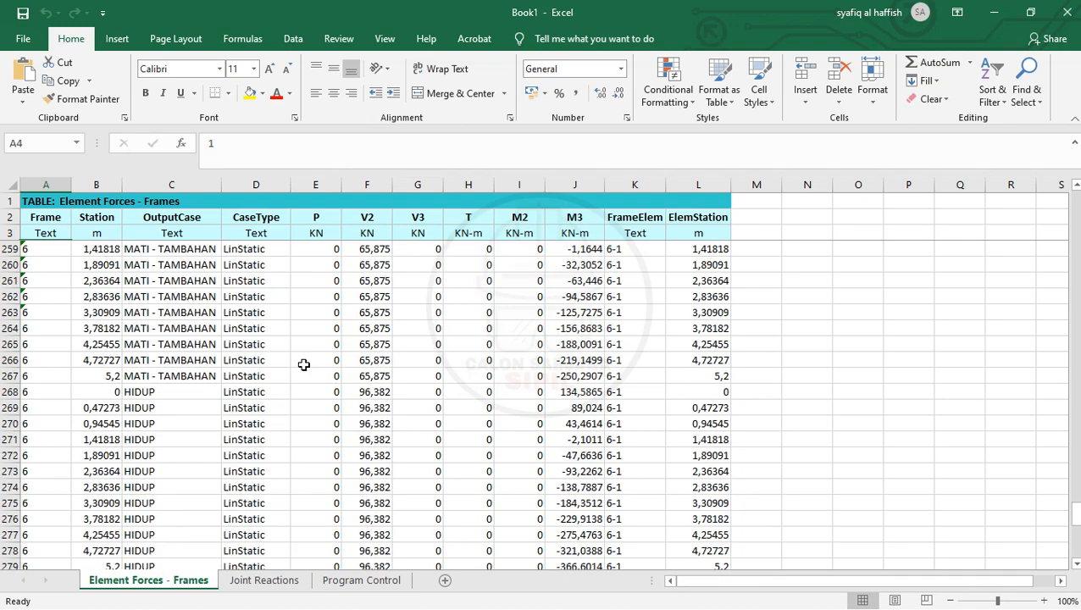
{"action": "scroll", "coordinate": [304, 364], "scroll_direction": "up", "scroll_amount": 10}
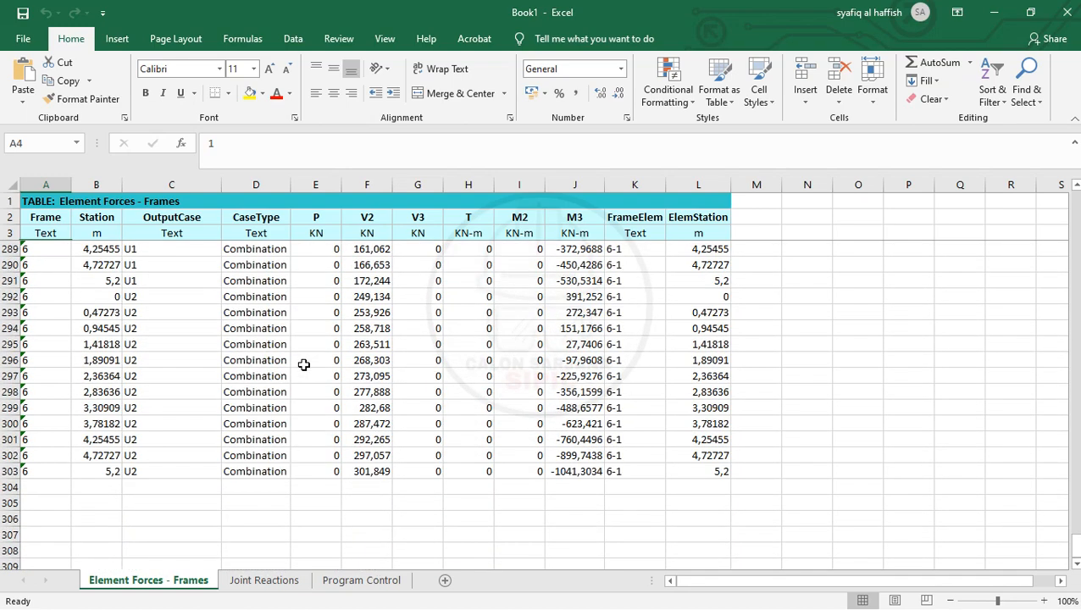
{"action": "scroll", "coordinate": [304, 364], "scroll_direction": "up", "scroll_amount": 20}
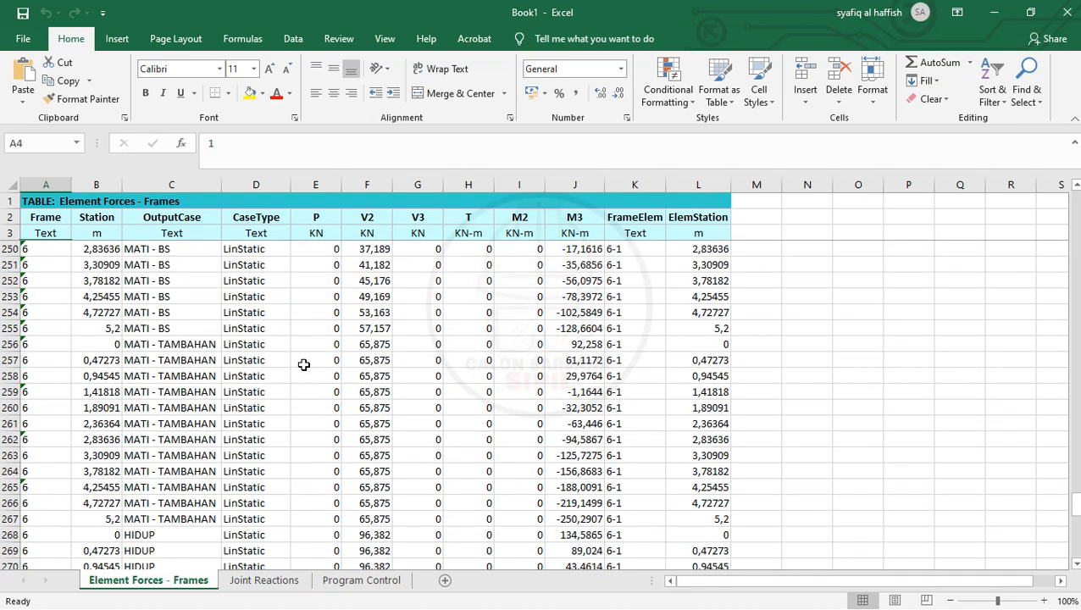
{"action": "scroll", "coordinate": [303, 364], "scroll_direction": "up", "scroll_amount": 20}
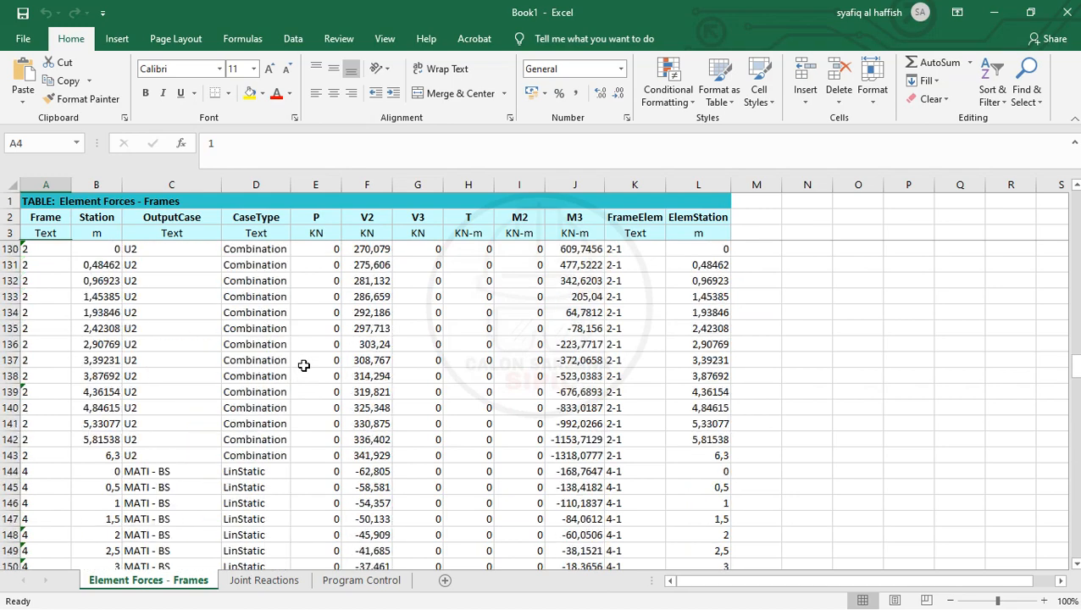
{"action": "scroll", "coordinate": [303, 365], "scroll_direction": "up", "scroll_amount": 20}
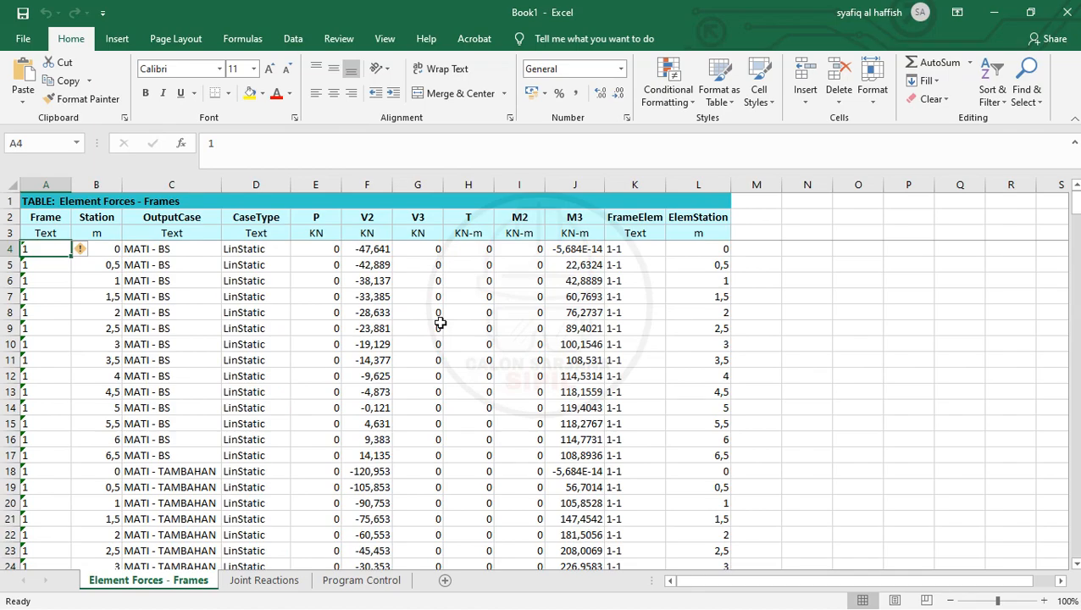
- Switch back to SAP2000, close the Joint Reactions table, and start printing the Shear Force 2-2 diagram for MATI - BS
{"action": "left_click", "coordinate": [996, 12]}
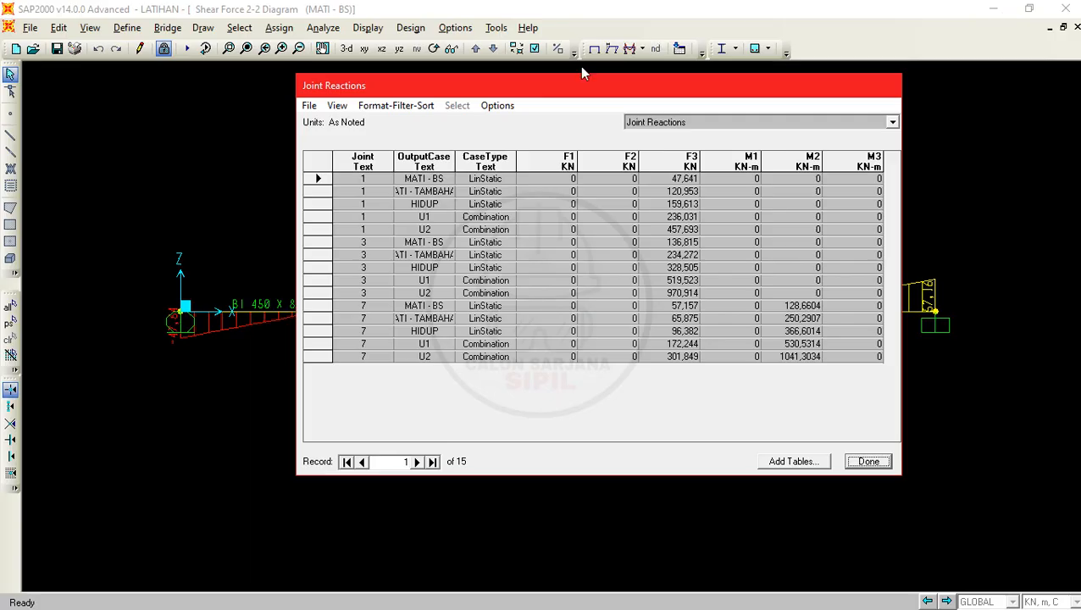
{"action": "left_click", "coordinate": [867, 460]}
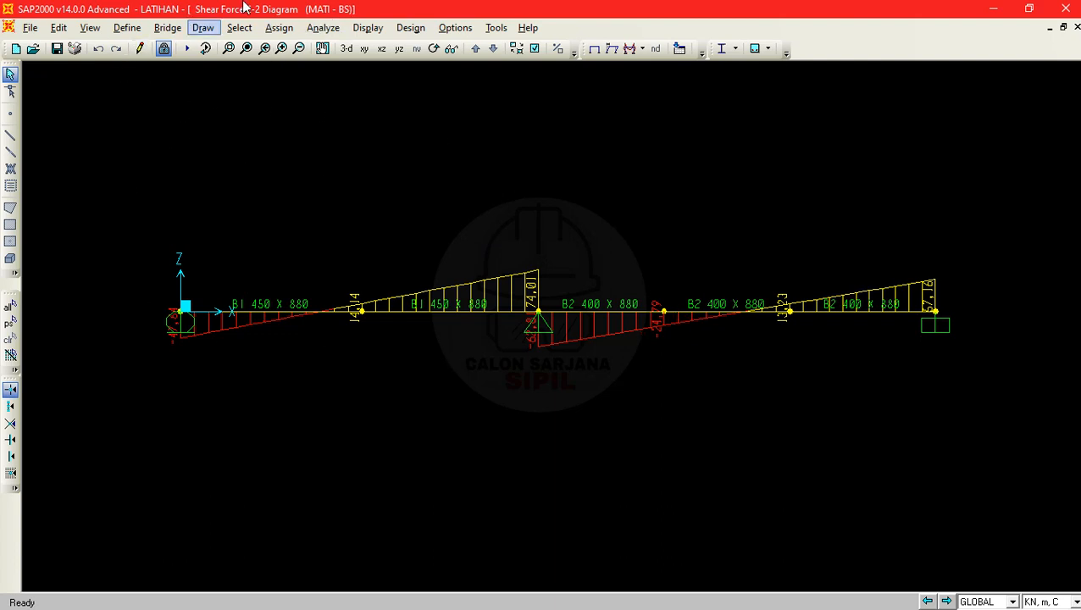
{"action": "left_click", "coordinate": [73, 50]}
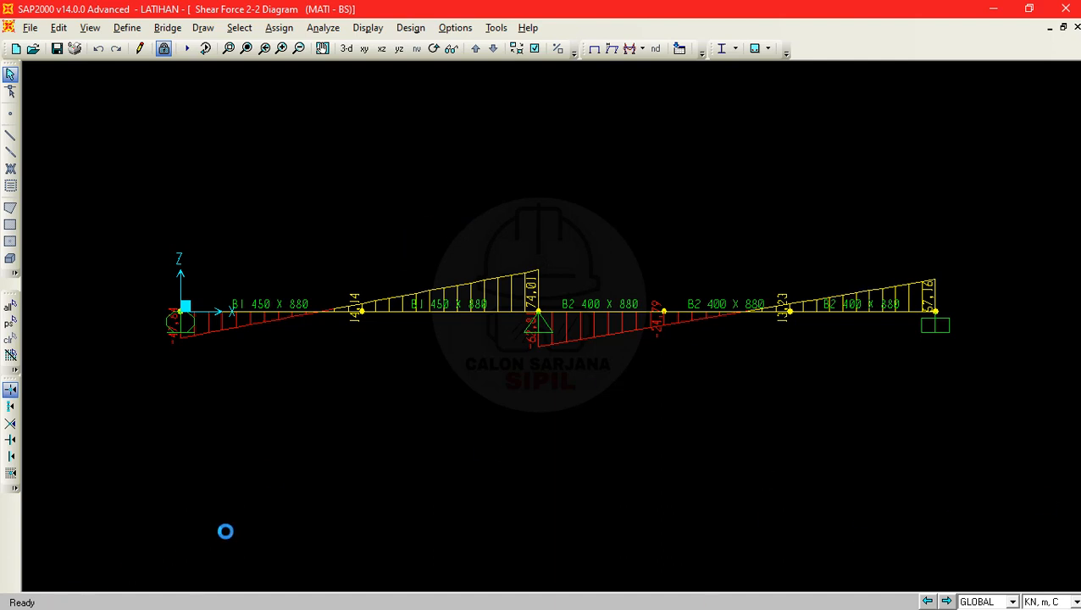
- Bring the pending Save PDF File As dialog to the front and keep PDF files as the save type
{"action": "key", "text": "alt+Tab"}
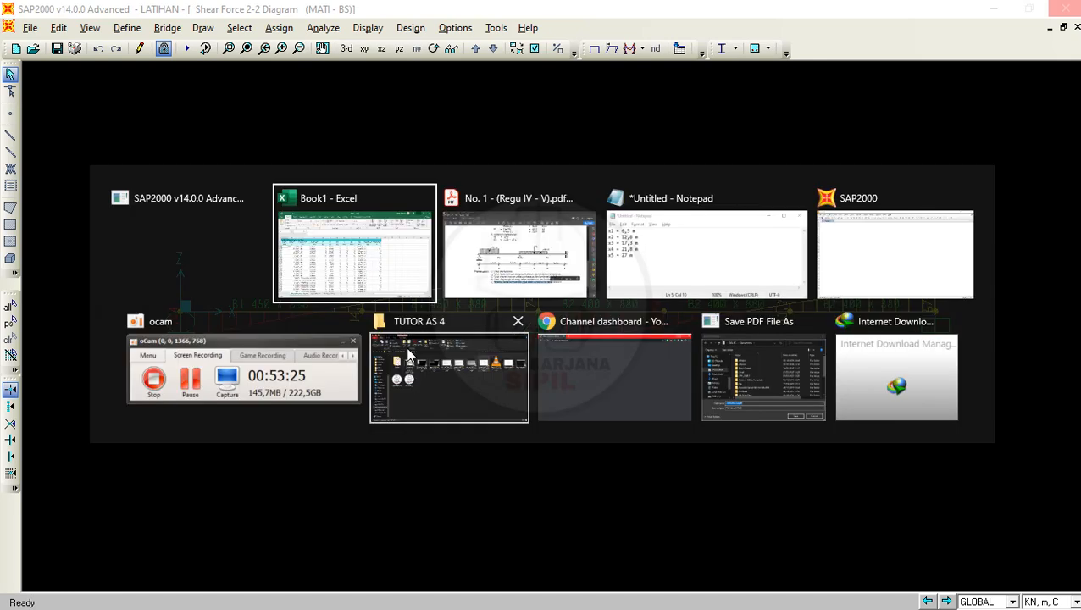
{"action": "left_click", "coordinate": [166, 243]}
{"action": "key", "text": "alt+Tab"}
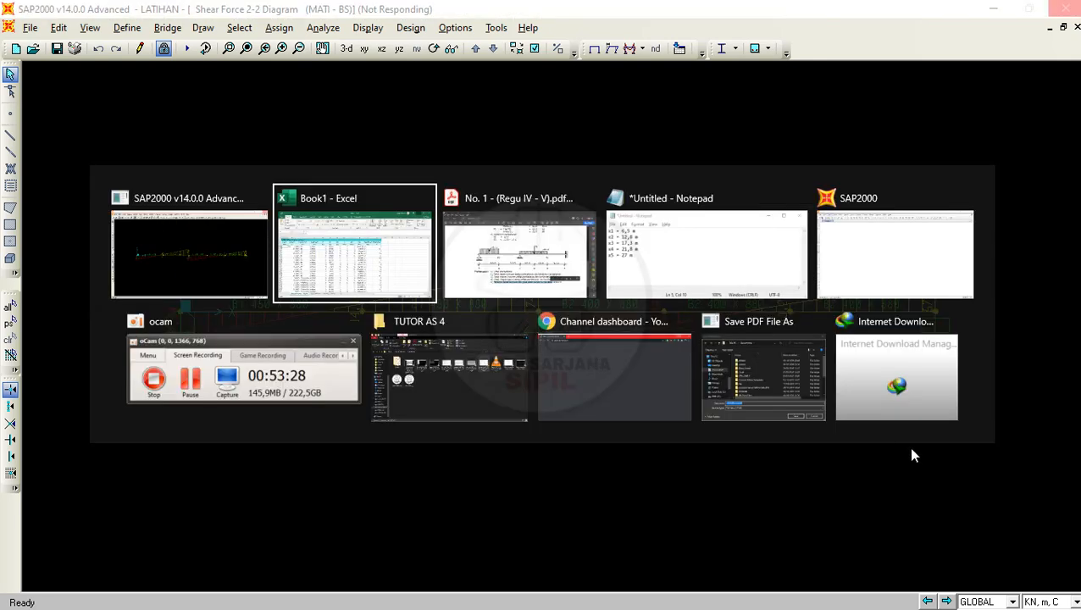
{"action": "left_click", "coordinate": [787, 380]}
{"action": "scroll", "coordinate": [260, 136], "scroll_direction": "down", "scroll_amount": 2}
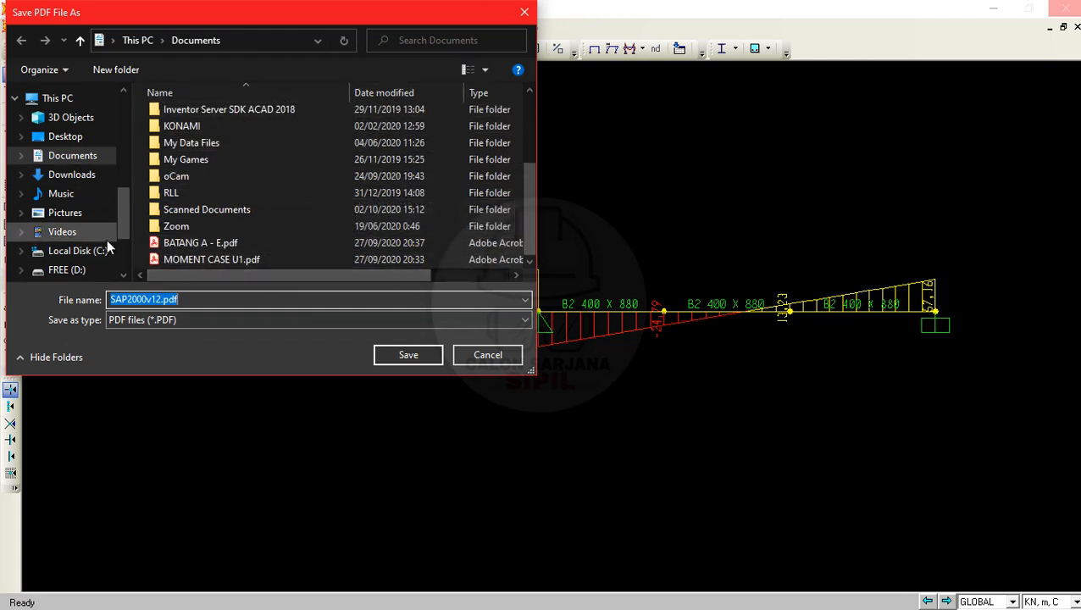
{"action": "left_click", "coordinate": [219, 320]}
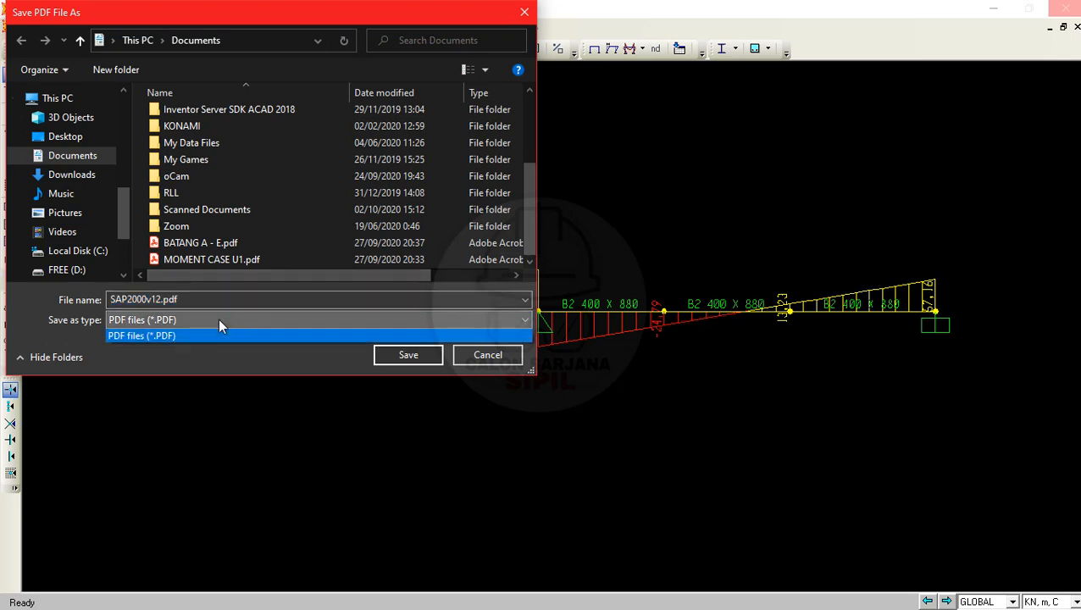
{"action": "left_click", "coordinate": [222, 333]}
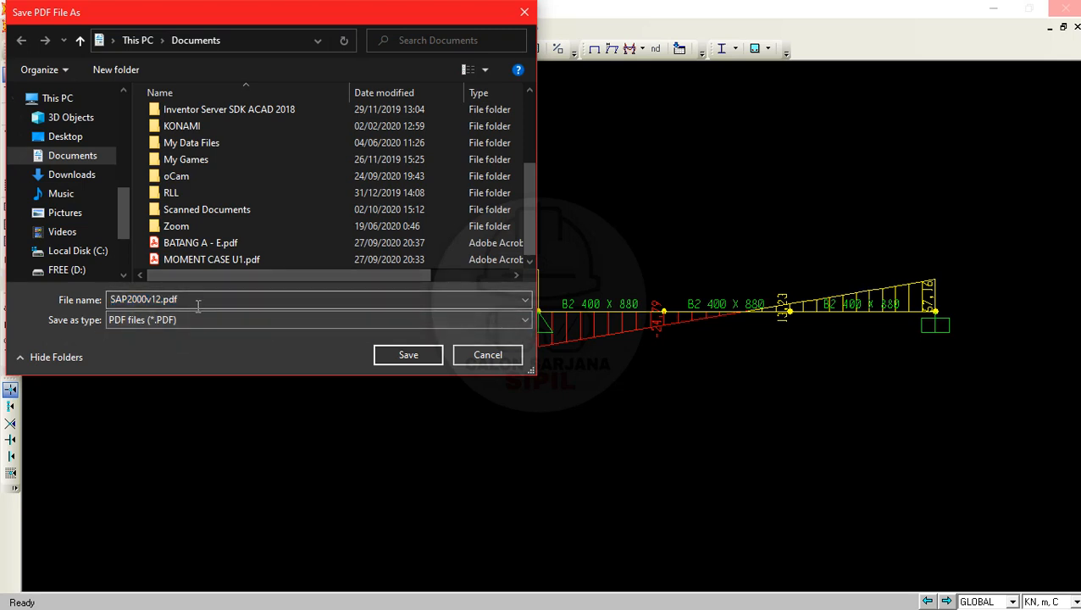
- Save the printed shear force diagram in Documents under the file name LINTANG MATI BS
{"action": "double_click", "coordinate": [280, 299]}
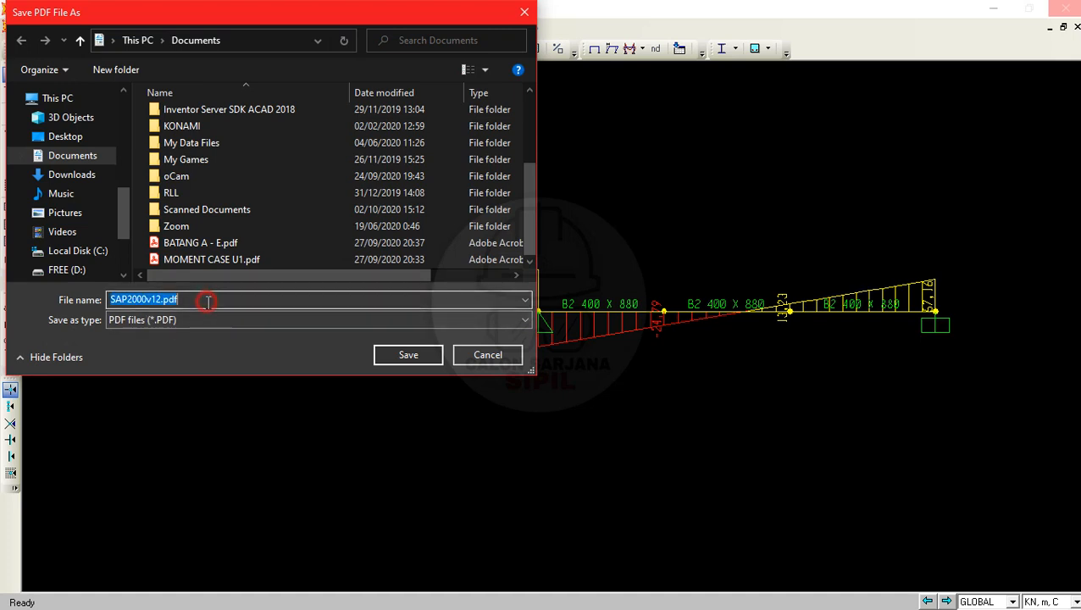
{"action": "type", "text": "LINTANG U1"}
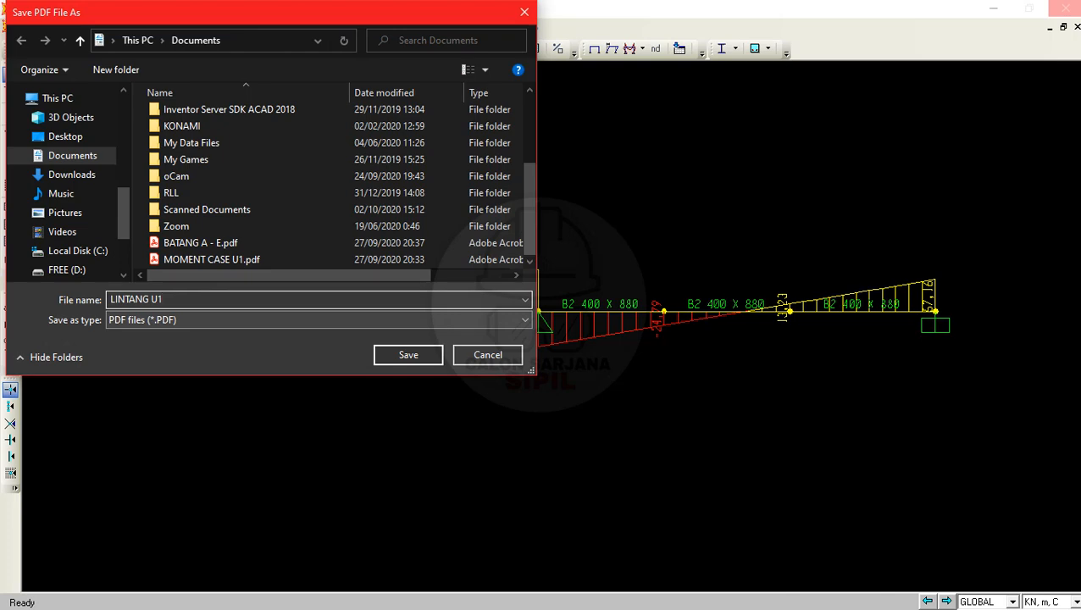
{"action": "left_click_drag", "start_coordinate": [415, 0], "coordinate": [416, 123]}
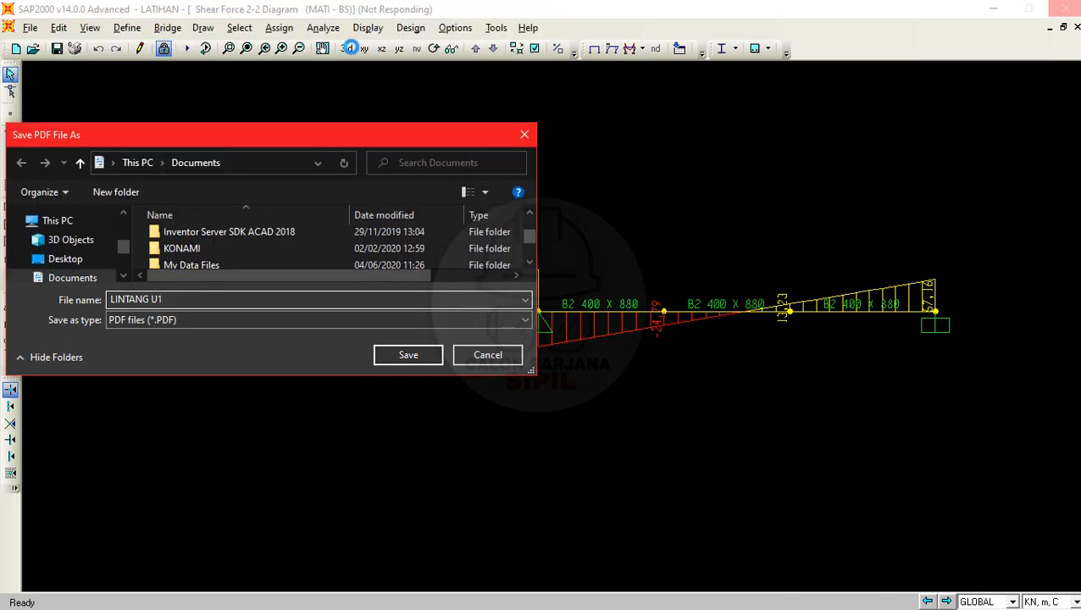
{"action": "left_click_drag", "start_coordinate": [333, 121], "coordinate": [334, 2]}
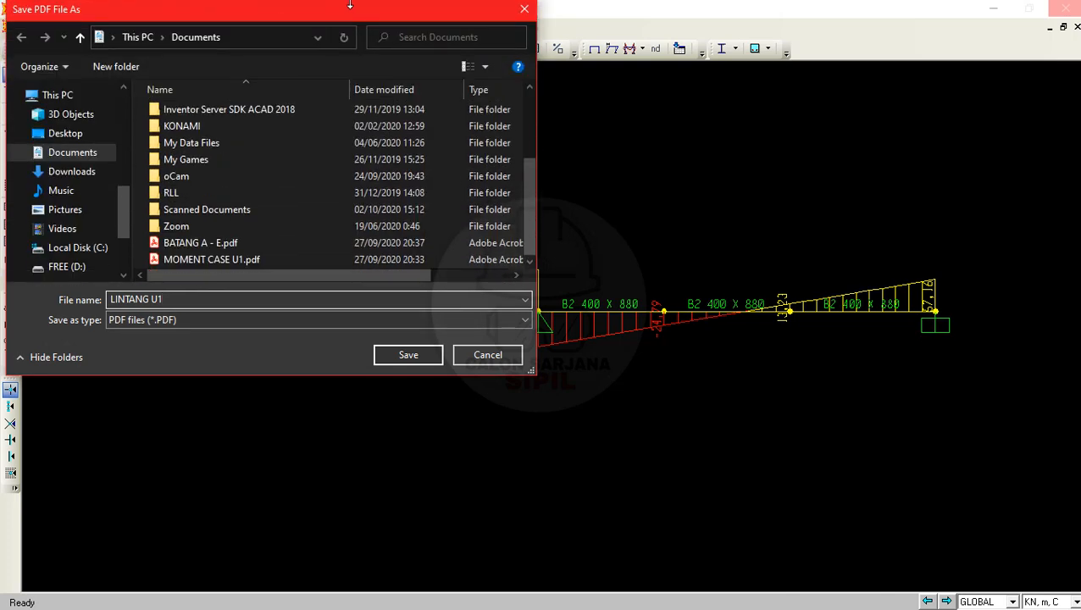
{"action": "left_click", "coordinate": [202, 318]}
{"action": "left_click", "coordinate": [202, 308]}
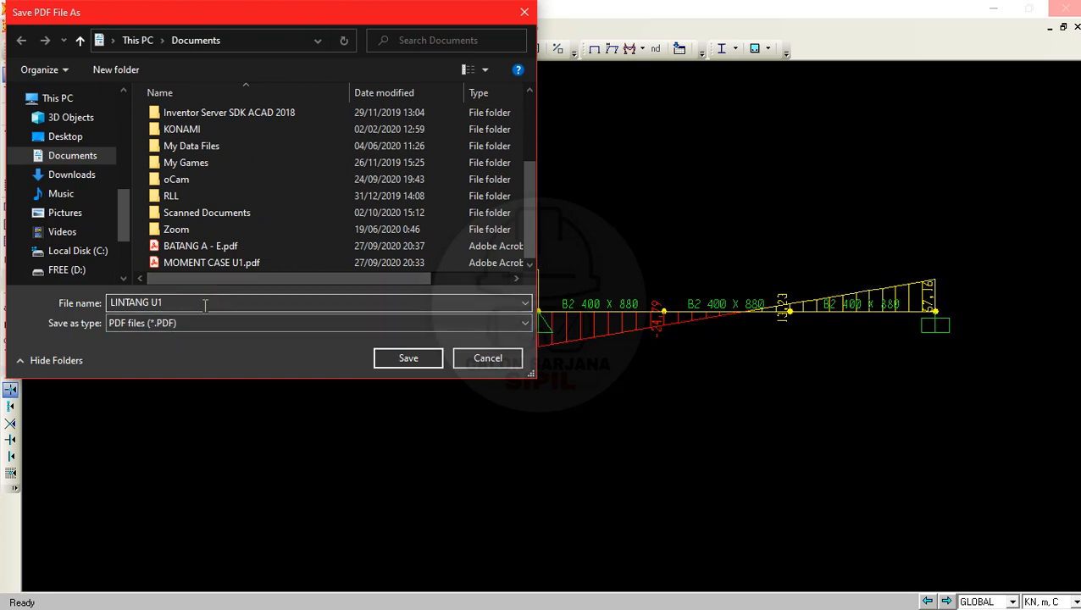
{"action": "left_click", "coordinate": [203, 305]}
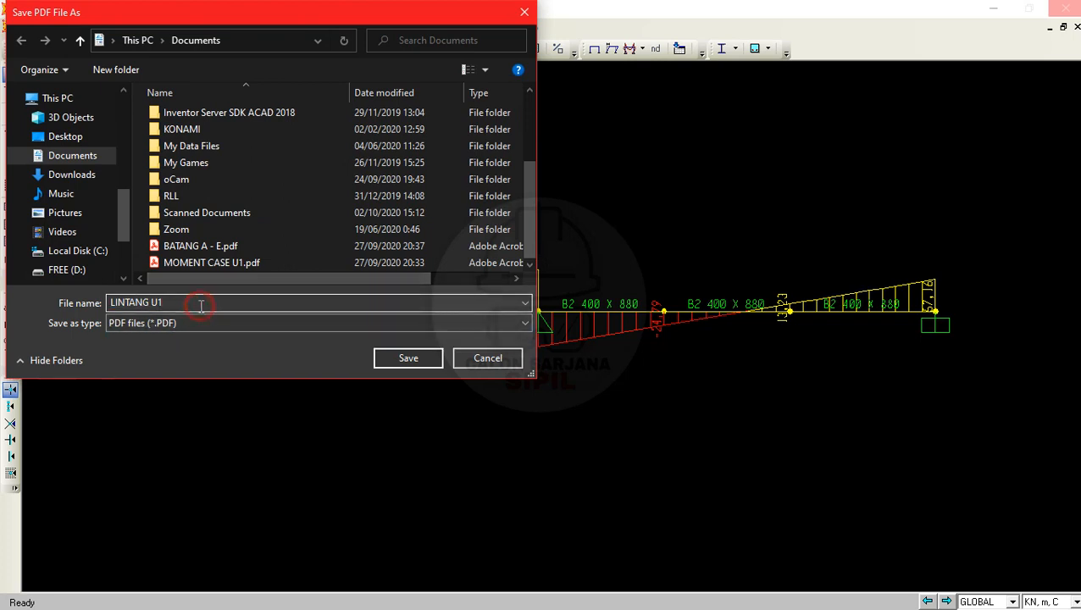
{"action": "key", "text": "BackSpace"}
{"action": "key", "text": "BackSpace"}
{"action": "type", "text": "MATI BS"}
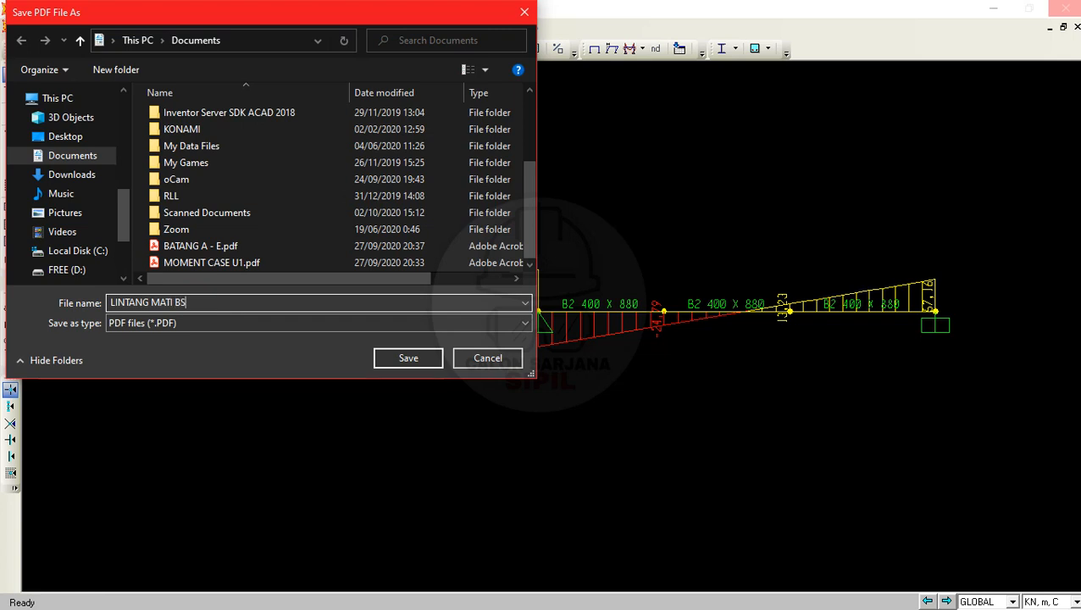
{"action": "key", "text": "Return"}
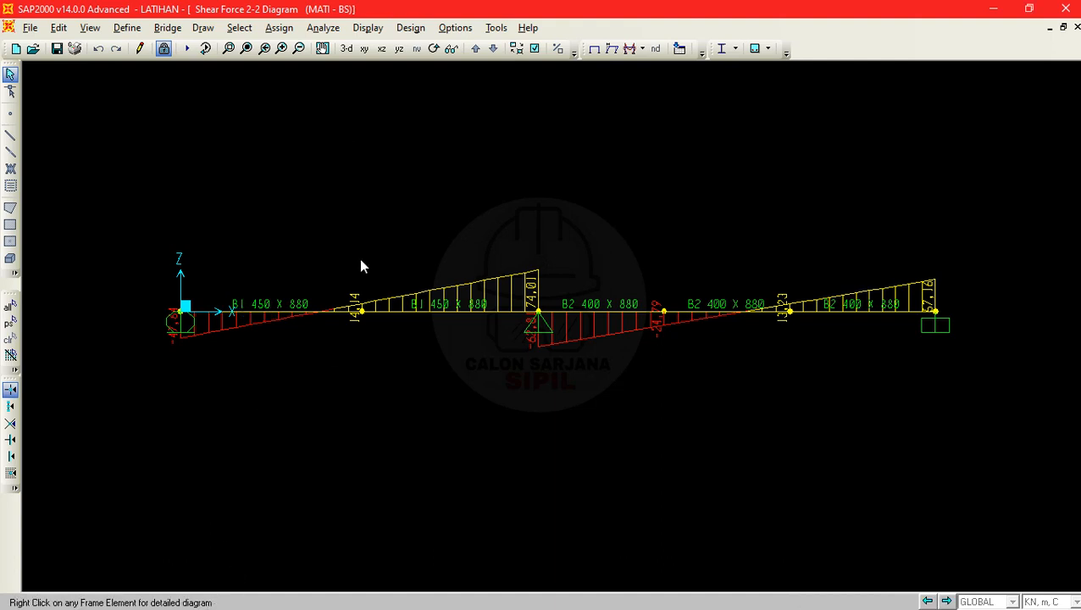
- Look through the created LINTANG MATI BS PDF in Acrobat, close it, and return to SAP2000
{"action": "key", "text": "alt+Tab"}
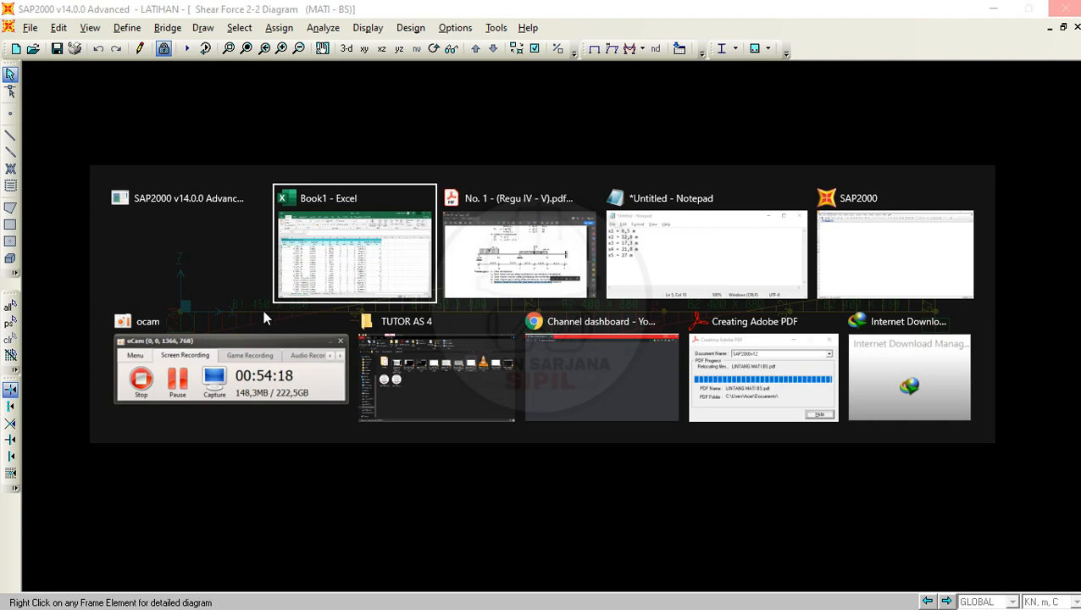
{"action": "left_click", "coordinate": [742, 367]}
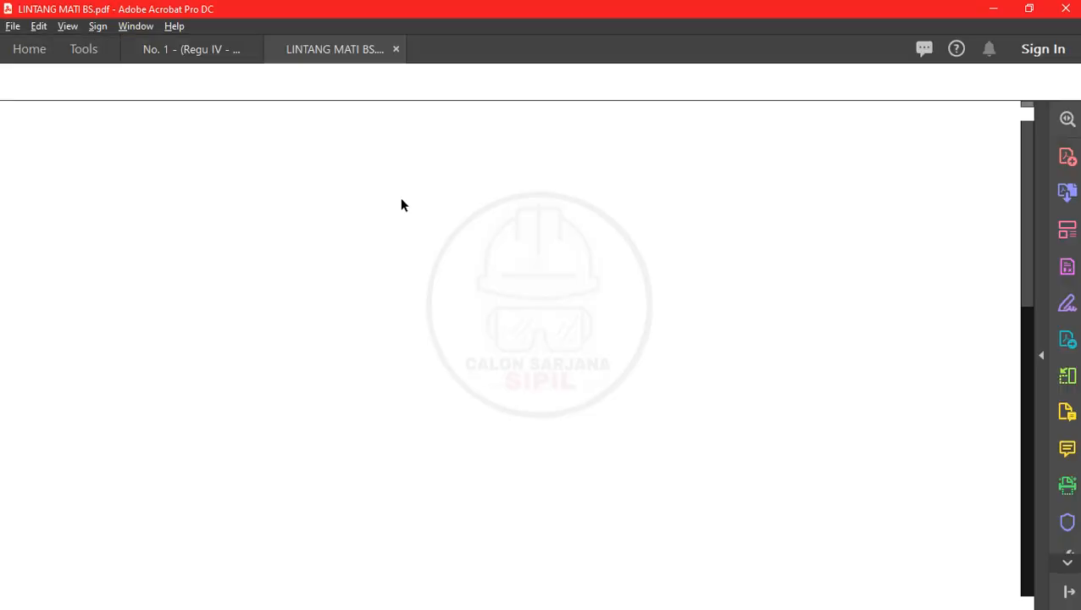
{"action": "scroll", "coordinate": [731, 285], "scroll_direction": "down", "scroll_amount": 5}
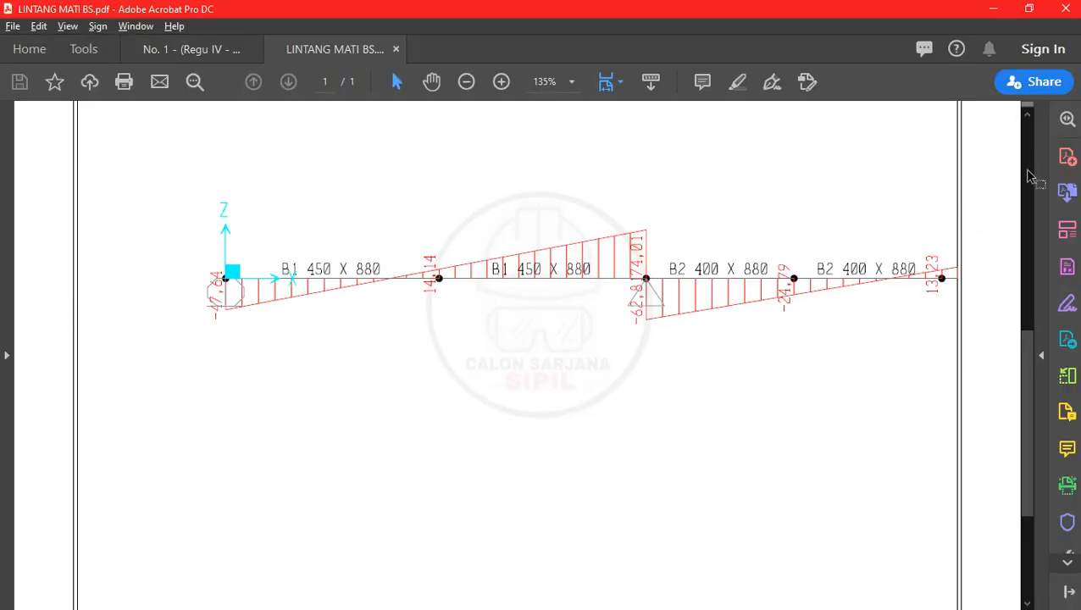
{"action": "scroll", "coordinate": [669, 353], "scroll_direction": "down", "scroll_amount": 3}
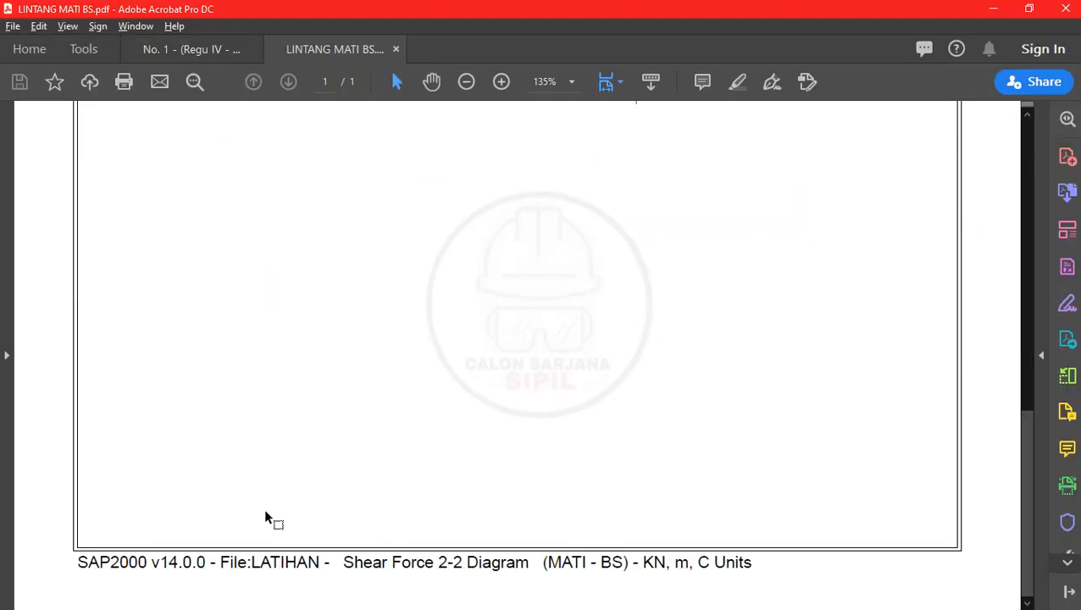
{"action": "scroll", "coordinate": [541, 474], "scroll_direction": "up", "scroll_amount": 3}
{"action": "scroll", "coordinate": [542, 468], "scroll_direction": "up", "scroll_amount": 5}
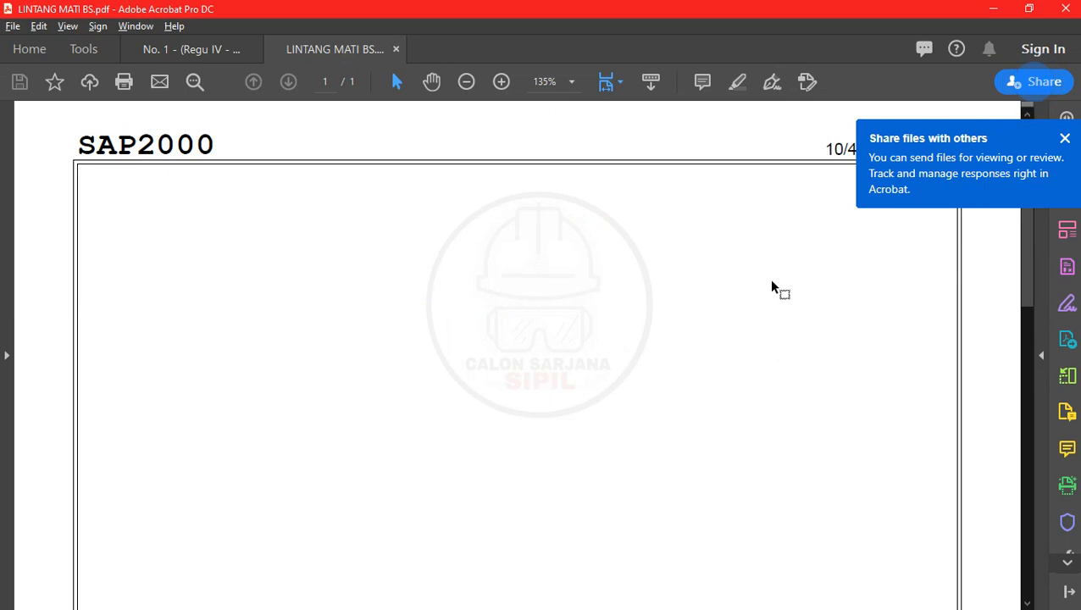
{"action": "left_click", "coordinate": [396, 49]}
{"action": "left_click", "coordinate": [996, 8]}
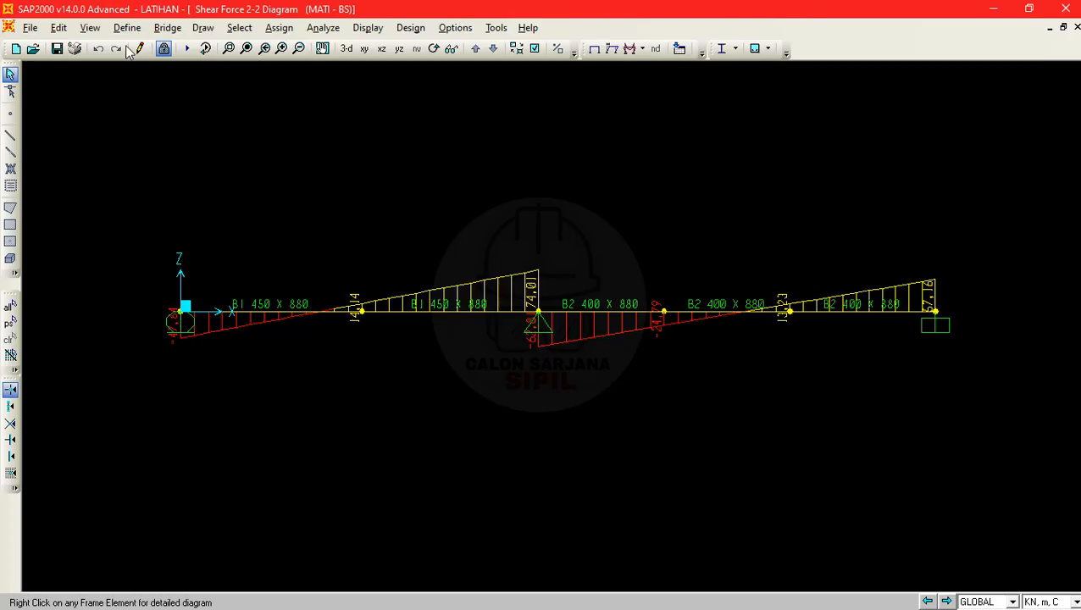
- Set up graphics printing with landscape orientation, A4 paper size and the Automatically Select paper source
{"action": "left_click", "coordinate": [30, 28]}
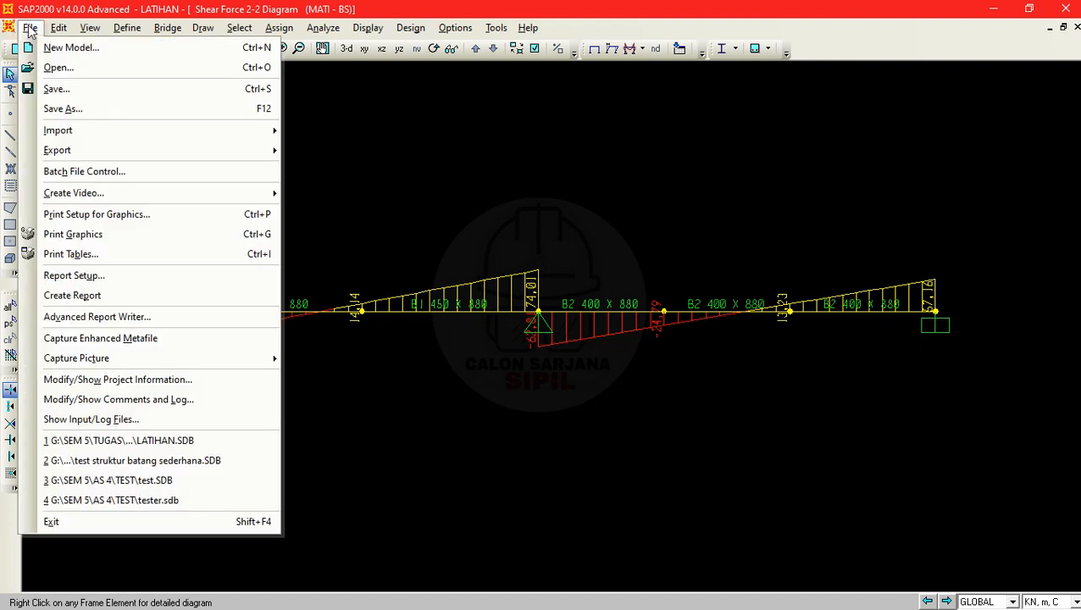
{"action": "left_click", "coordinate": [87, 219]}
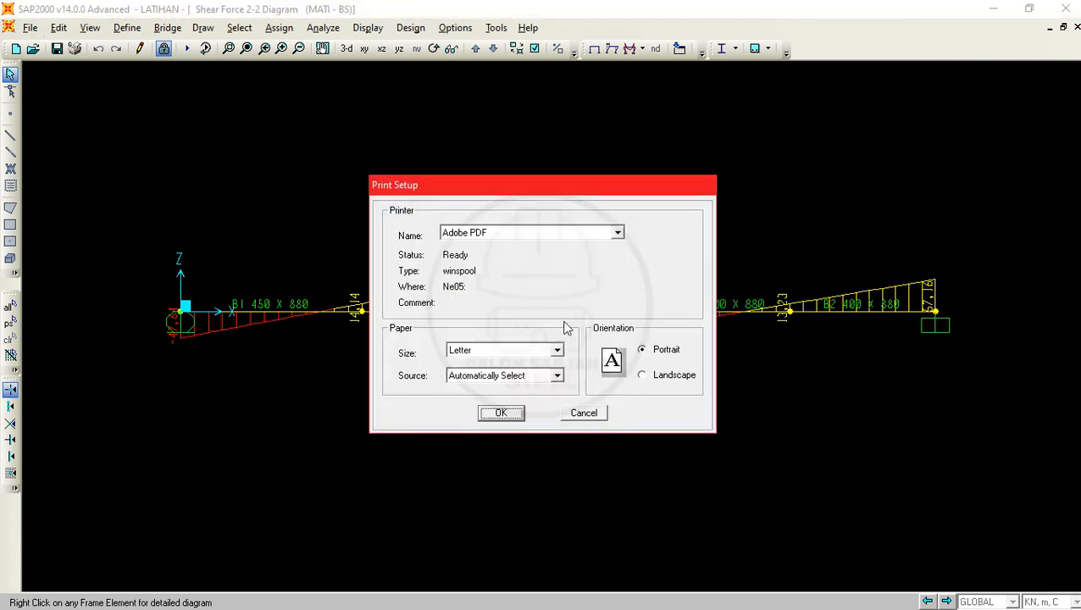
{"action": "left_click", "coordinate": [644, 378]}
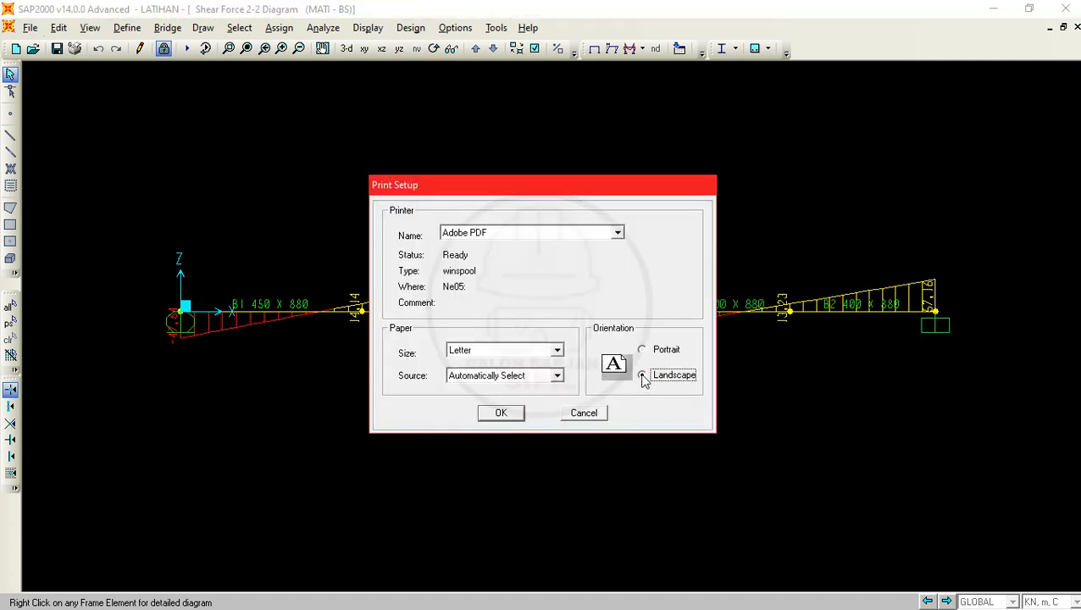
{"action": "left_click", "coordinate": [556, 350]}
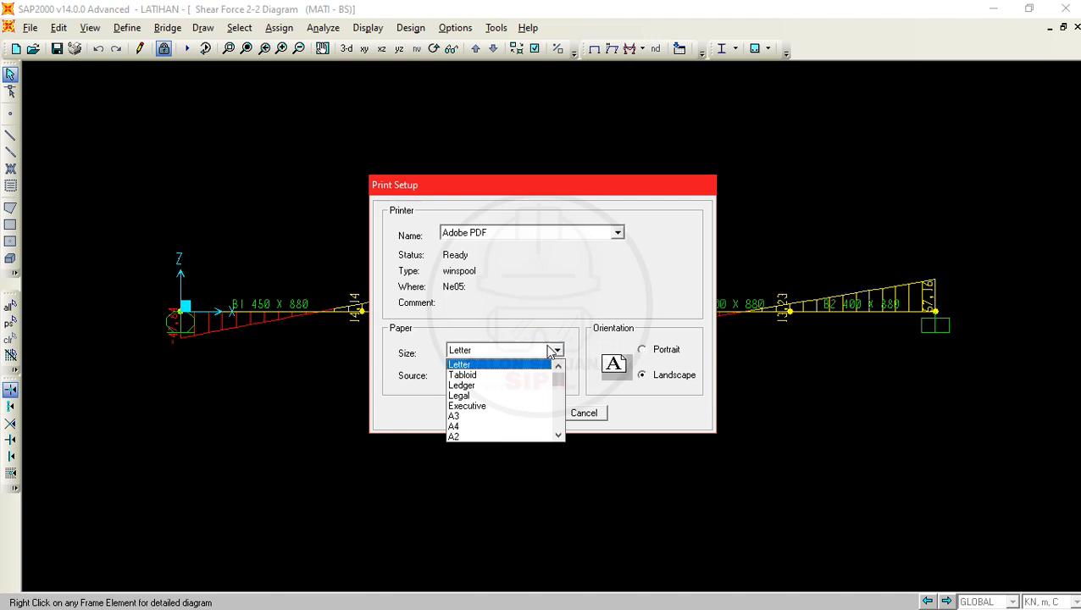
{"action": "left_click", "coordinate": [466, 426]}
{"action": "left_click", "coordinate": [518, 382]}
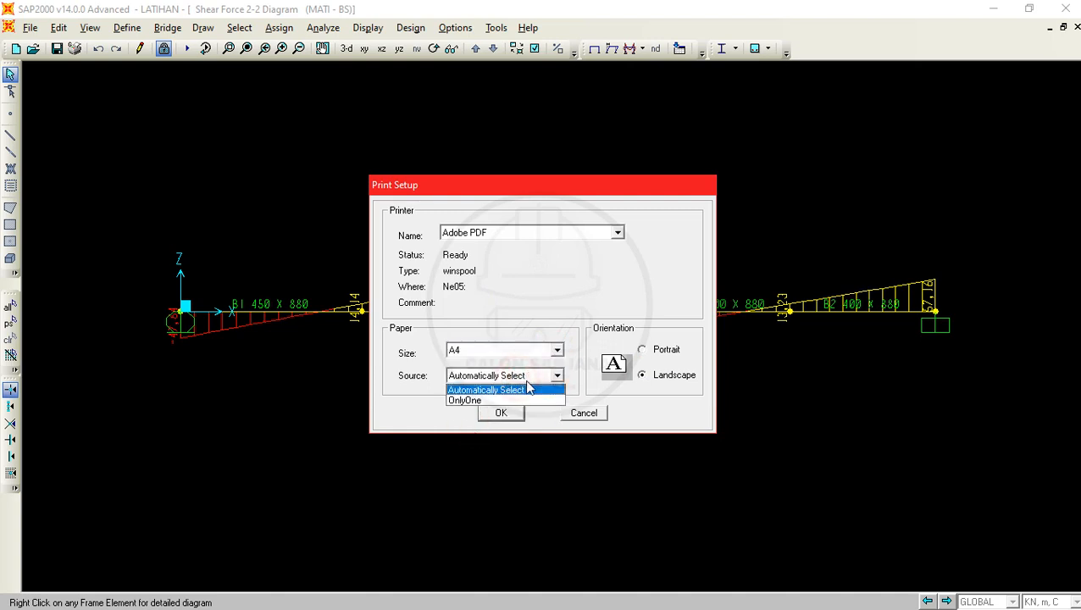
{"action": "left_click", "coordinate": [508, 388]}
- Try the Canon E400 series Printer as the output printer, and switch back to Adobe PDF
{"action": "left_click", "coordinate": [615, 233]}
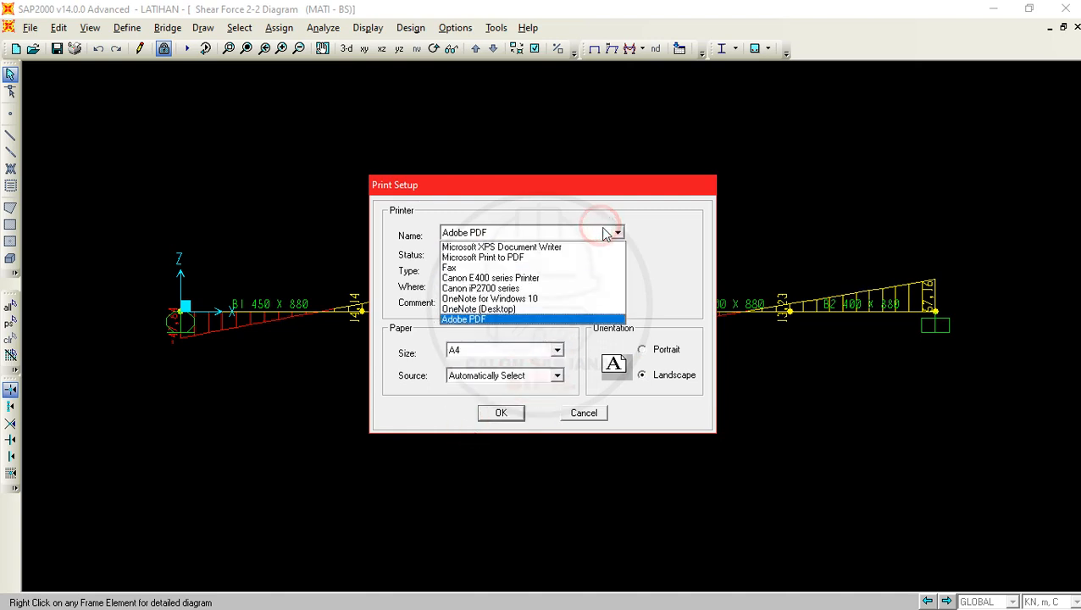
{"action": "left_click", "coordinate": [615, 233]}
{"action": "left_click", "coordinate": [615, 232]}
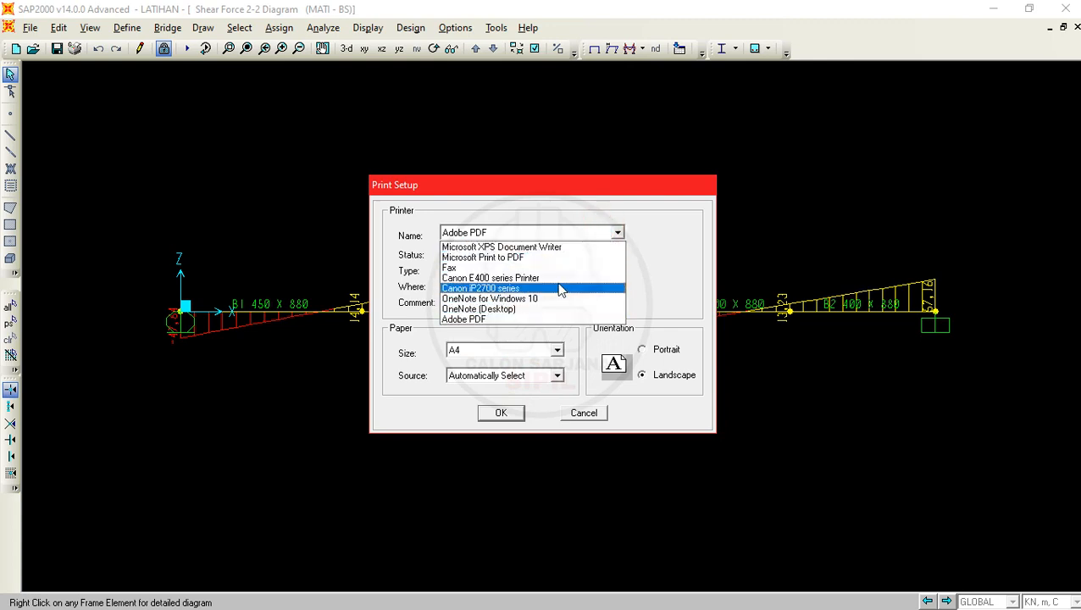
{"action": "left_click", "coordinate": [492, 280]}
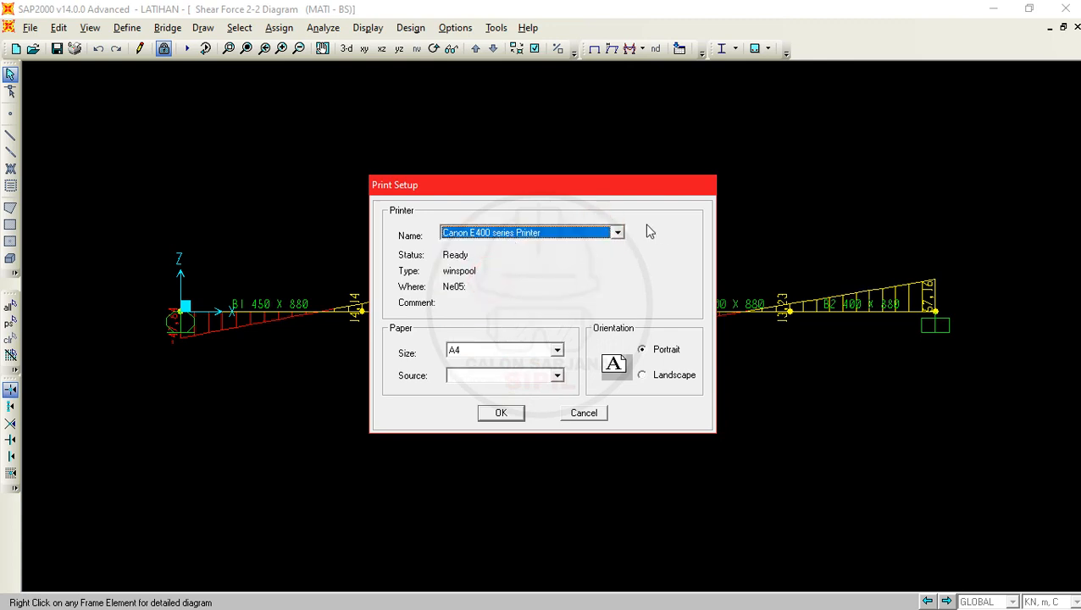
{"action": "left_click", "coordinate": [560, 237]}
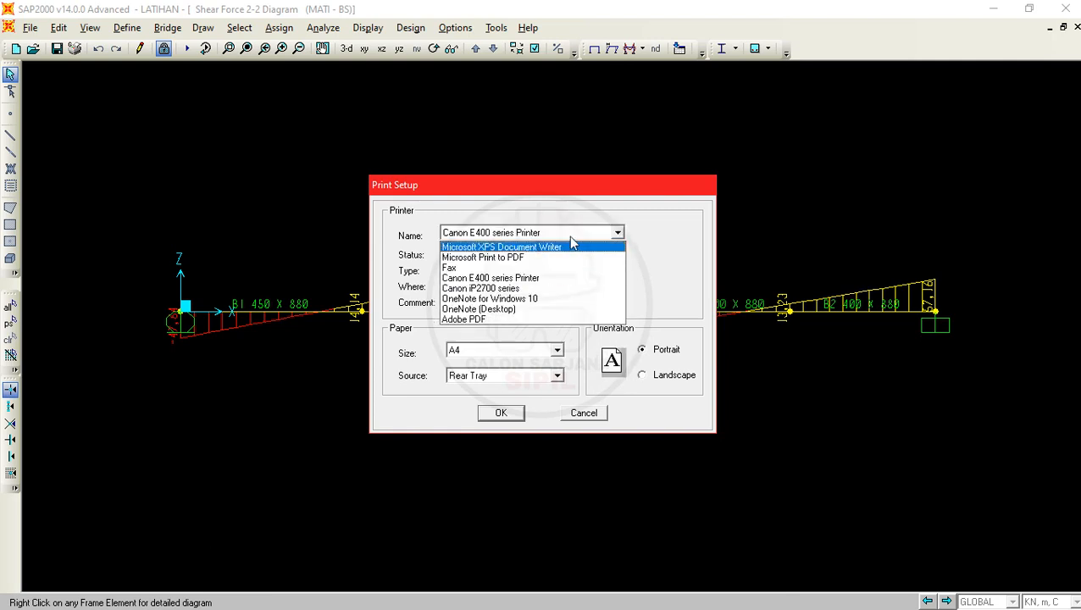
{"action": "left_click", "coordinate": [491, 279]}
{"action": "left_click", "coordinate": [613, 233]}
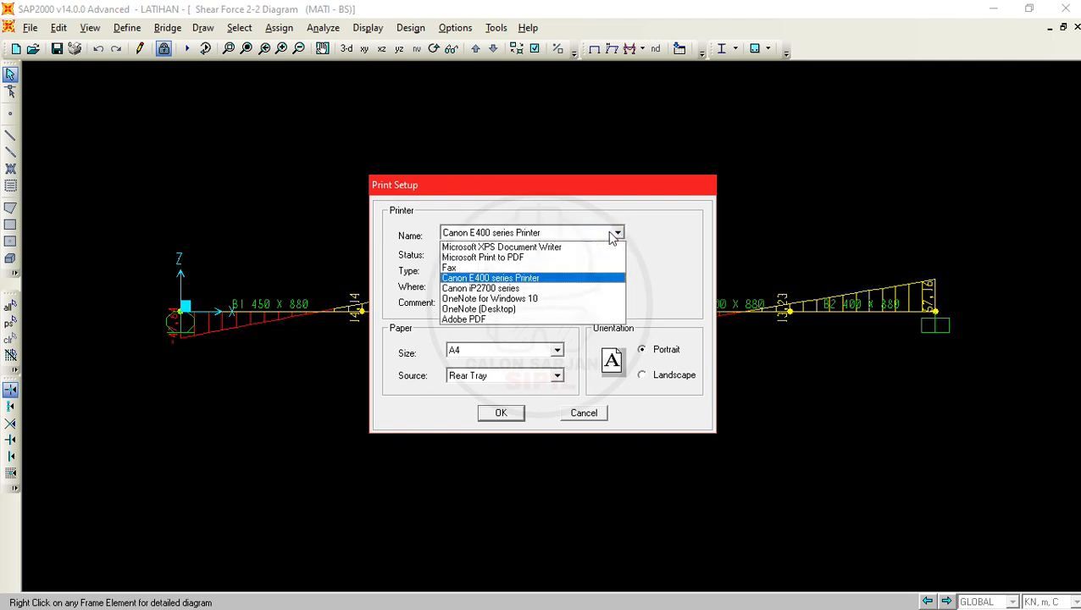
{"action": "left_click", "coordinate": [462, 320]}
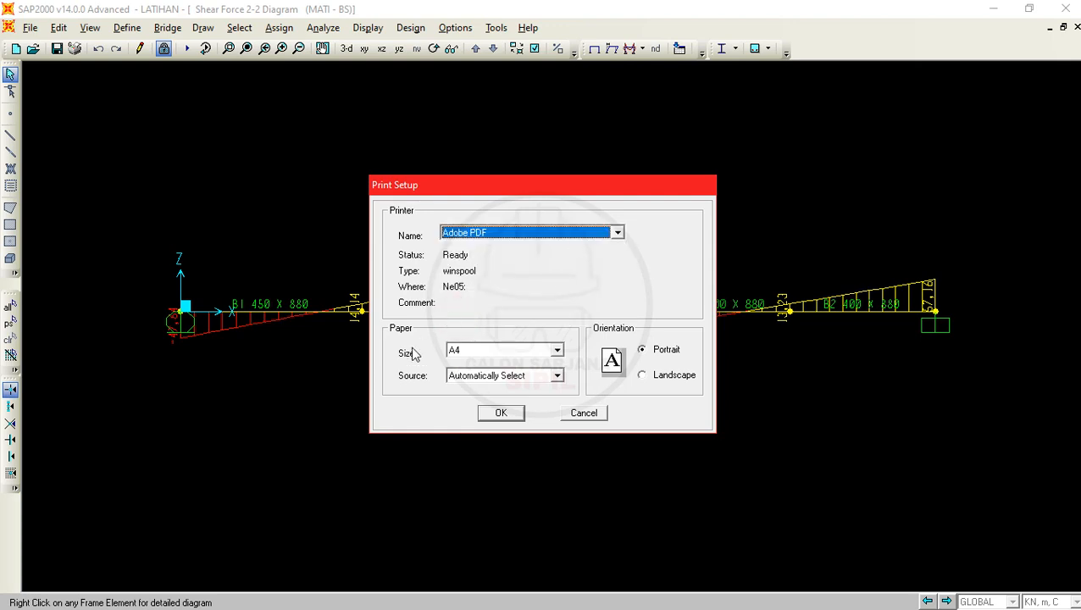
- Keep the paper source on Automatically Select, set the orientation to landscape, and apply the print setup
{"action": "left_click", "coordinate": [511, 386]}
{"action": "left_click", "coordinate": [546, 375]}
{"action": "left_click", "coordinate": [551, 375]}
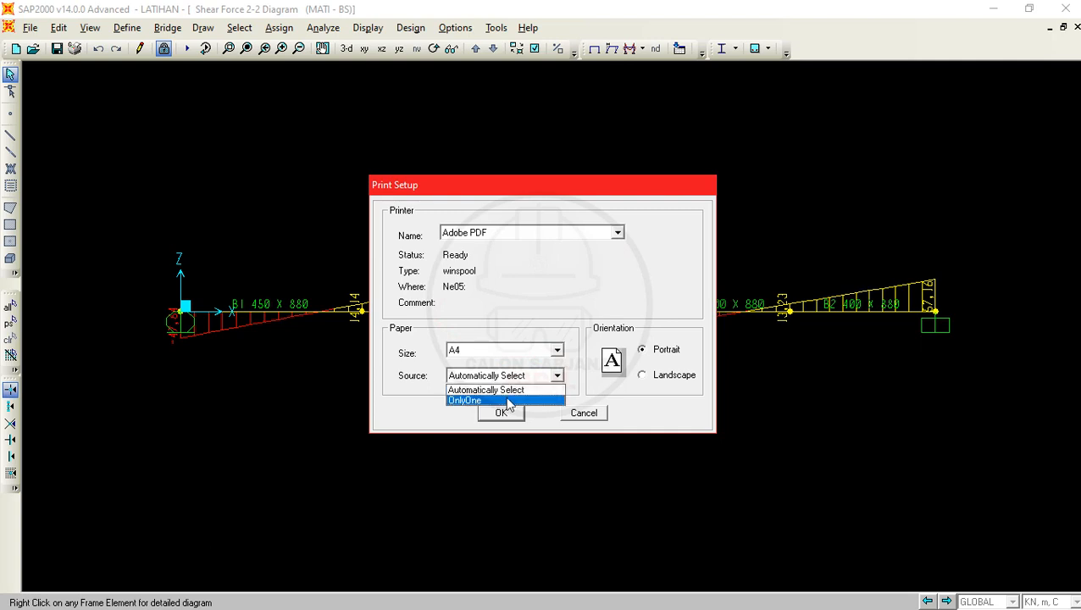
{"action": "left_click", "coordinate": [532, 391]}
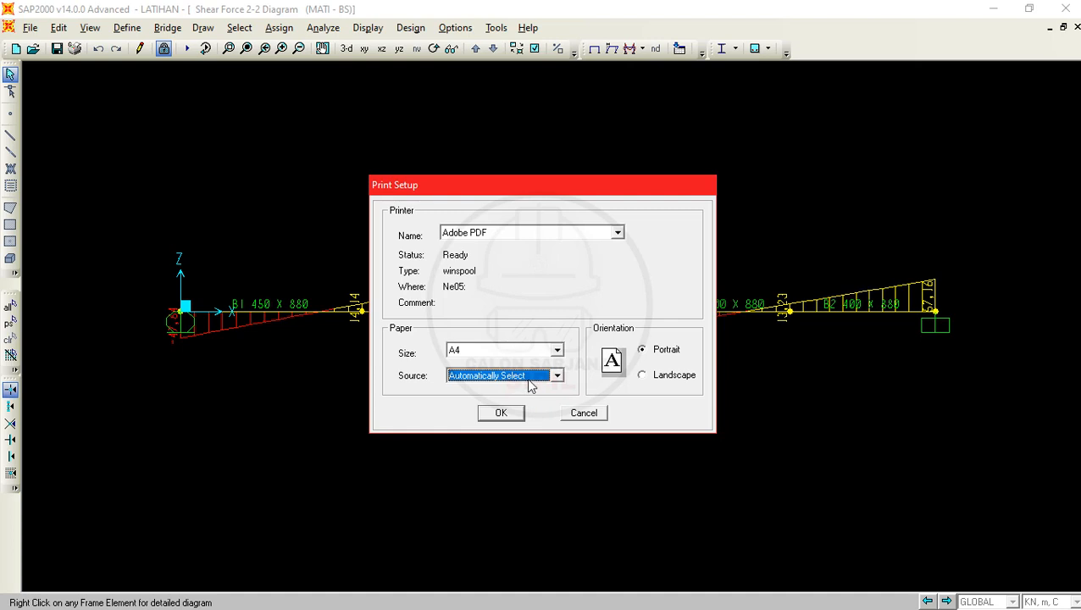
{"action": "left_click", "coordinate": [667, 383]}
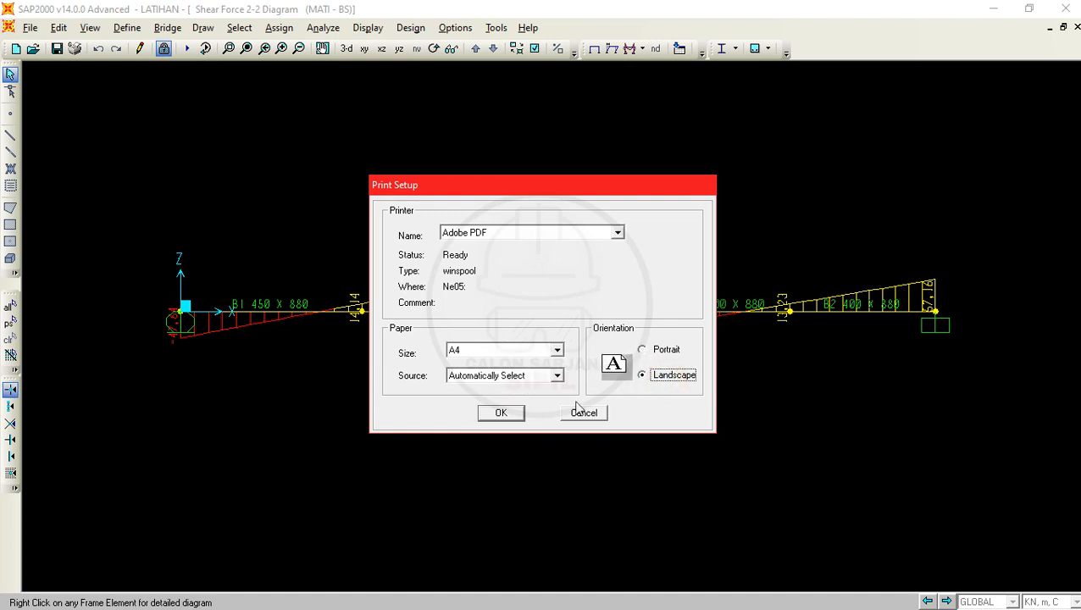
{"action": "left_click", "coordinate": [509, 374]}
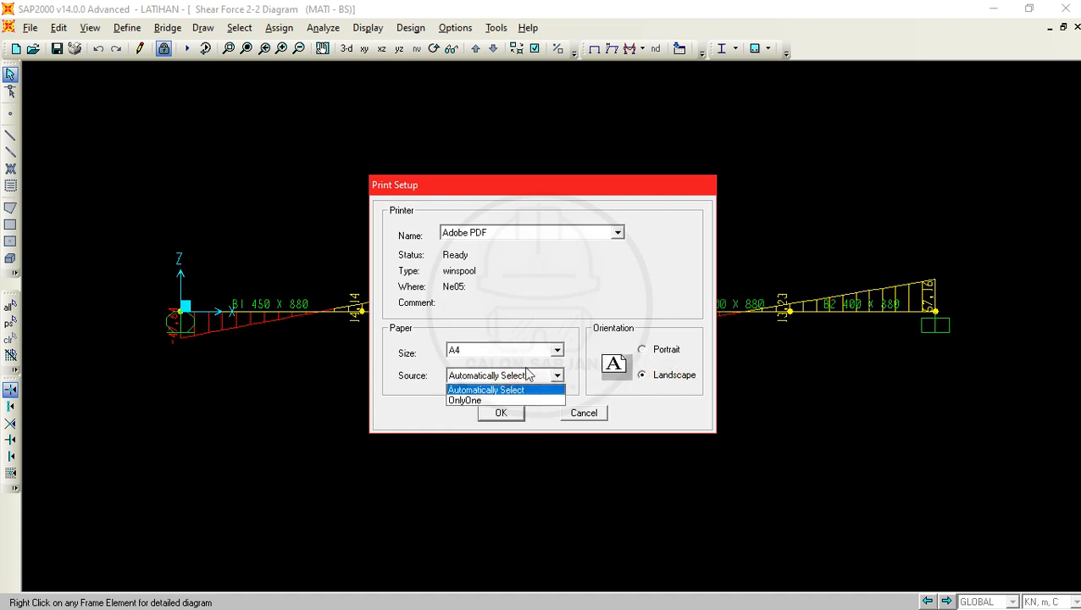
{"action": "left_click", "coordinate": [531, 376]}
{"action": "left_click", "coordinate": [517, 414]}
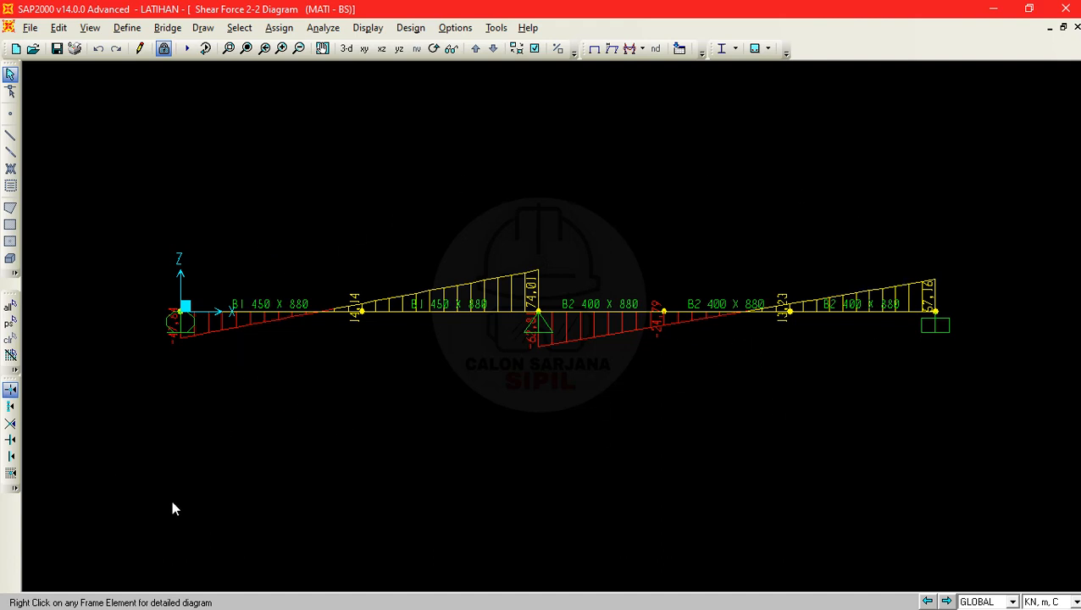
- Print the MATI - BS shear force diagram to a PDF named LINTANG MATI BS 1 in the Documents folder
{"action": "left_click", "coordinate": [76, 43]}
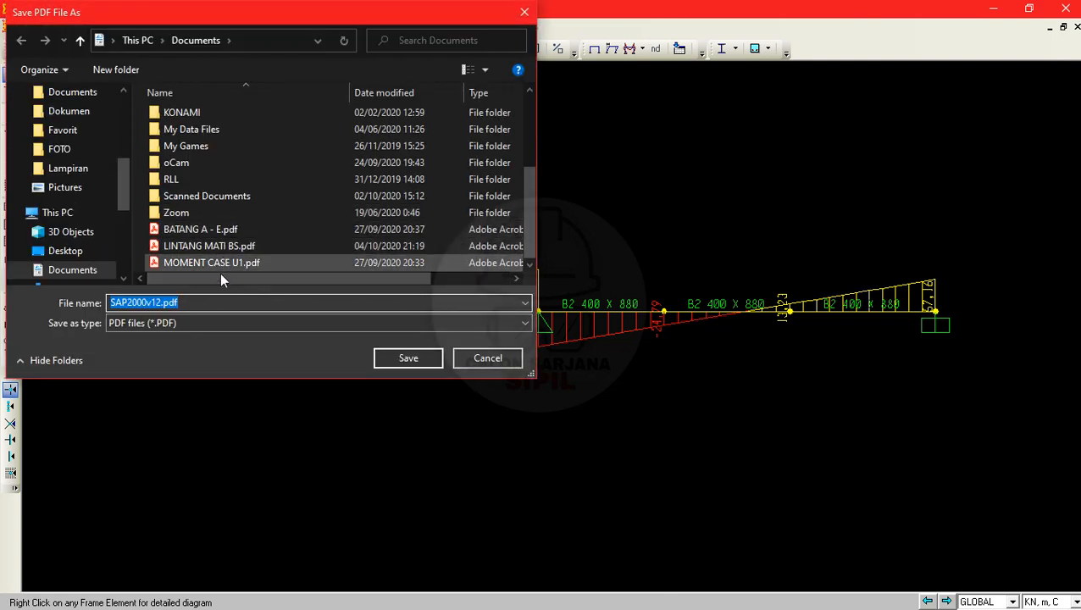
{"action": "left_click", "coordinate": [270, 249]}
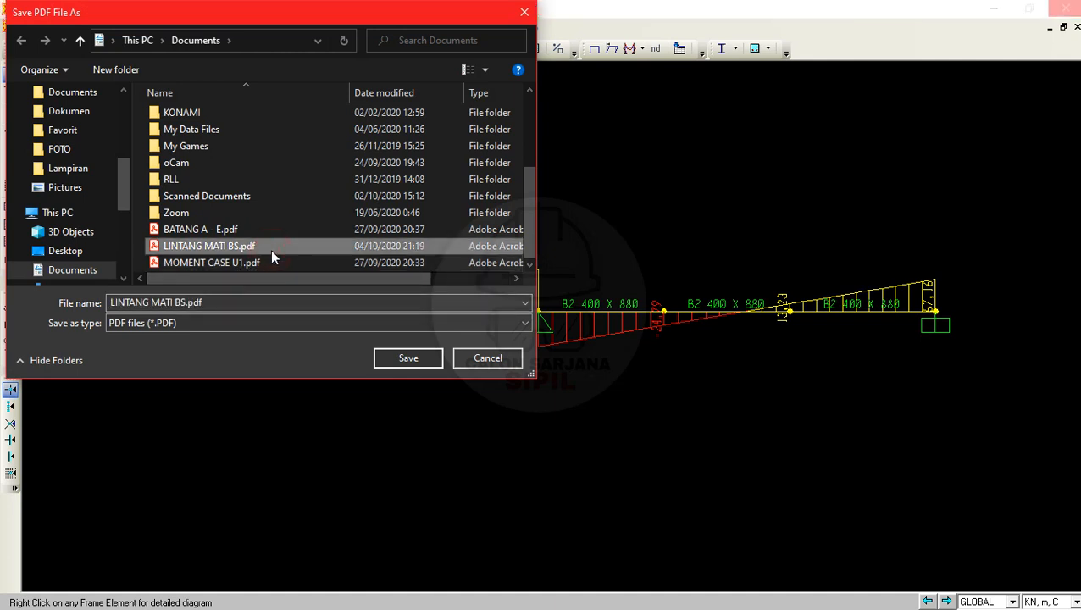
{"action": "left_click", "coordinate": [184, 303]}
{"action": "left_click", "coordinate": [181, 303]}
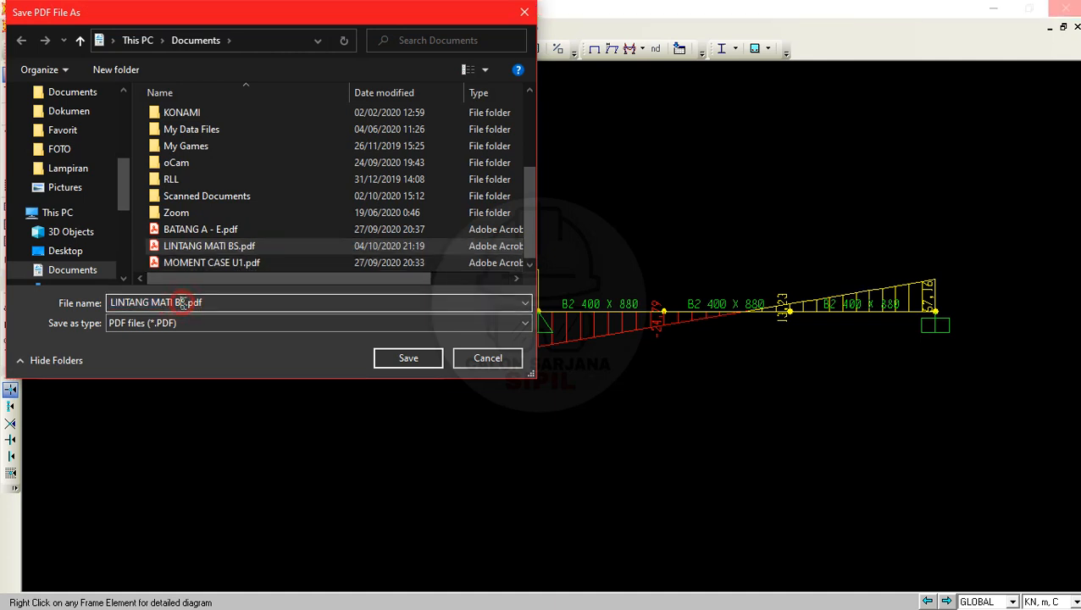
{"action": "type", "text": "1"}
{"action": "left_click", "coordinate": [388, 357]}
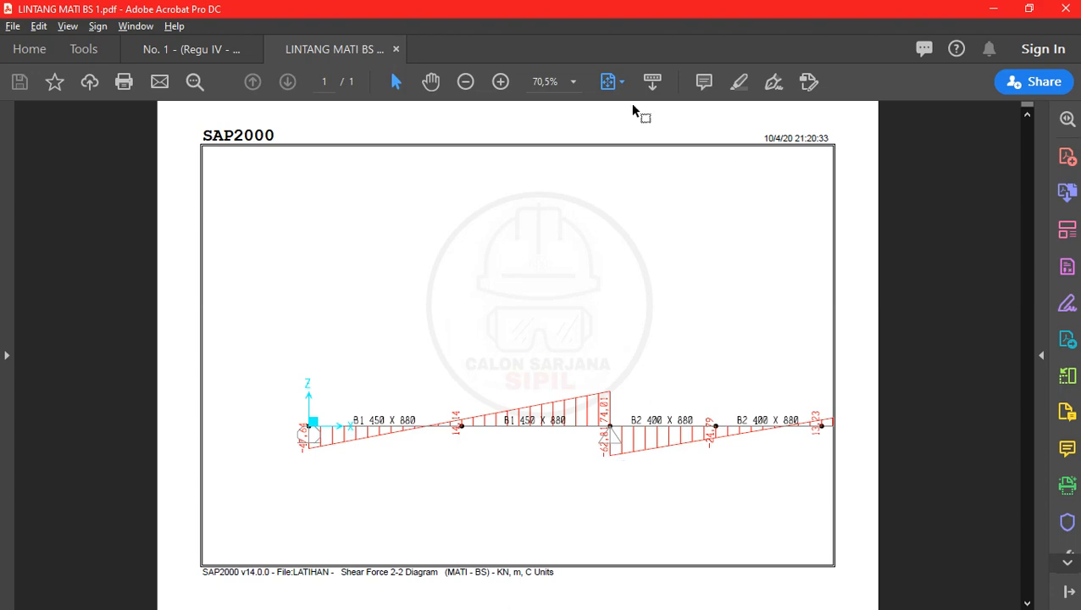
- Check the LINTANG MATI BS 1 printout in Acrobat, minimize it, and return to the shear diagram in SAP2000
{"action": "left_click", "coordinate": [395, 50]}
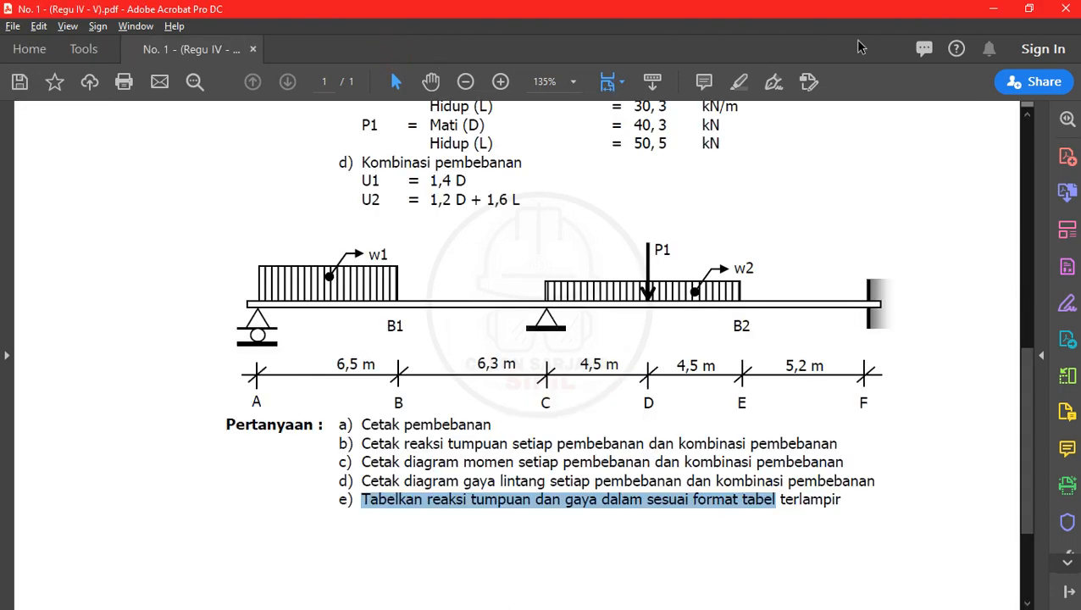
{"action": "left_click", "coordinate": [993, 8]}
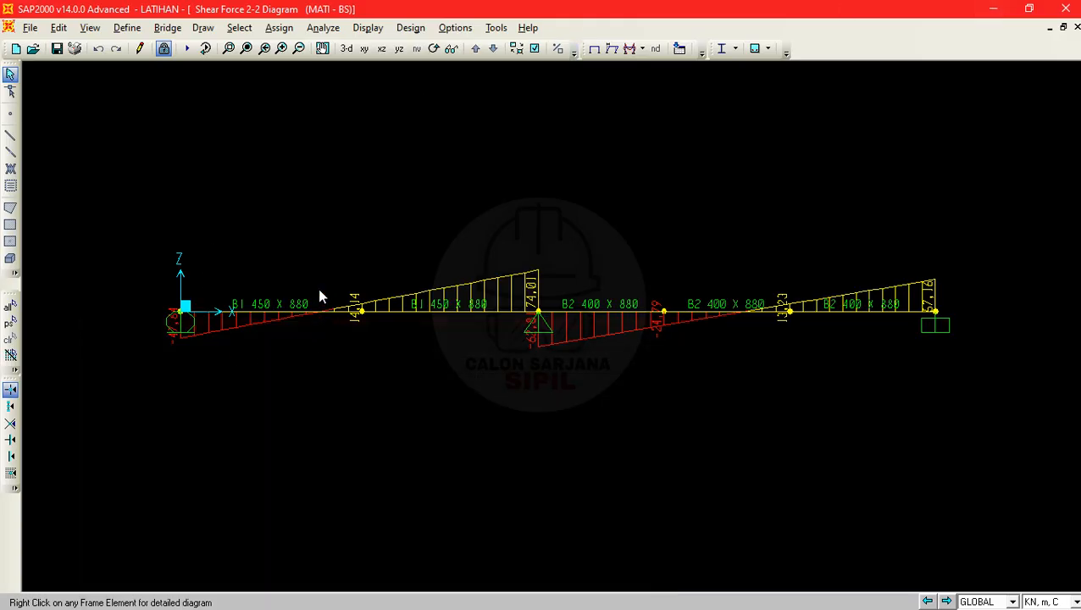
{"action": "key", "text": "alt+Tab"}
{"action": "key", "text": "alt+Tab"}
{"action": "key", "text": "alt+Tab"}
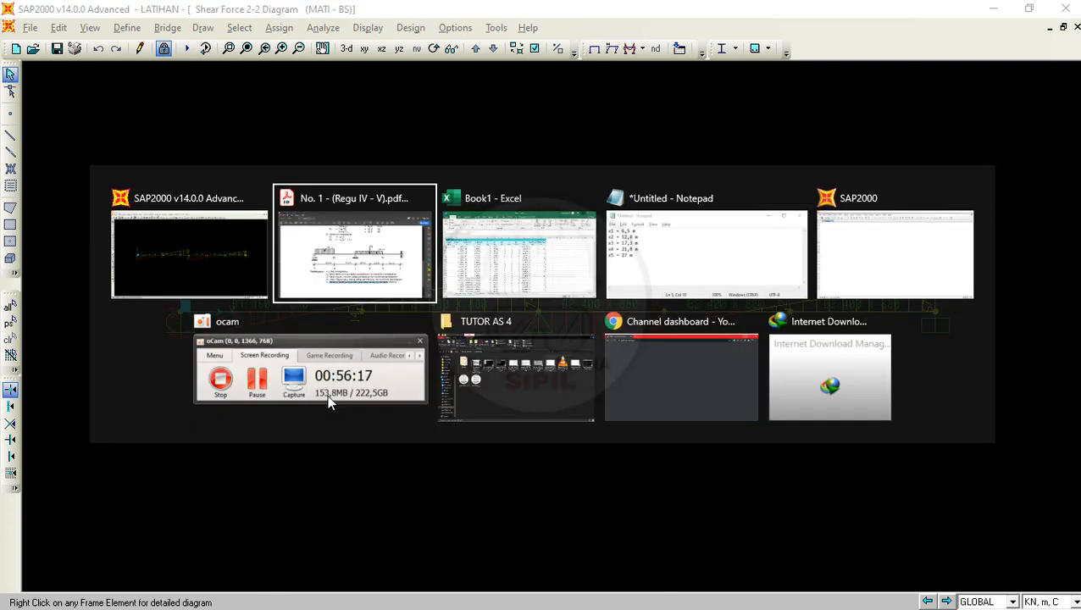
{"action": "key", "text": "Escape"}
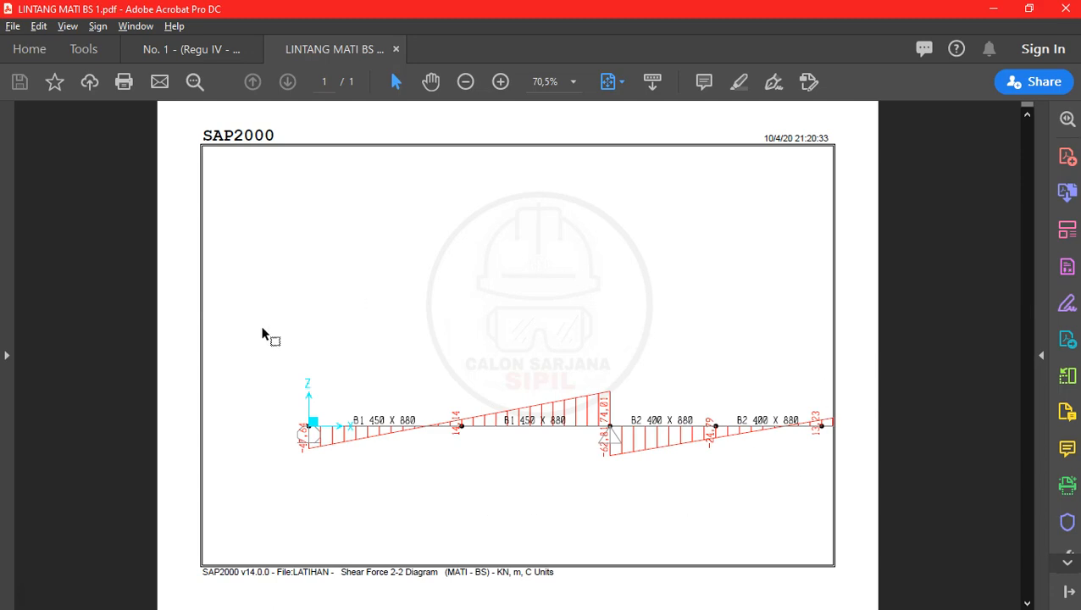
{"action": "left_click", "coordinate": [993, 9]}
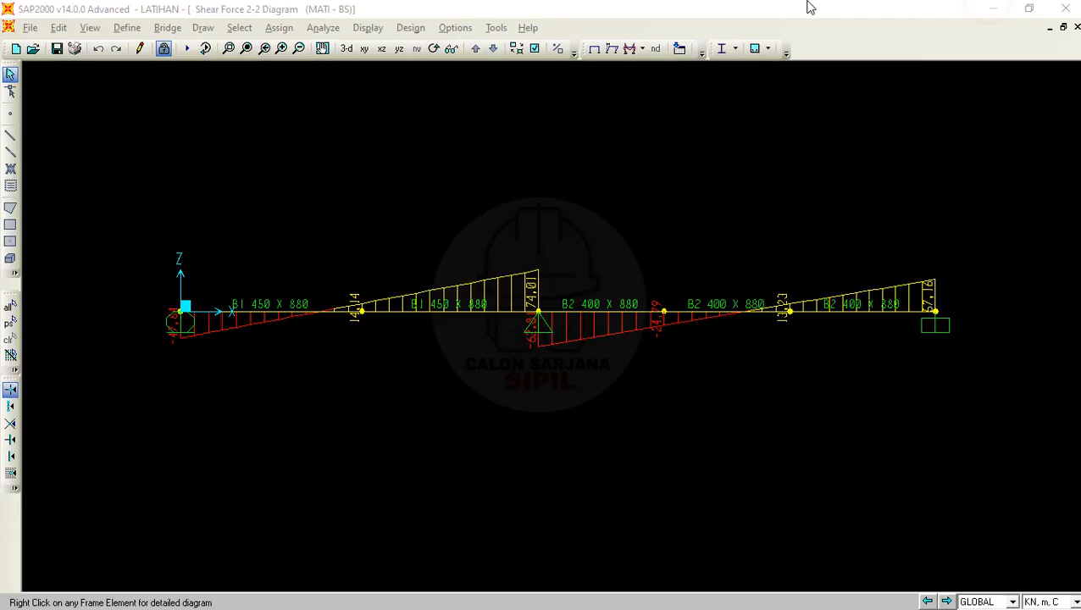
{"action": "left_click", "coordinate": [638, 197]}
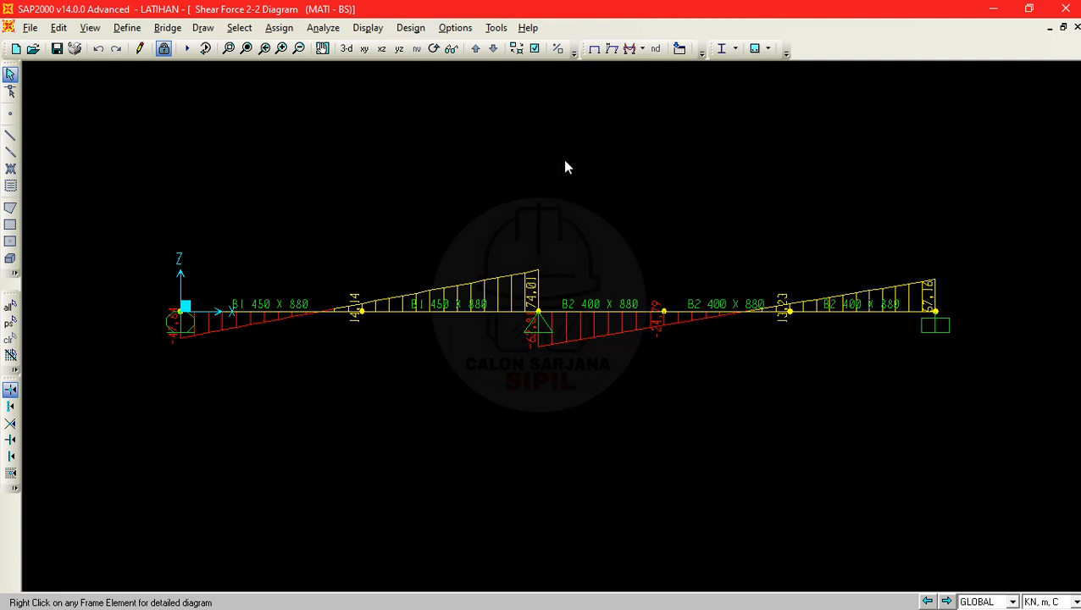
- Open the detailed force diagrams for the first B1 450 X 880 frame element under the MATI - BS case
{"action": "right_click", "coordinate": [250, 310]}
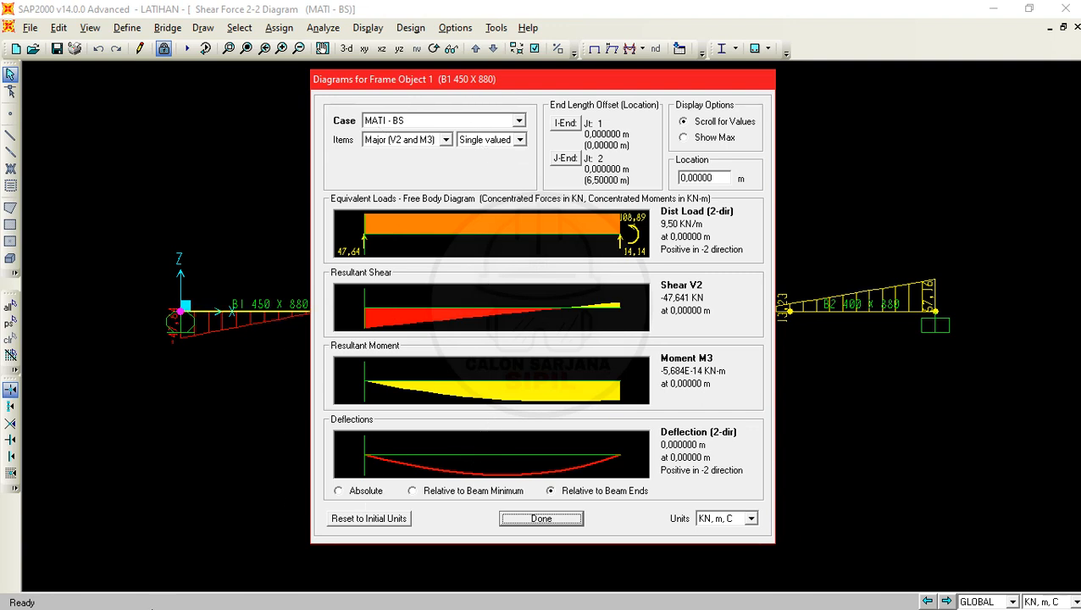
{"action": "key", "text": "alt+Tab"}
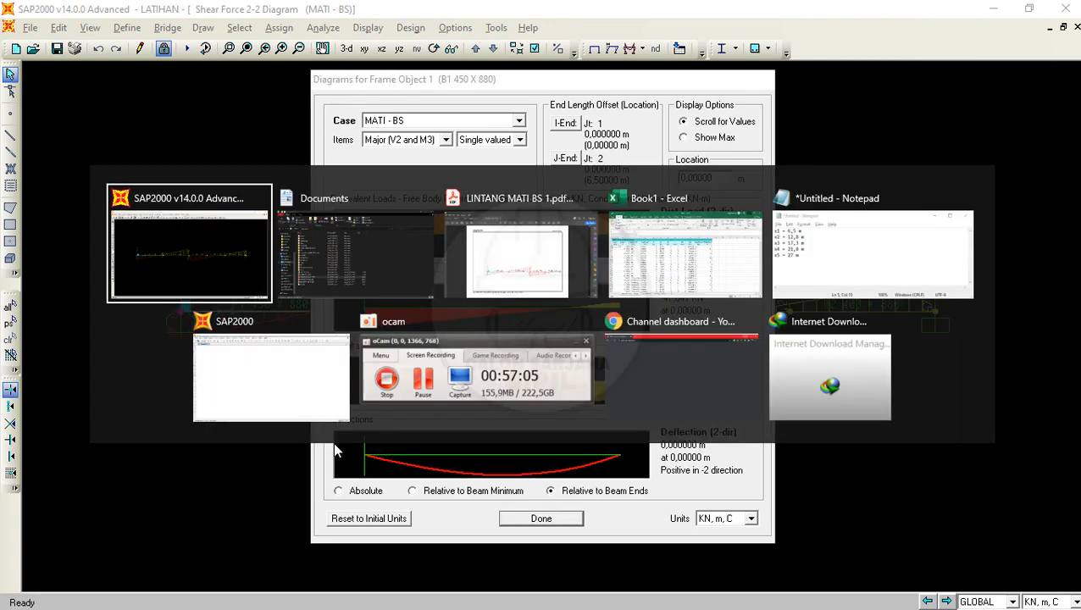
{"action": "left_click", "coordinate": [239, 211]}
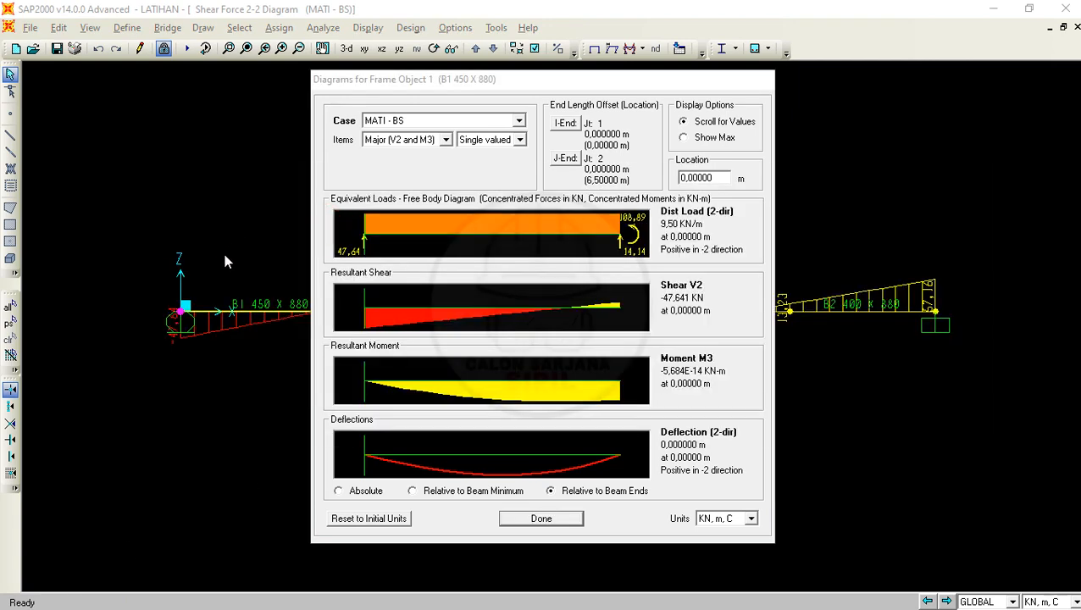
{"action": "key", "text": "super"}
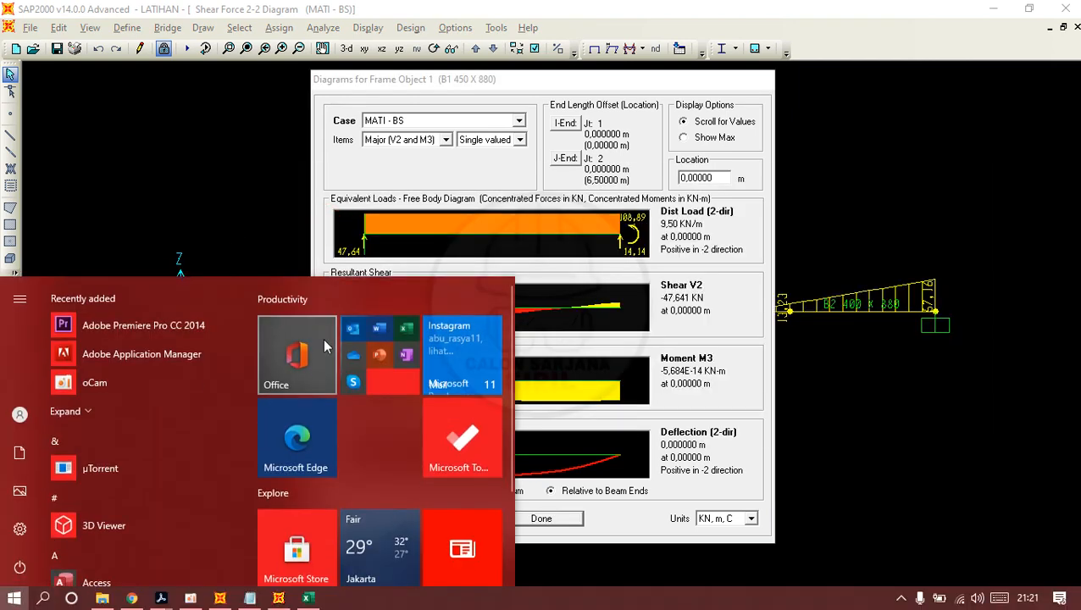
{"action": "left_click", "coordinate": [377, 354]}
{"action": "left_click", "coordinate": [382, 459]}
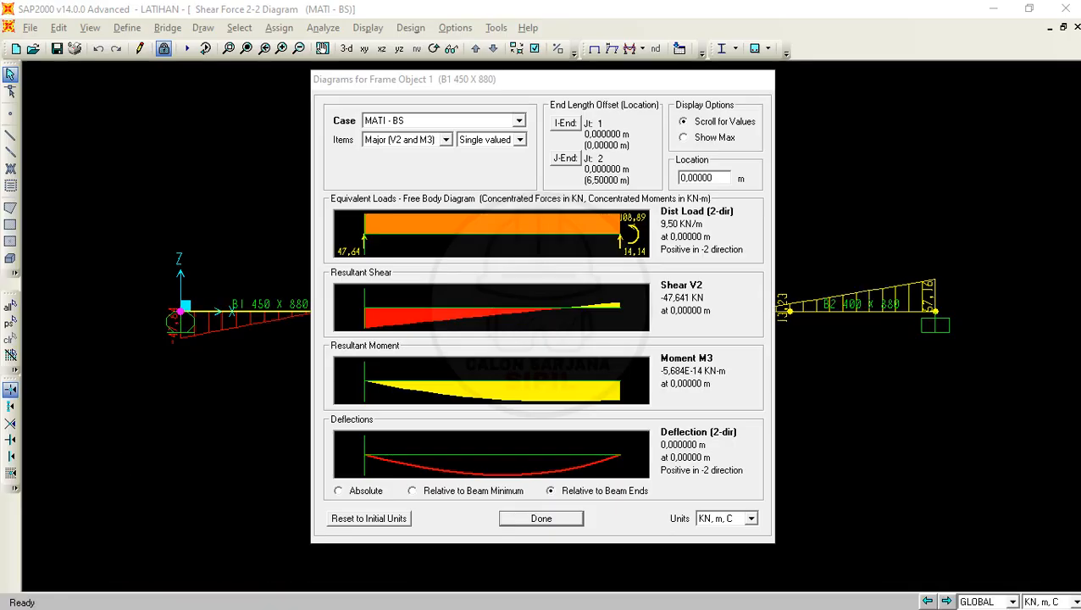
- Launch Word, create a blank document, and maximize its window
{"action": "key", "text": "super"}
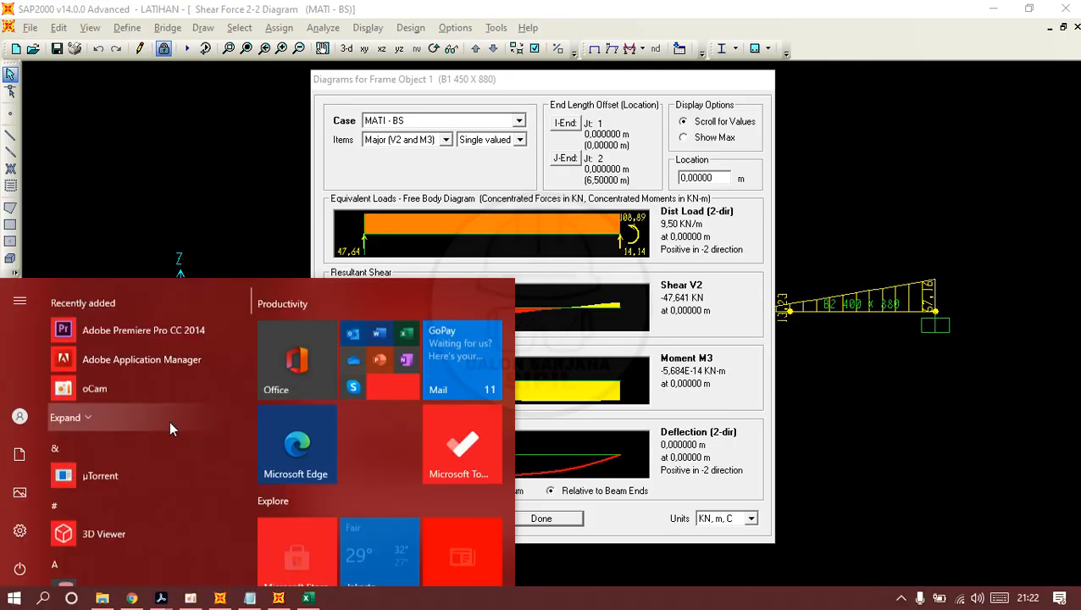
{"action": "scroll", "coordinate": [168, 420], "scroll_direction": "down", "scroll_amount": 3}
{"action": "scroll", "coordinate": [169, 387], "scroll_direction": "down", "scroll_amount": 10}
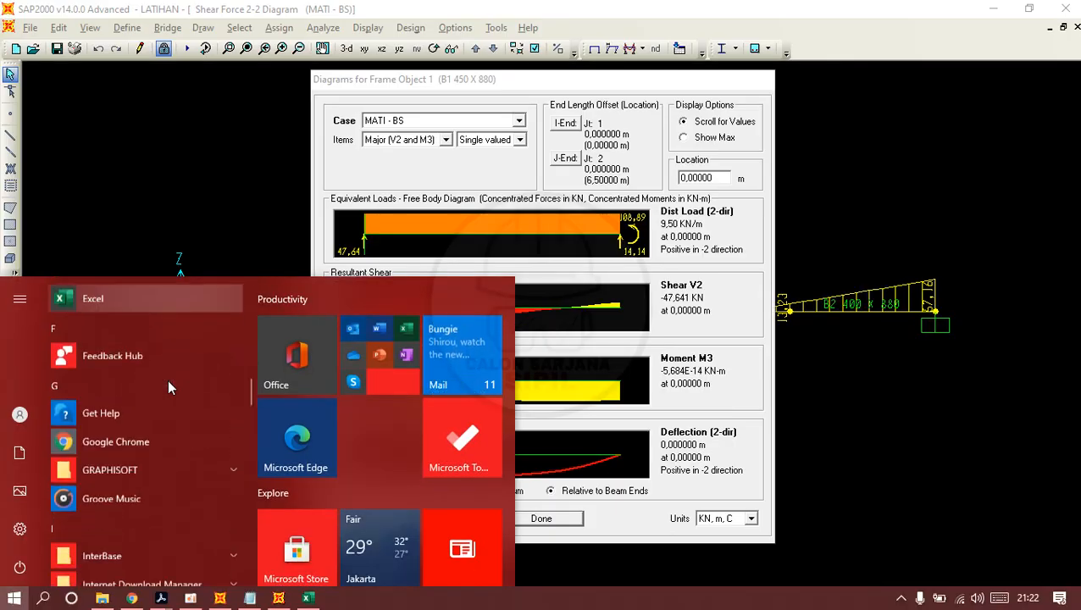
{"action": "scroll", "coordinate": [168, 386], "scroll_direction": "up", "scroll_amount": 1}
{"action": "scroll", "coordinate": [168, 387], "scroll_direction": "down", "scroll_amount": 8}
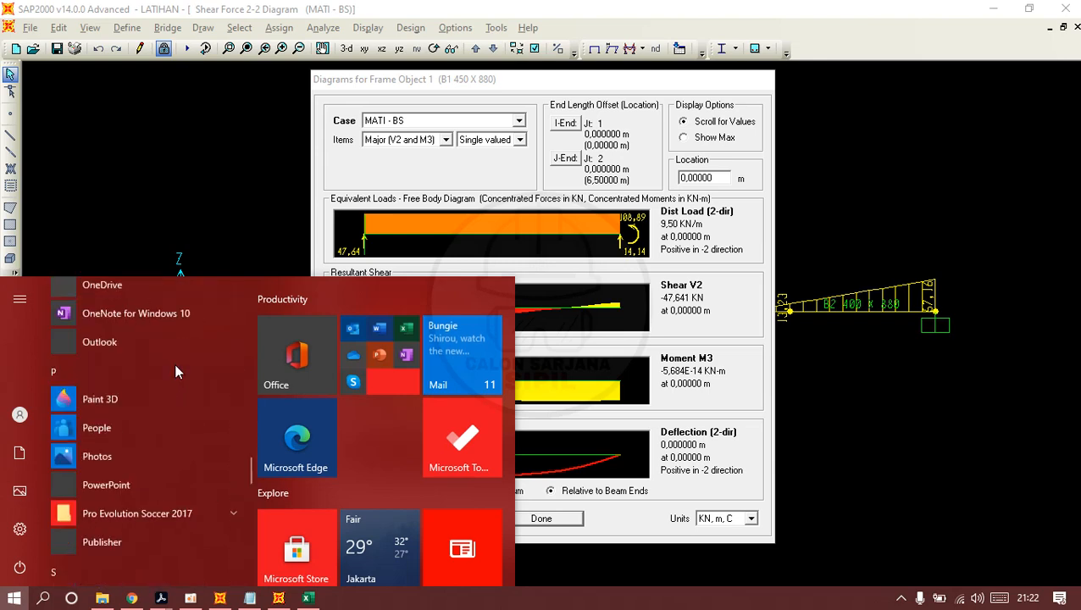
{"action": "scroll", "coordinate": [176, 371], "scroll_direction": "down", "scroll_amount": 6}
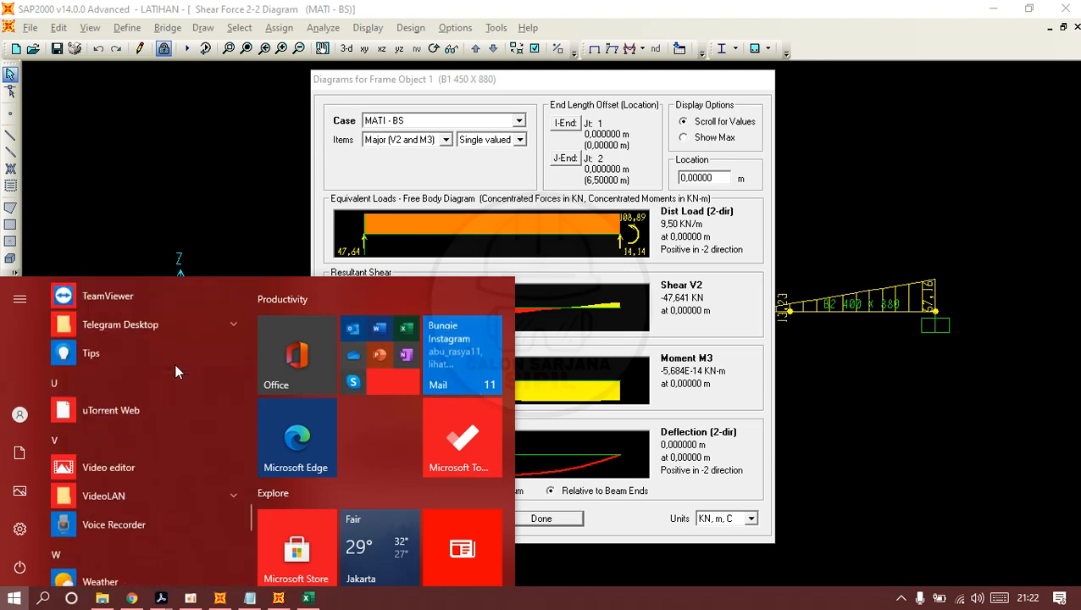
{"action": "scroll", "coordinate": [174, 363], "scroll_direction": "down", "scroll_amount": 3}
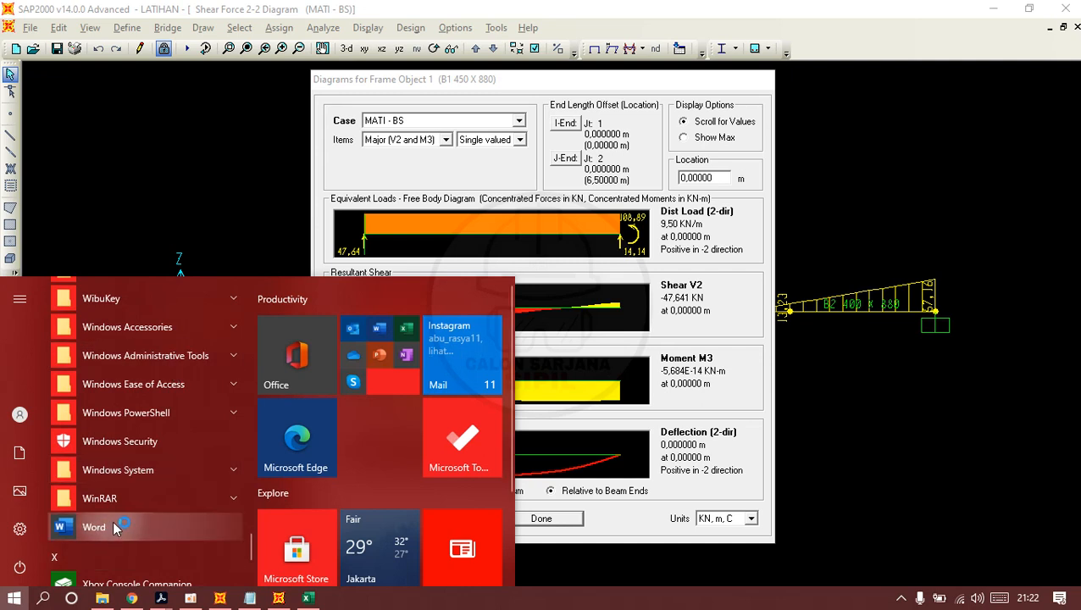
{"action": "left_click", "coordinate": [113, 520]}
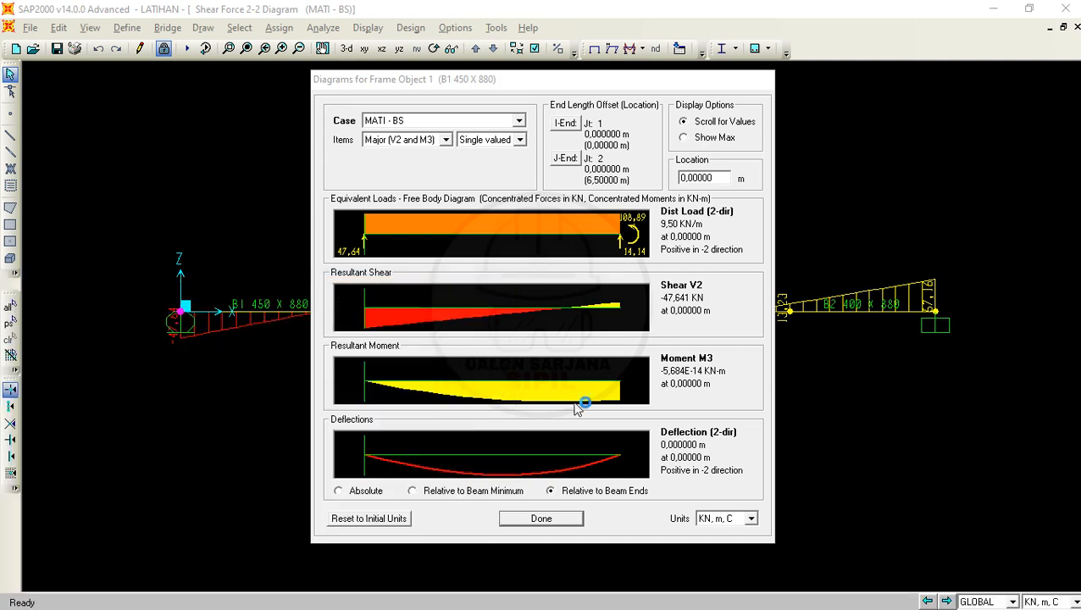
{"action": "left_click", "coordinate": [505, 81]}
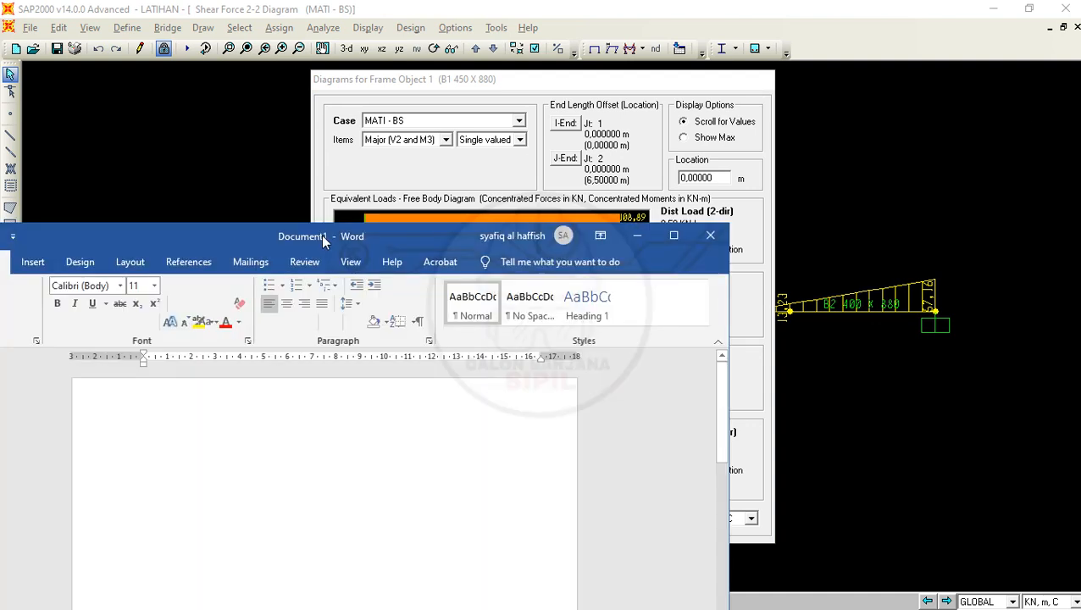
{"action": "left_click_drag", "start_coordinate": [321, 237], "coordinate": [559, 97]}
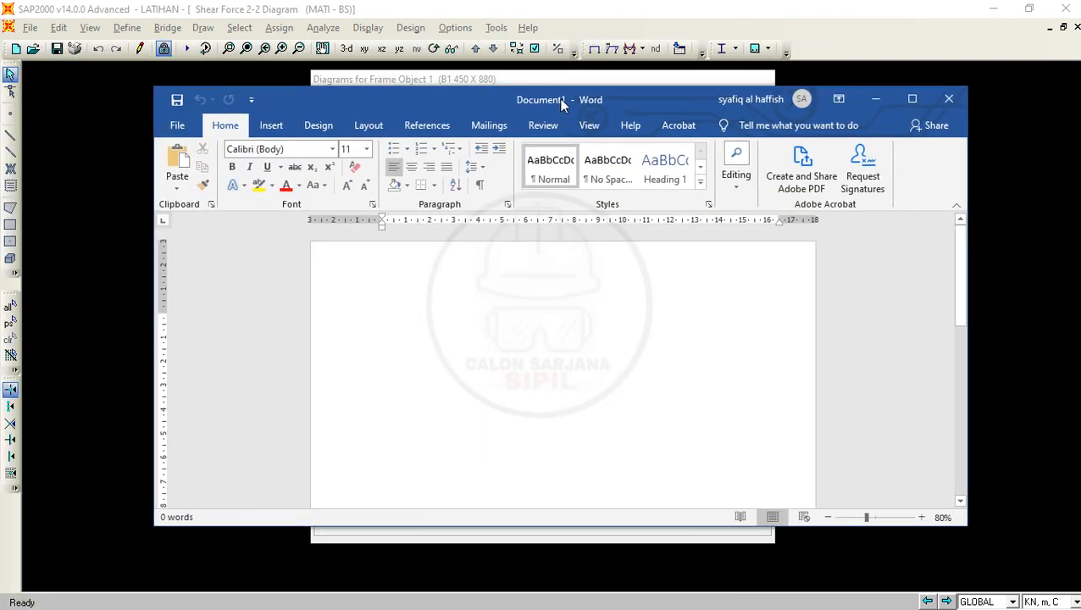
{"action": "double_click", "coordinate": [559, 98]}
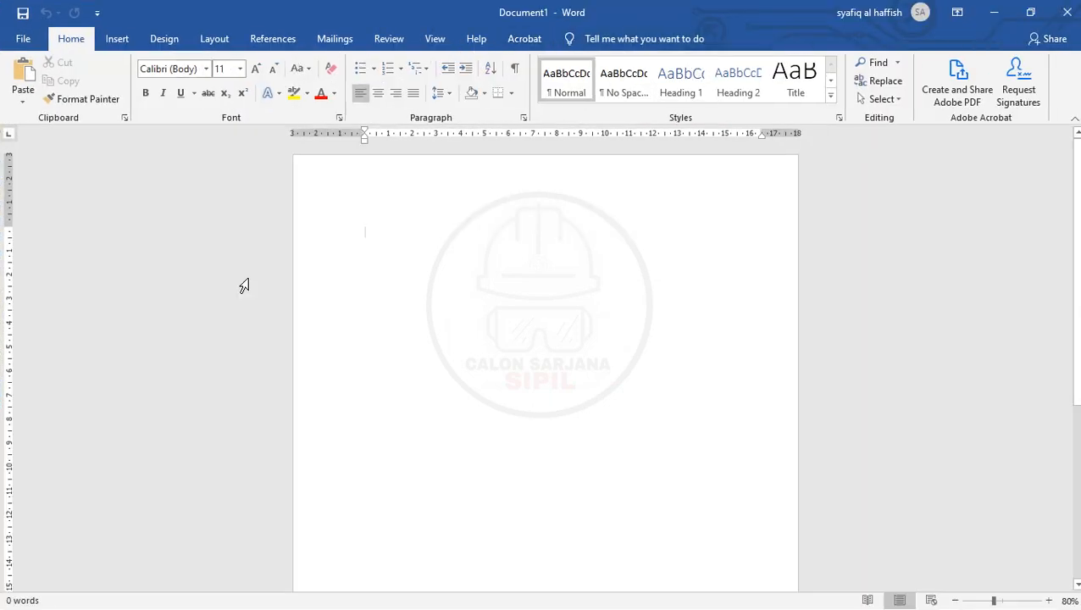
- Insert a screenshot of the Diagrams for Frame Object 1 window into the blank Word document
{"action": "left_click", "coordinate": [132, 39]}
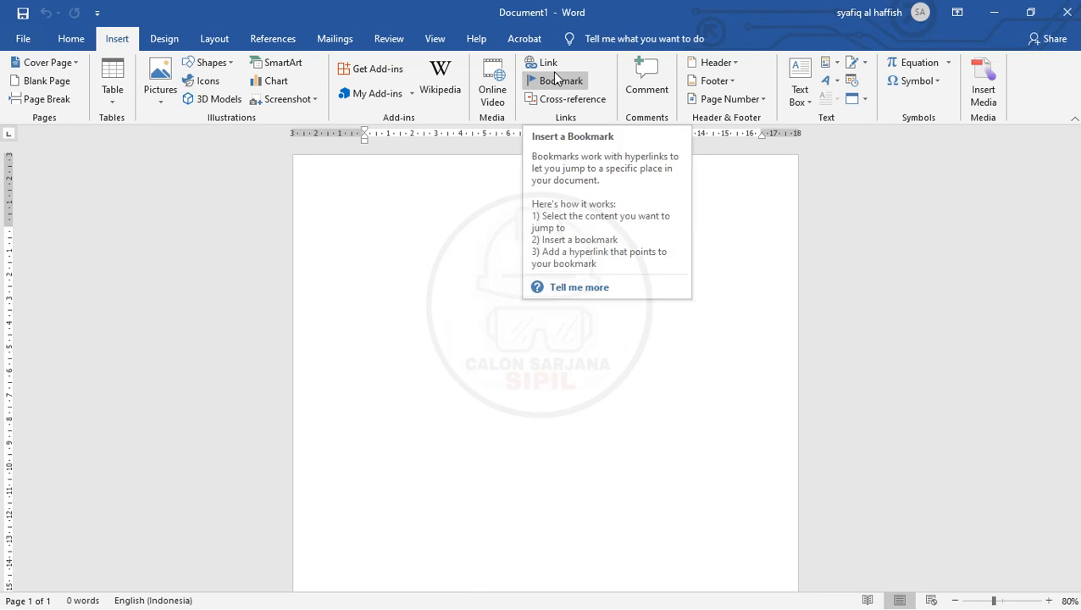
{"action": "left_click", "coordinate": [158, 103]}
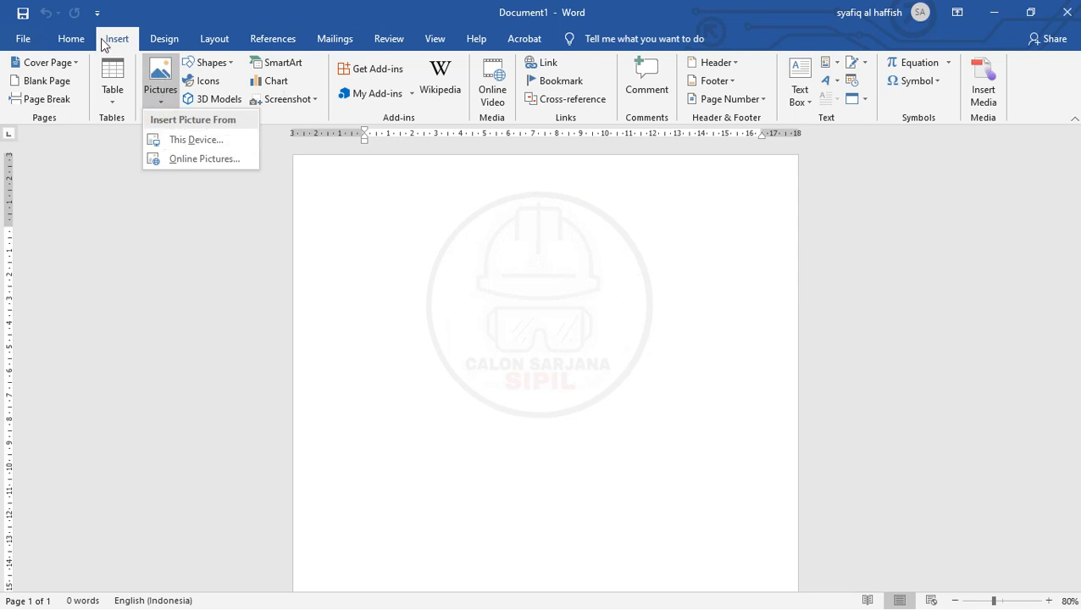
{"action": "left_click", "coordinate": [142, 37]}
{"action": "left_click", "coordinate": [125, 33]}
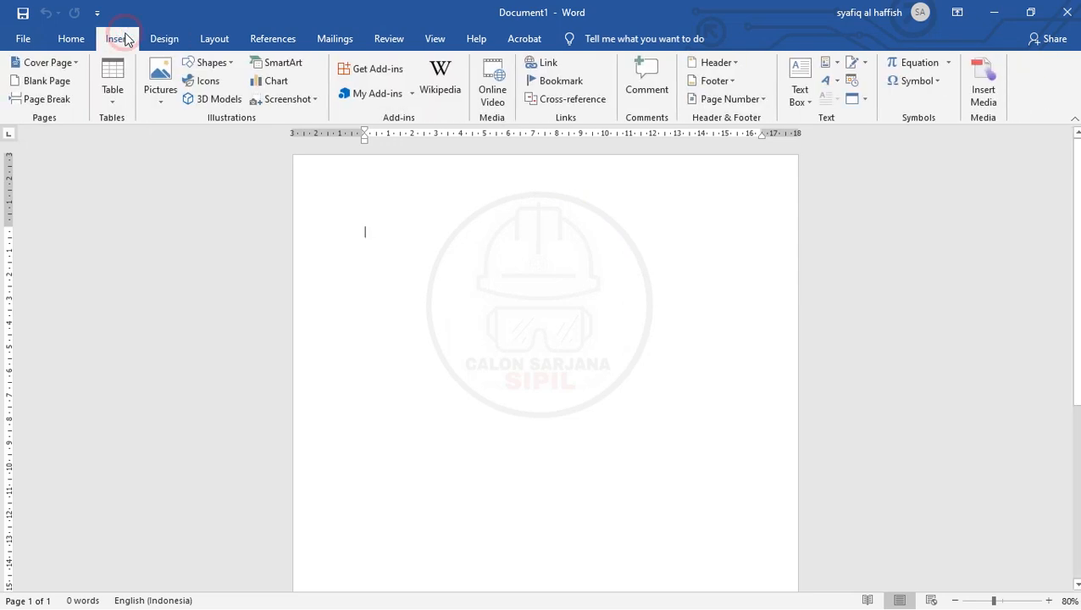
{"action": "left_click", "coordinate": [311, 99]}
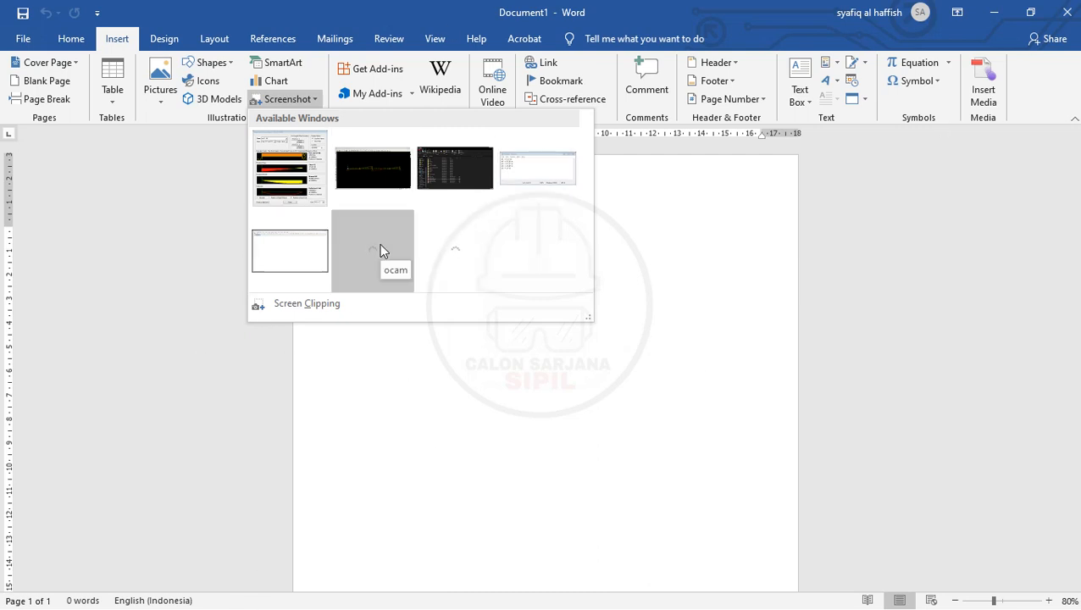
{"action": "left_click", "coordinate": [292, 188]}
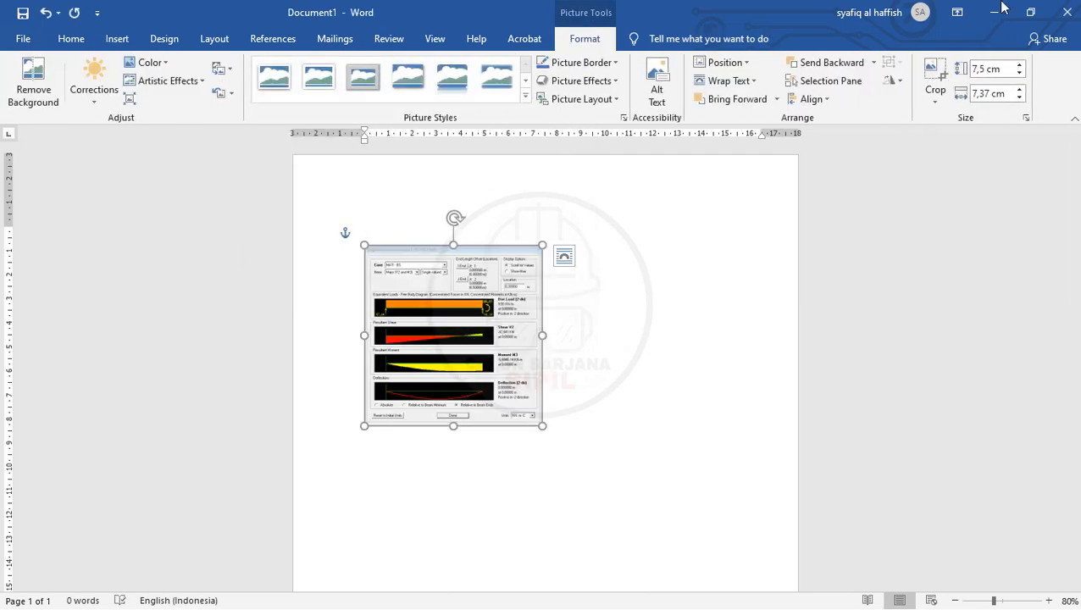
- Enlarge the inserted diagram screenshot to about 16.27 cm high and 16 cm wide, and deselect it
{"action": "left_click", "coordinate": [1002, 6]}
{"action": "key", "text": "alt+Tab"}
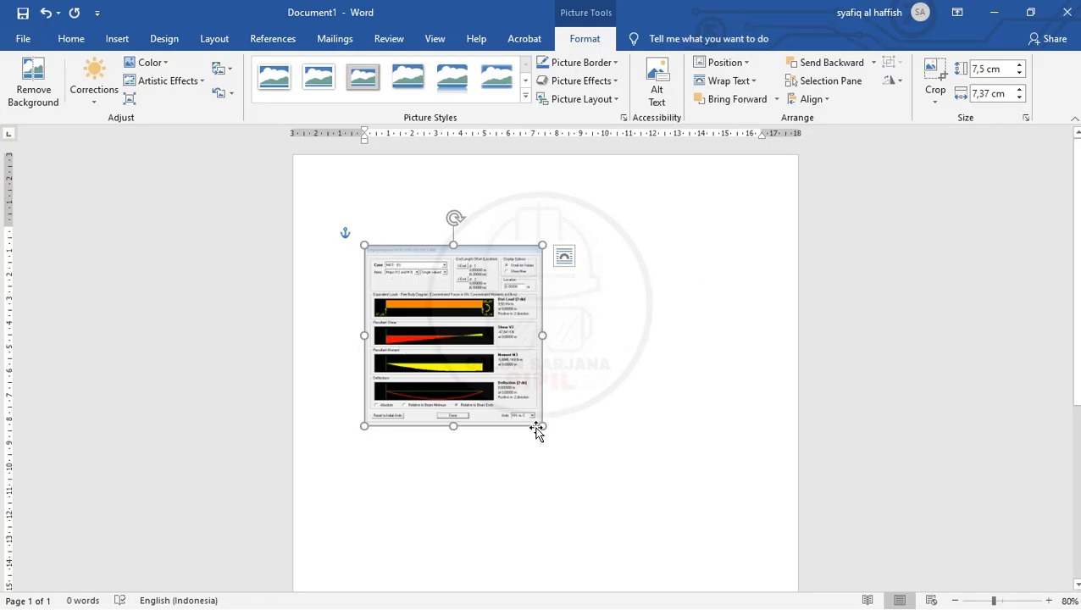
{"action": "left_click_drag", "start_coordinate": [544, 424], "coordinate": [767, 487]}
{"action": "scroll", "coordinate": [741, 360], "scroll_direction": "down", "scroll_amount": 5}
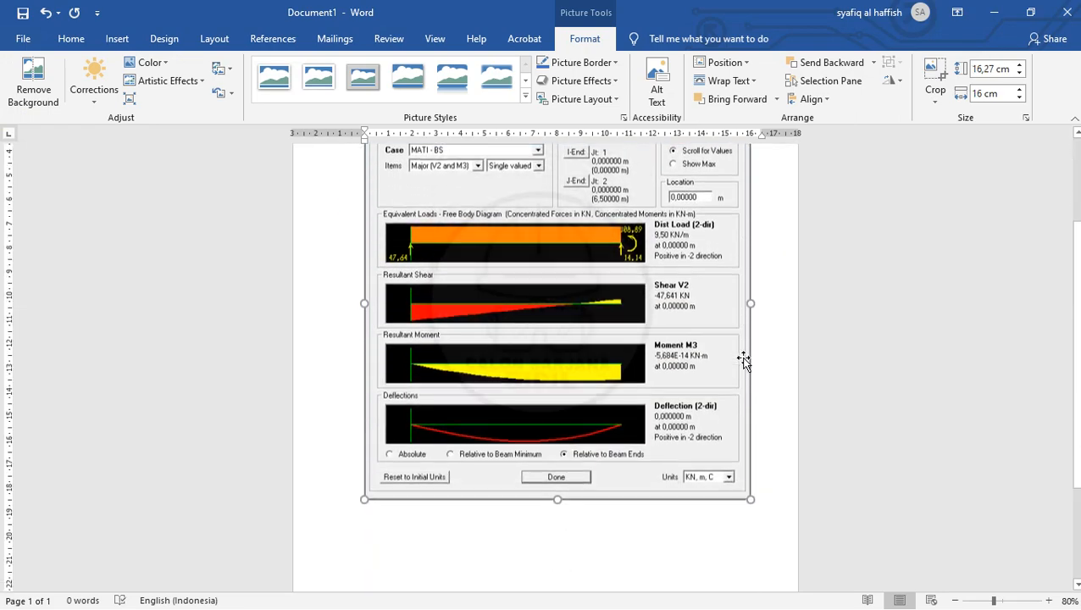
{"action": "left_click", "coordinate": [592, 417]}
{"action": "scroll", "coordinate": [616, 383], "scroll_direction": "down", "scroll_amount": 3}
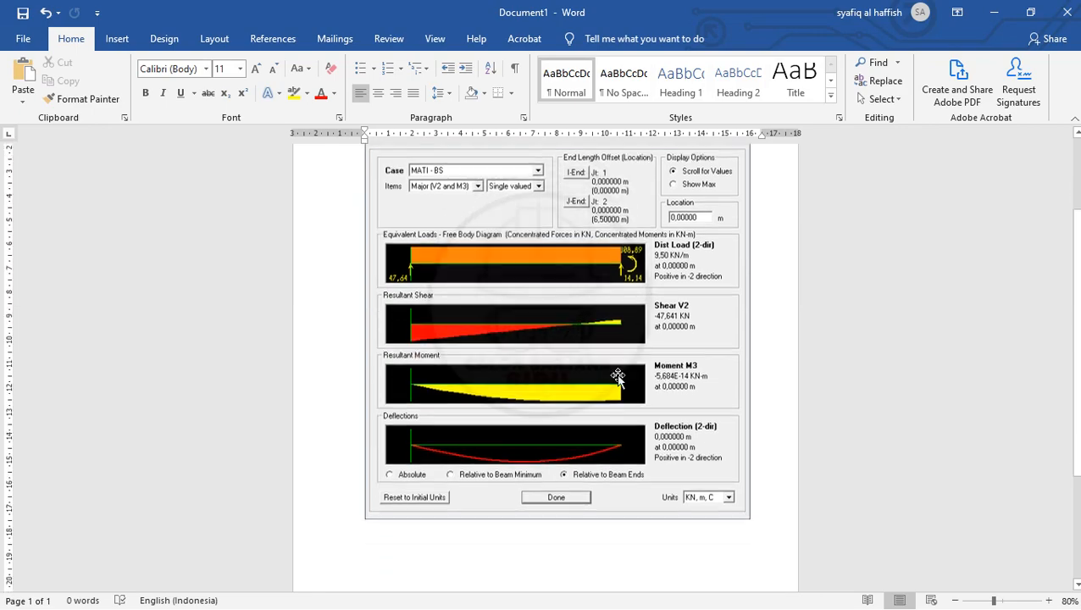
- Switch back to SAP2000 and close the detailed diagrams of the first frame element
{"action": "left_click", "coordinate": [994, 11]}
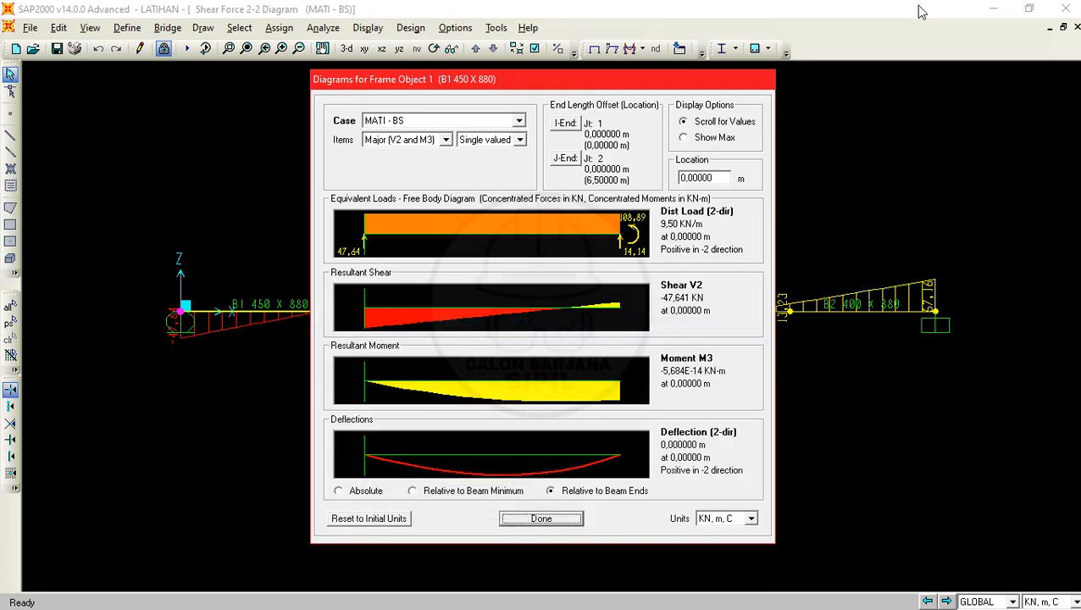
{"action": "left_click", "coordinate": [535, 523]}
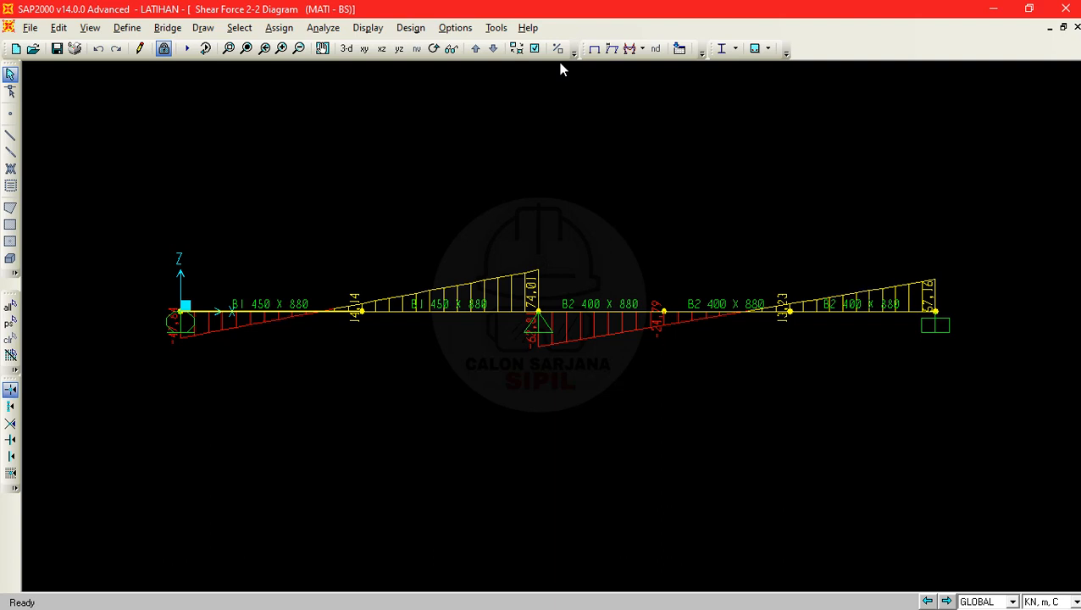
{"action": "key", "text": "alt+Tab"}
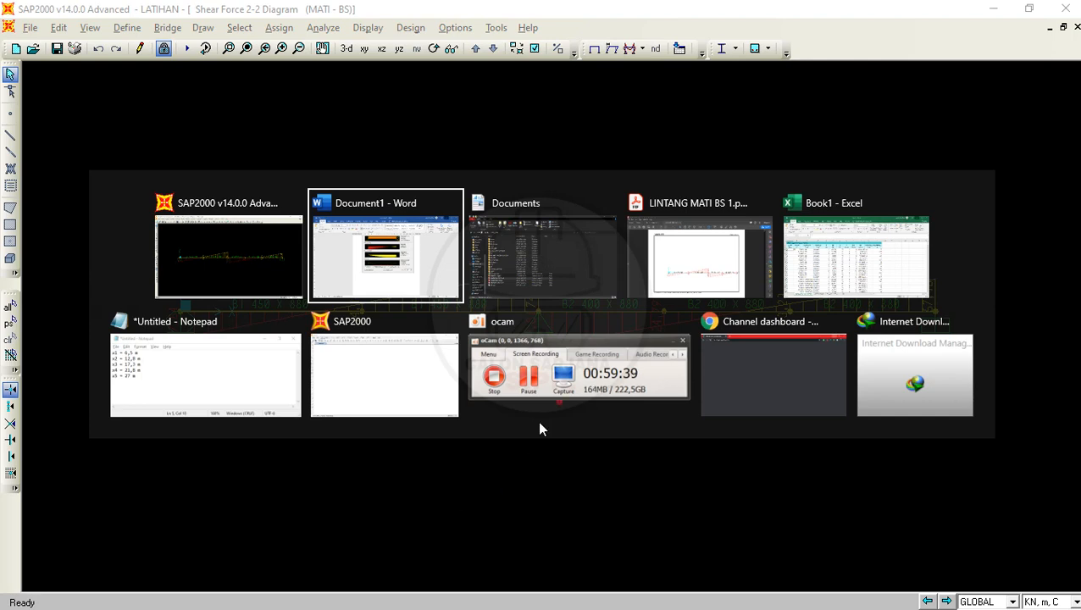
{"action": "key", "text": "alt+Tab"}
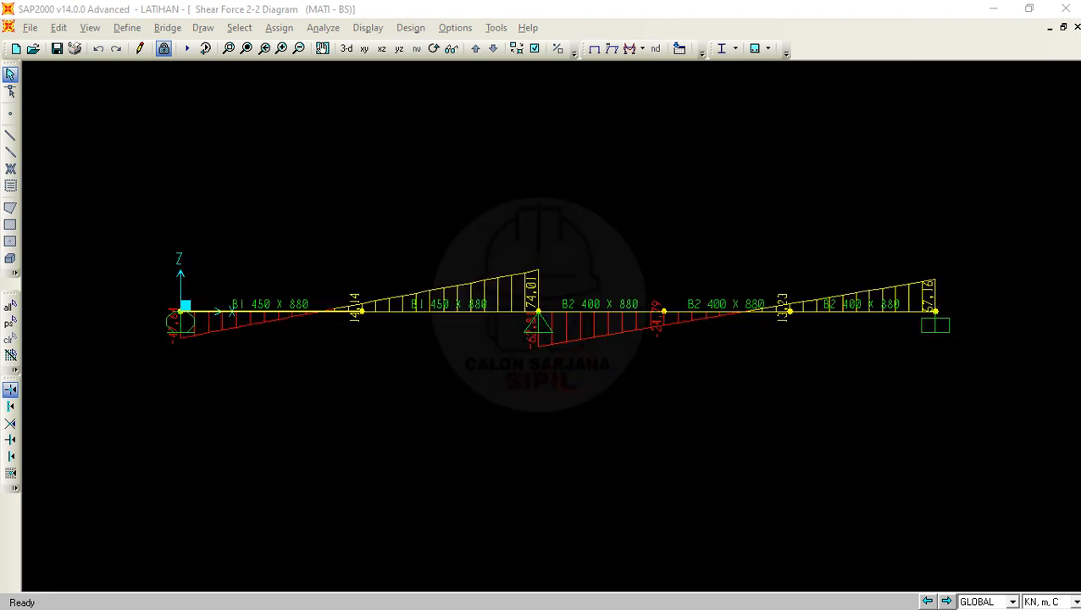